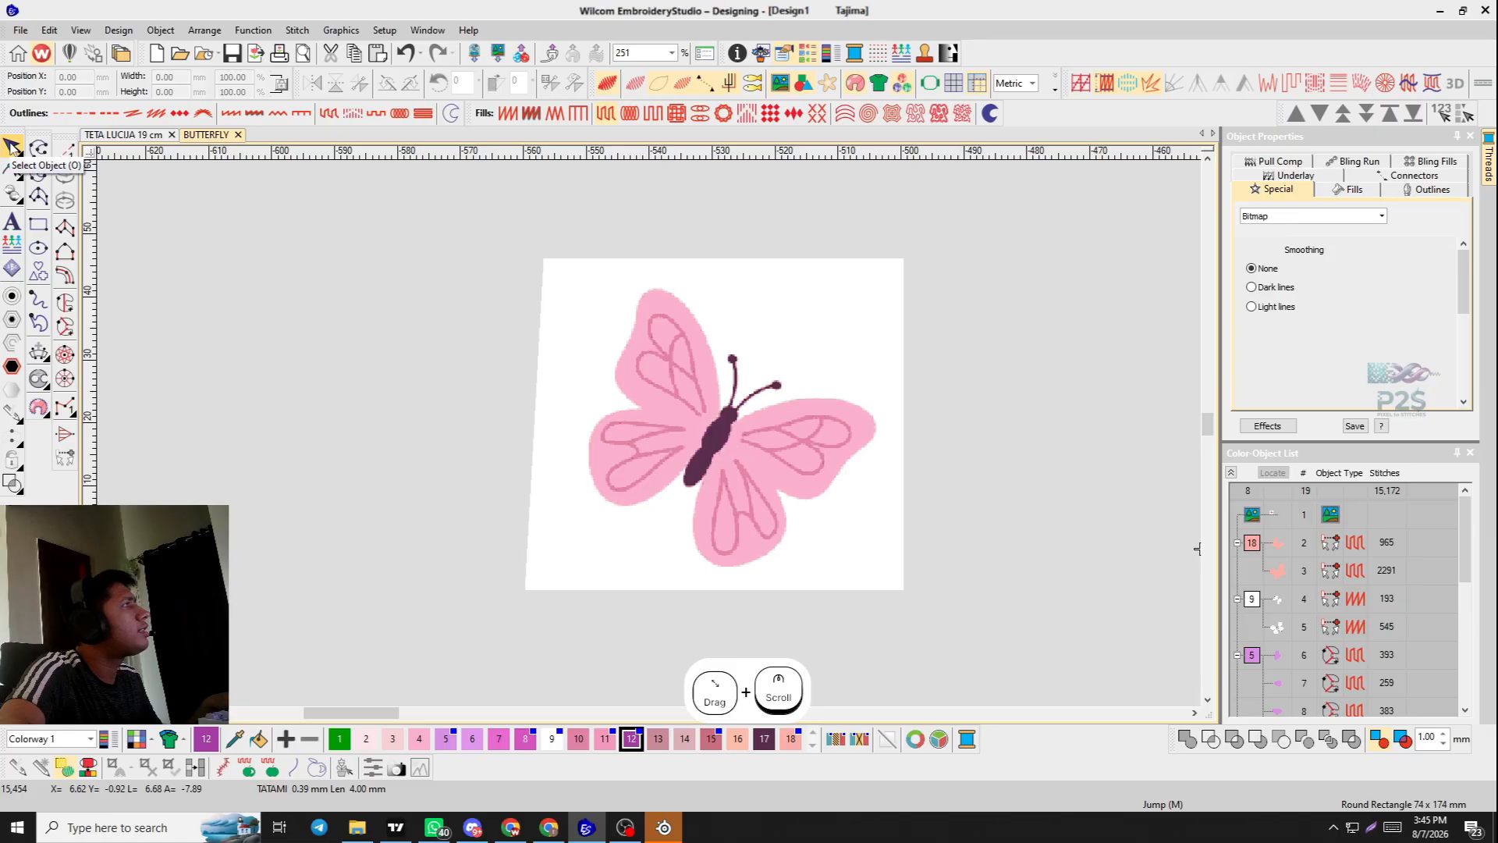
pyautogui.scroll(-3, 653, 435)
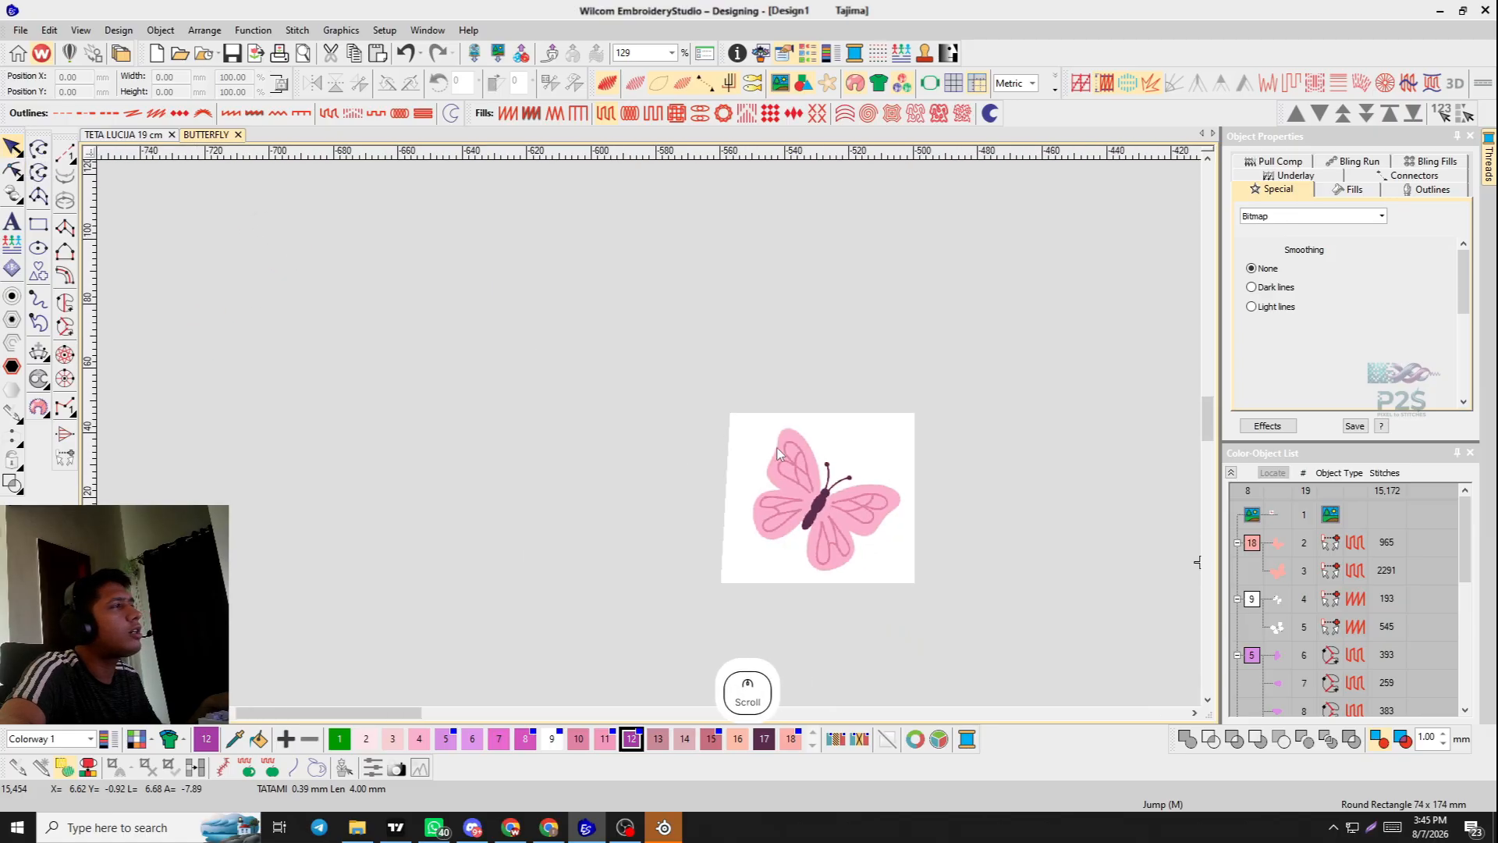
pyautogui.moveTo(806, 487); pyautogui.dragTo(519, 495)
pyautogui.moveTo(764, 404); pyautogui.dragTo(649, 440)
pyautogui.scroll(3, 649, 435)
pyautogui.click(958, 366)
pyautogui.scroll(-4, 680, 433)
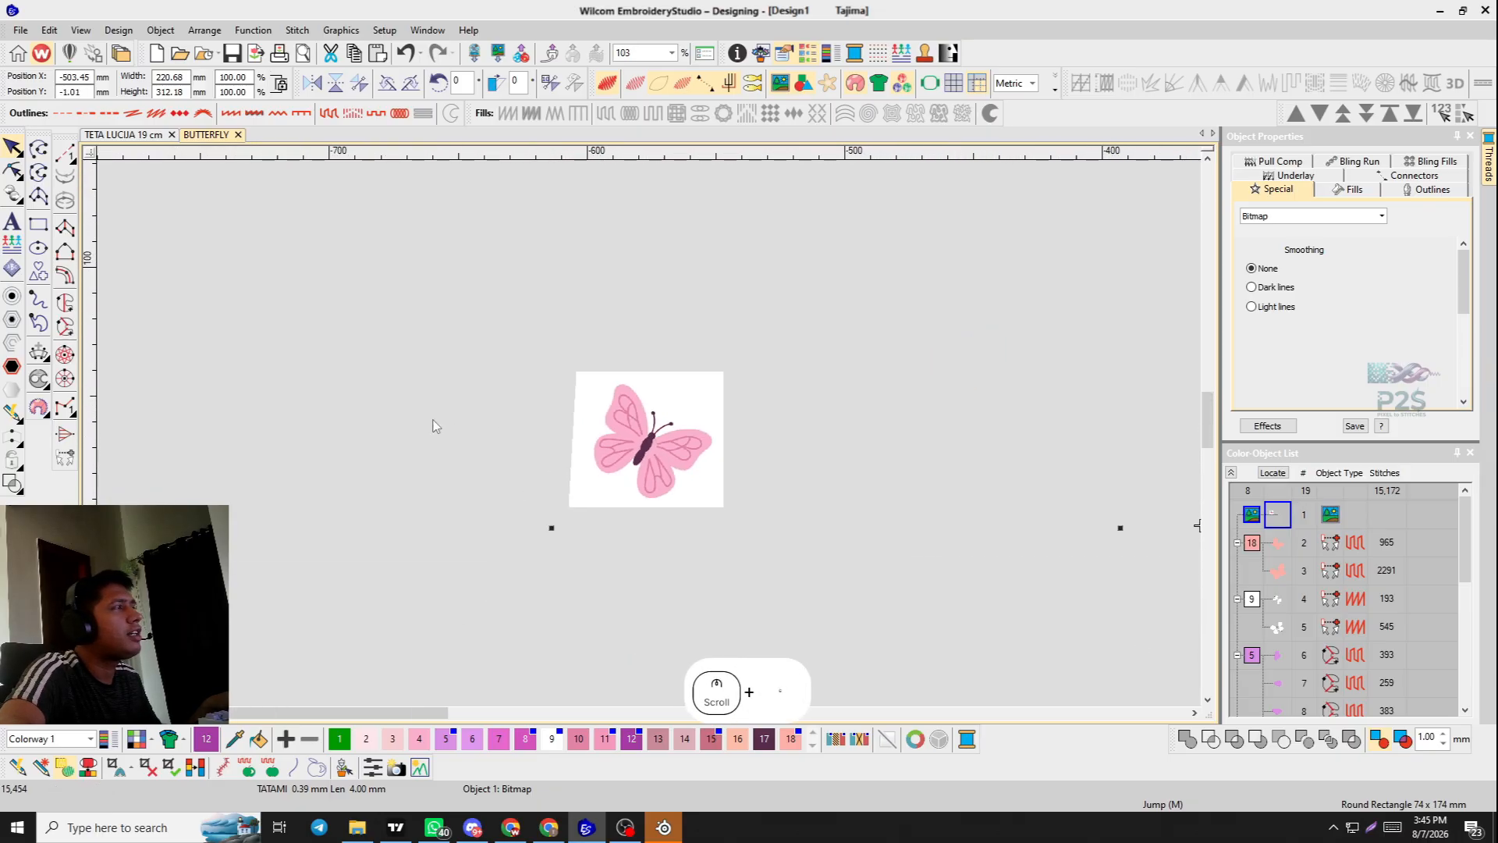
pyautogui.click(422, 415)
# Draw a Complex Fill object beside the butterfly artwork with a triangular boundary and a second, narrow sliver-shaped boundary.
pyautogui.scroll(1, 555, 409)
pyautogui.scroll(4, 649, 439)
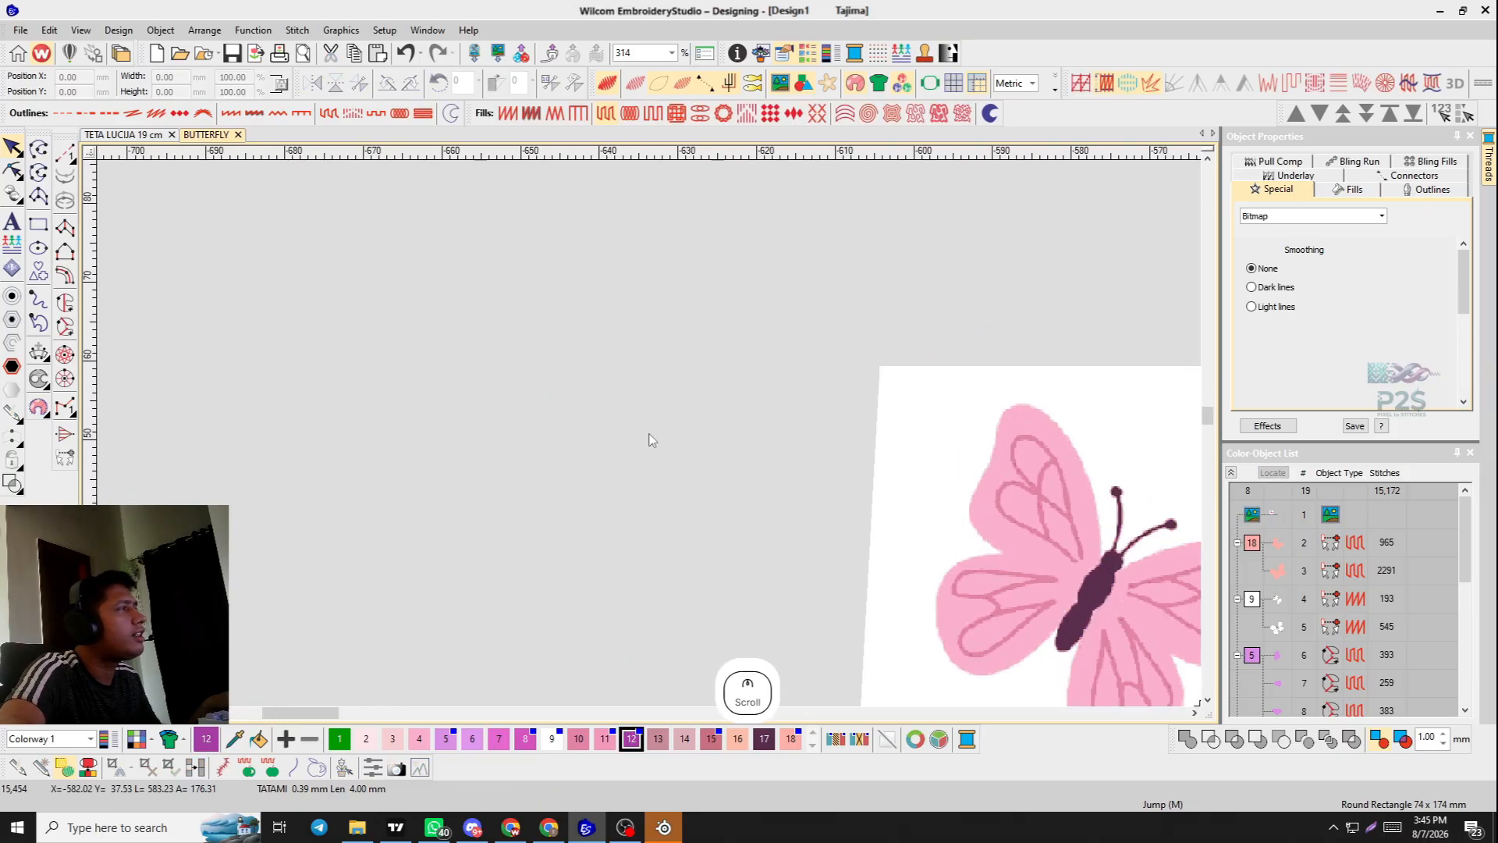
pyautogui.click(66, 303)
pyautogui.click(251, 396)
pyautogui.click(411, 384)
pyautogui.click(378, 482)
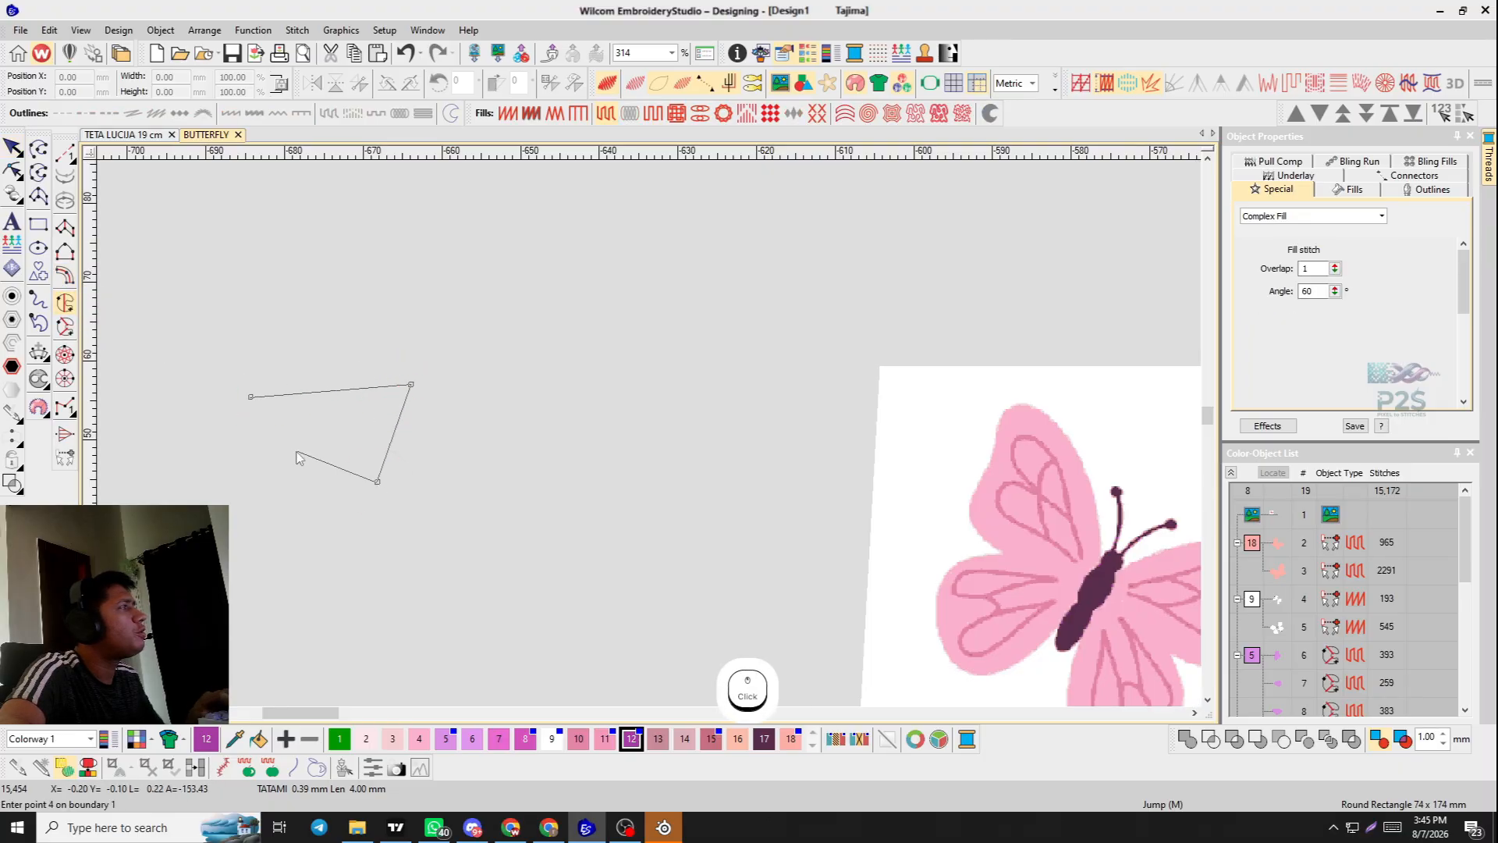
pyautogui.click(434, 263)
pyautogui.click(618, 396)
pyautogui.click(630, 378)
pyautogui.press('Return')
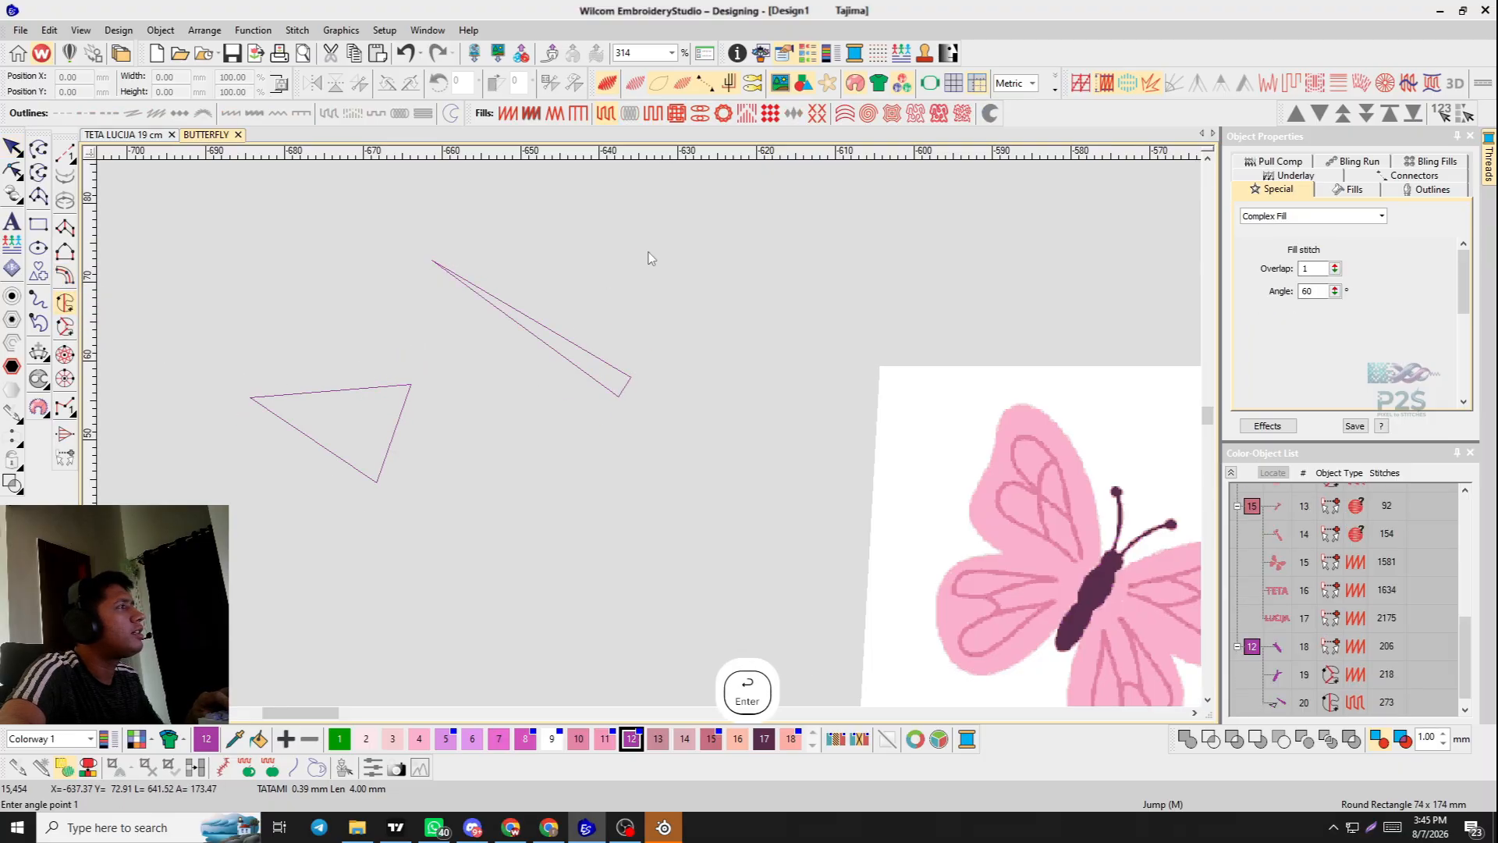
# Finish the fill and add two open Manual stitch runs, one with three segments and one with two, below the sliver.
pyautogui.press('Return')
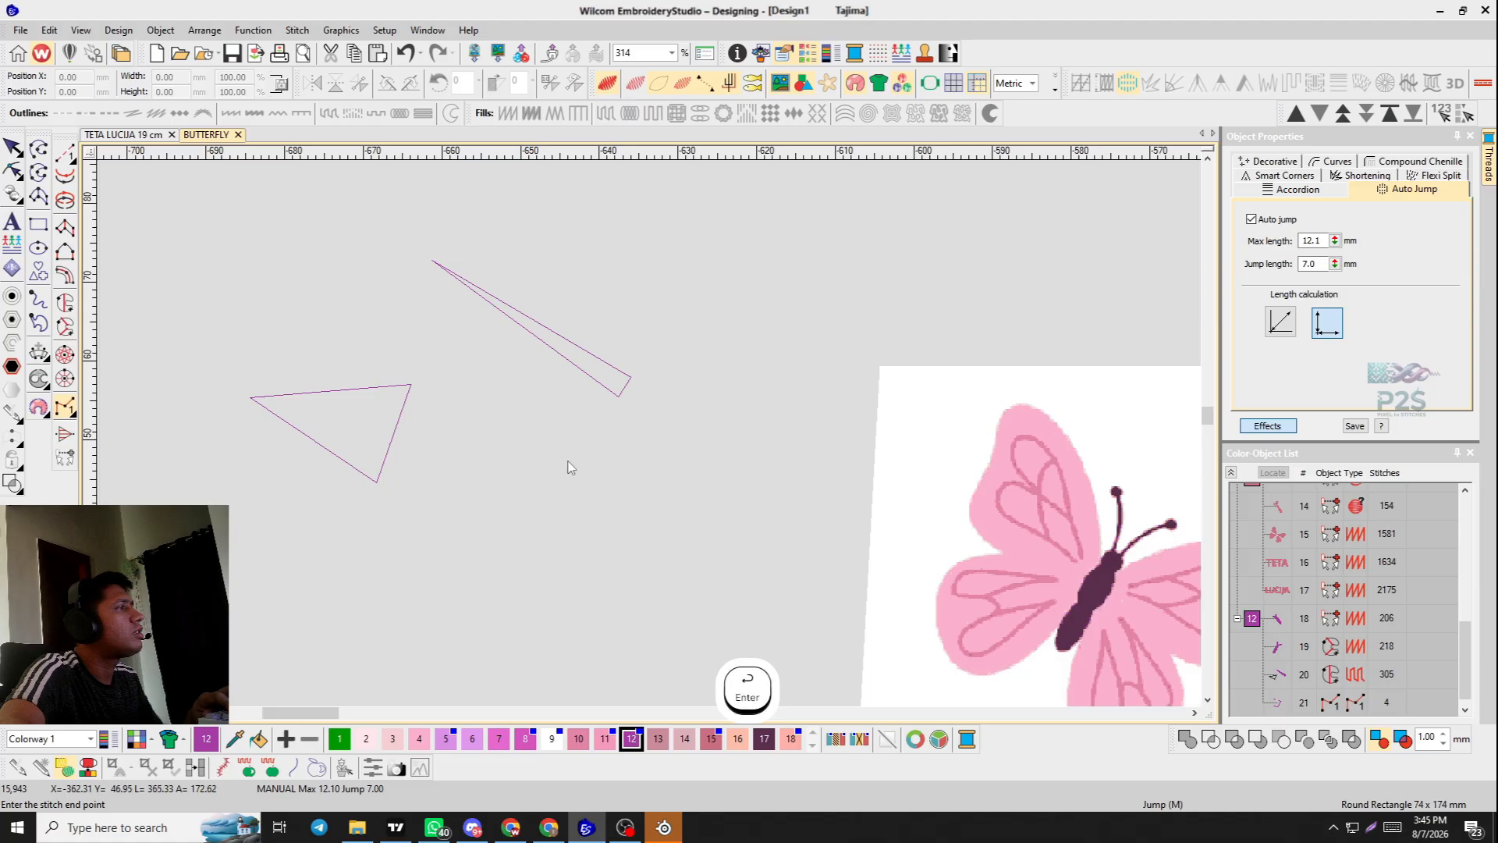
pyautogui.click(660, 438)
pyautogui.press('Return')
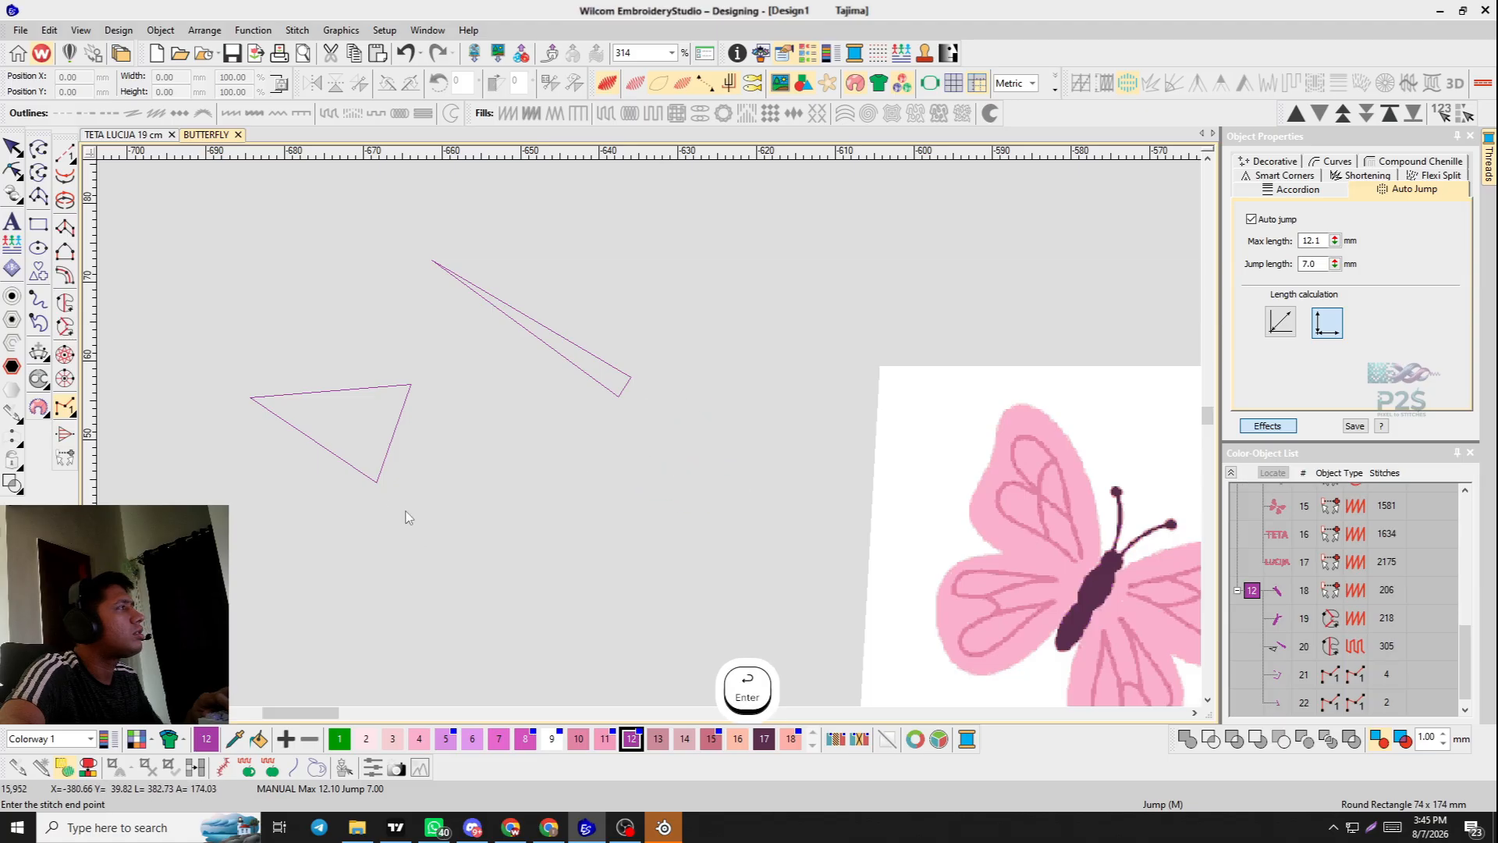
# Draw a small four-sided Complex Fill shape below the triangle.
pyautogui.click(64, 304)
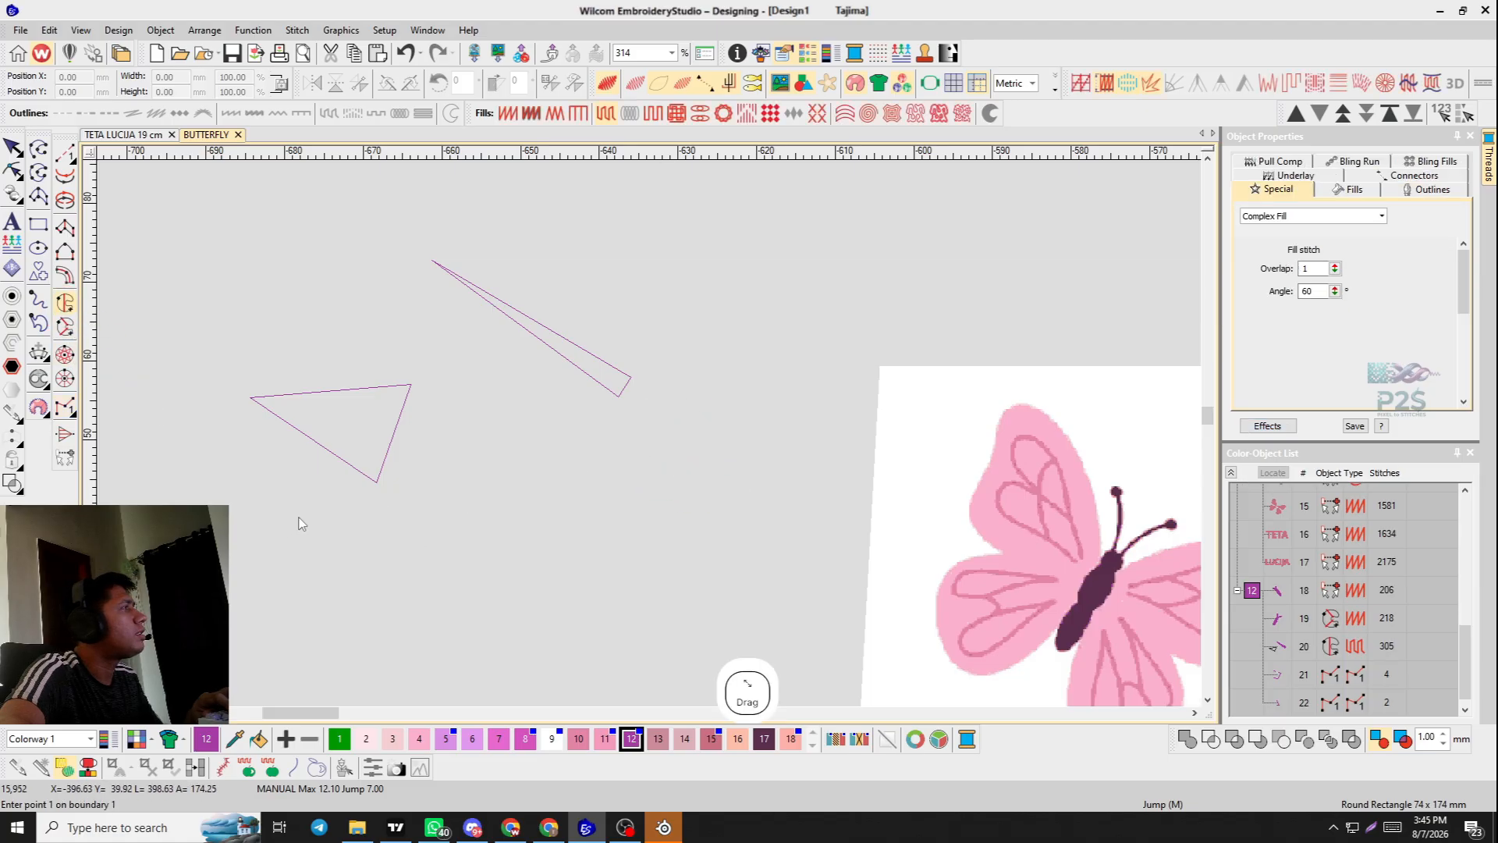
pyautogui.press('Return')
pyautogui.press('Return')
pyautogui.press('Return')
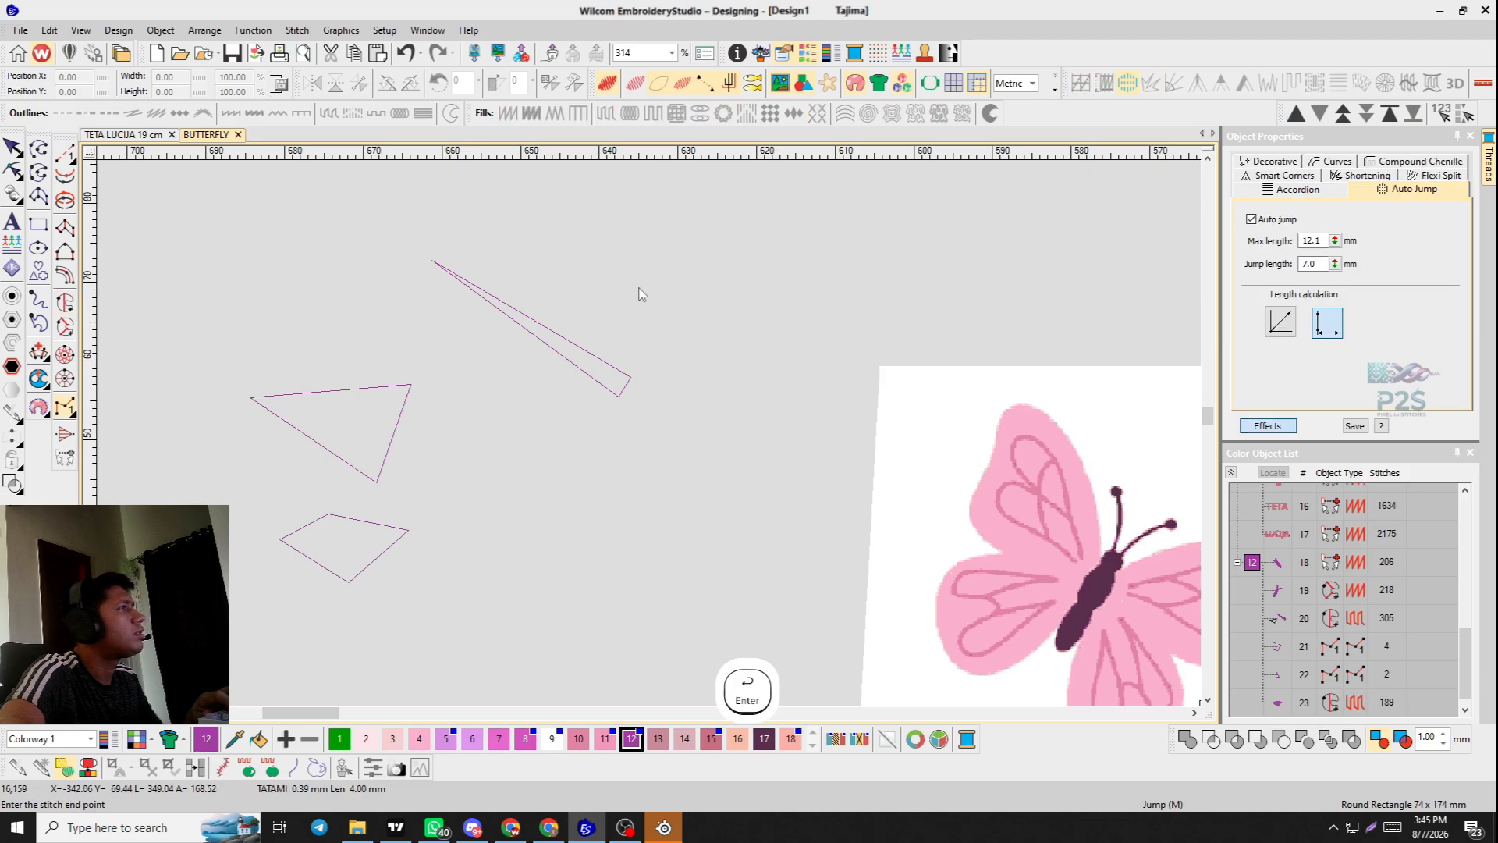
# Draw another open three-segment Manual stitch run beside the upper part of the narrow sliver.
pyautogui.click(637, 283)
pyautogui.click(691, 282)
pyautogui.click(664, 344)
pyautogui.press('Return')
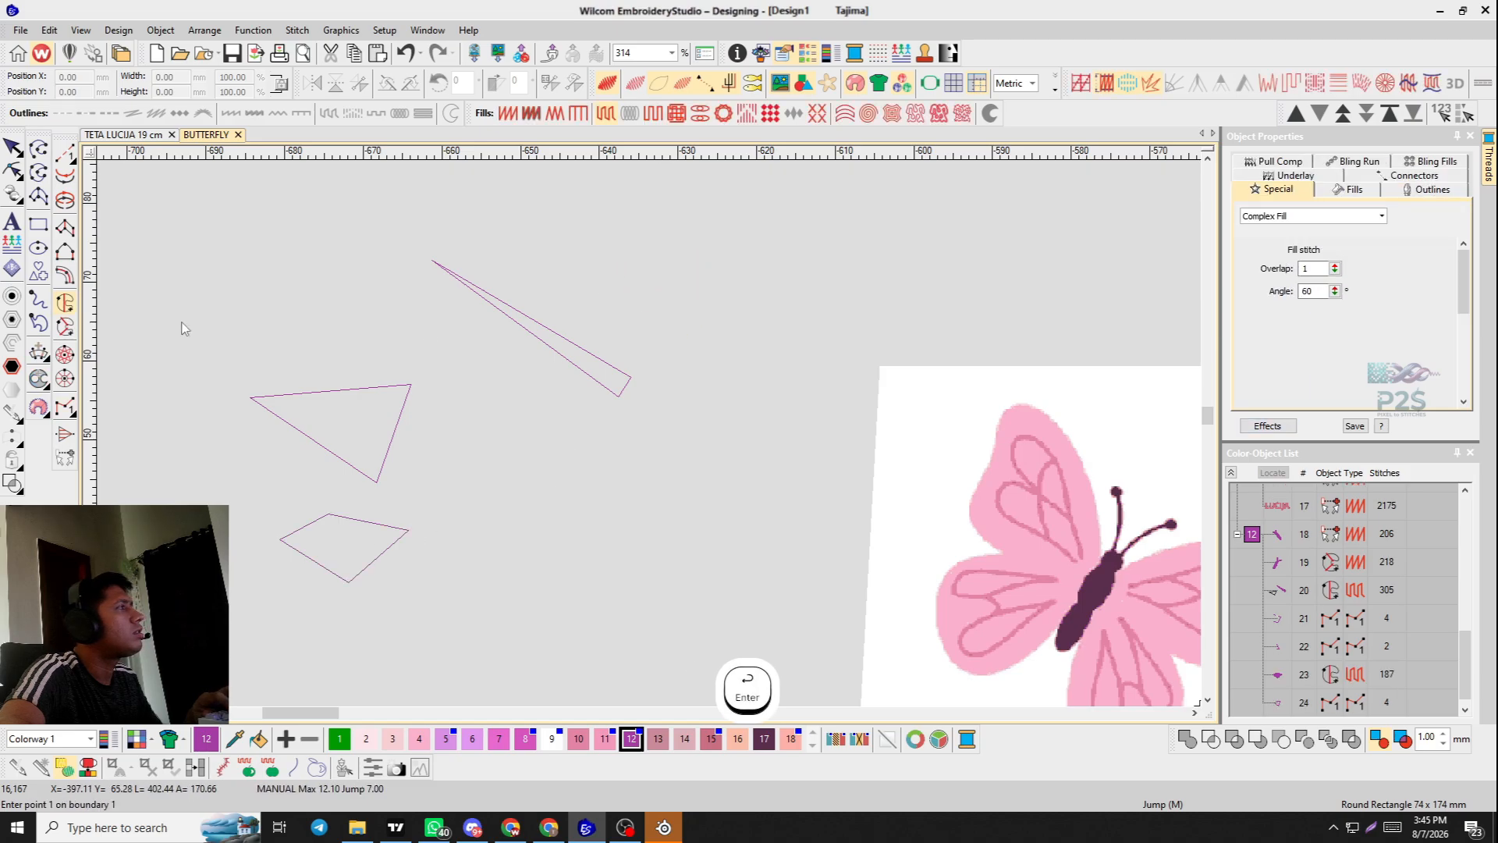
pyautogui.scroll(-3, 652, 434)
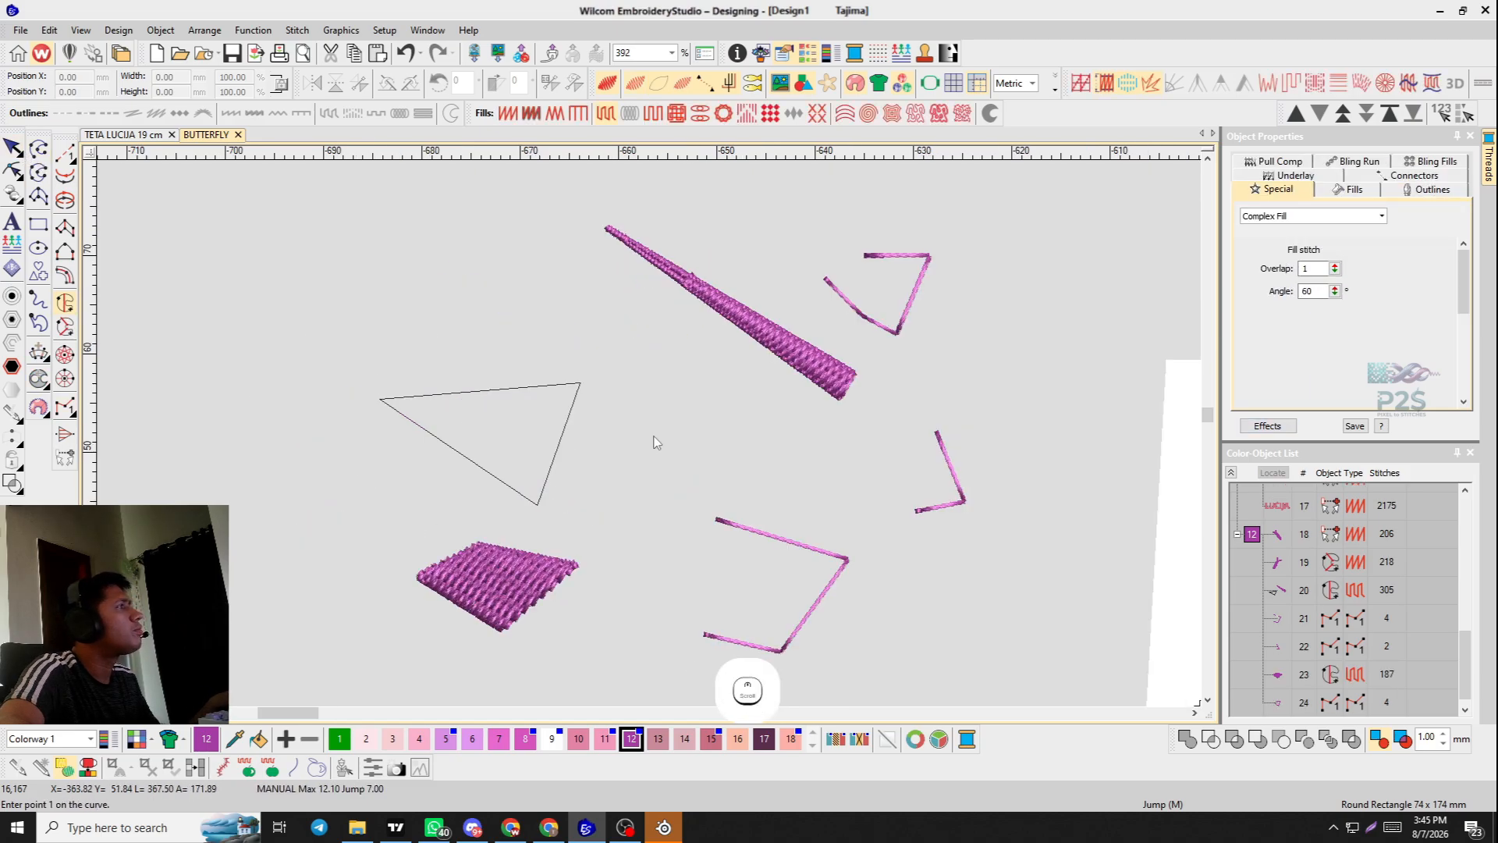
# Examine which of the drawn shapes belong to the first Complex Fill object by selecting it, then all the shapes.
pyautogui.click(11, 146)
pyautogui.moveTo(502, 356); pyautogui.dragTo(547, 365)
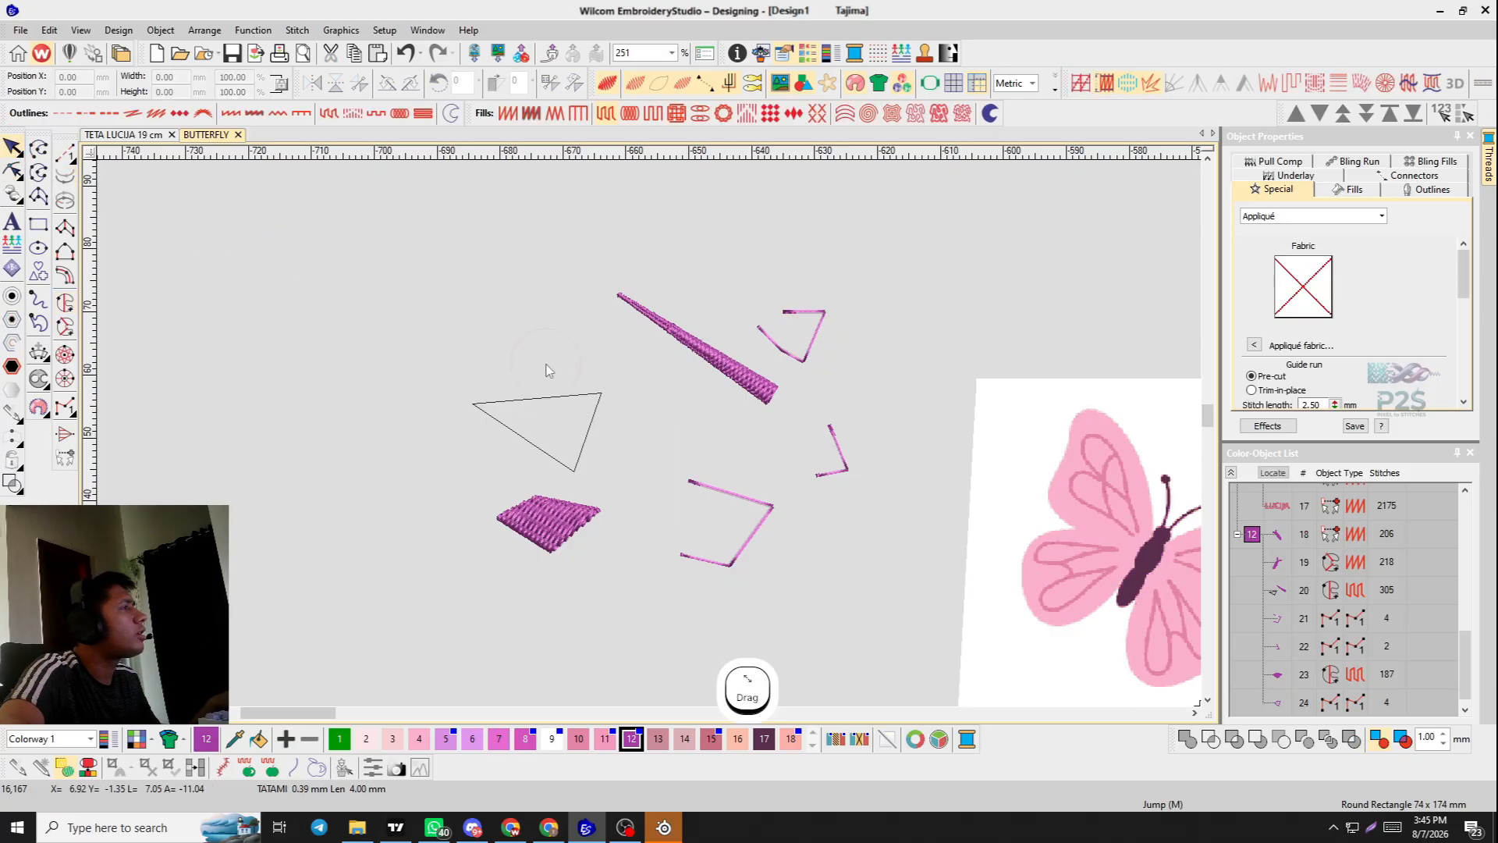
pyautogui.click(573, 399)
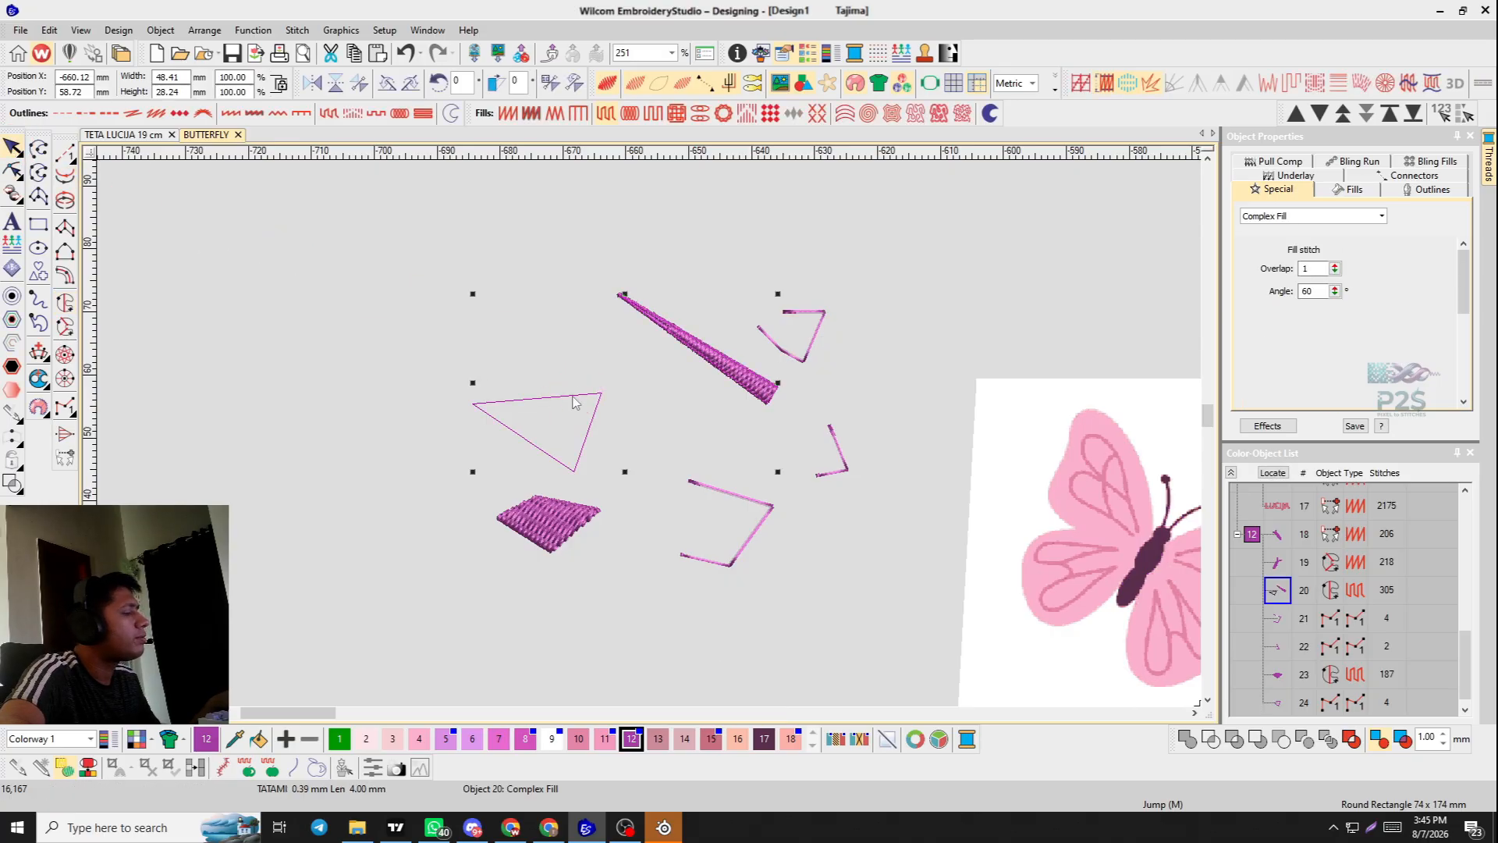
pyautogui.click(429, 355)
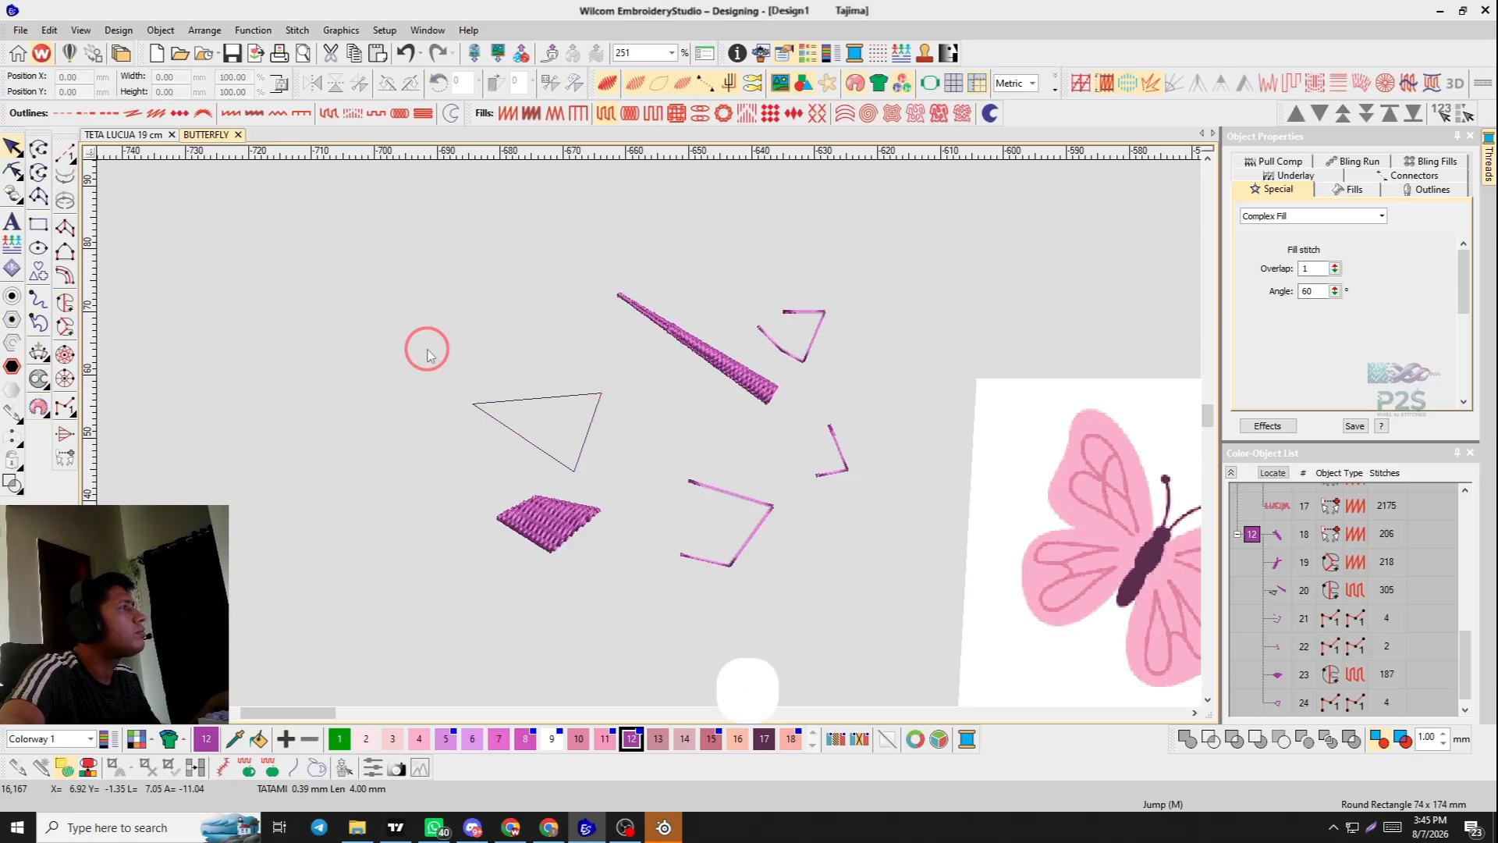
pyautogui.rightClick(674, 341)
pyautogui.click(429, 449)
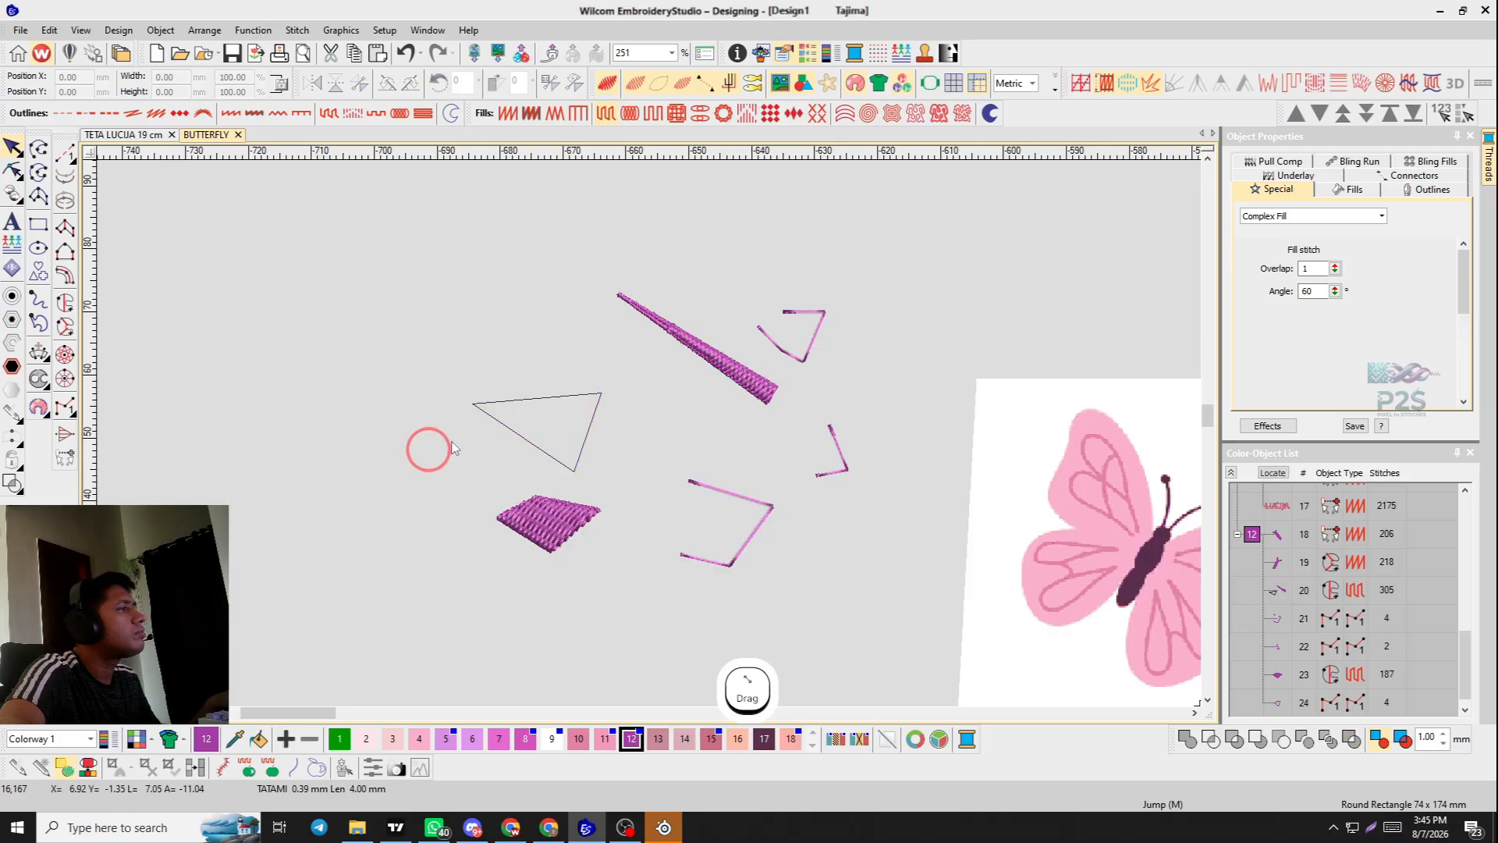
pyautogui.moveTo(597, 464); pyautogui.dragTo(367, 645)
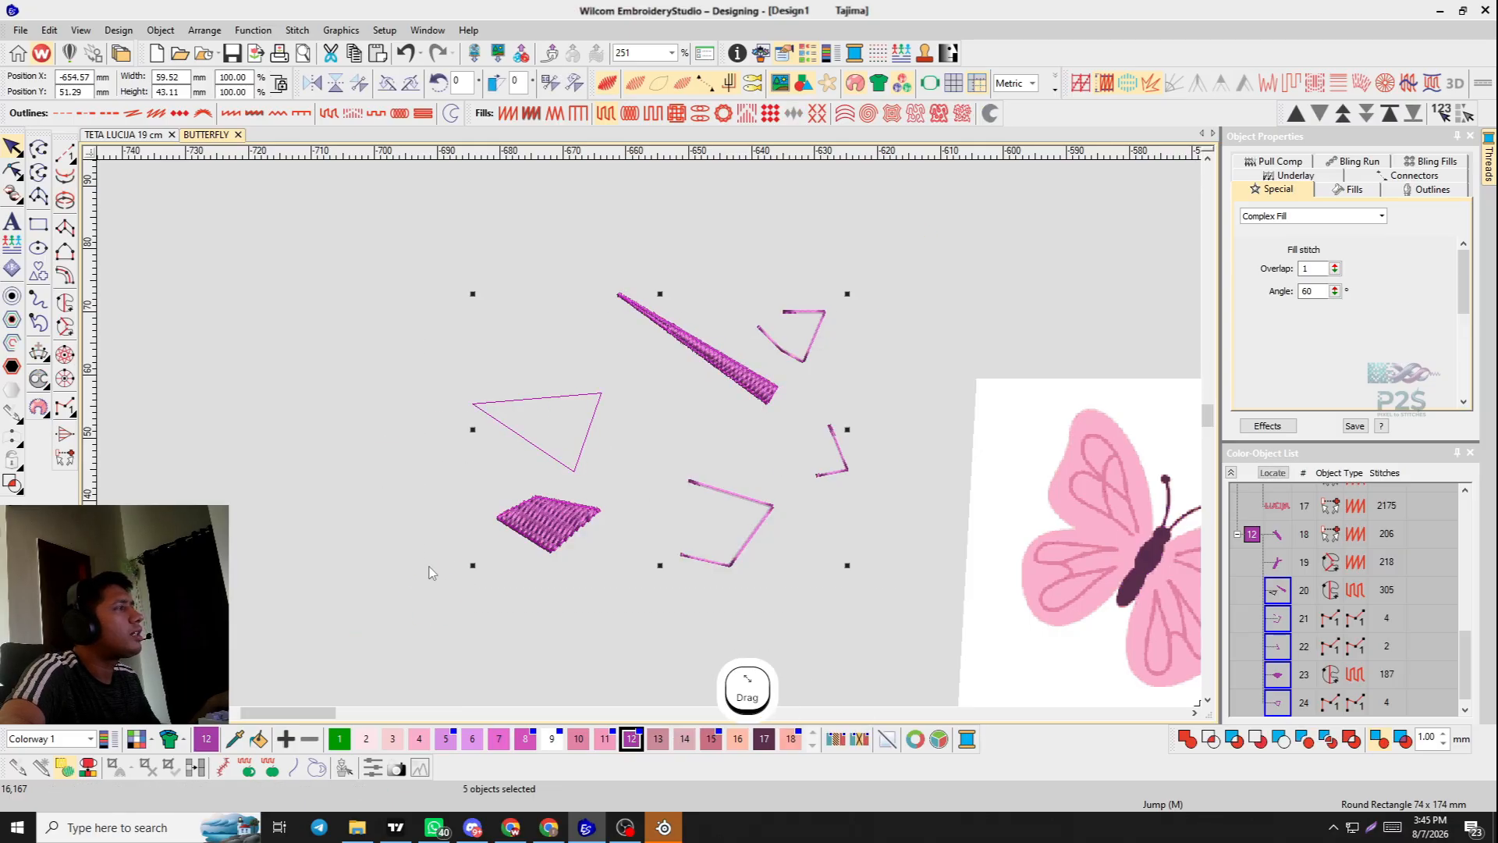
pyautogui.click(273, 430)
# Select the four-sided fill and the lower three-segment Manual run in turn to examine them as separate objects.
pyautogui.moveTo(461, 489); pyautogui.dragTo(675, 629)
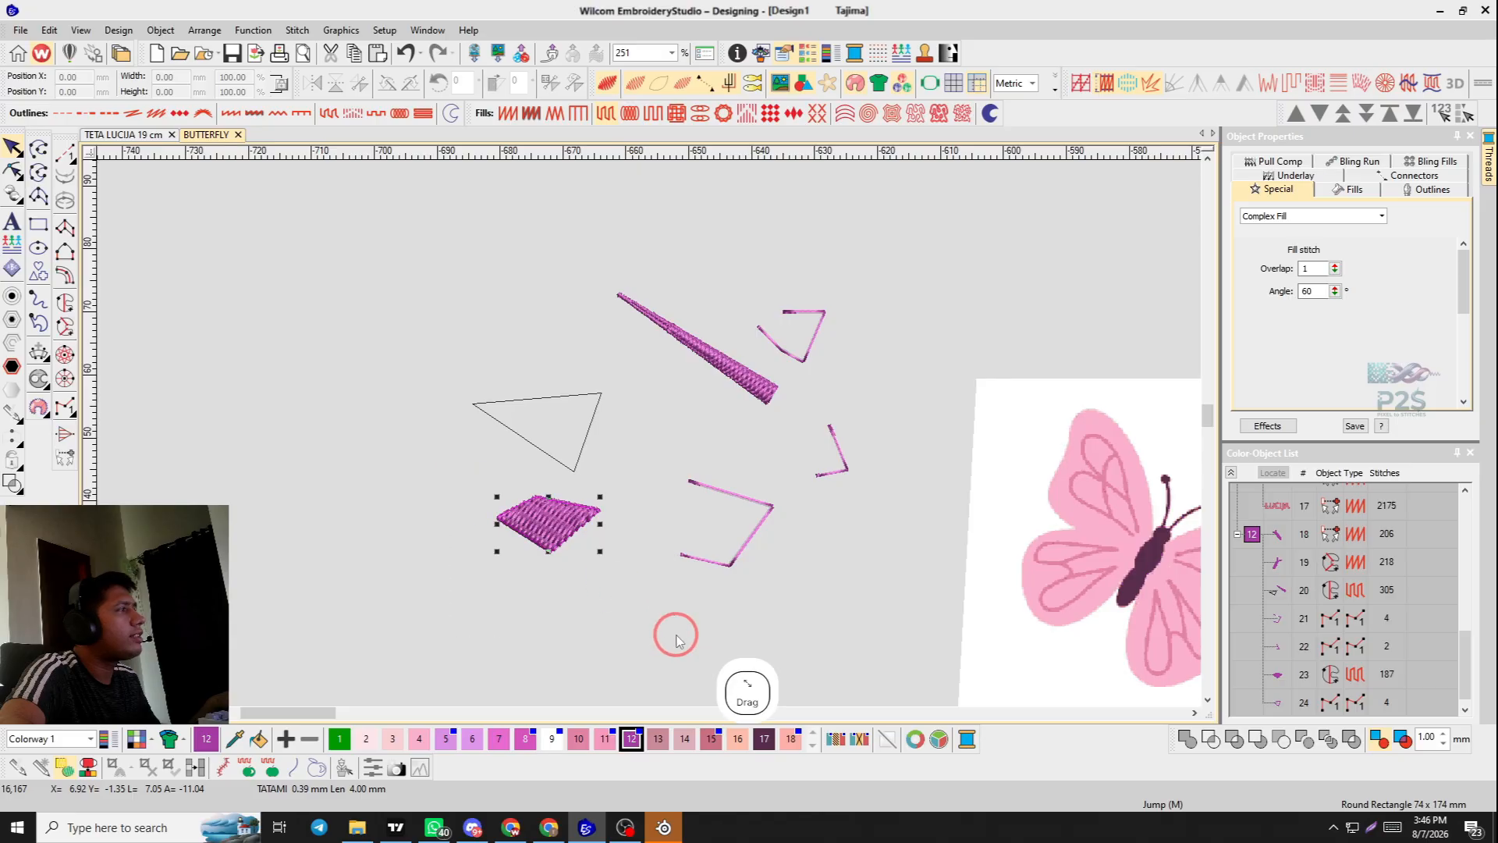
pyautogui.click(527, 602)
pyautogui.click(550, 537)
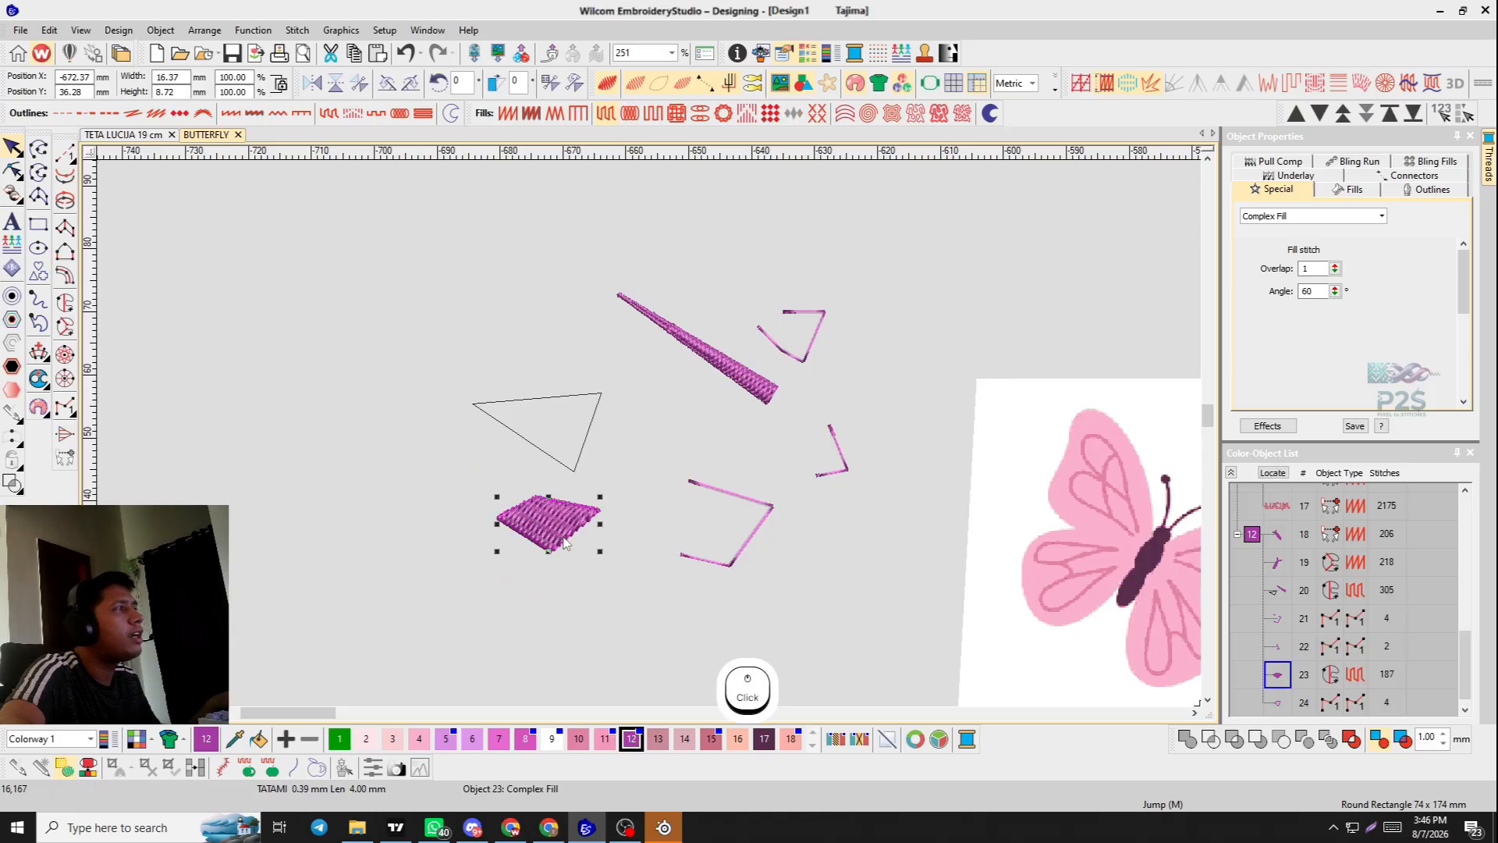
pyautogui.click(664, 590)
pyautogui.moveTo(781, 469); pyautogui.dragTo(635, 602)
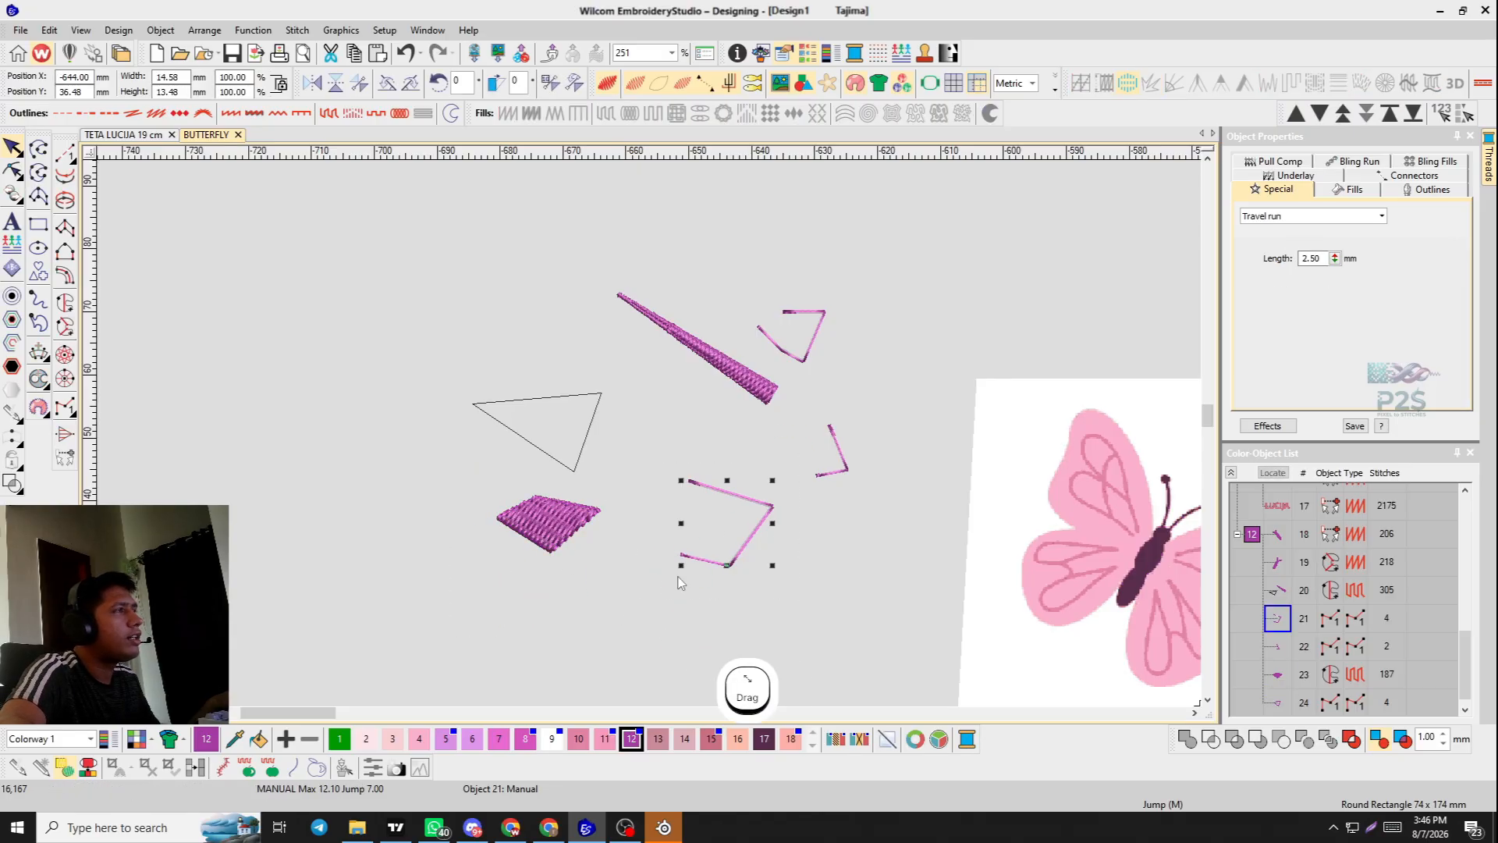
pyautogui.click(819, 533)
pyautogui.click(772, 509)
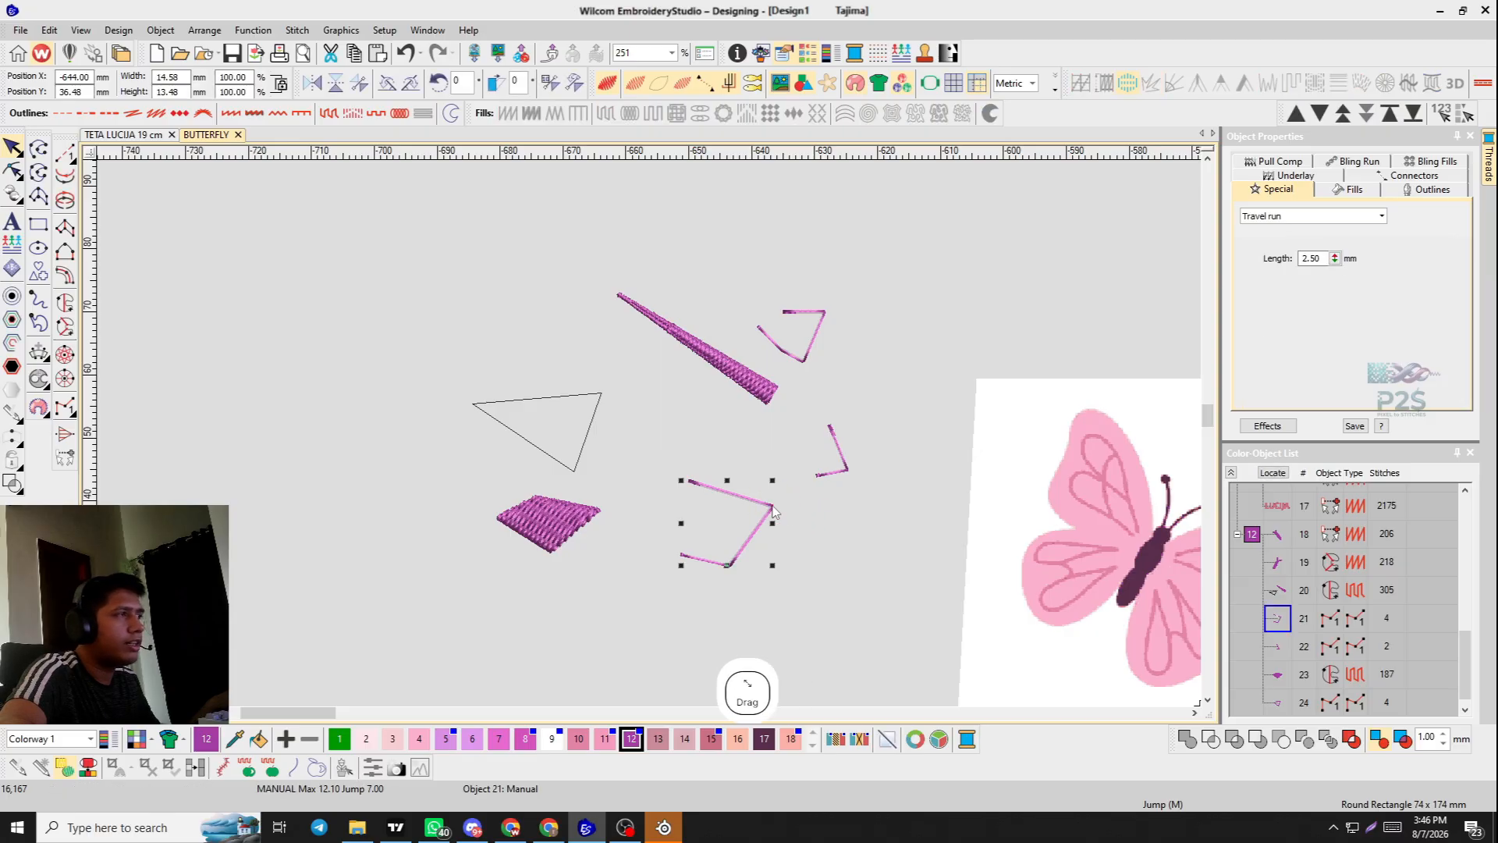
pyautogui.click(816, 562)
pyautogui.click(886, 222)
pyautogui.click(416, 647)
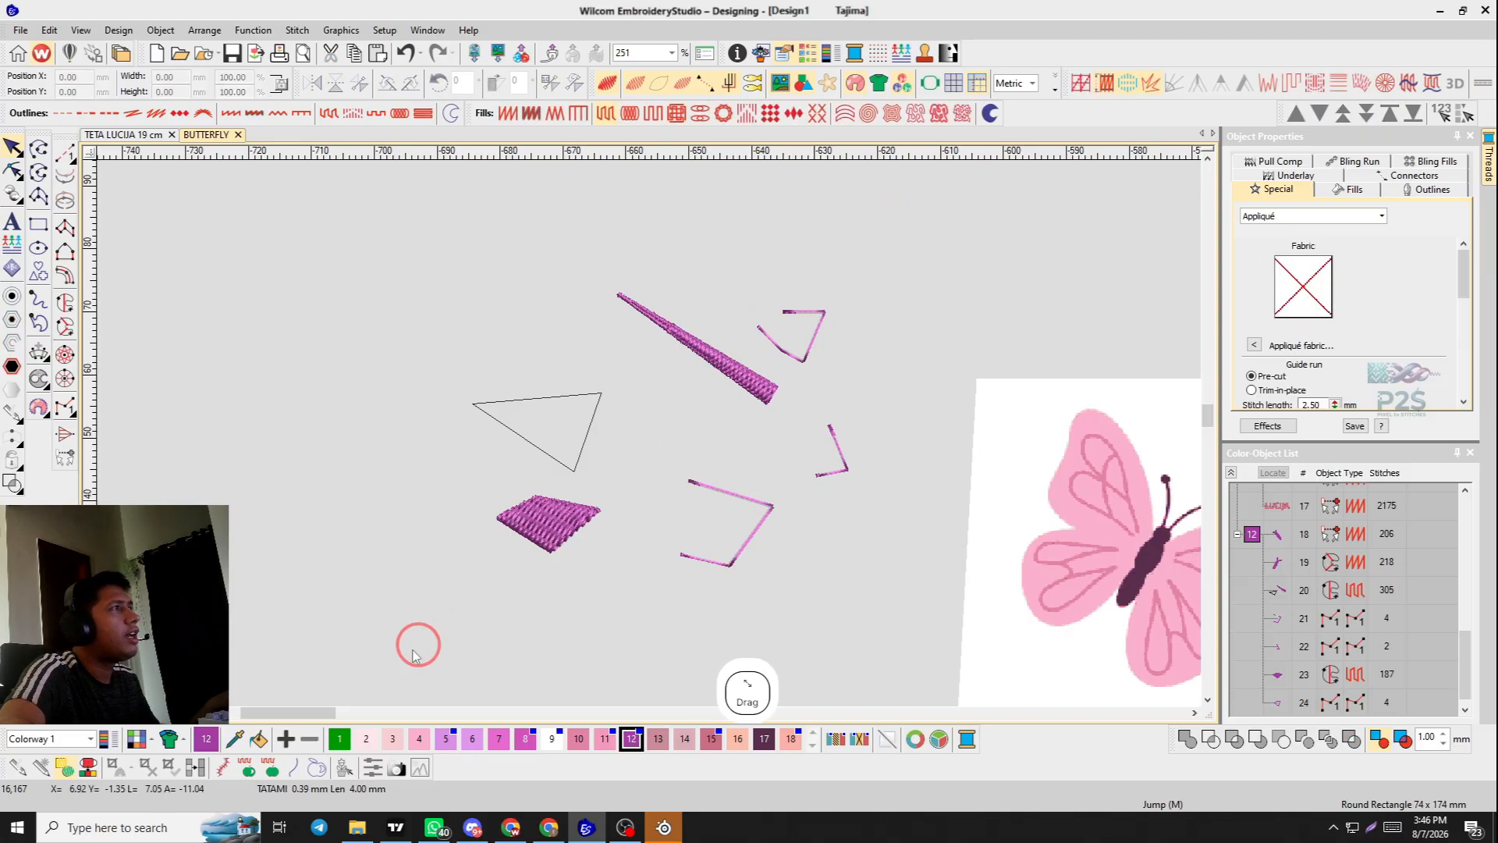
# Try moving the practice fills and Manual runs separately to different places around the butterfly artwork.
pyautogui.moveTo(378, 672); pyautogui.dragTo(393, 671)
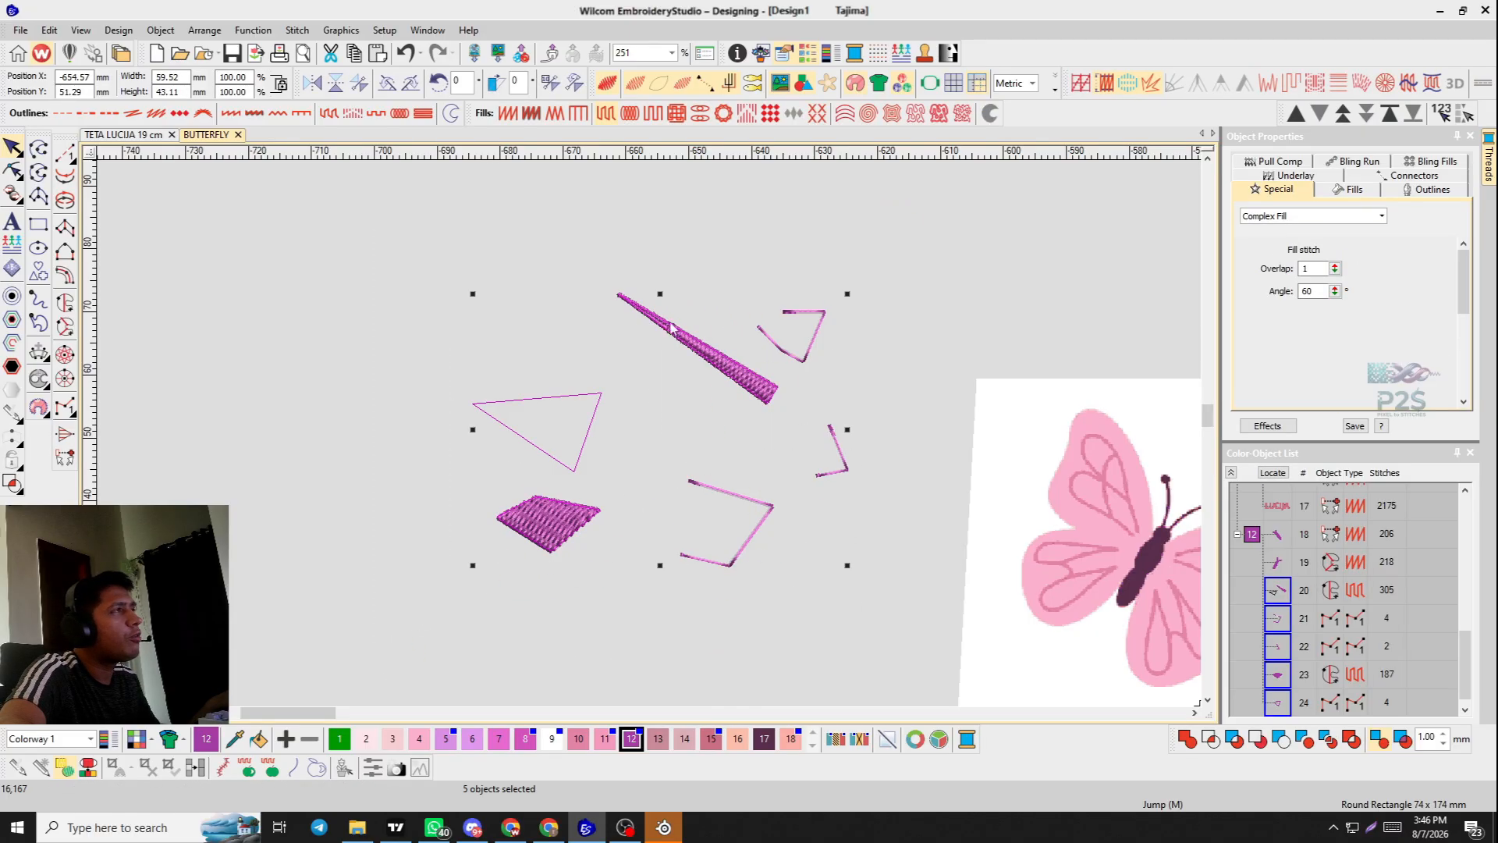
pyautogui.moveTo(722, 364); pyautogui.dragTo(1025, 523)
pyautogui.scroll(-3, 772, 492)
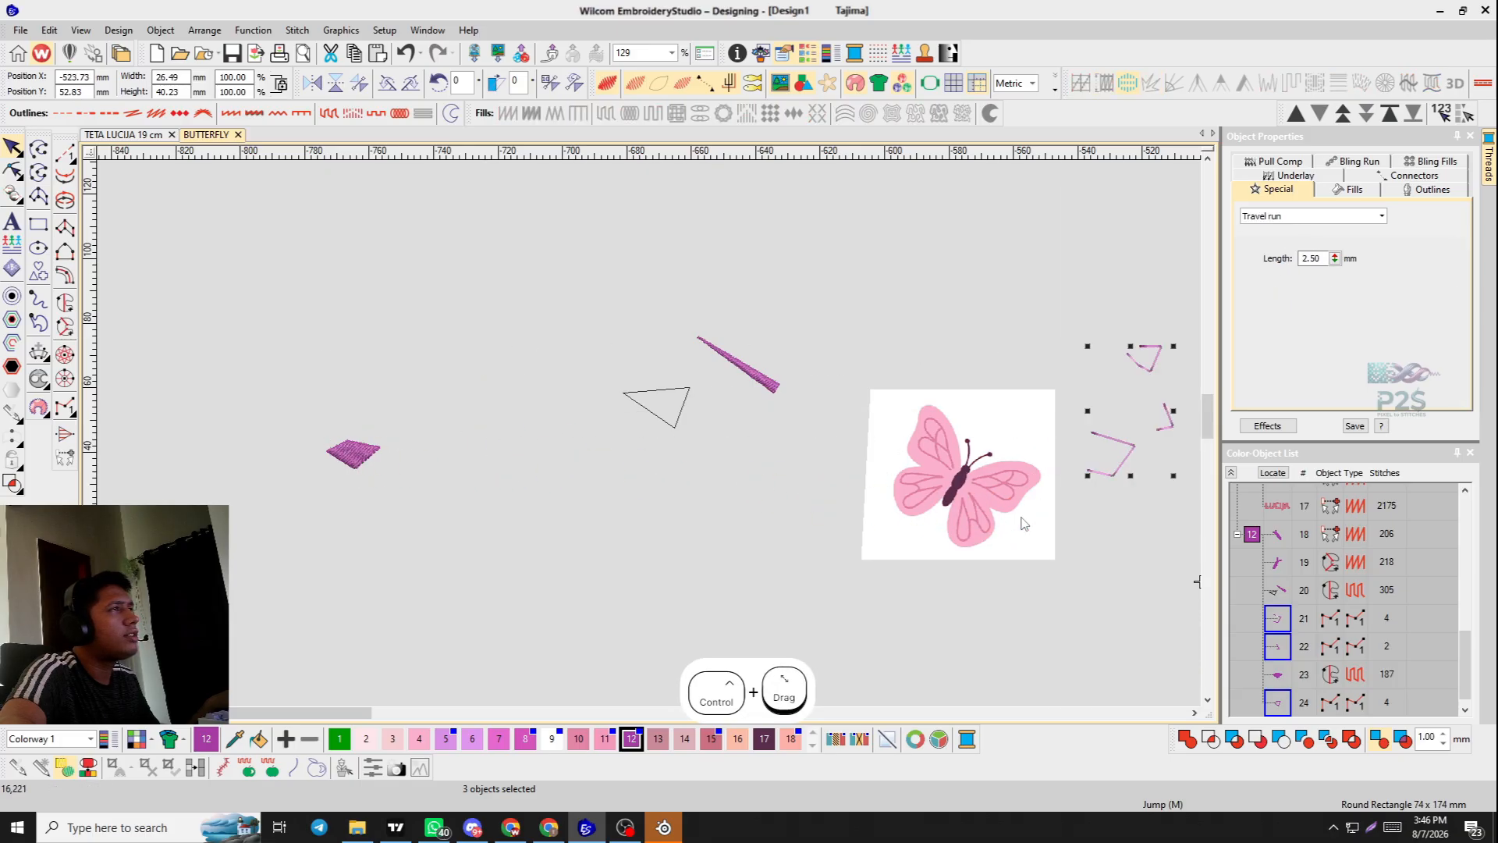
pyautogui.moveTo(1102, 441); pyautogui.dragTo(485, 449)
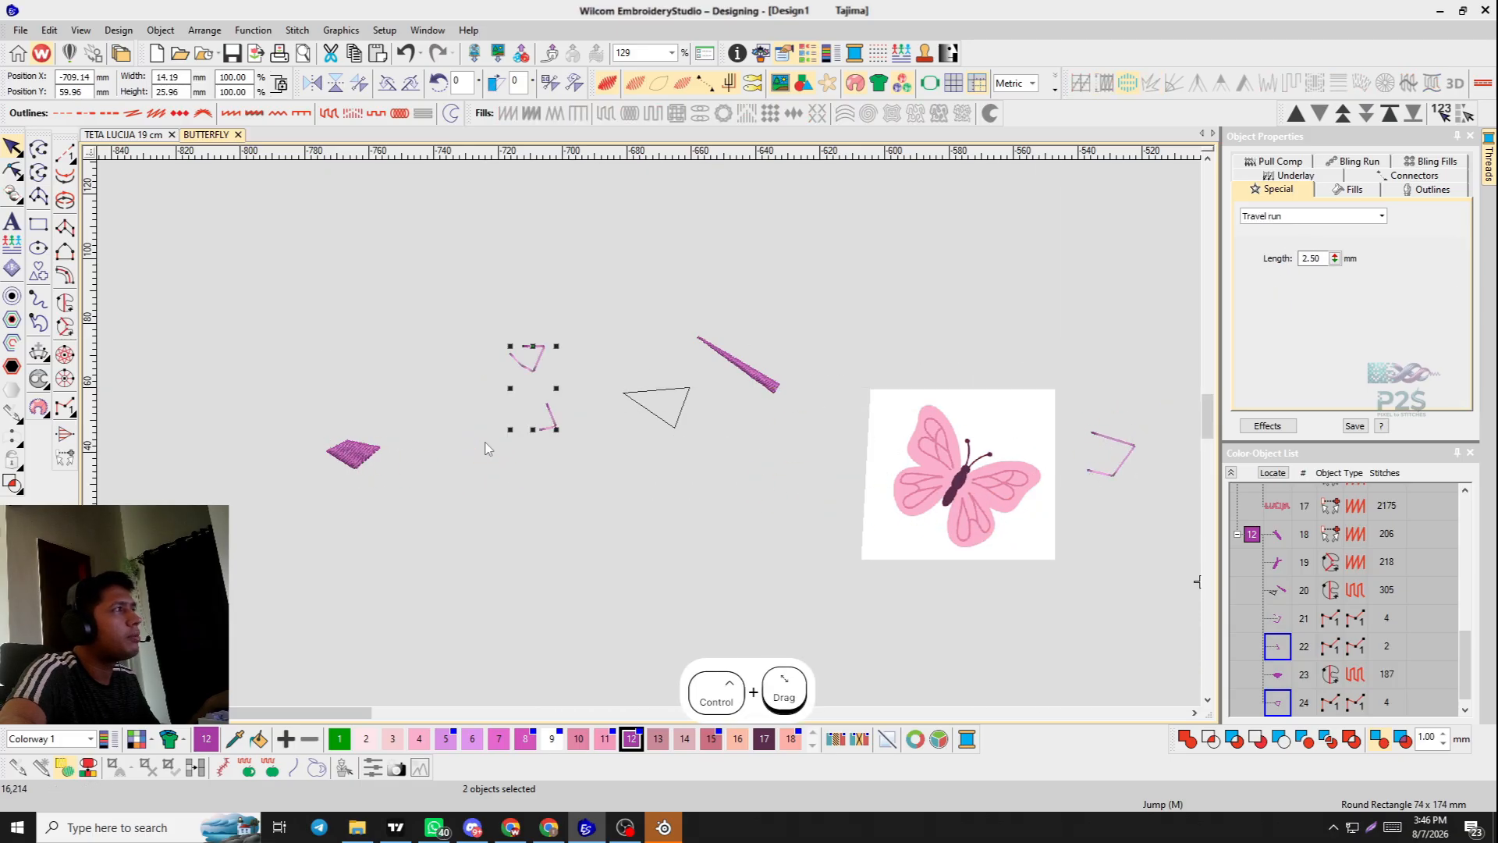
# Undo the last moves and delete all the practice fills and Manual runs beside the butterfly.
pyautogui.hotkey('ctrl', 'z')
pyautogui.hotkey('ctrl', 'z')
pyautogui.hotkey('ctrl', 'z')
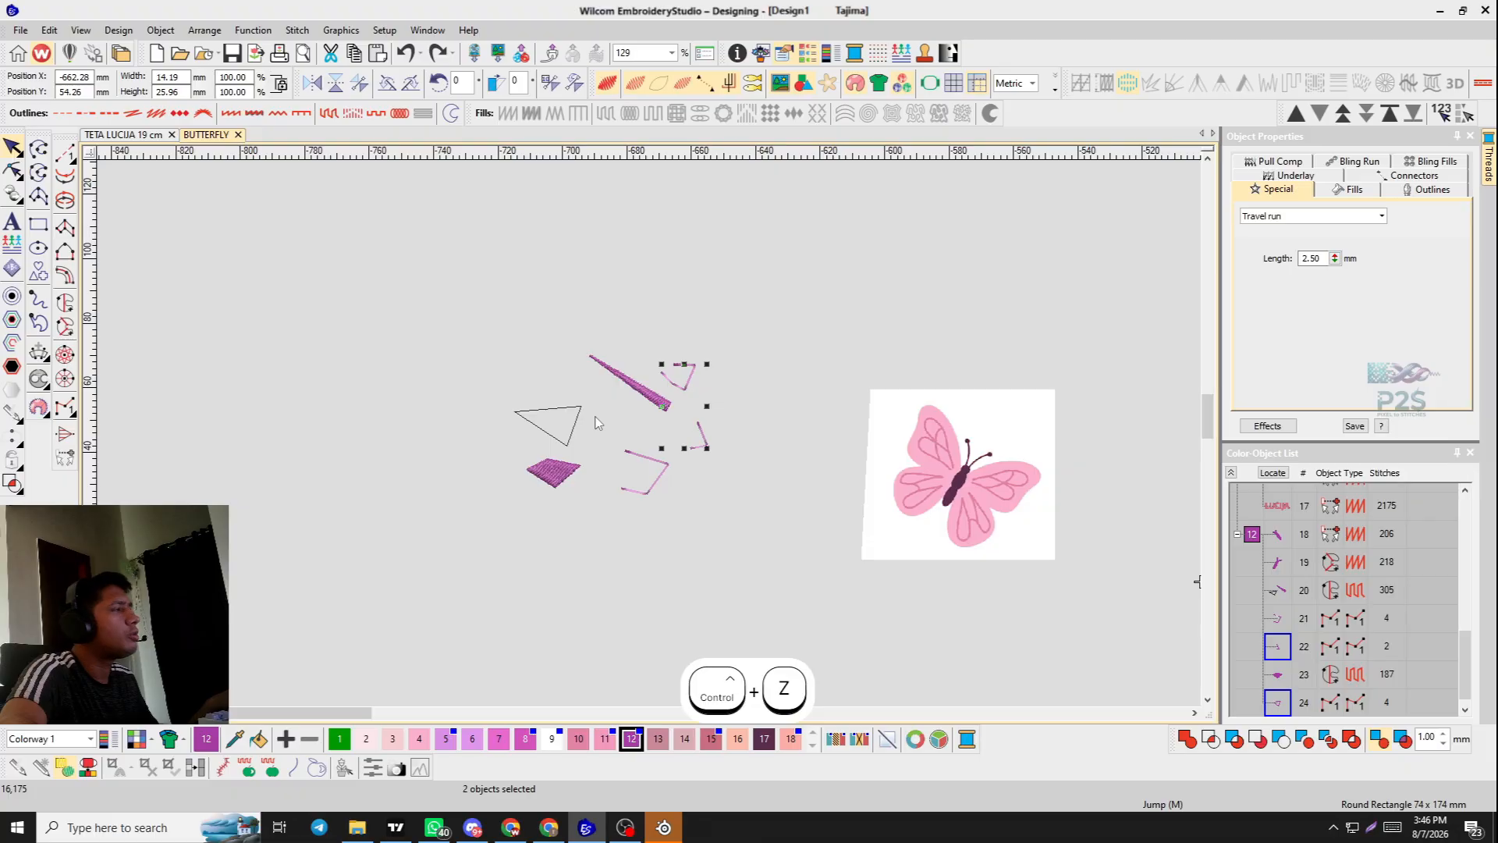
pyautogui.moveTo(746, 287); pyautogui.dragTo(424, 555)
pyautogui.press('Delete')
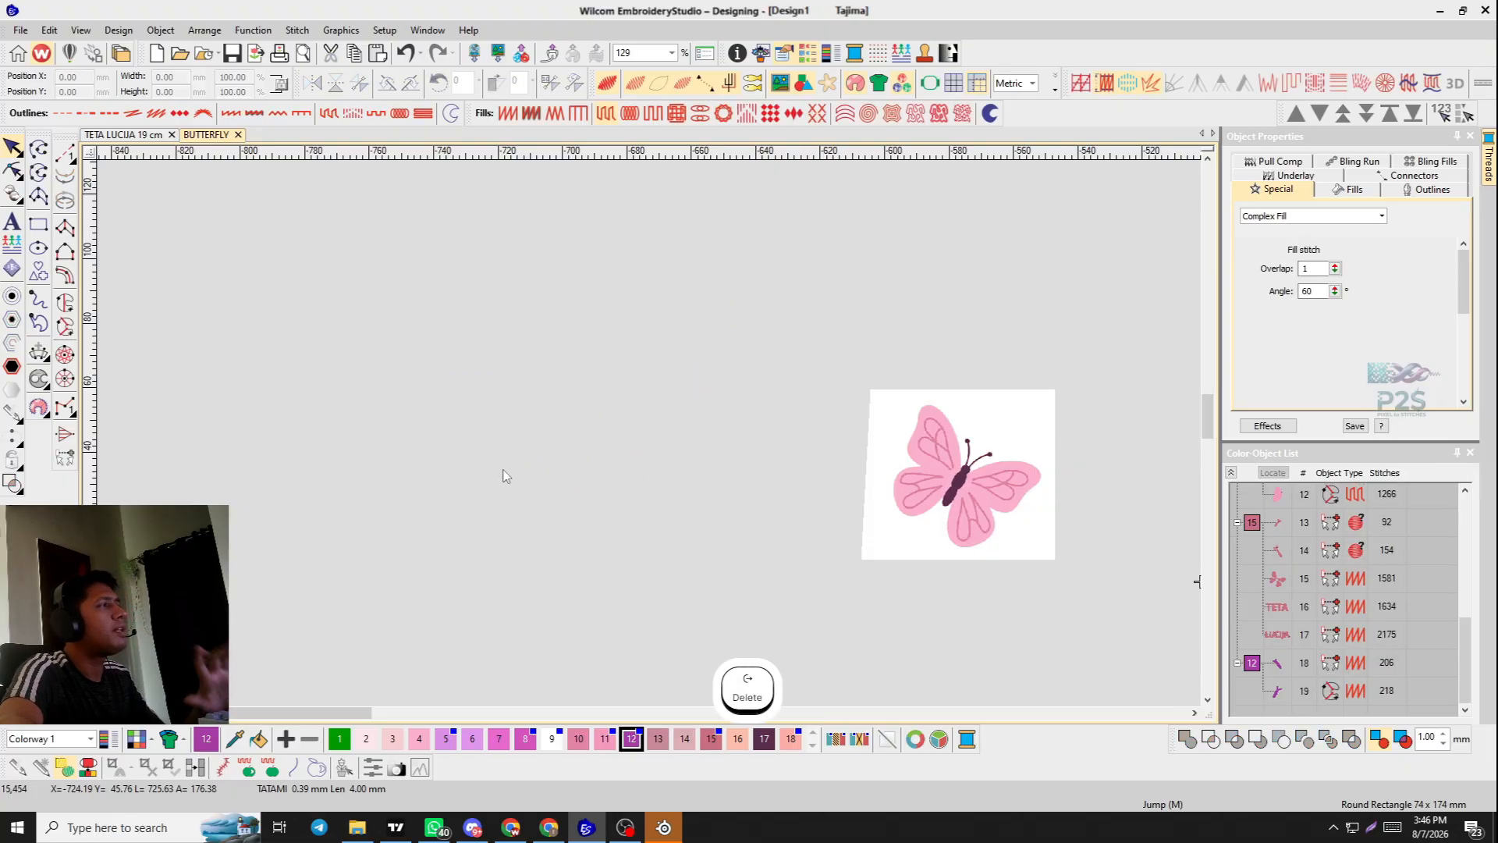
# Draw a triangular Complex Turning fill about 32 by 16 mm in the empty area beside the butterfly artwork.
pyautogui.scroll(3, 649, 438)
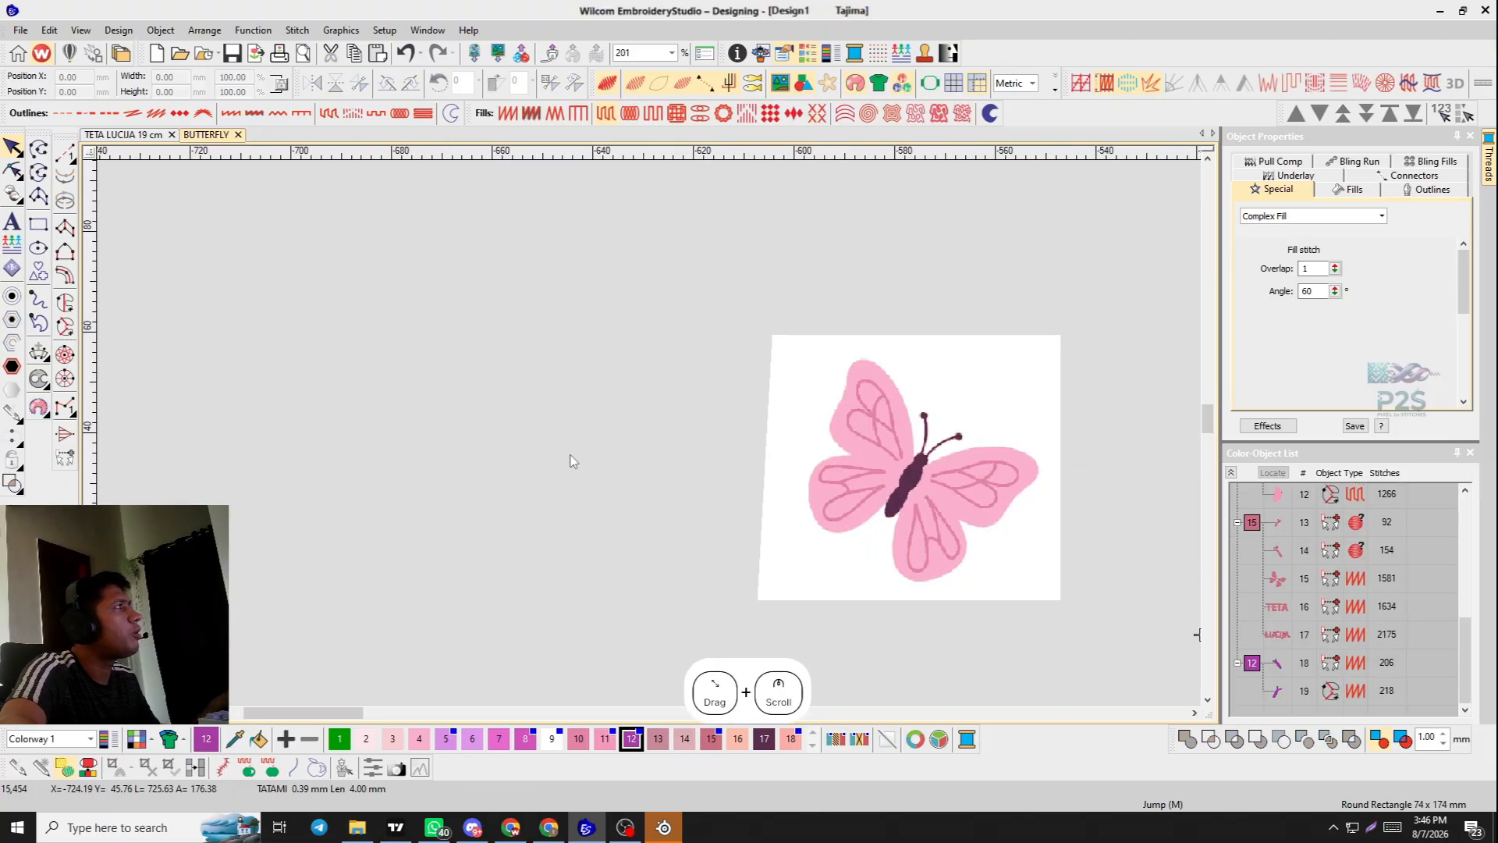
pyautogui.scroll(1, 674, 452)
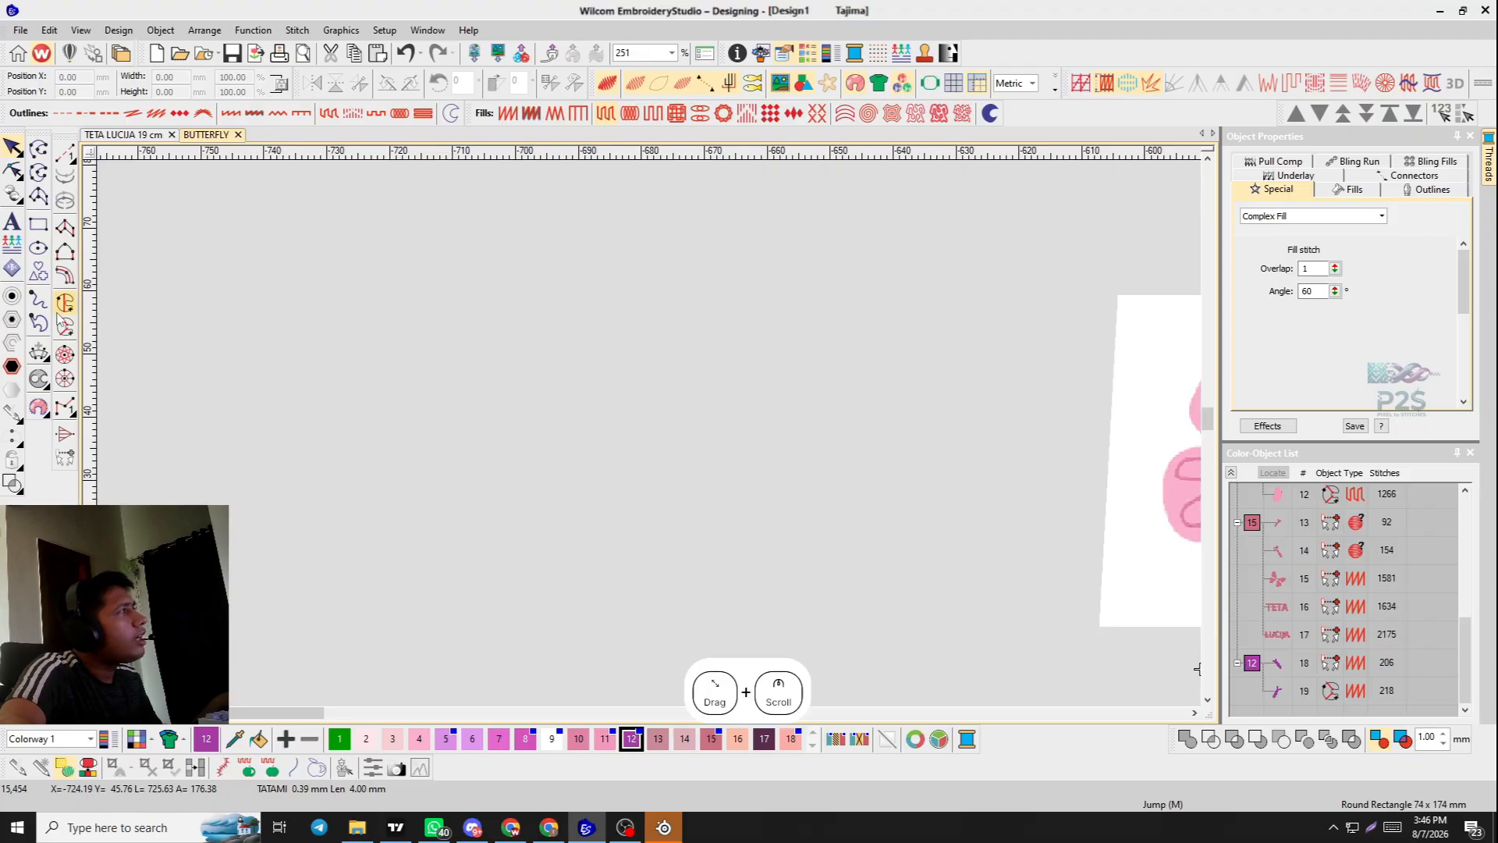
pyautogui.click(65, 326)
pyautogui.click(509, 386)
pyautogui.click(714, 393)
pyautogui.click(666, 486)
pyautogui.press('Return')
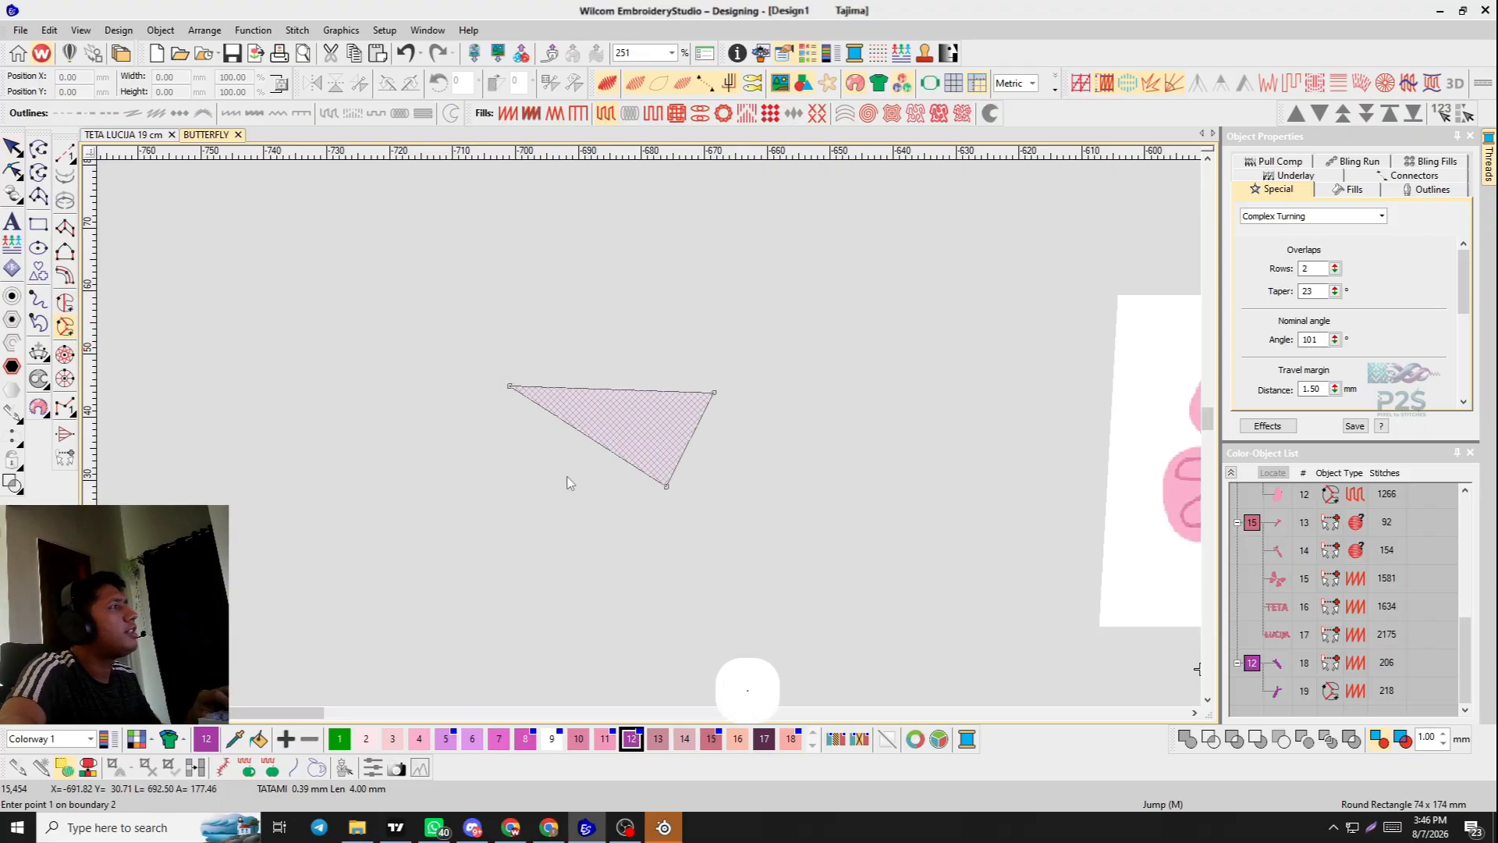
pyautogui.press('Return')
pyautogui.press('Return')
pyautogui.press('Return')
pyautogui.scroll(3, 605, 430)
pyautogui.press('Return')
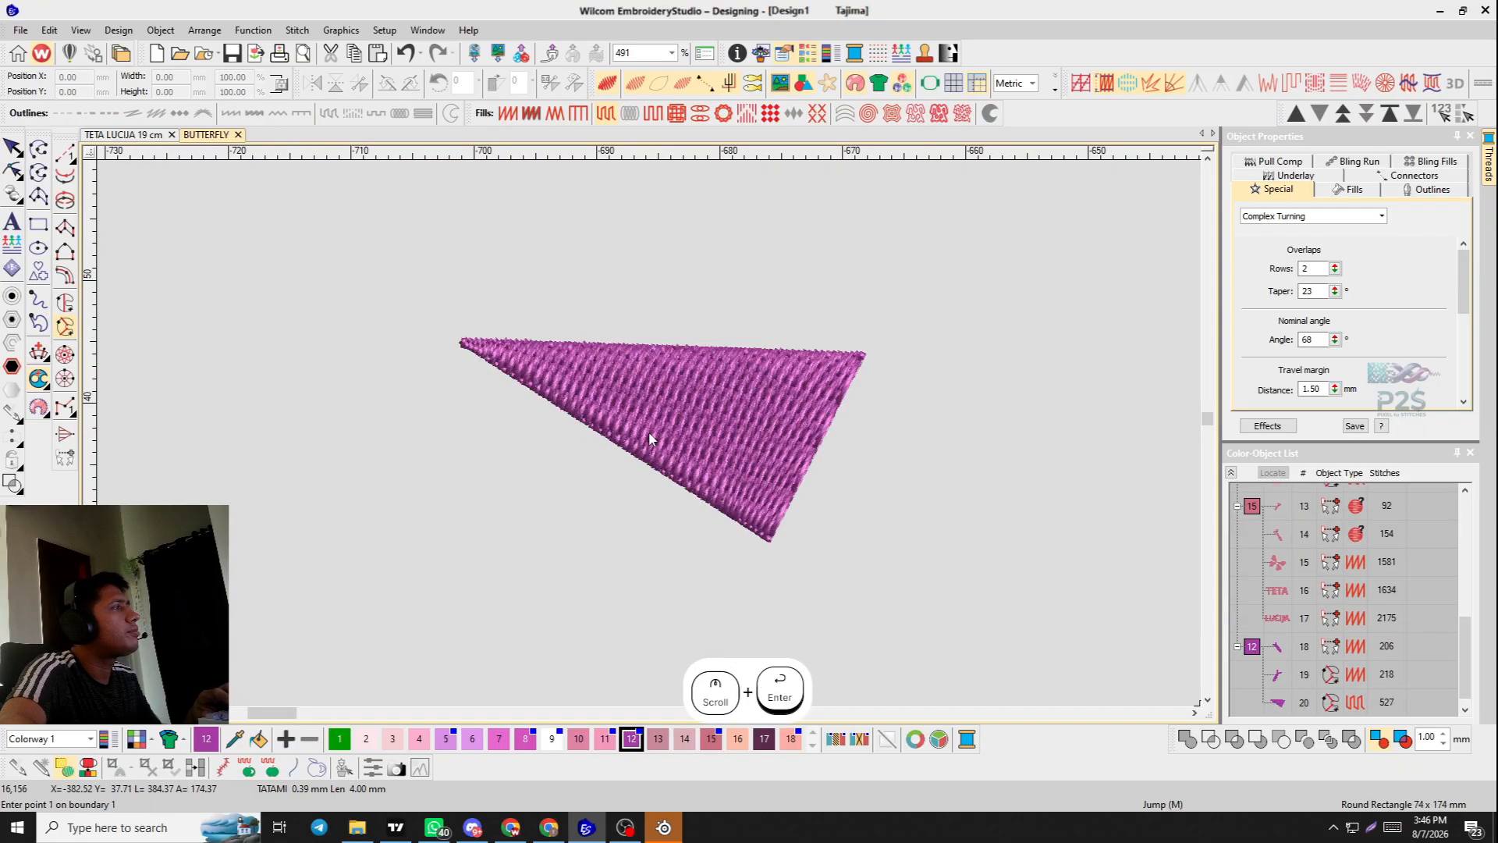
pyautogui.press('Escape')
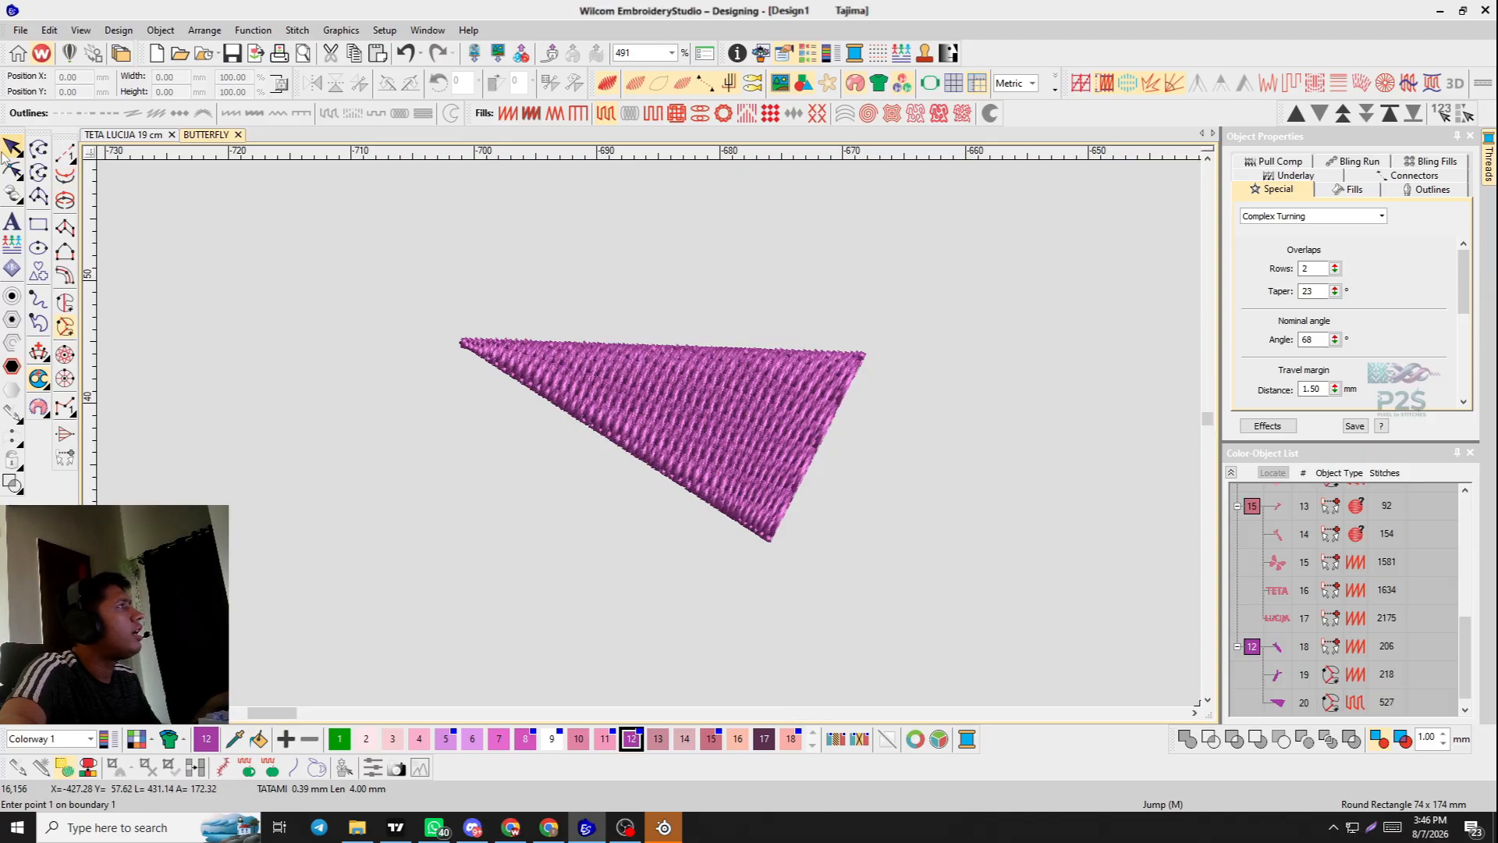
# Move the triangular fill slightly down and to the right, and display it as an outline without stitches.
pyautogui.click(646, 391)
pyautogui.moveTo(711, 435); pyautogui.dragTo(711, 435)
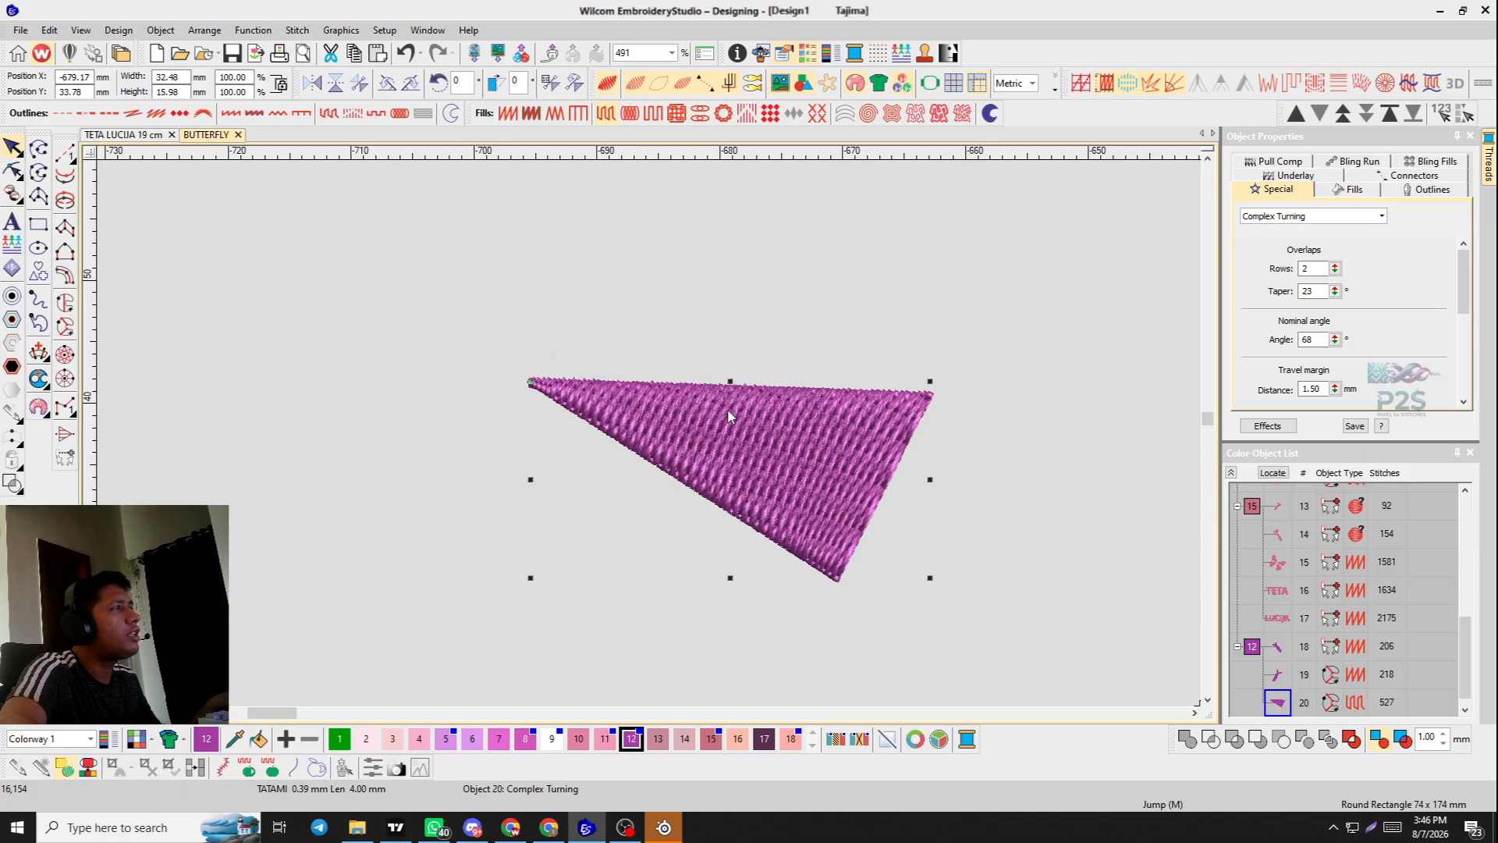
pyautogui.scroll(2, 727, 417)
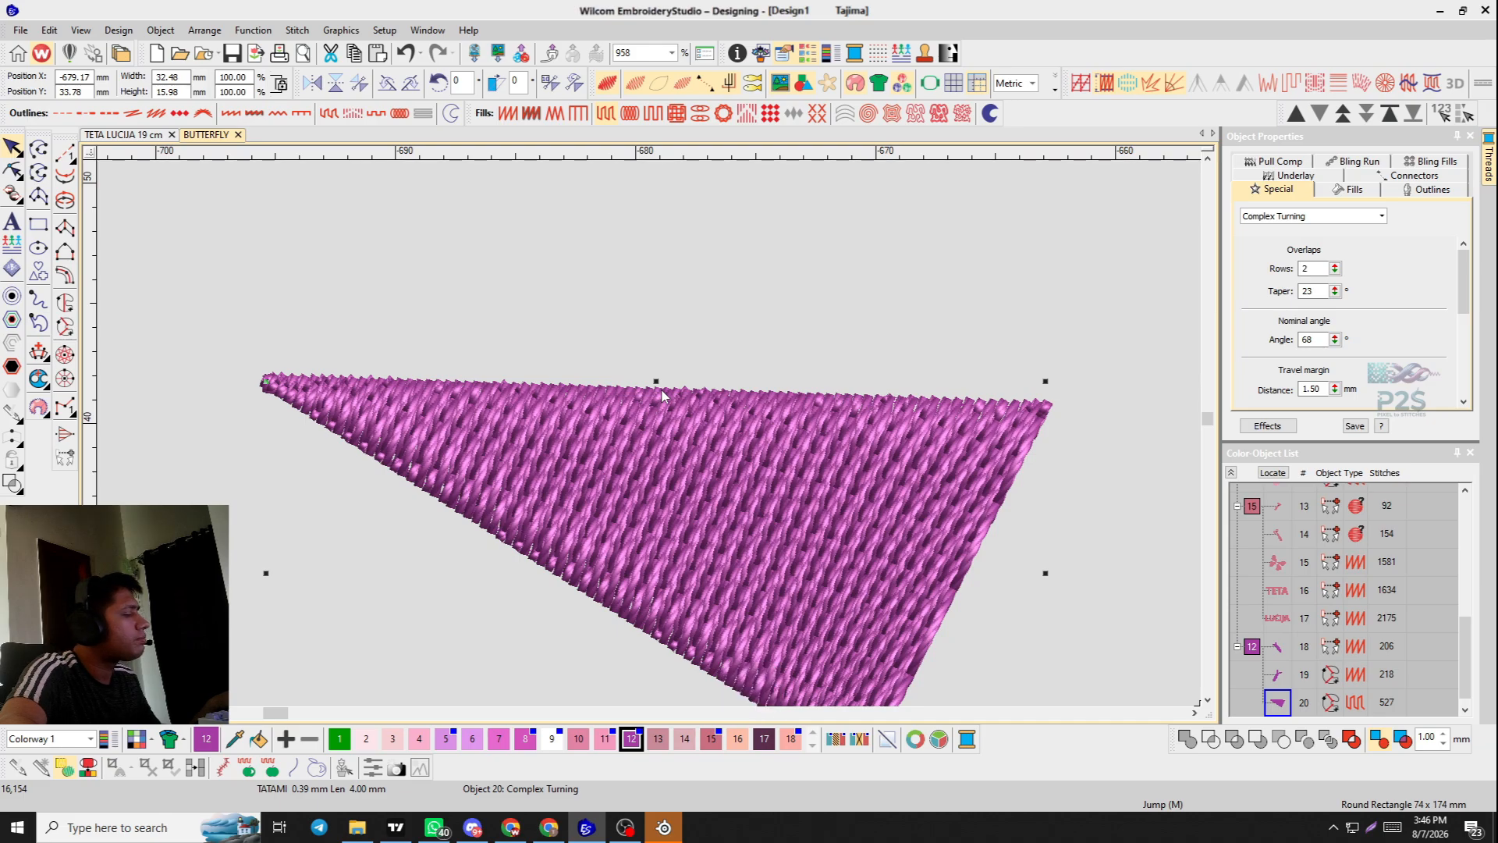
pyautogui.scroll(2, 662, 395)
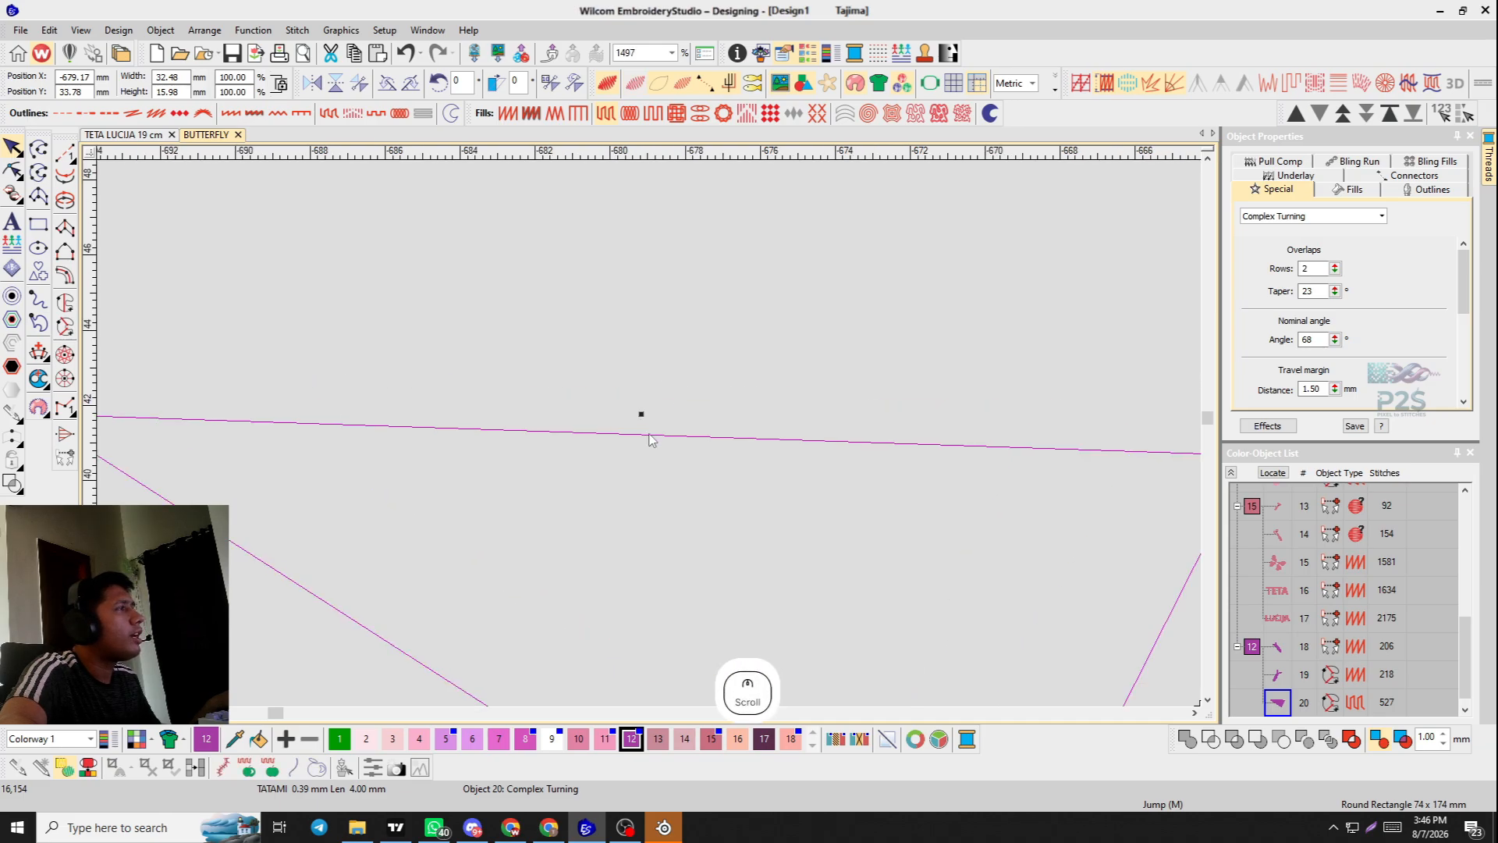
pyautogui.scroll(-2, 651, 440)
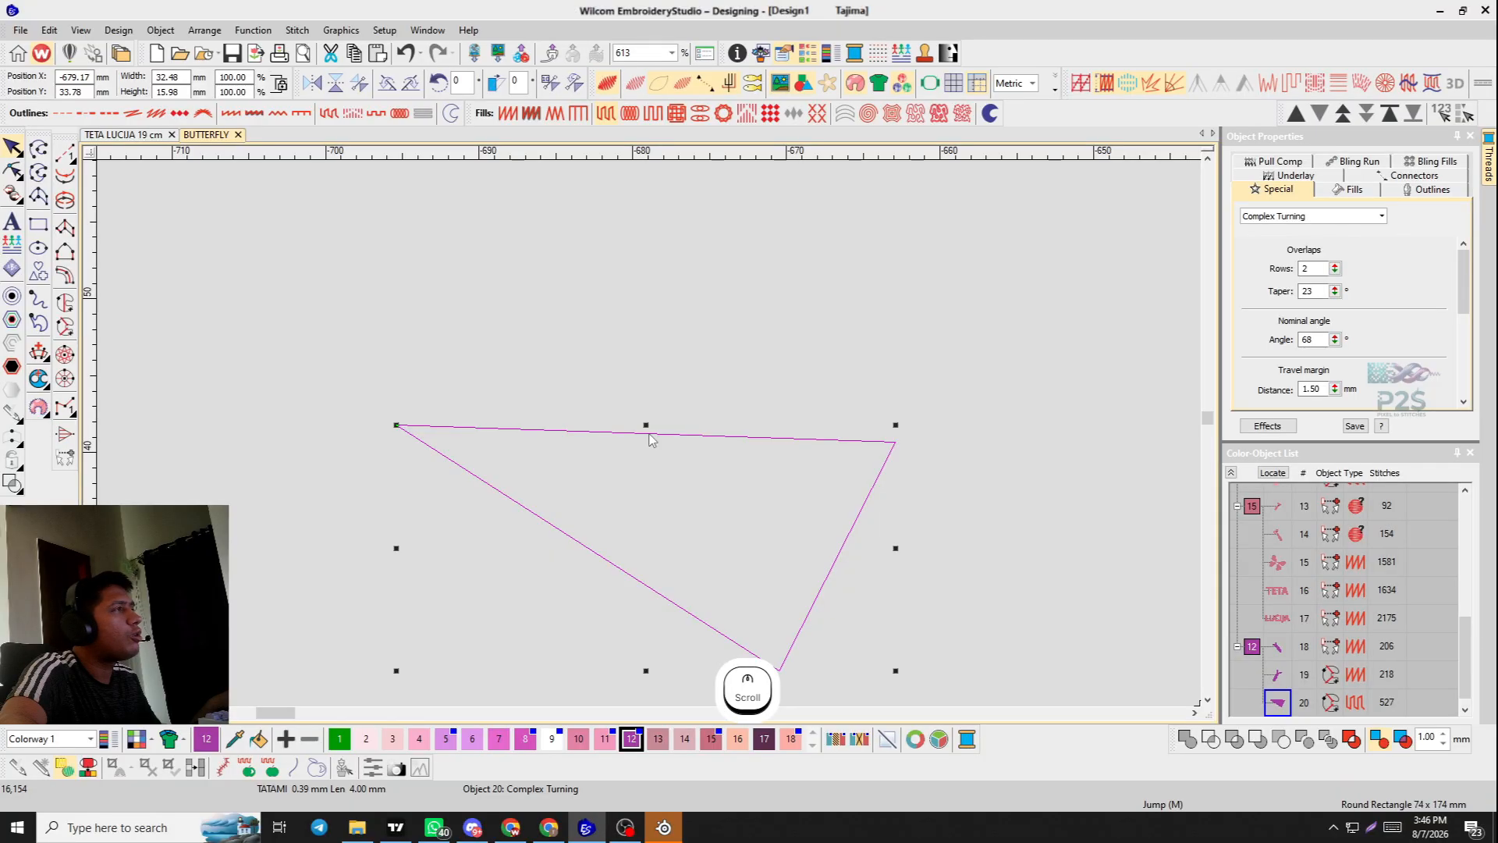
# Move the triangular Complex Turning fill further up and to the right, and select it again.
pyautogui.moveTo(652, 440); pyautogui.dragTo(788, 341)
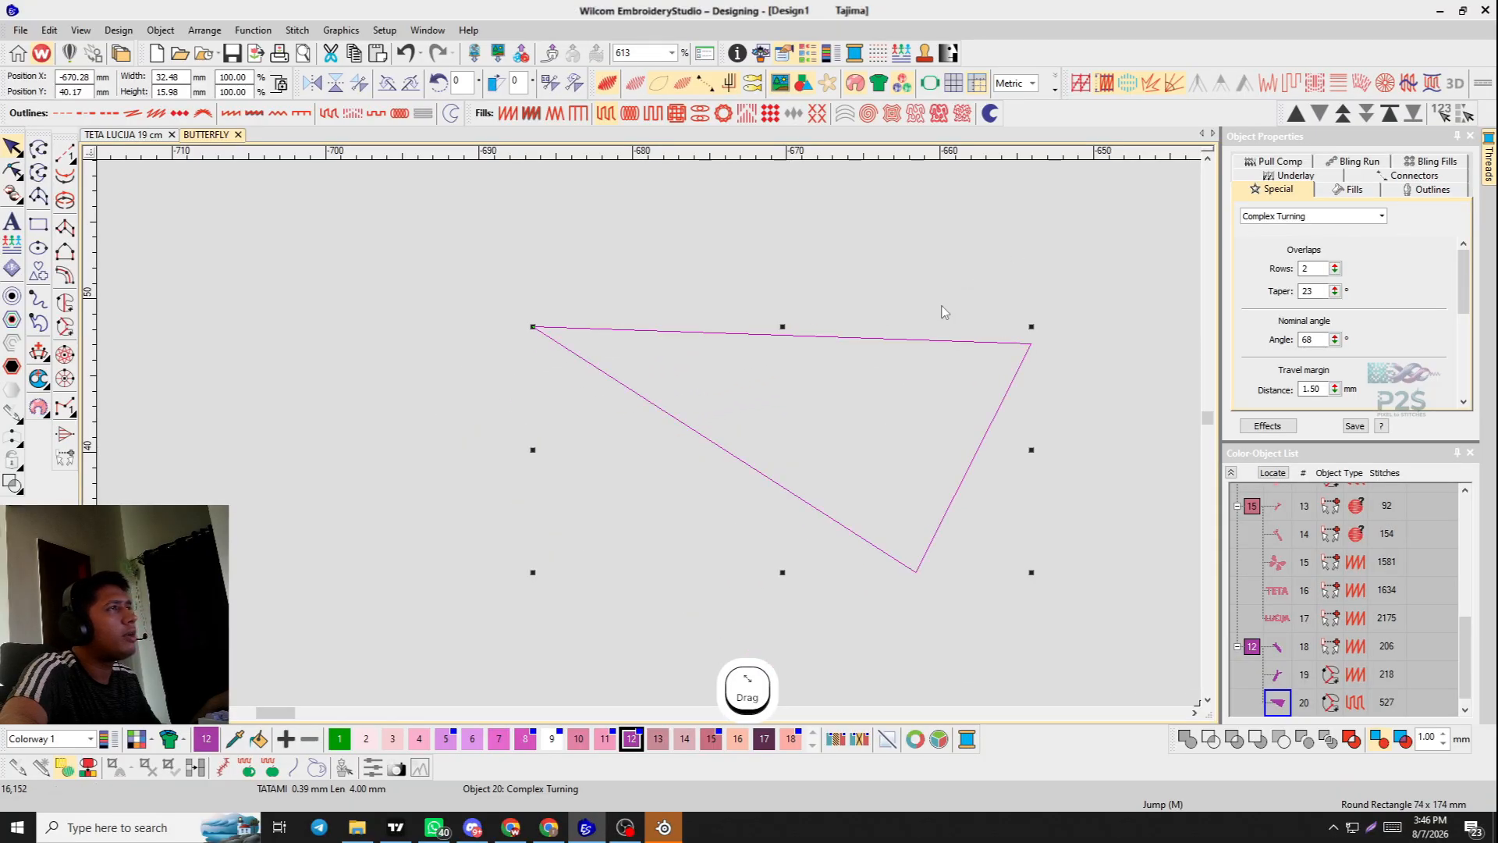
pyautogui.click(909, 280)
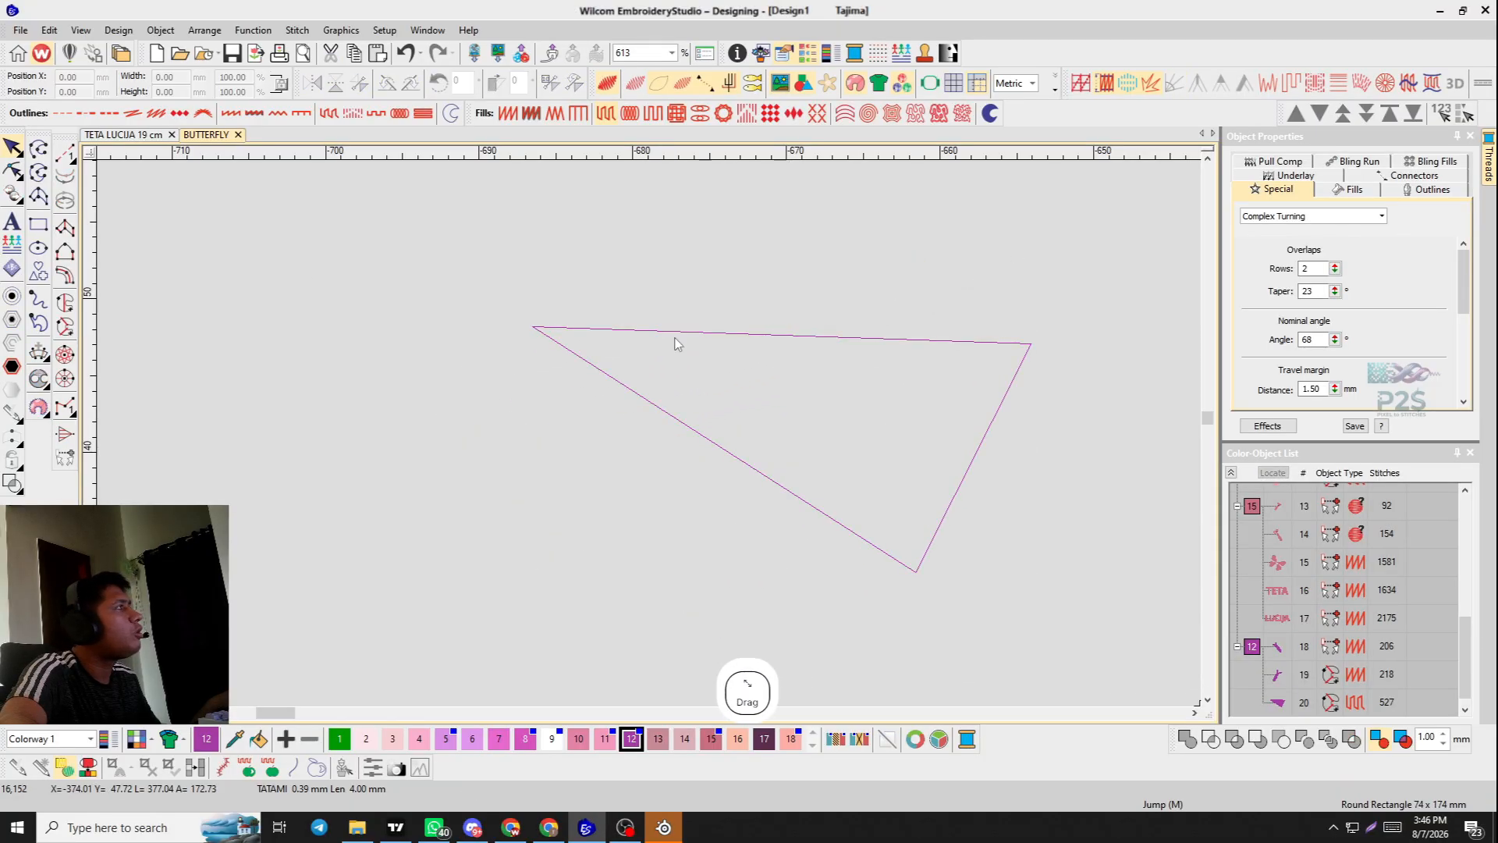
pyautogui.click(678, 339)
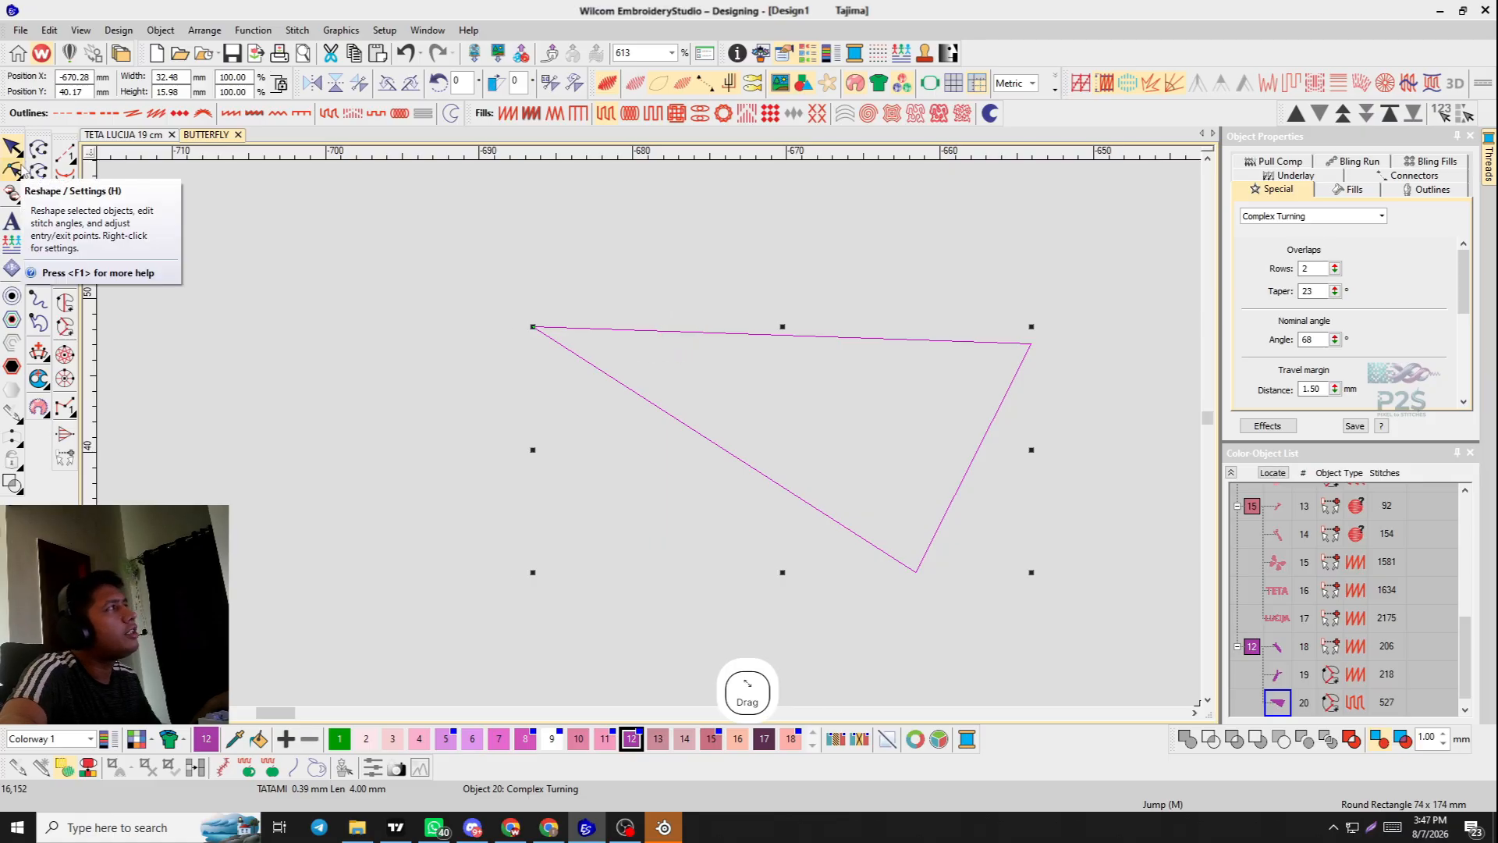
# Reshape the triangle by raising a new corner node on its upper edge and bowing the edge outward with a curve node.
pyautogui.click(13, 169)
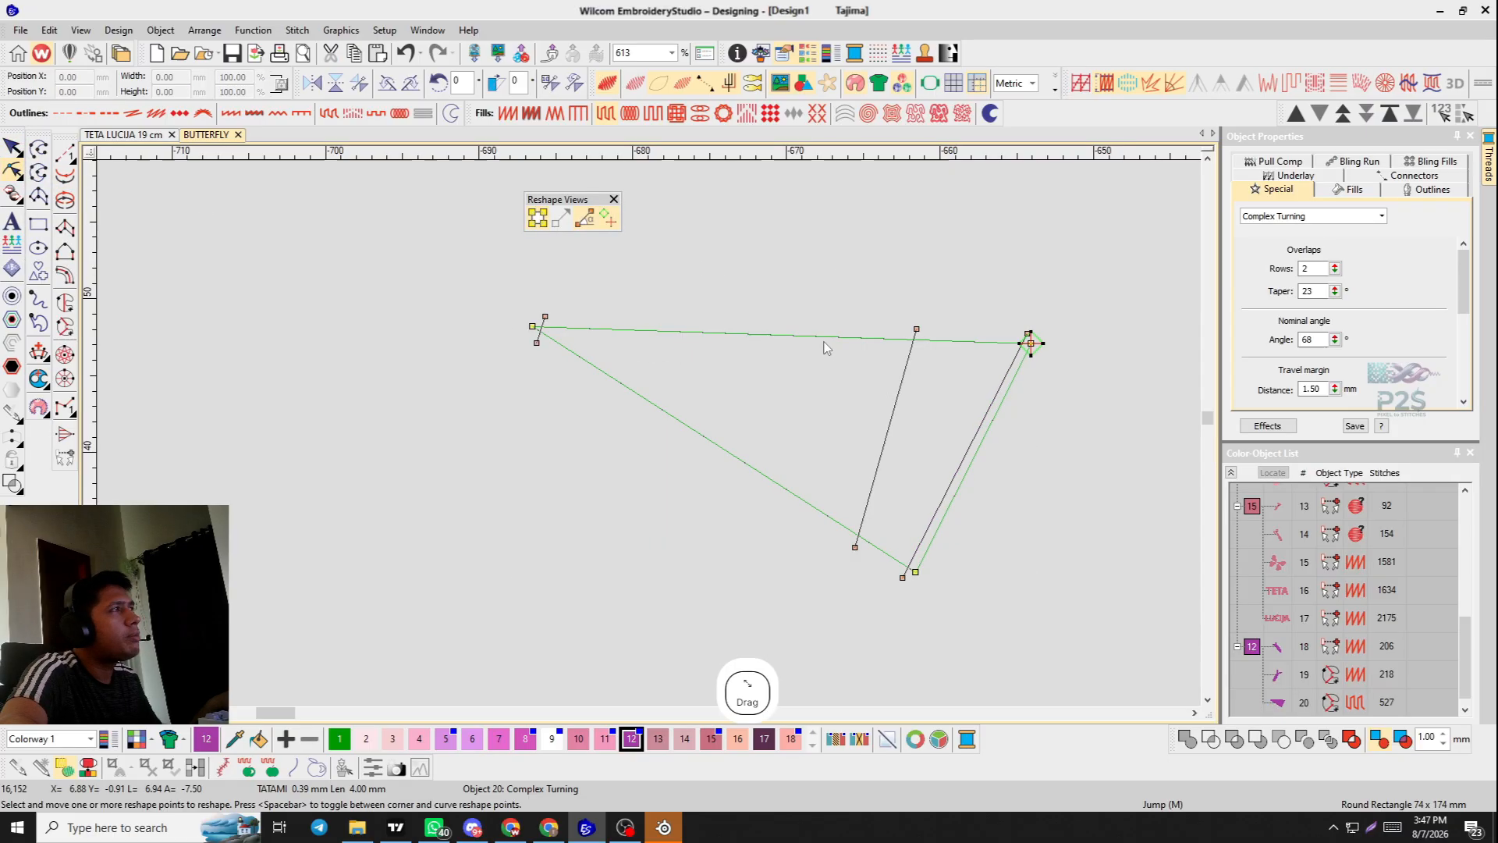
pyautogui.scroll(-3, 636, 429)
pyautogui.moveTo(784, 340); pyautogui.dragTo(834, 290)
pyautogui.scroll(3, 636, 428)
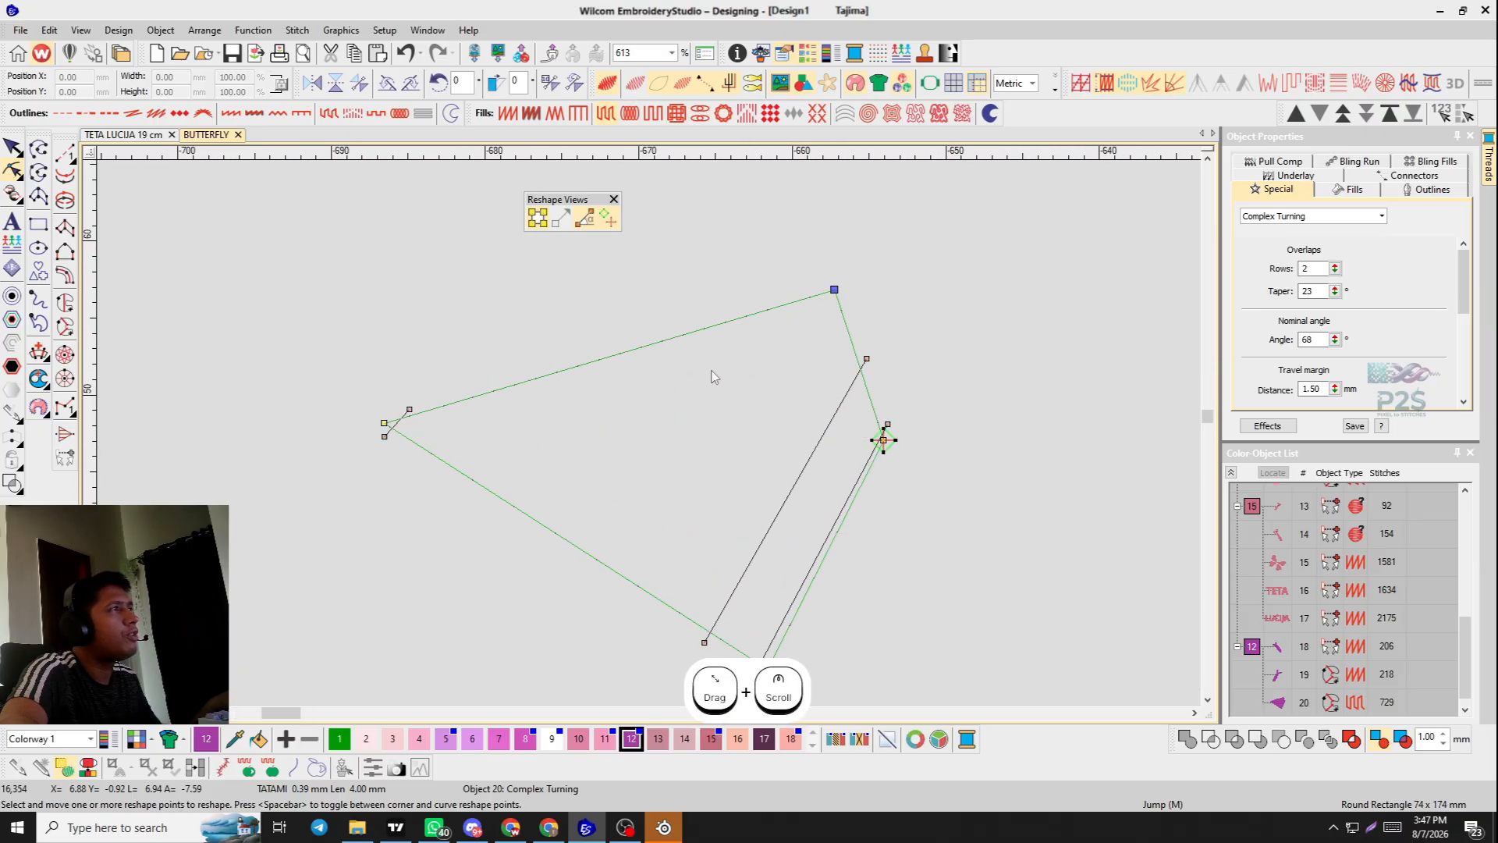
pyautogui.click(633, 350)
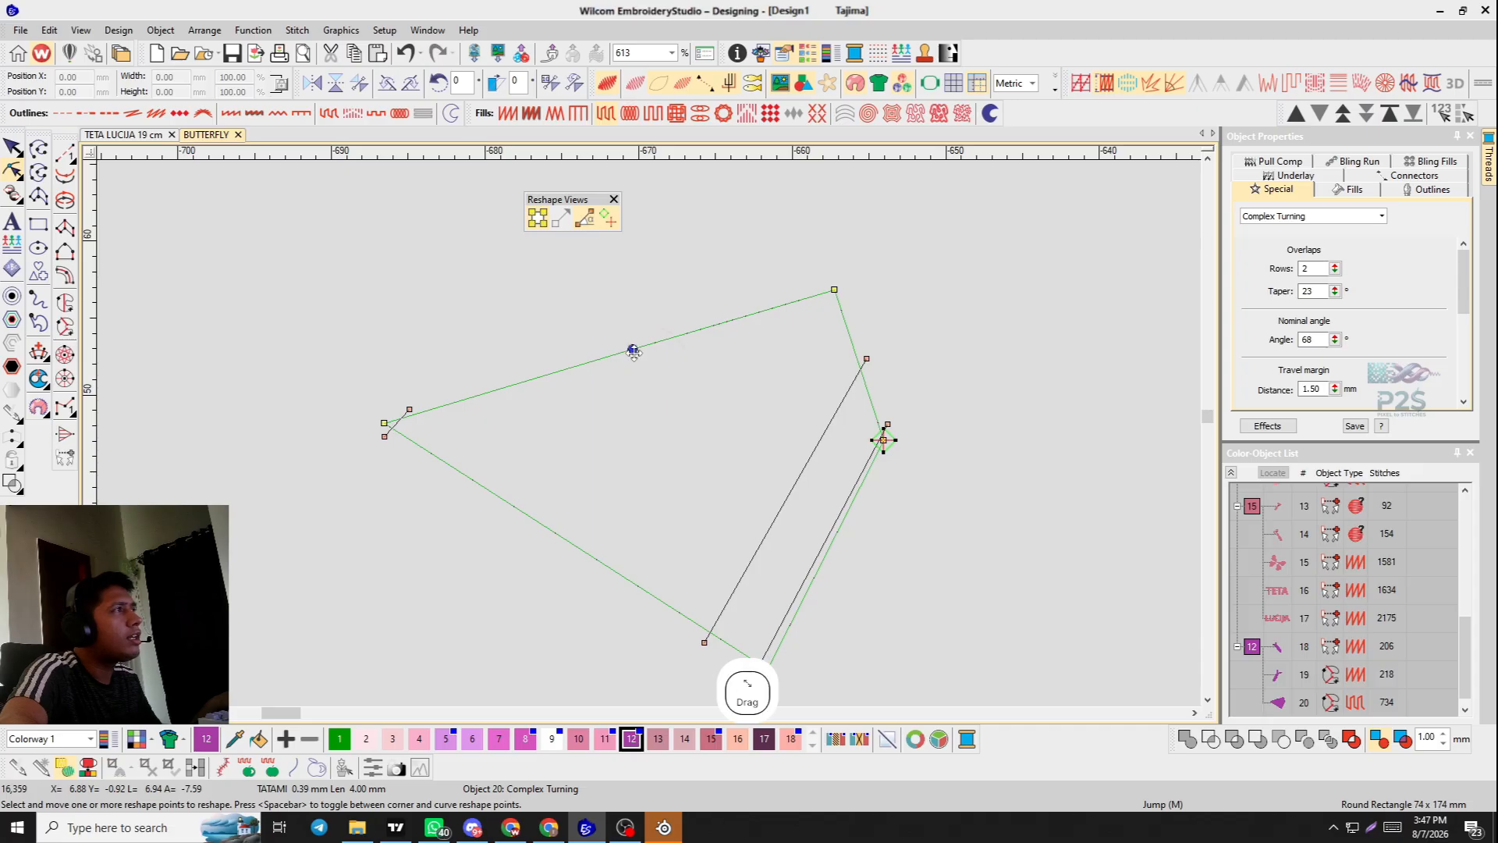
pyautogui.moveTo(633, 351); pyautogui.dragTo(616, 267)
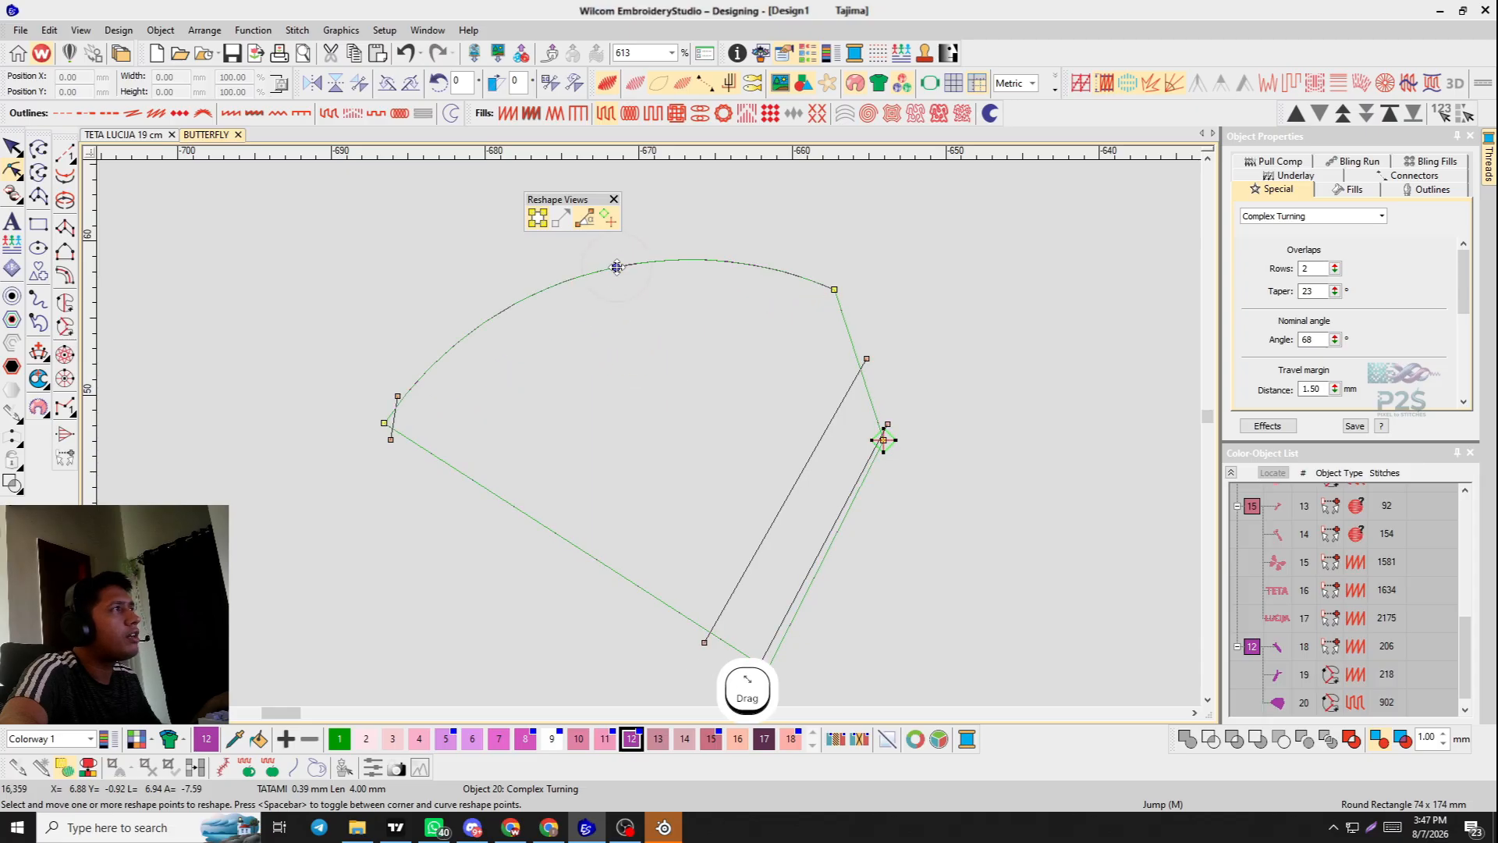
# Bulge the lower-left edge outward with a new curve node and pull the lower-right edge outward into a new corner.
pyautogui.rightClick(550, 532)
pyautogui.moveTo(550, 533); pyautogui.dragTo(424, 672)
pyautogui.scroll(-2, 459, 630)
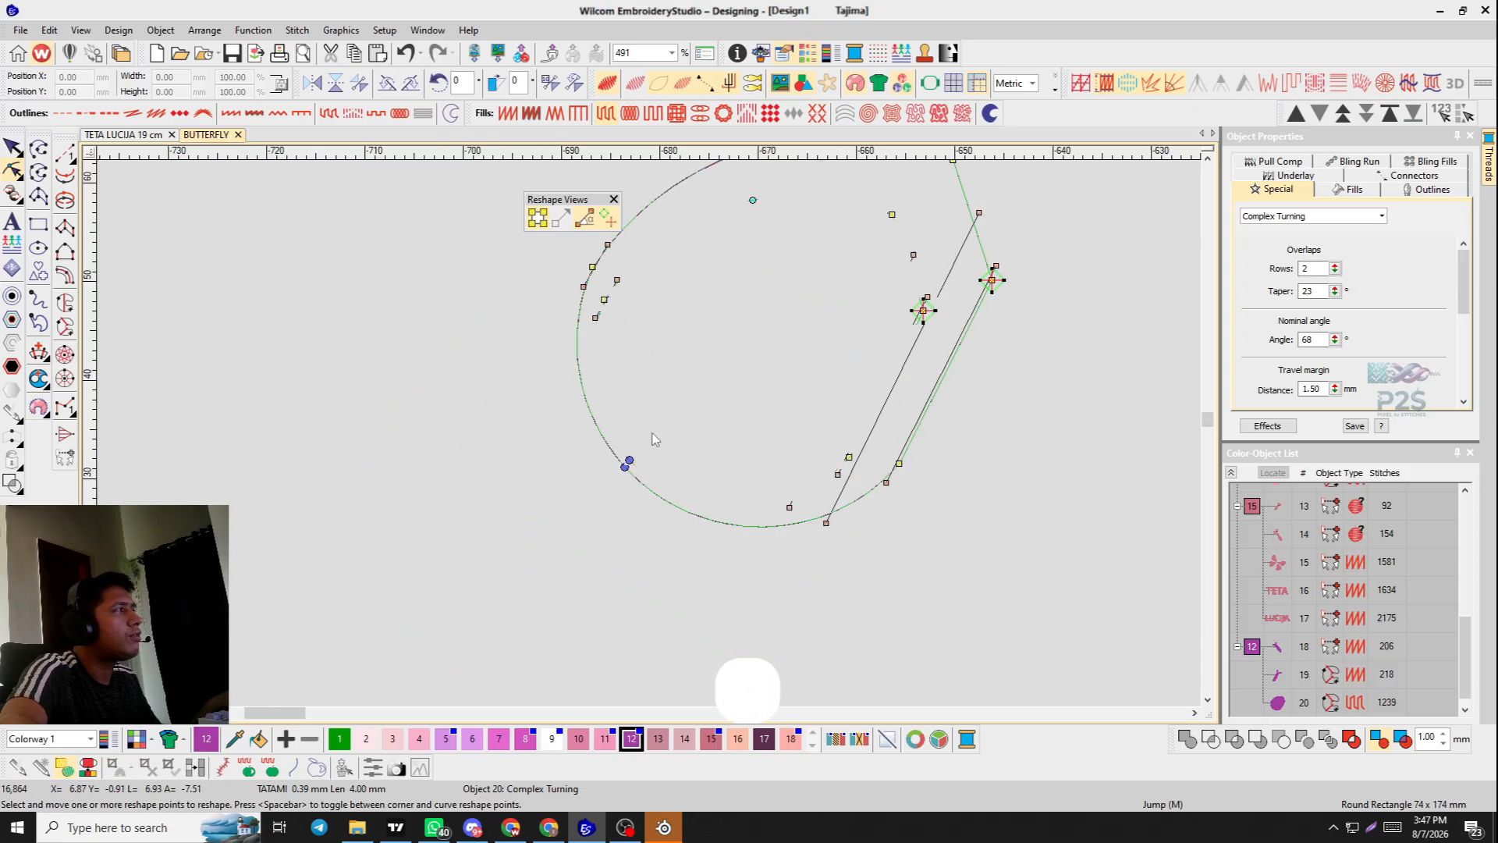
pyautogui.scroll(2, 718, 435)
pyautogui.click(959, 401)
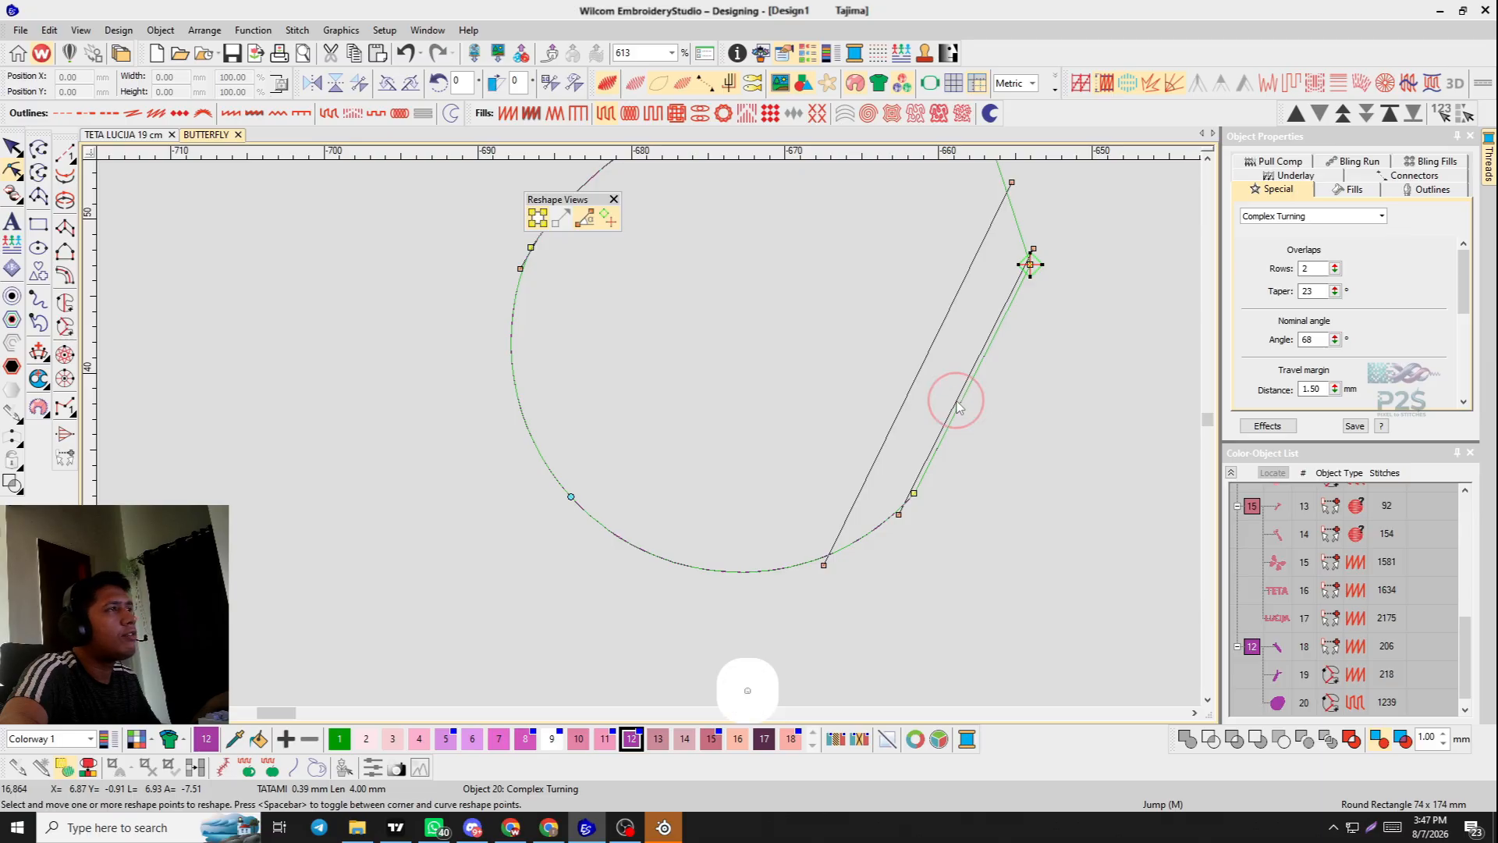
pyautogui.click(957, 406)
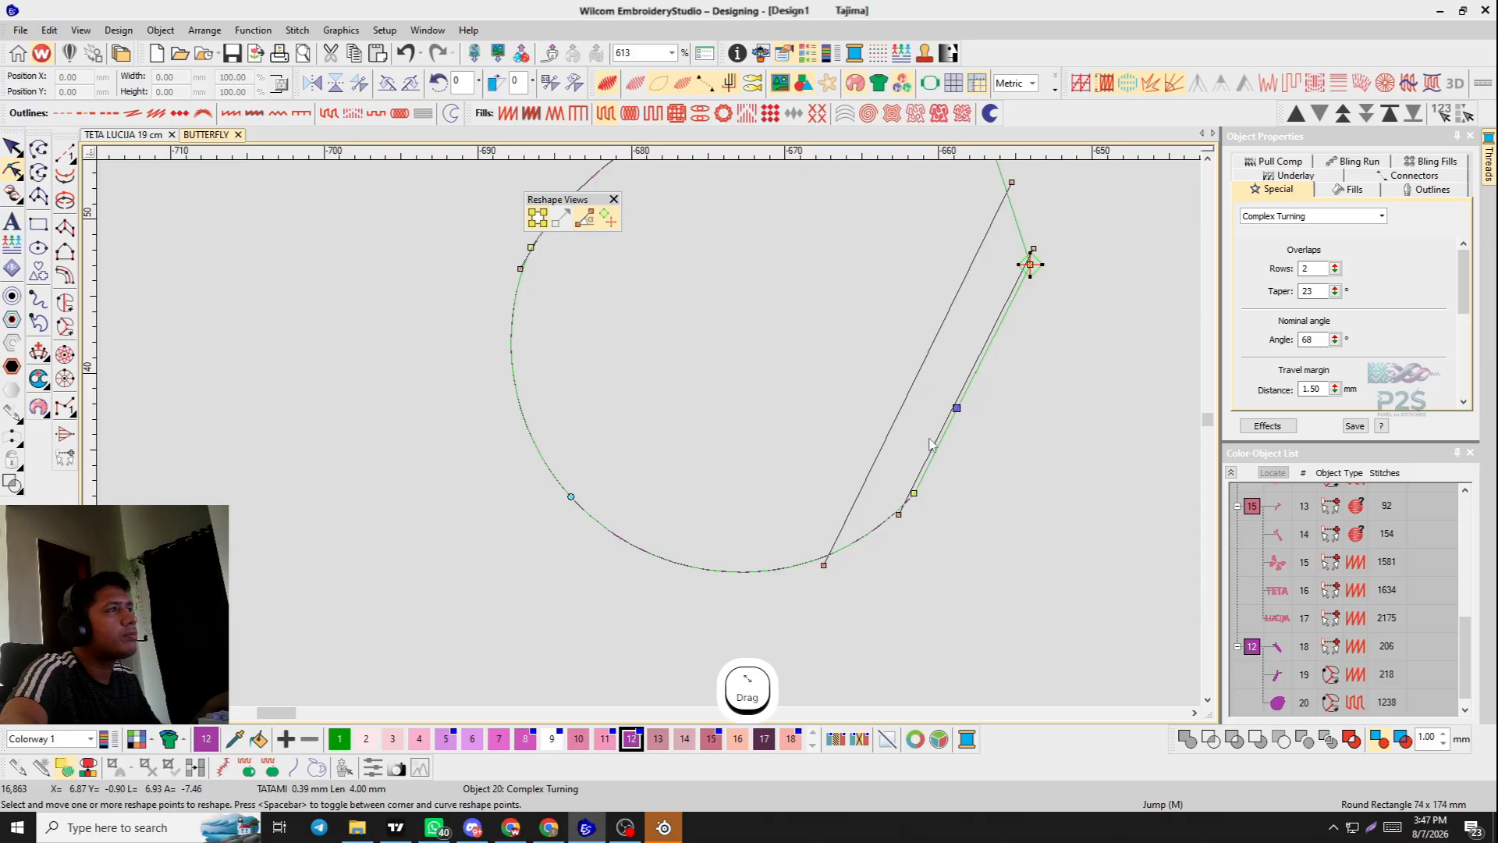
pyautogui.moveTo(956, 408); pyautogui.dragTo(1131, 470)
pyautogui.scroll(-1, 664, 439)
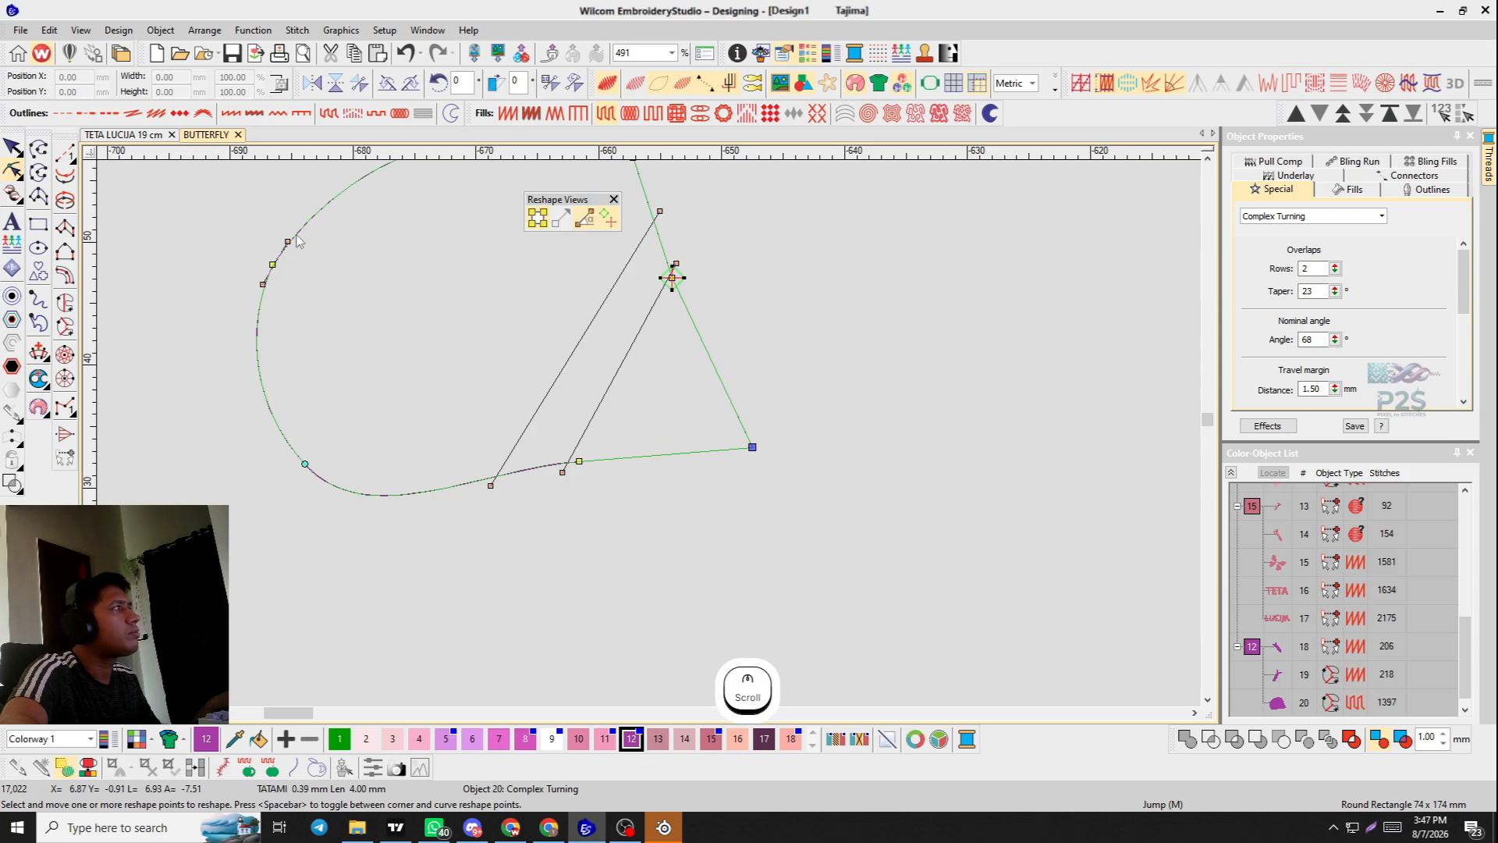
# Pull a corner node on the left side inward to form a notch, and shift the bottom edge's node slightly left.
pyautogui.moveTo(289, 241); pyautogui.dragTo(523, 461)
pyautogui.scroll(-1, 505, 344)
pyautogui.scroll(2, 574, 420)
pyautogui.scroll(-2, 700, 251)
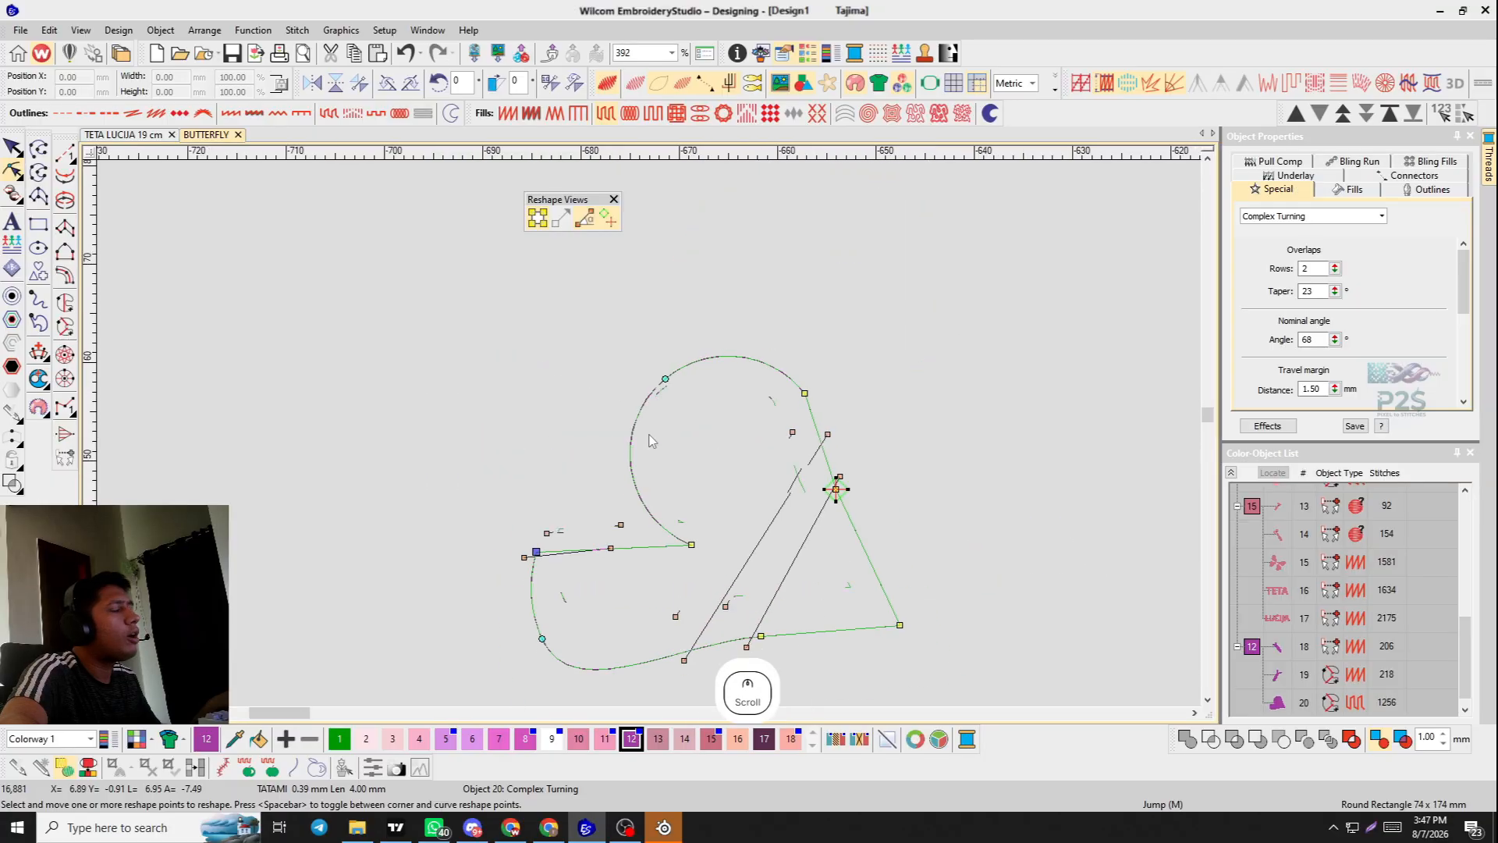
pyautogui.scroll(2, 654, 439)
pyautogui.scroll(2, 538, 367)
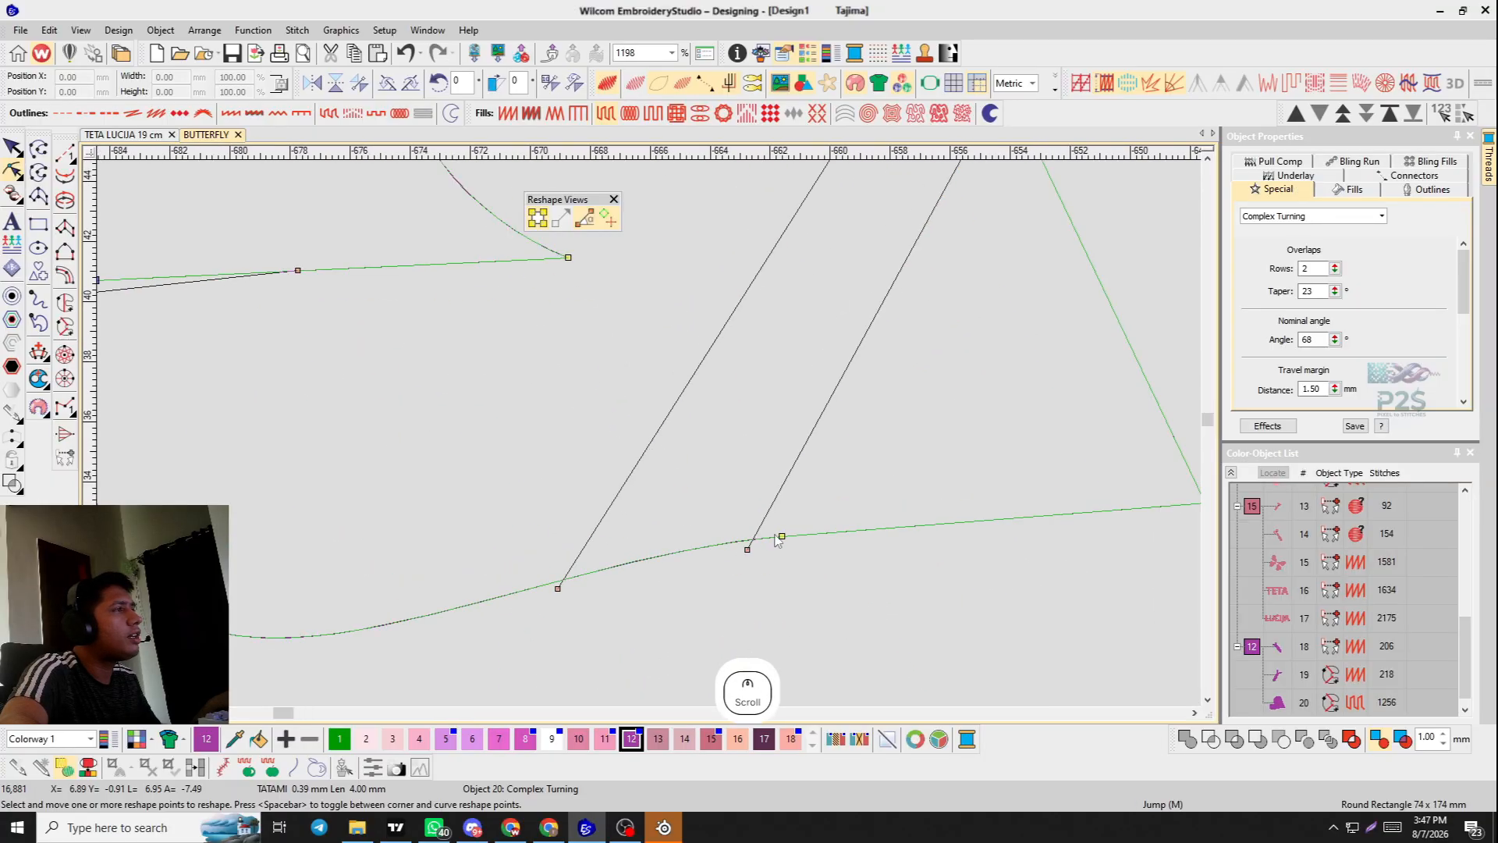
pyautogui.moveTo(779, 538); pyautogui.dragTo(685, 434)
pyautogui.scroll(-1, 648, 595)
pyautogui.scroll(-6, 624, 422)
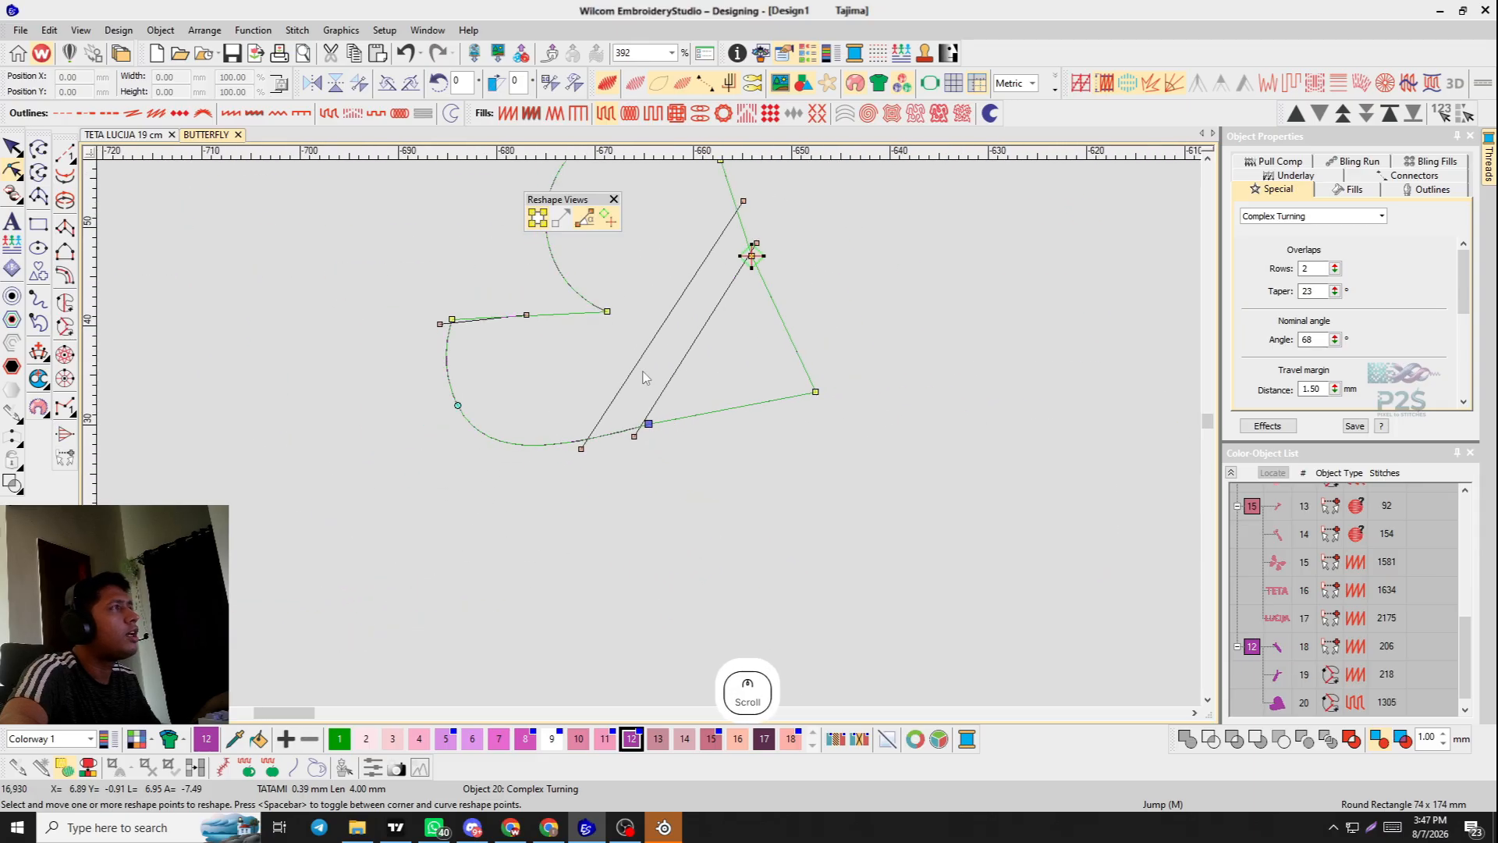
# Display the stitches, delete the rightmost stitch angle line, and make the remaining long angle line steeper.
pyautogui.press('s')
pyautogui.scroll(2, 654, 420)
pyautogui.moveTo(646, 559); pyautogui.dragTo(828, 590)
pyautogui.press('Delete')
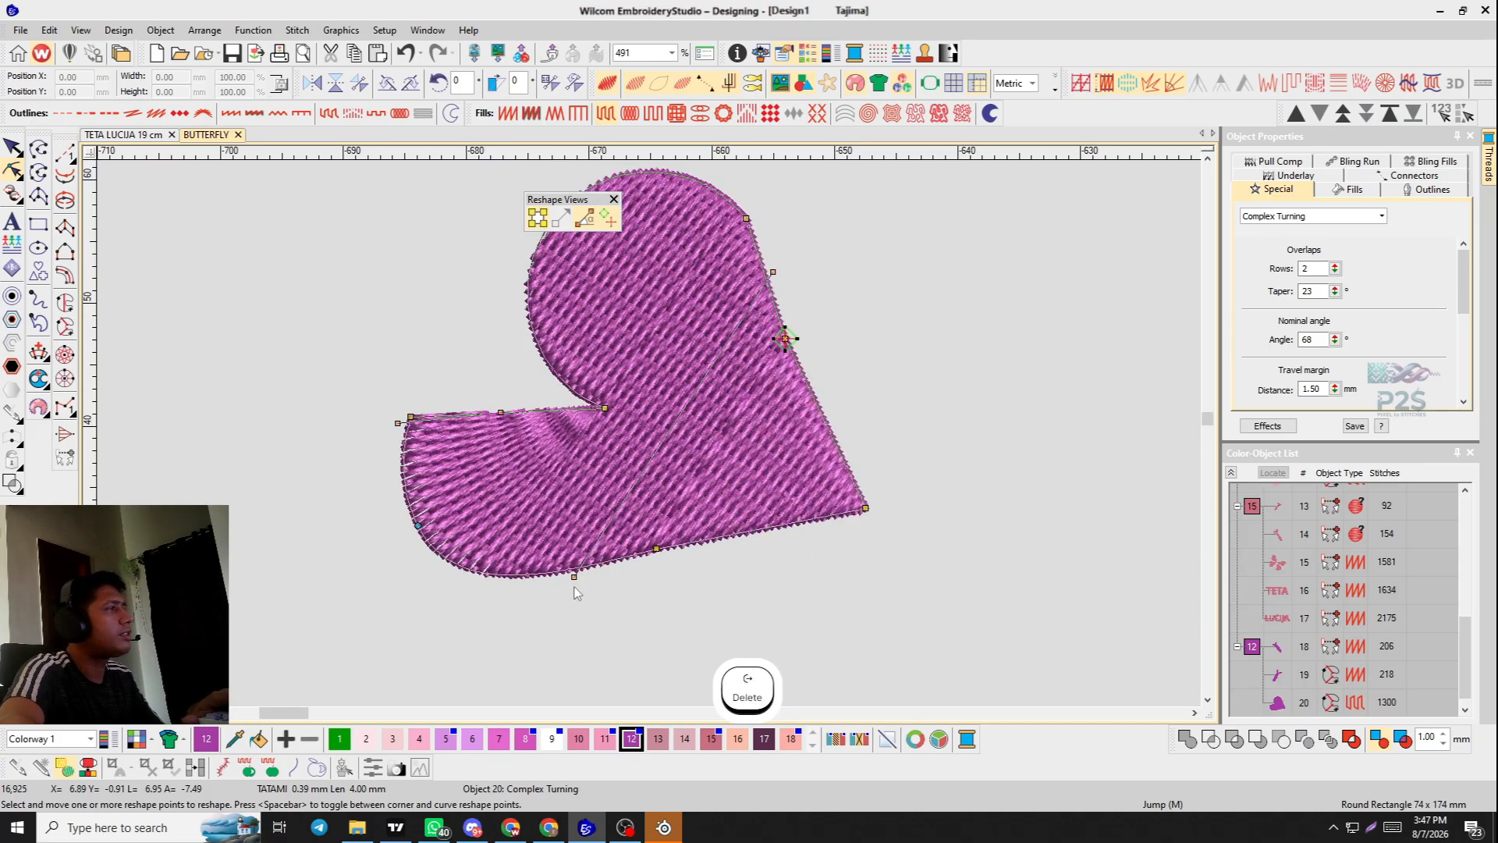
pyautogui.moveTo(576, 591); pyautogui.dragTo(840, 614)
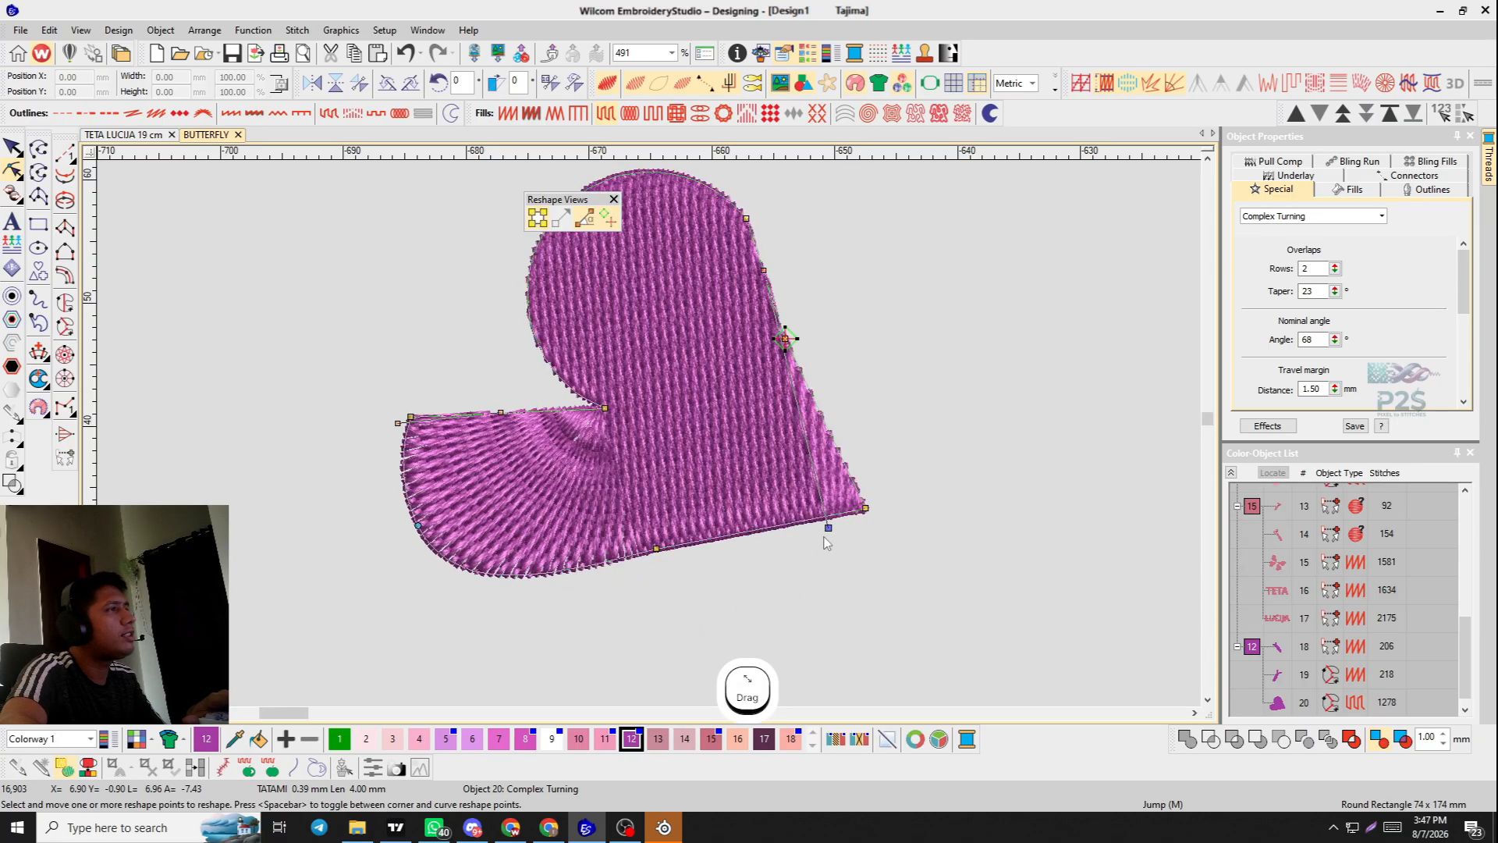
pyautogui.moveTo(828, 527); pyautogui.dragTo(700, 550)
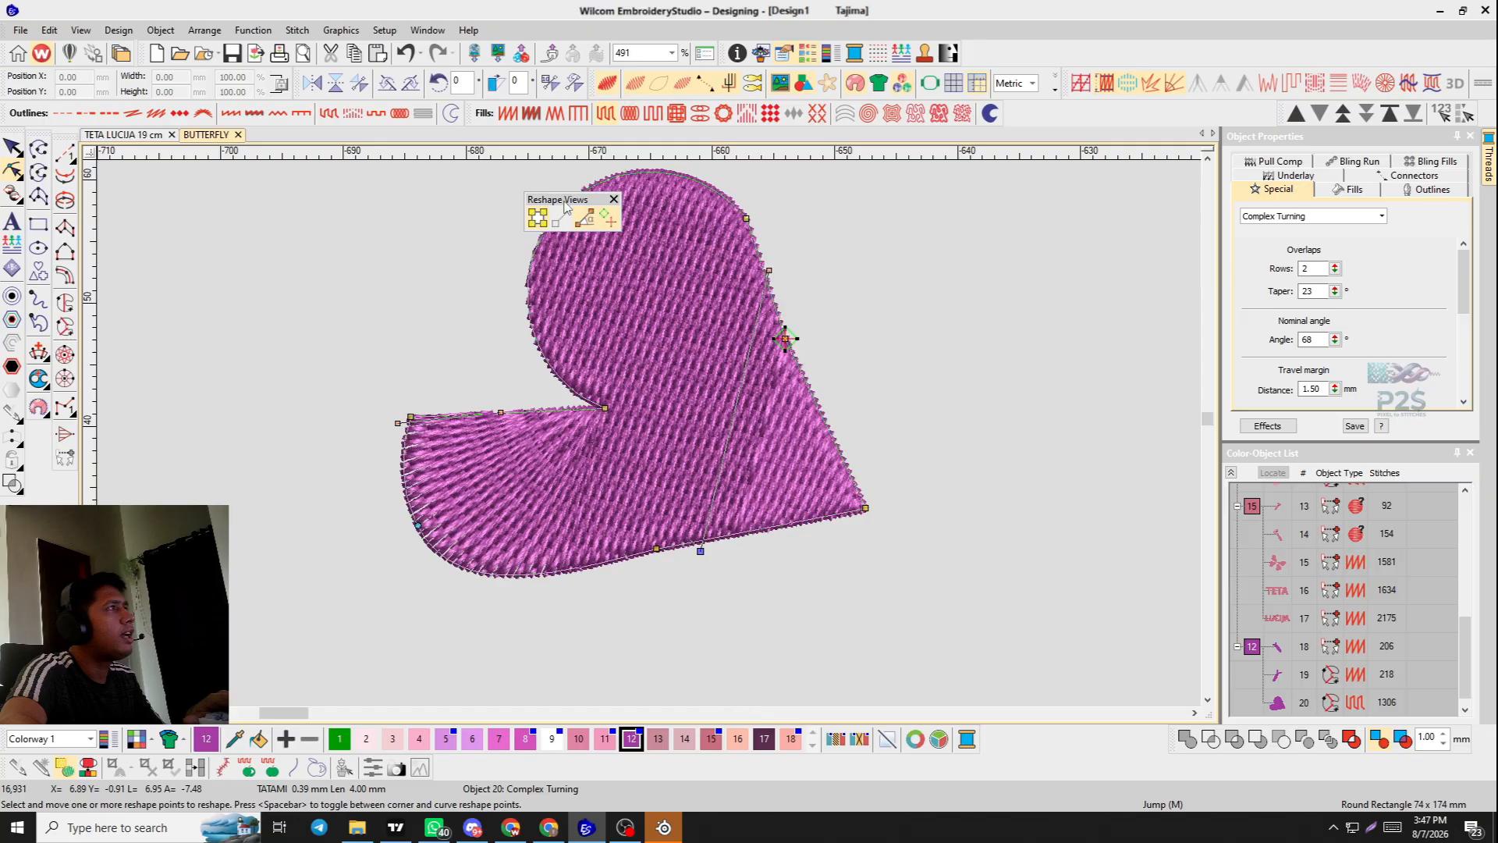
# Move the Reshape Views toolbar clear of the shape and hide the reshape nodes and stitch angles.
pyautogui.moveTo(566, 219); pyautogui.dragTo(940, 357)
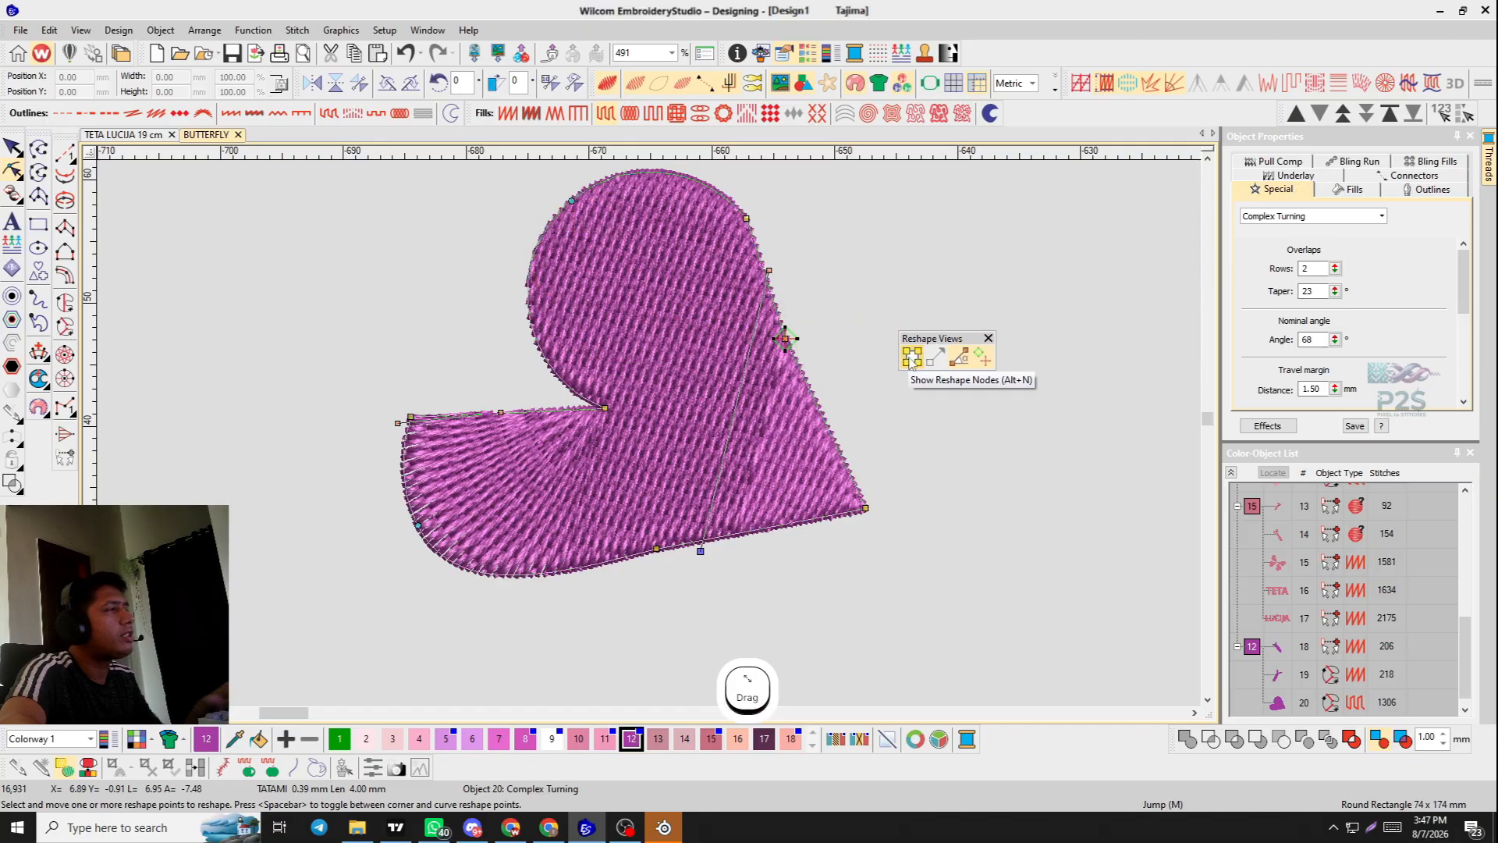
pyautogui.click(919, 364)
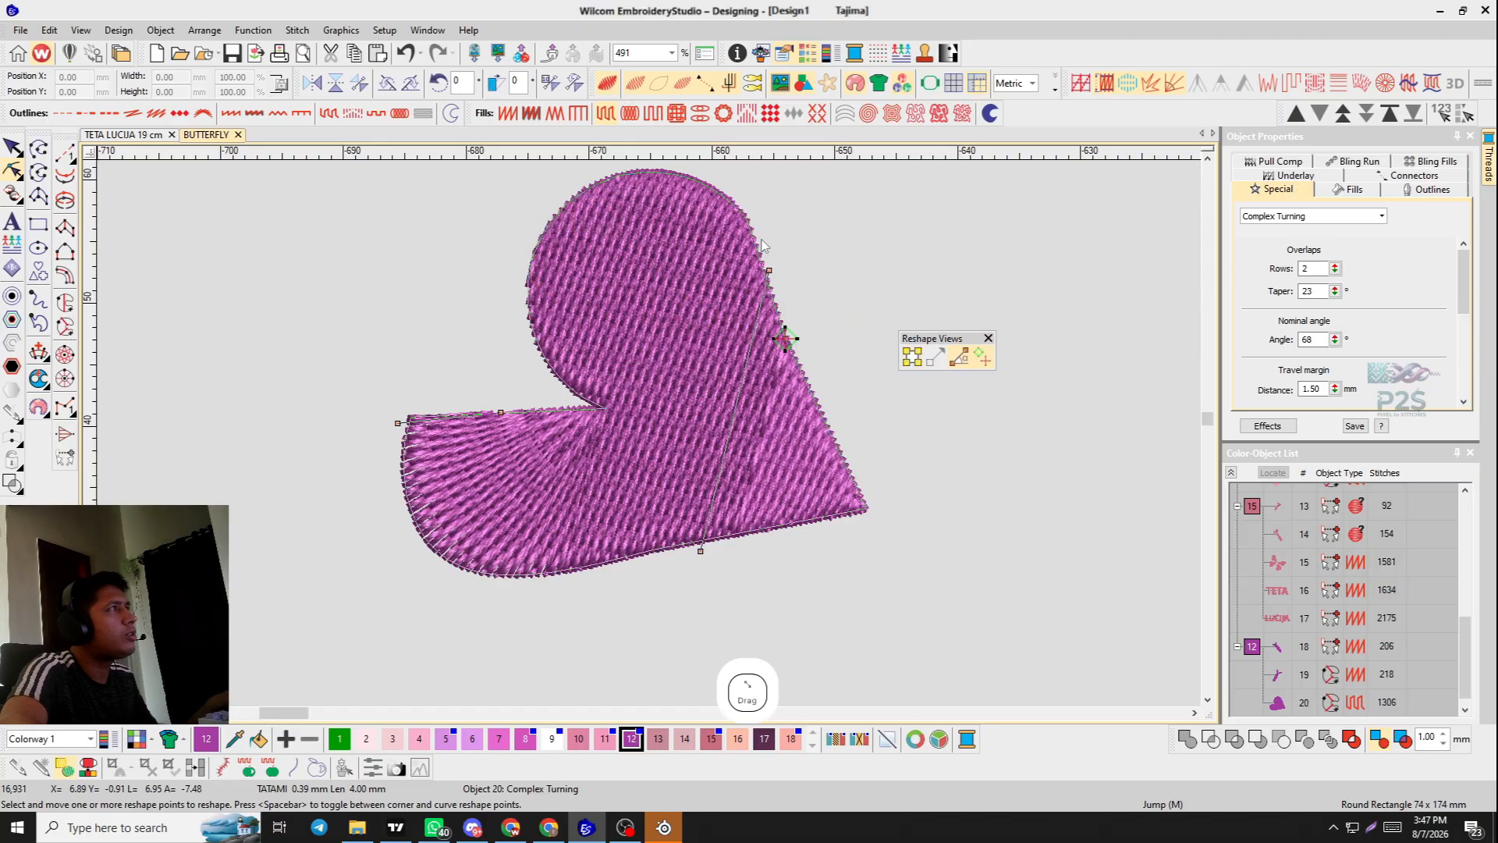
pyautogui.click(966, 365)
# Reposition the fill's entry point beside the lower lobe's upper-left corner and its exit point just outside the round upper lobe.
pyautogui.moveTo(785, 337)
pyautogui.mouseDown()
pyautogui.moveTo(586, 433)
pyautogui.moveTo(562, 468)
pyautogui.moveTo(491, 466)
pyautogui.mouseUp()
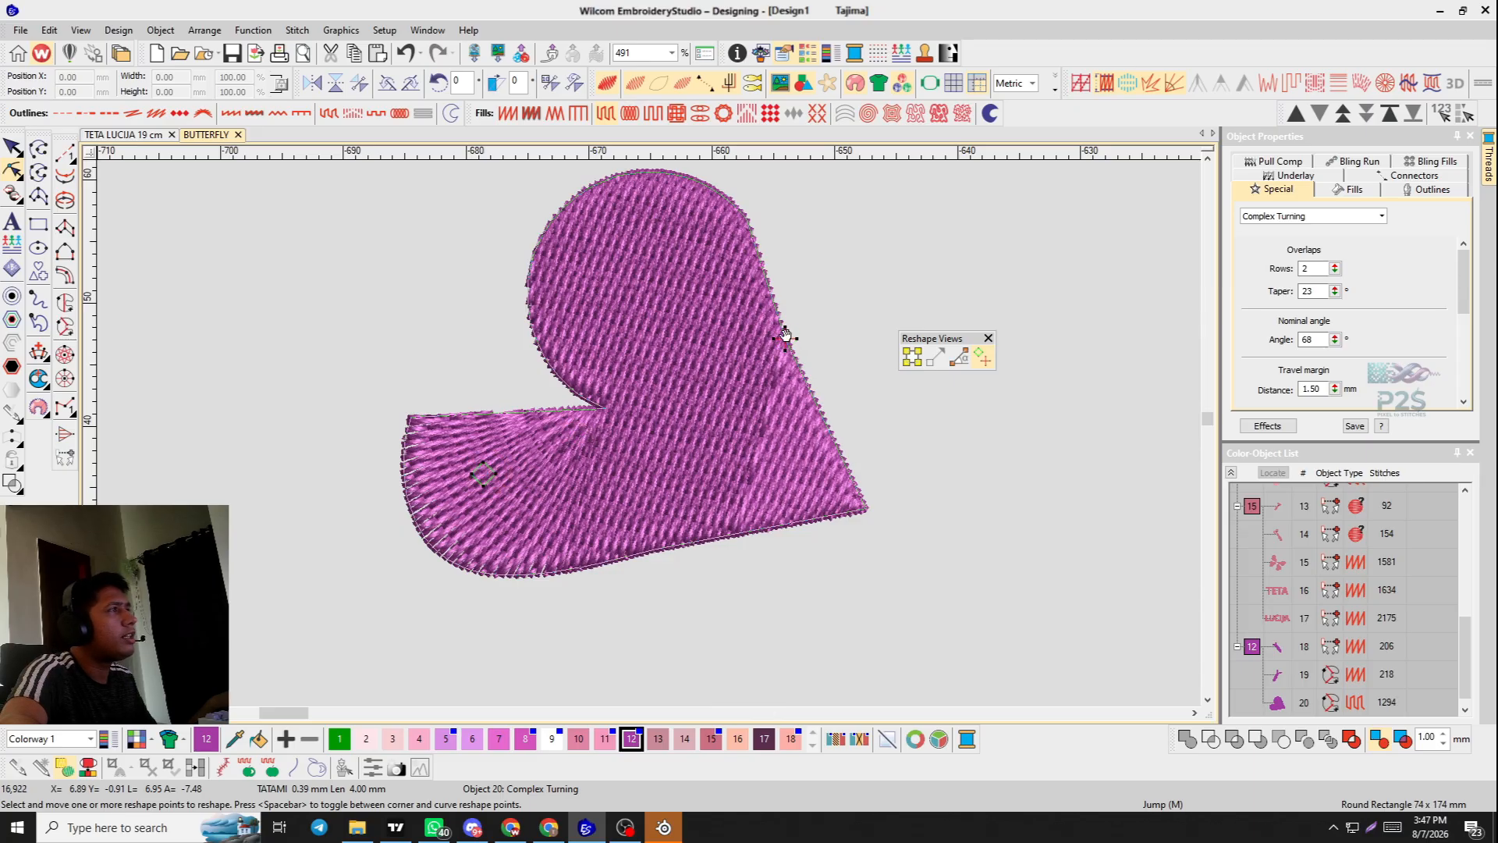
pyautogui.moveTo(785, 337); pyautogui.dragTo(922, 515)
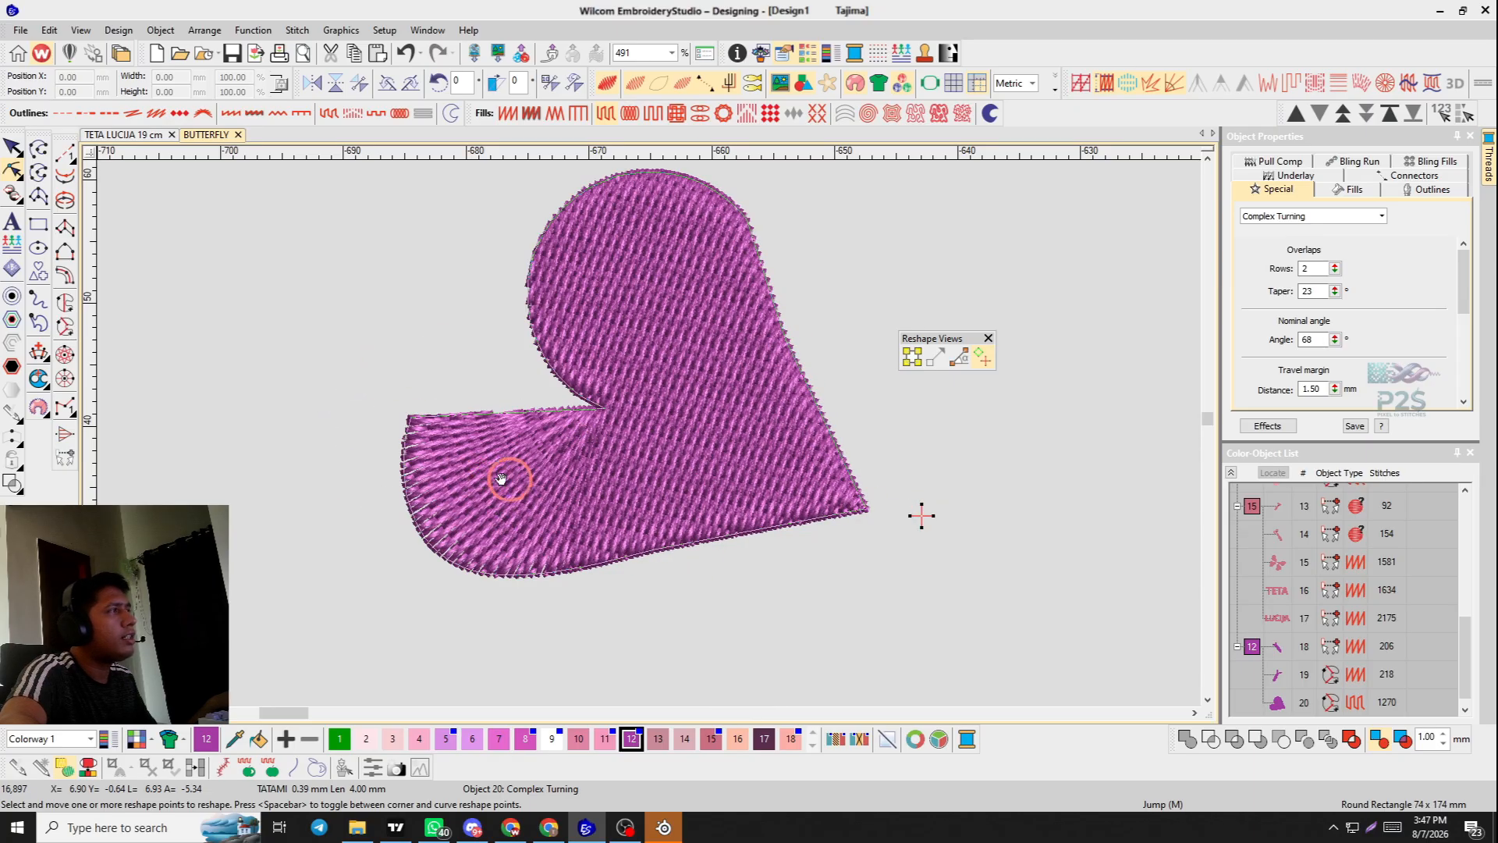
pyautogui.moveTo(921, 515)
pyautogui.mouseDown()
pyautogui.moveTo(619, 275)
pyautogui.moveTo(491, 326)
pyautogui.mouseUp()
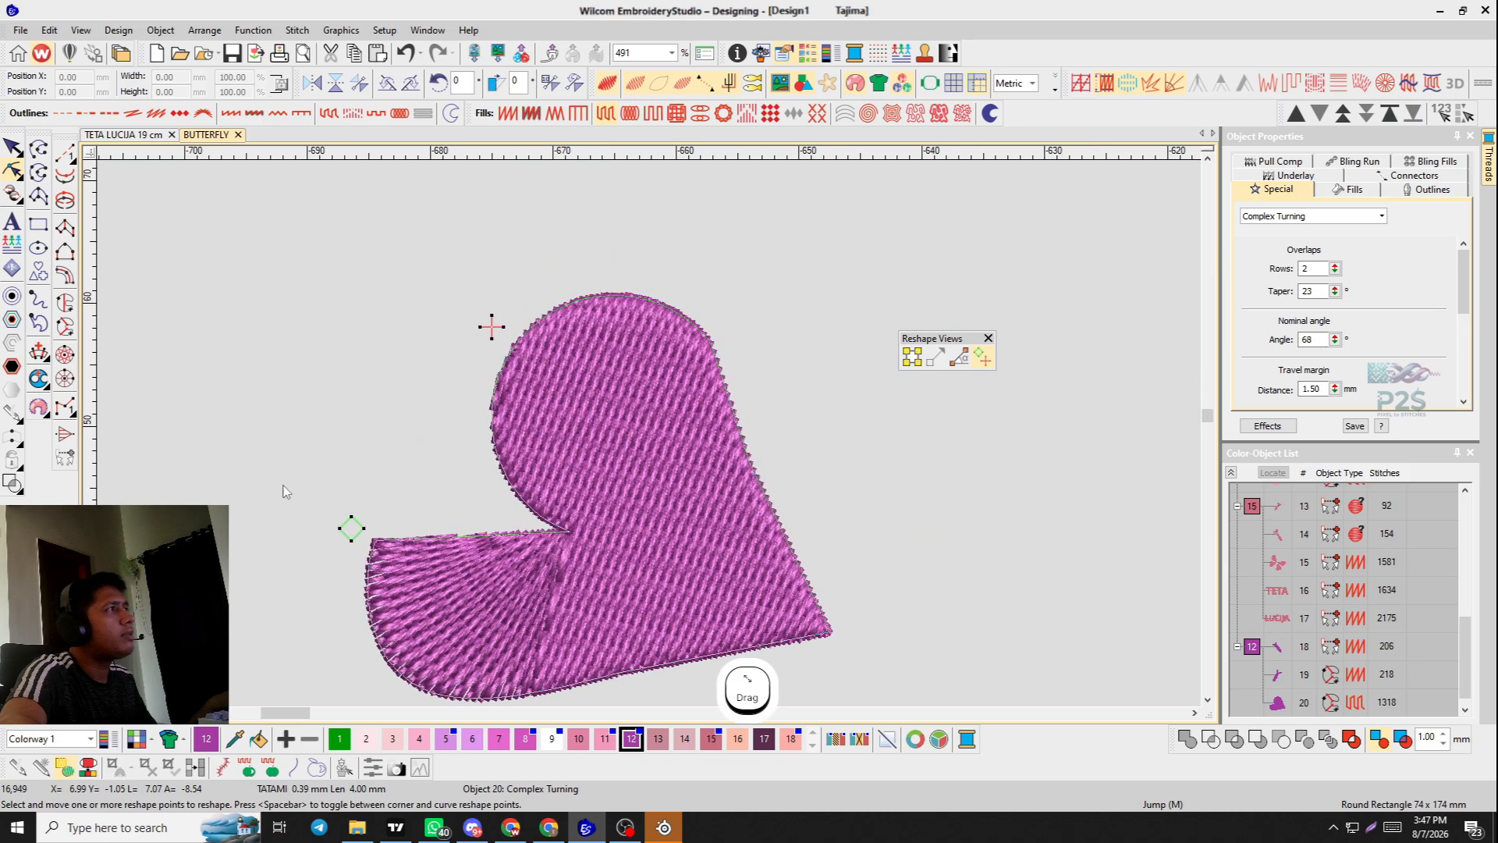
pyautogui.click(331, 374)
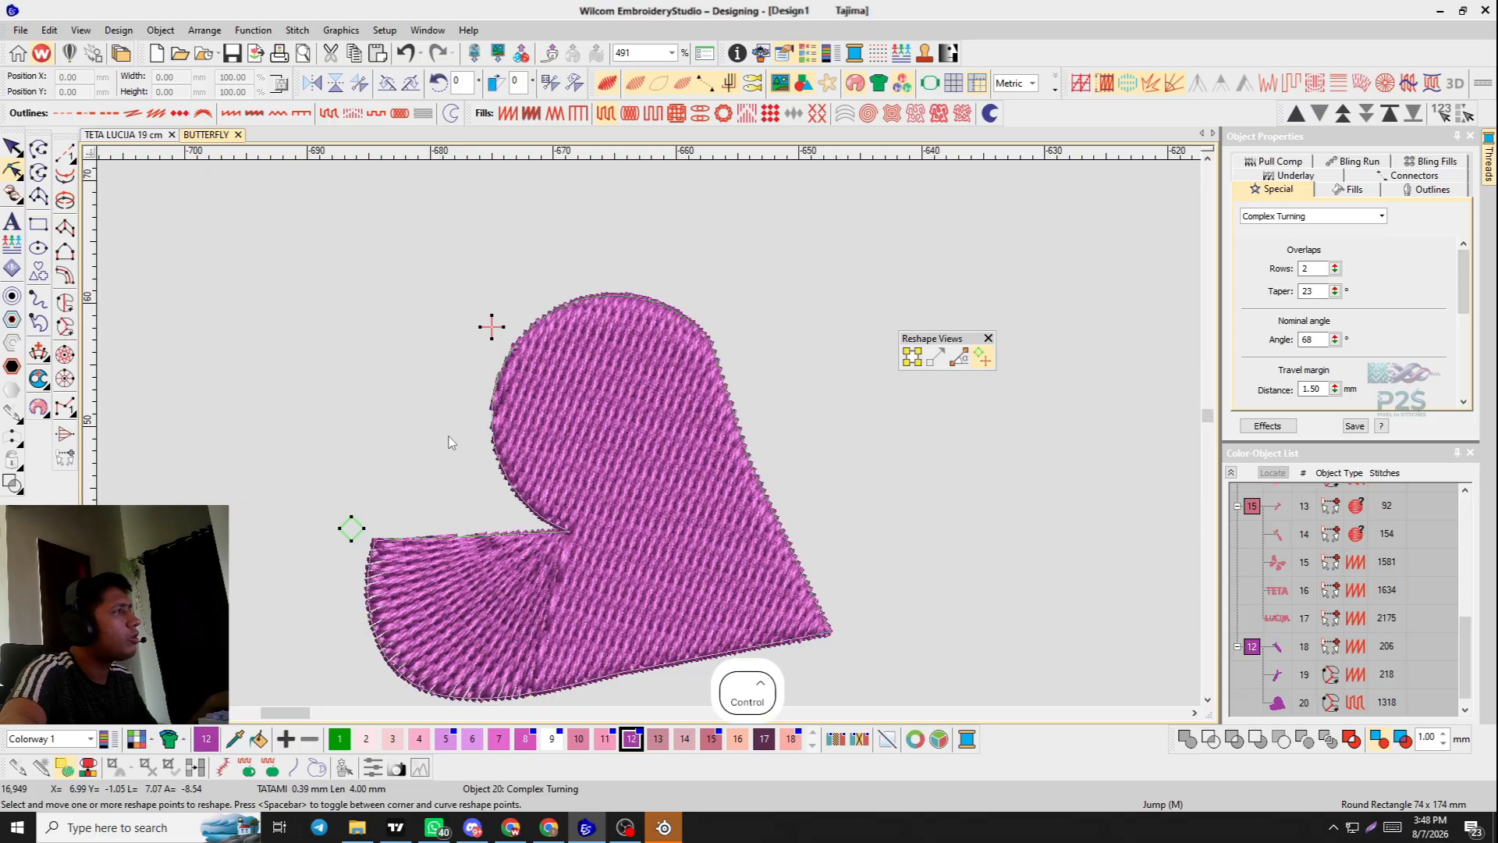
# Play back the design's stitching sequence in the Stitch Player, then close the playback.
pyautogui.hotkey('ctrl', 'r')
pyautogui.hotkey('shift', 'r')
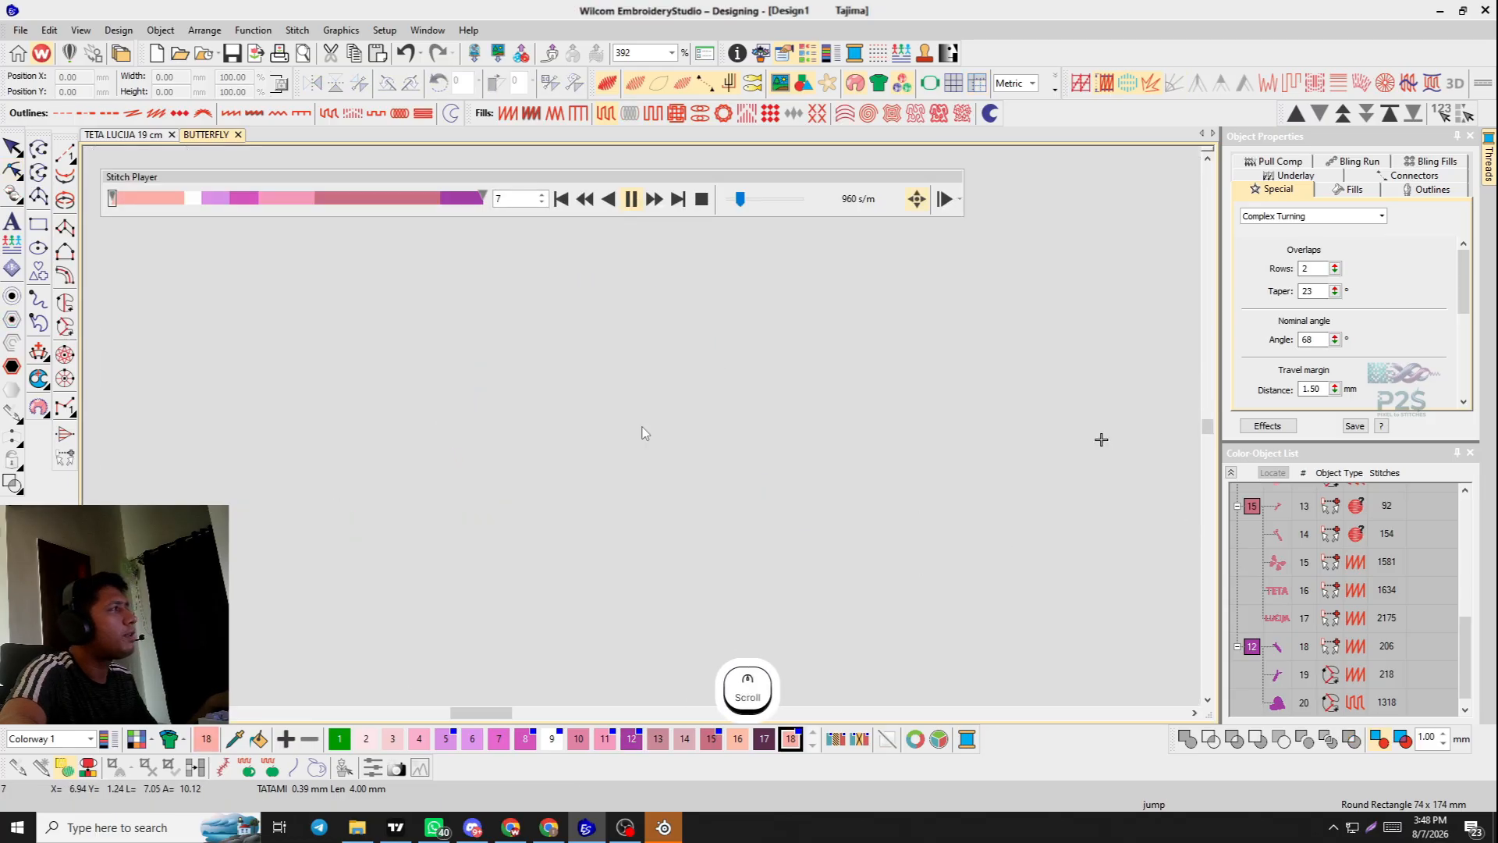
pyautogui.scroll(-3, 644, 433)
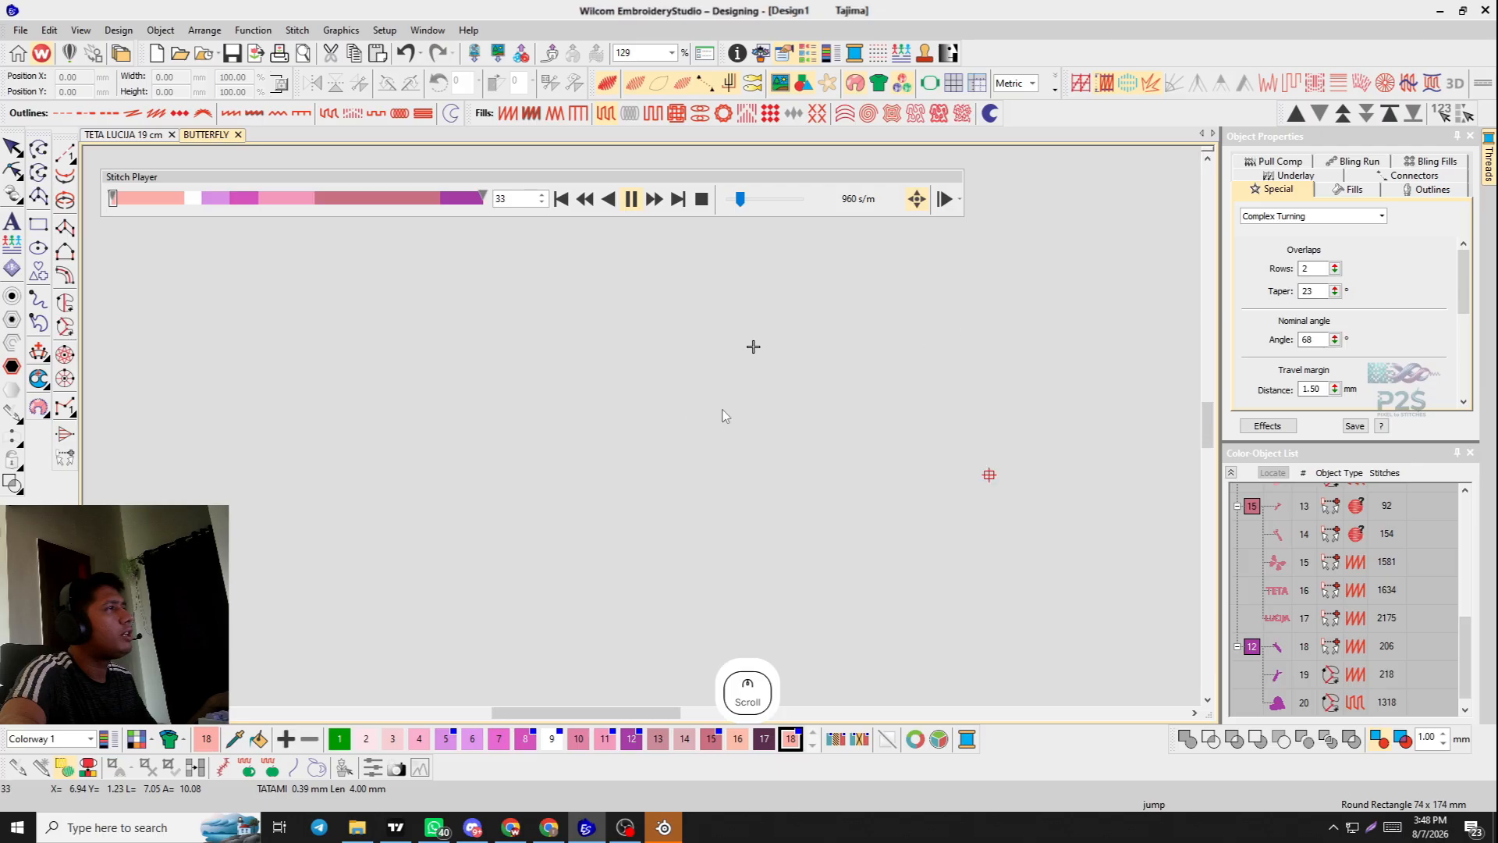
pyautogui.scroll(-5, 702, 422)
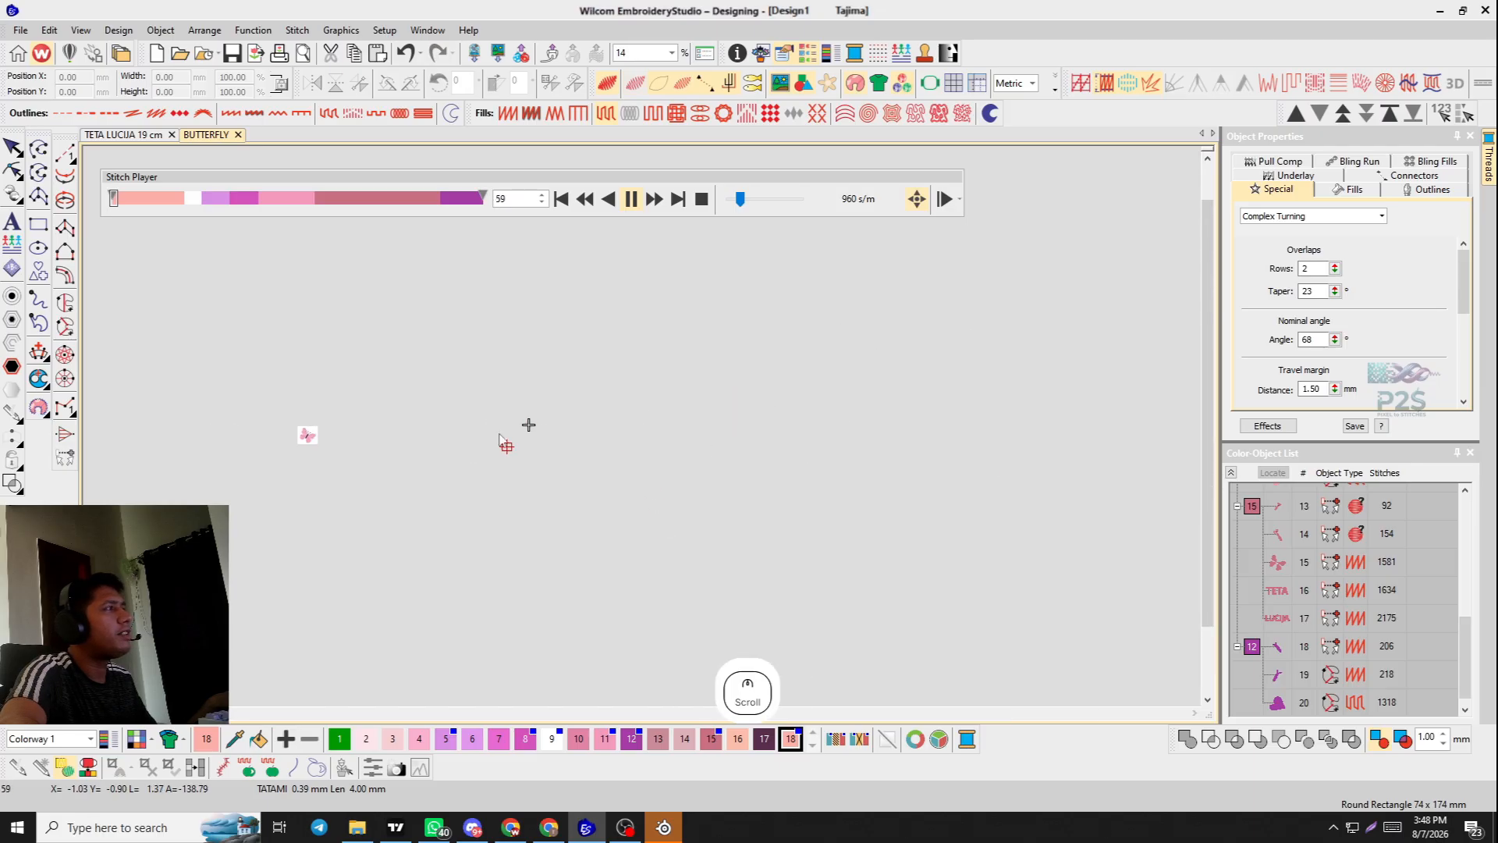
pyautogui.scroll(3, 975, 426)
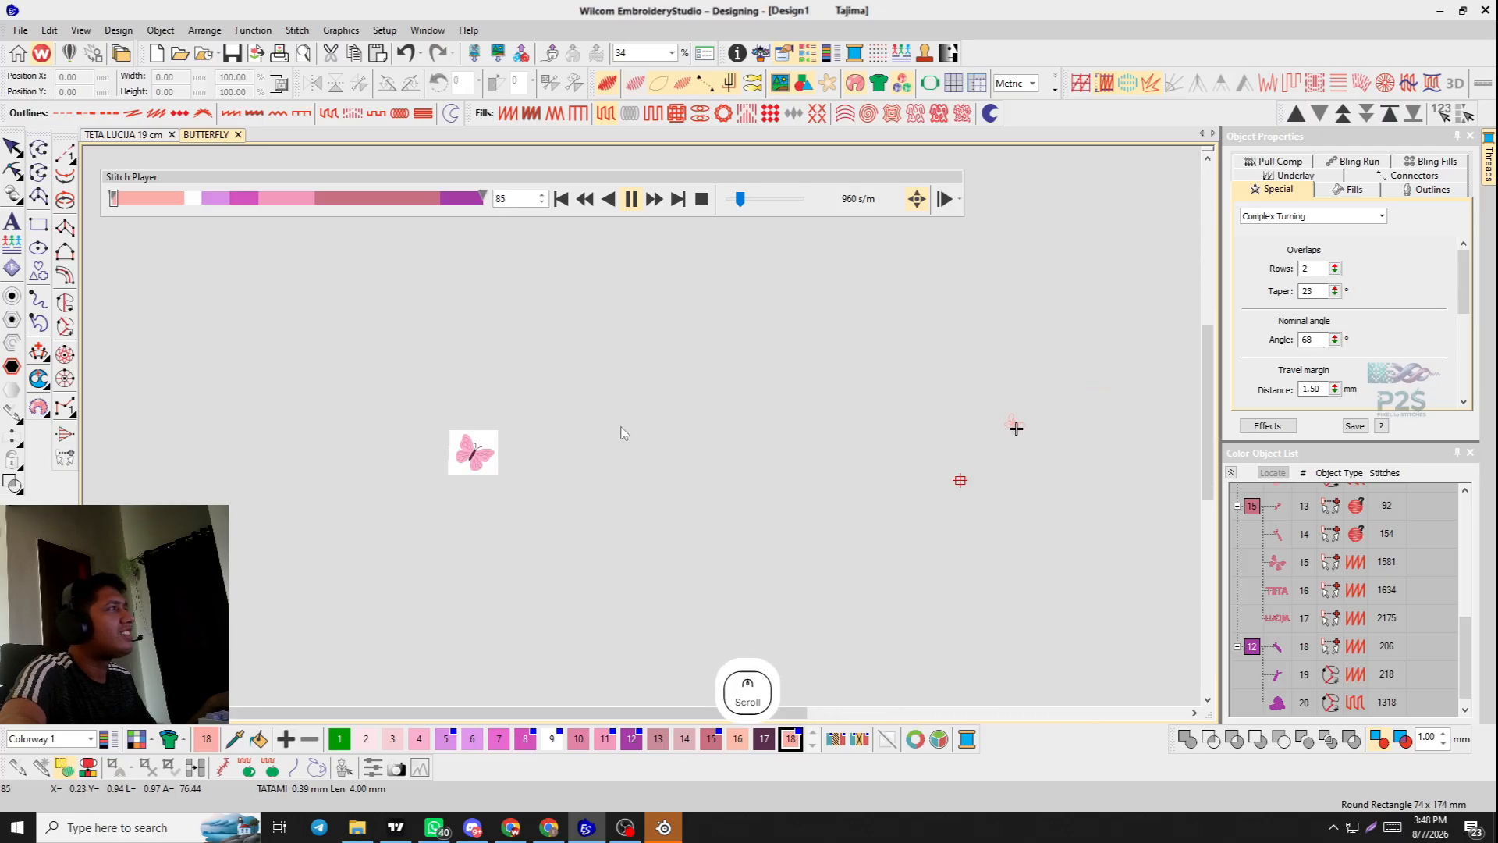
pyautogui.scroll(3, 620, 425)
pyautogui.hotkey('ctrl', 's')
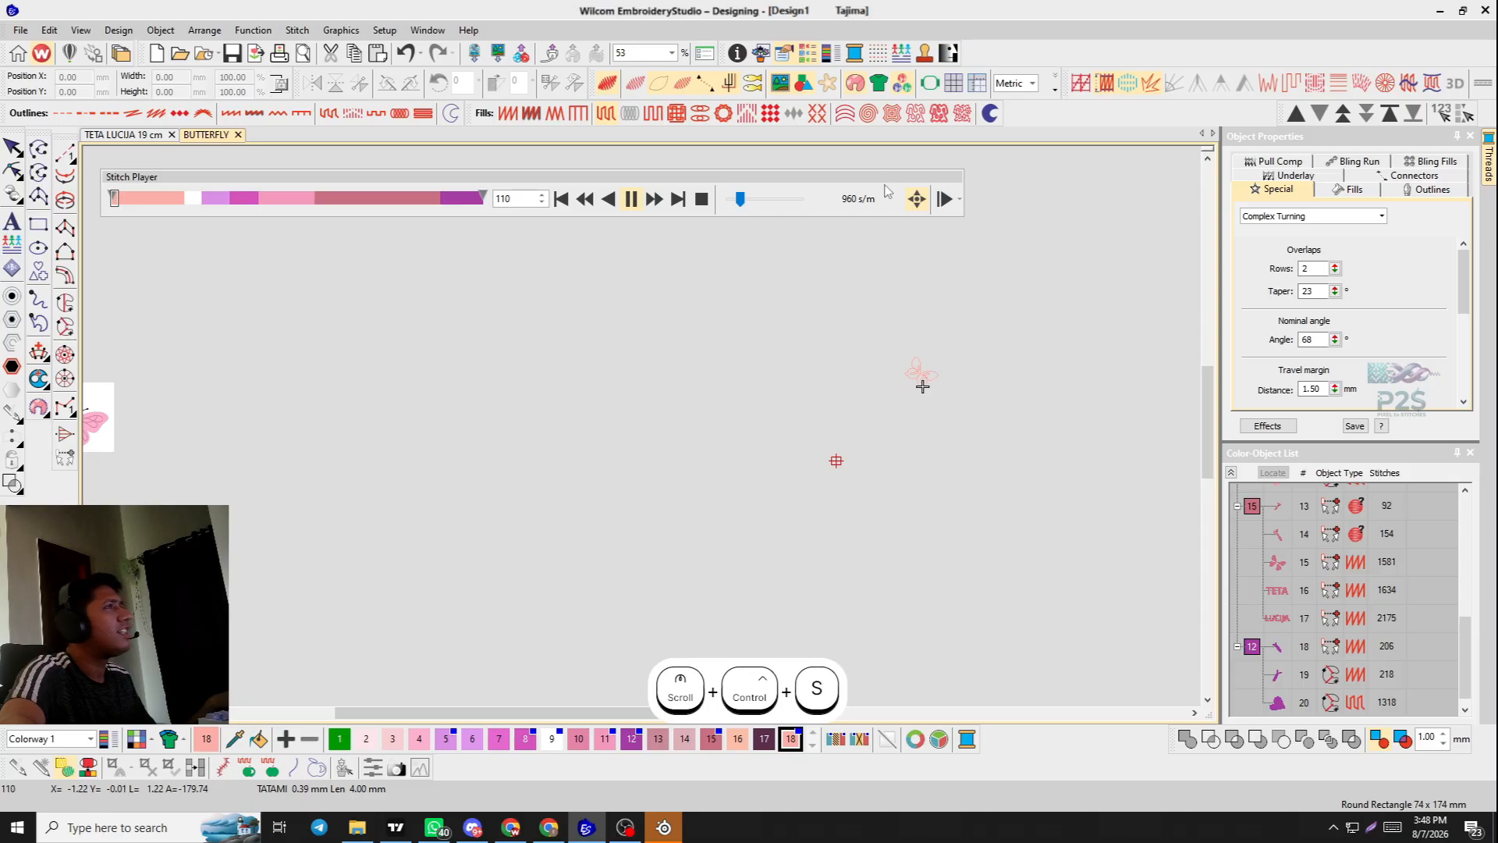
pyautogui.press('Escape')
# Delete the reshaped practice Complex Turning fill beside the butterfly artwork.
pyautogui.press('s')
pyautogui.scroll(5, 632, 508)
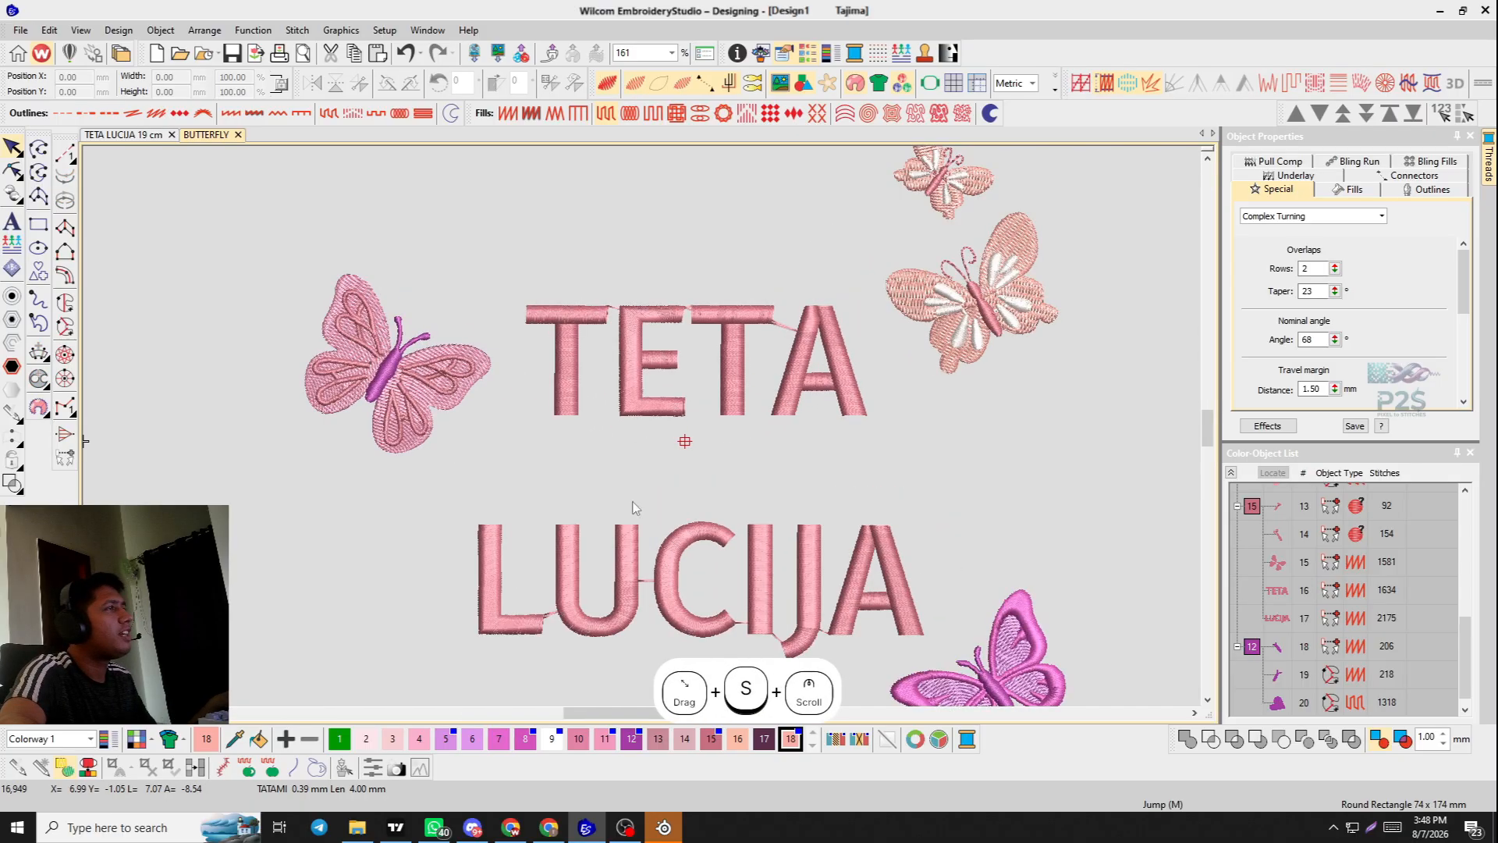
pyautogui.scroll(-5, 633, 507)
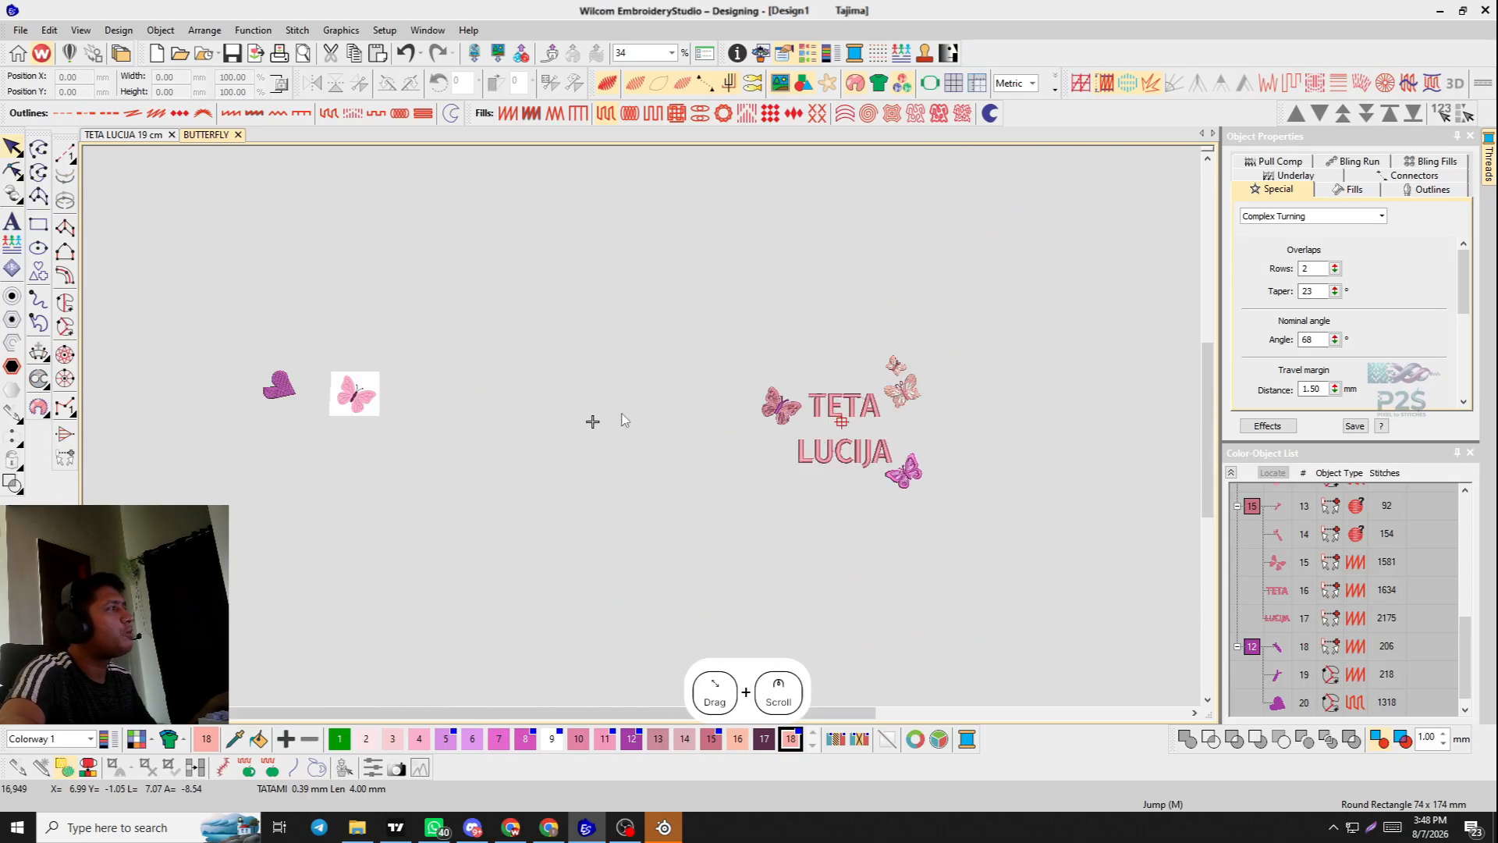
pyautogui.scroll(-2, 624, 421)
pyautogui.scroll(5, 601, 390)
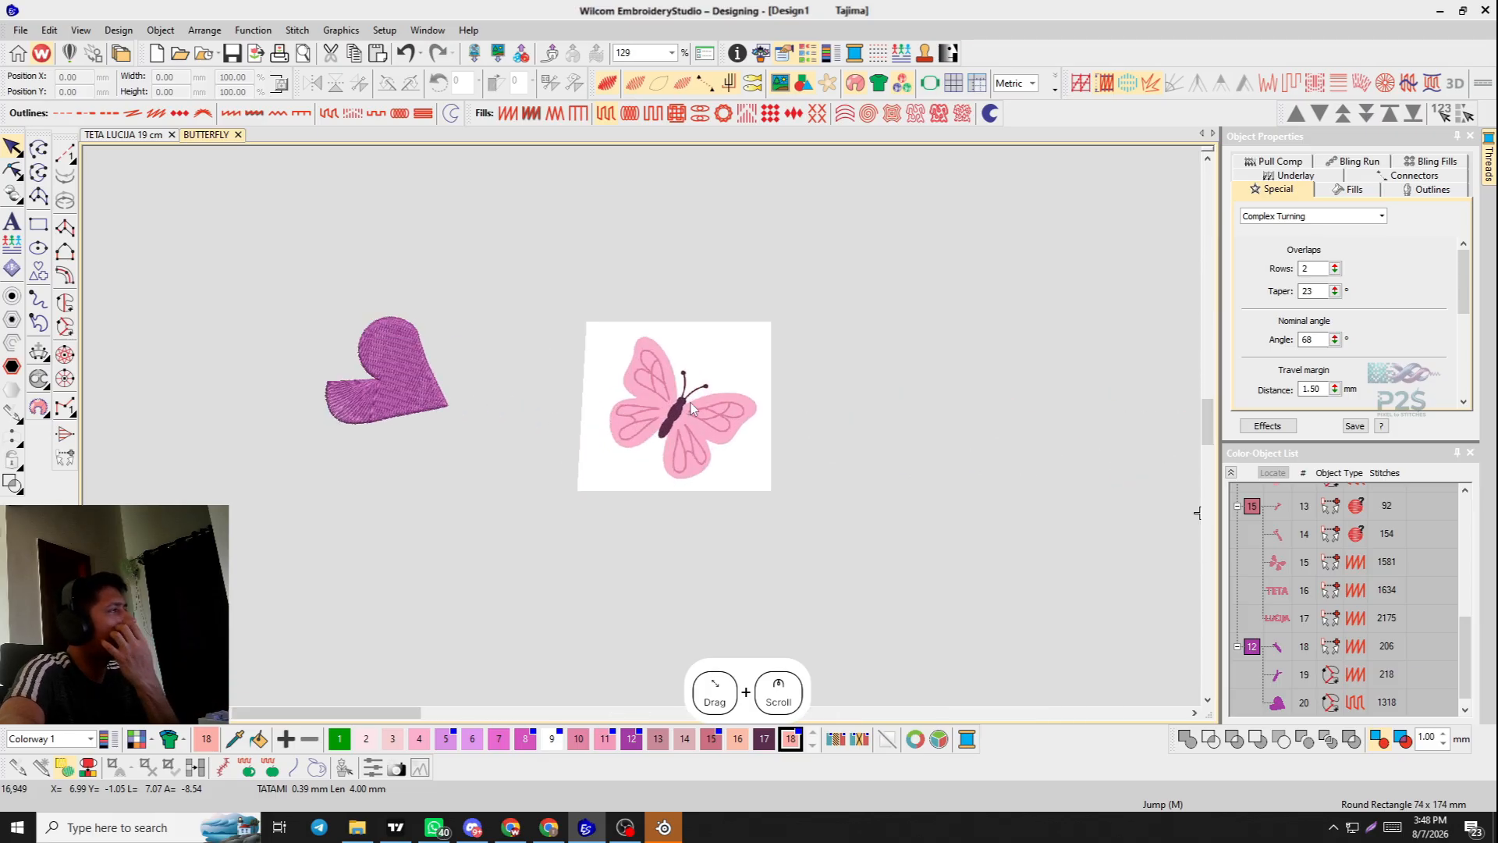
pyautogui.scroll(3, 459, 395)
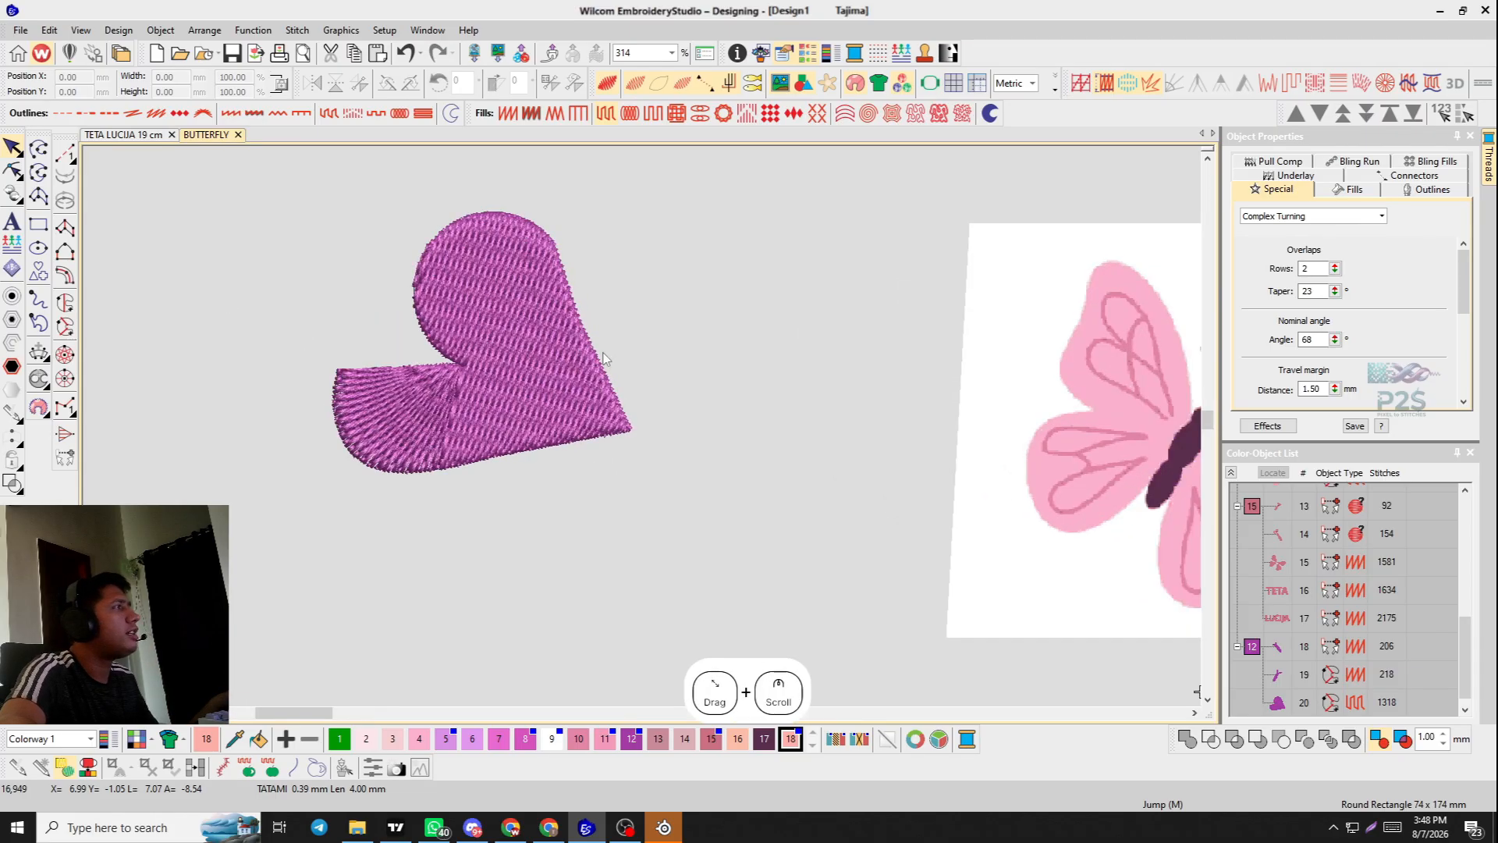
pyautogui.click(452, 415)
pyautogui.press('Delete')
pyautogui.scroll(-4, 642, 429)
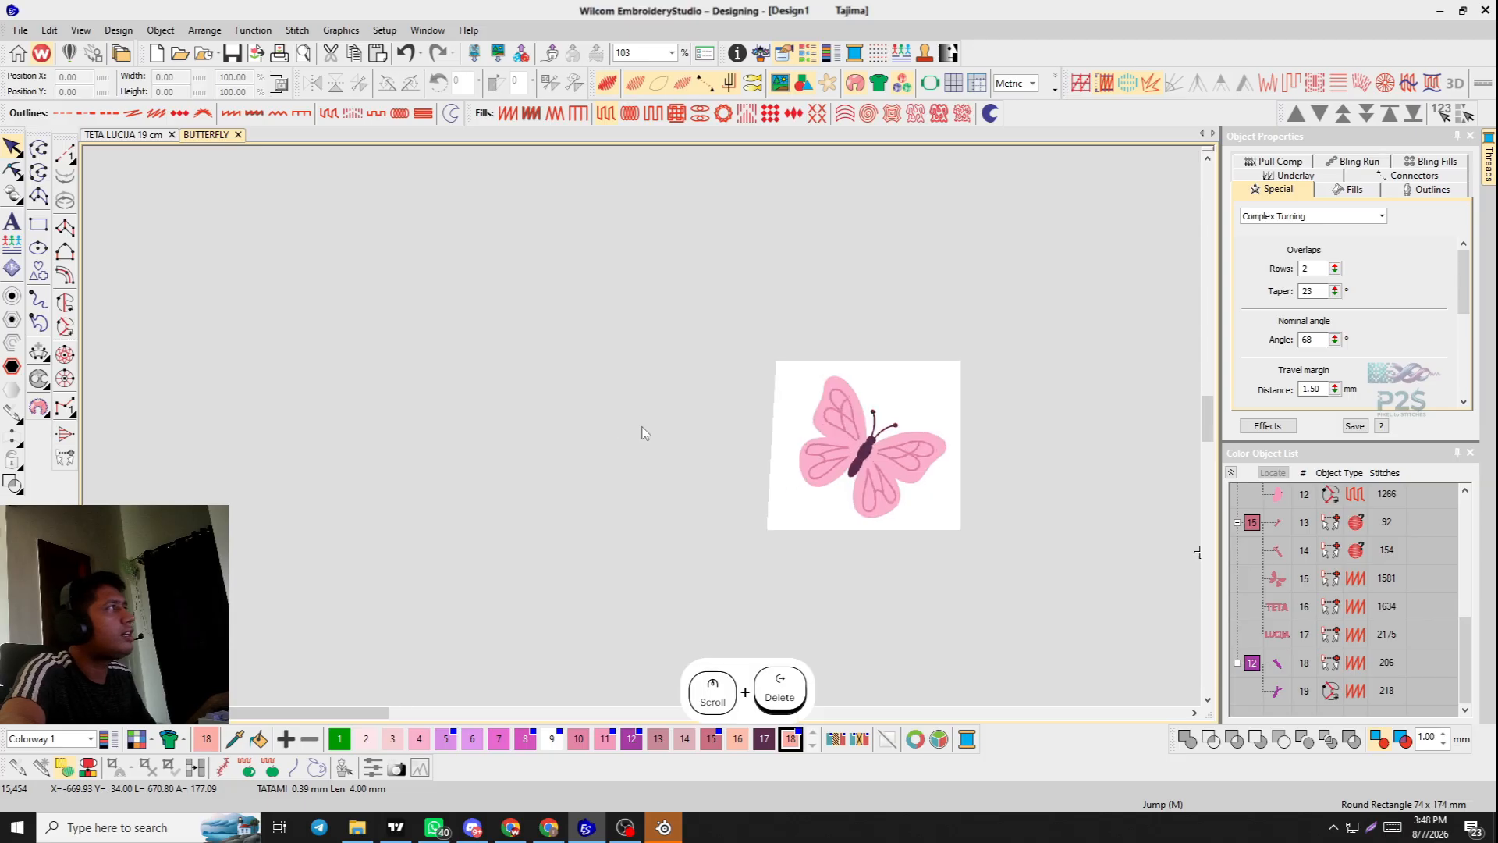
pyautogui.scroll(2, 742, 441)
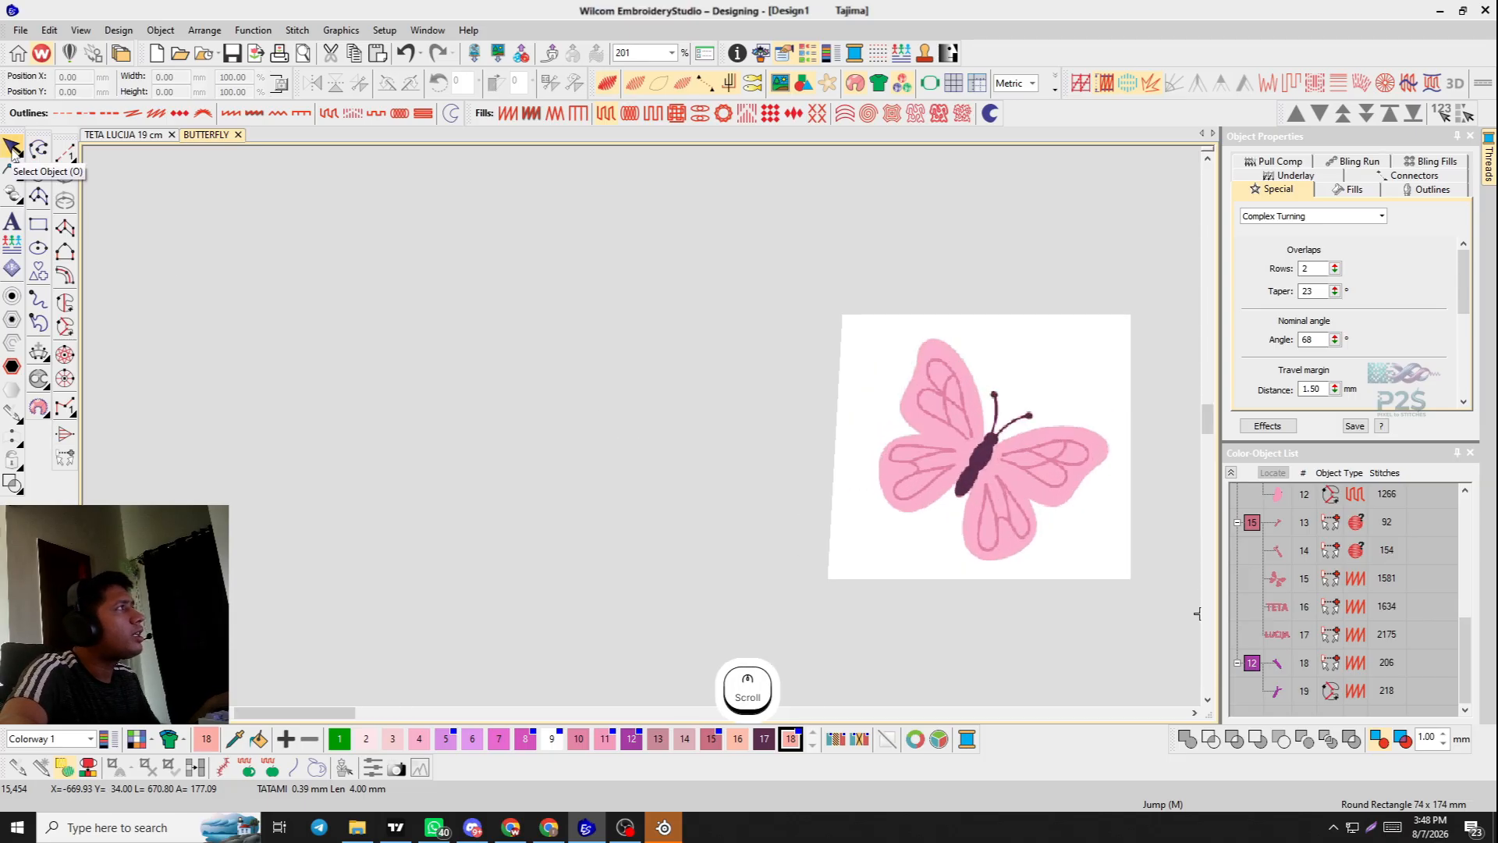
pyautogui.moveTo(547, 285); pyautogui.dragTo(592, 281)
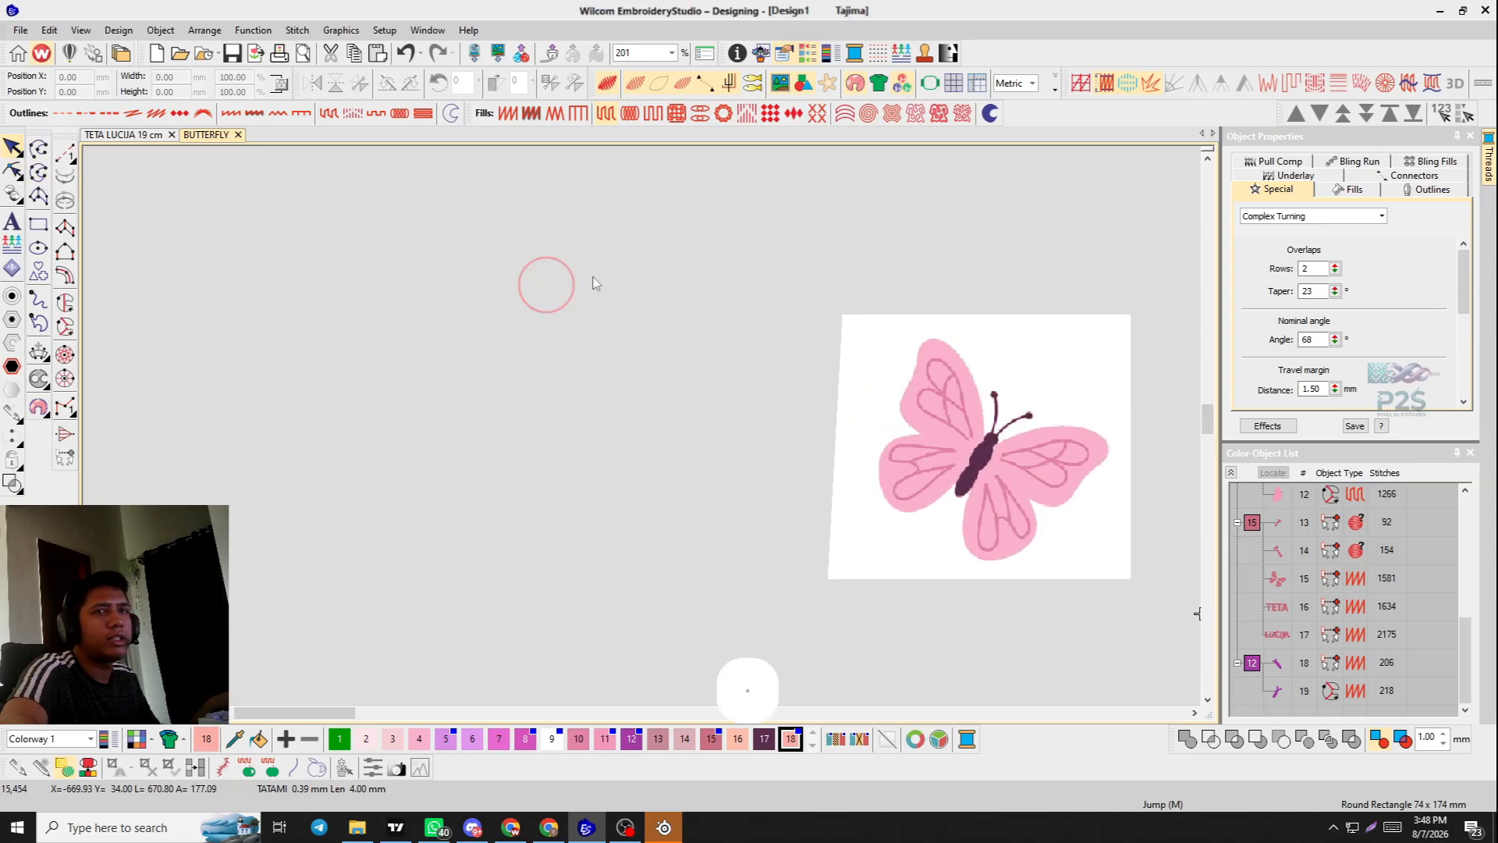
# Begin an open run line with the open shape tool, tracing the upper-left wing's lower vein loop from its base to the junction.
pyautogui.scroll(-2, 724, 353)
pyautogui.scroll(2, 665, 425)
pyautogui.moveTo(601, 542); pyautogui.dragTo(628, 316)
pyautogui.scroll(2, 648, 434)
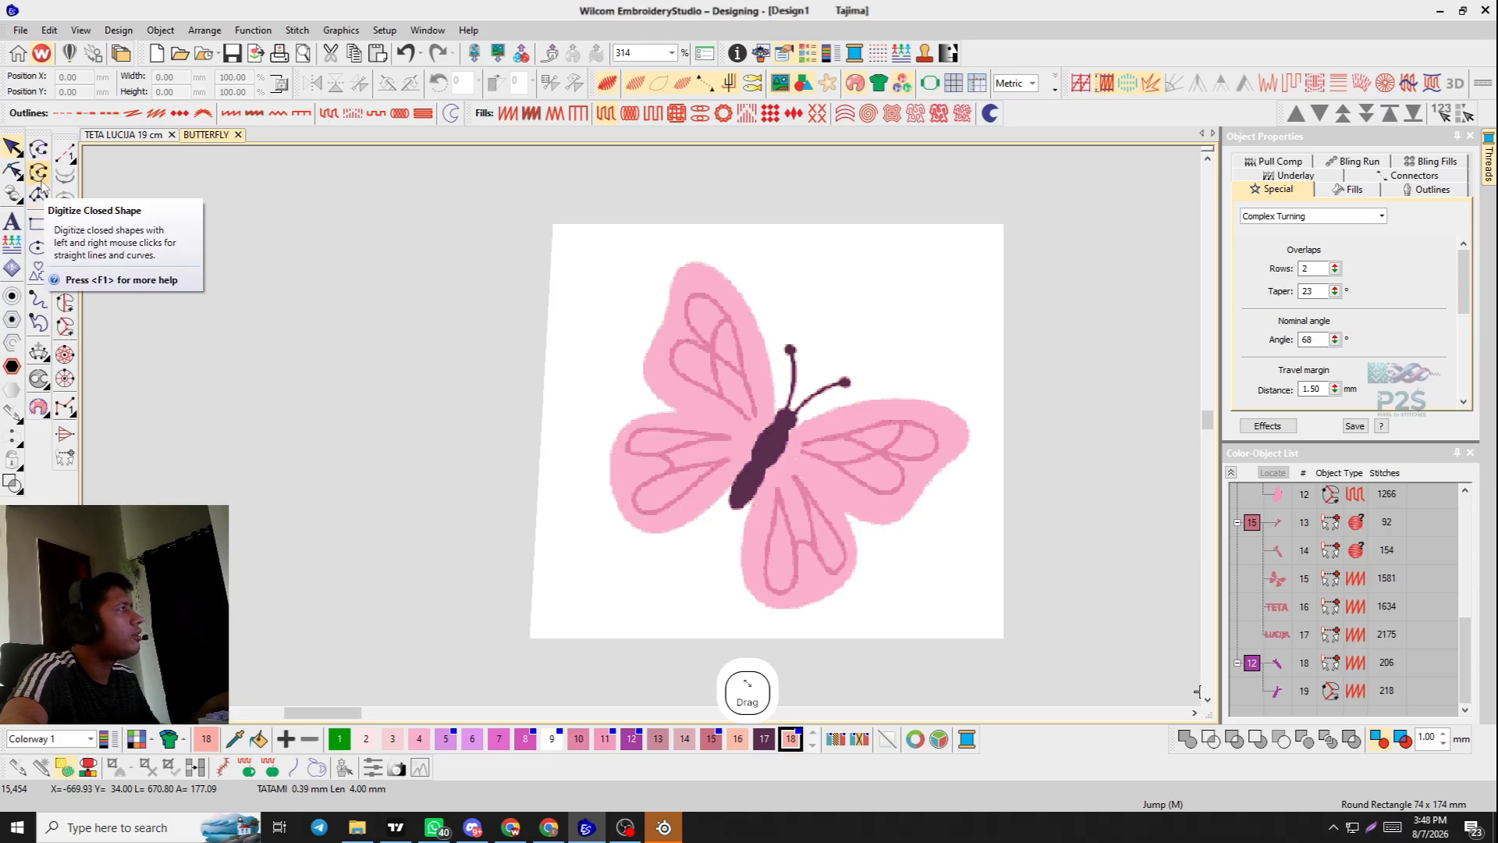
pyautogui.click(37, 150)
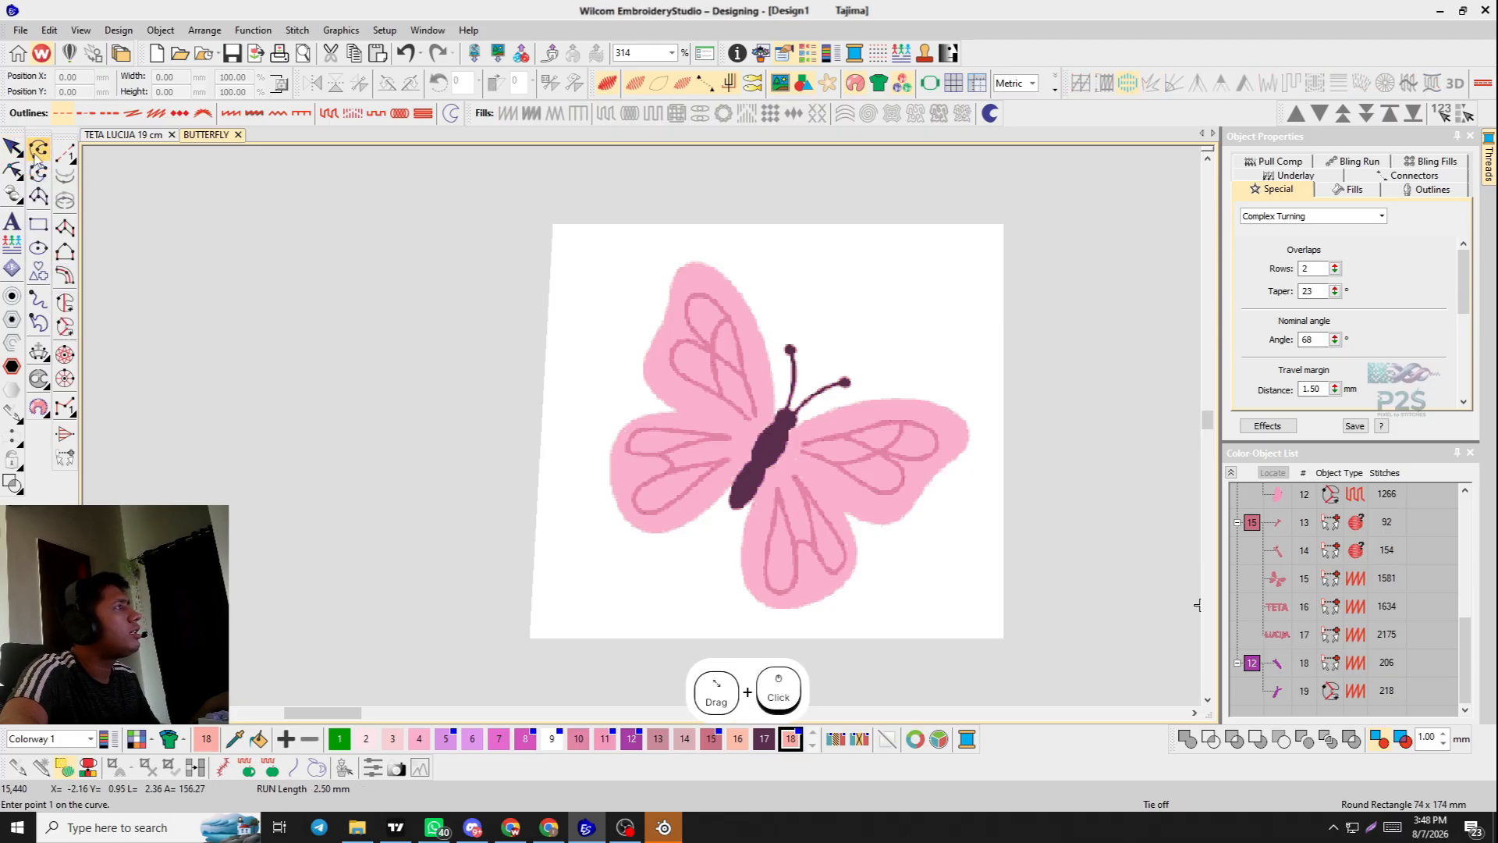
pyautogui.scroll(2, 642, 434)
pyautogui.click(625, 483)
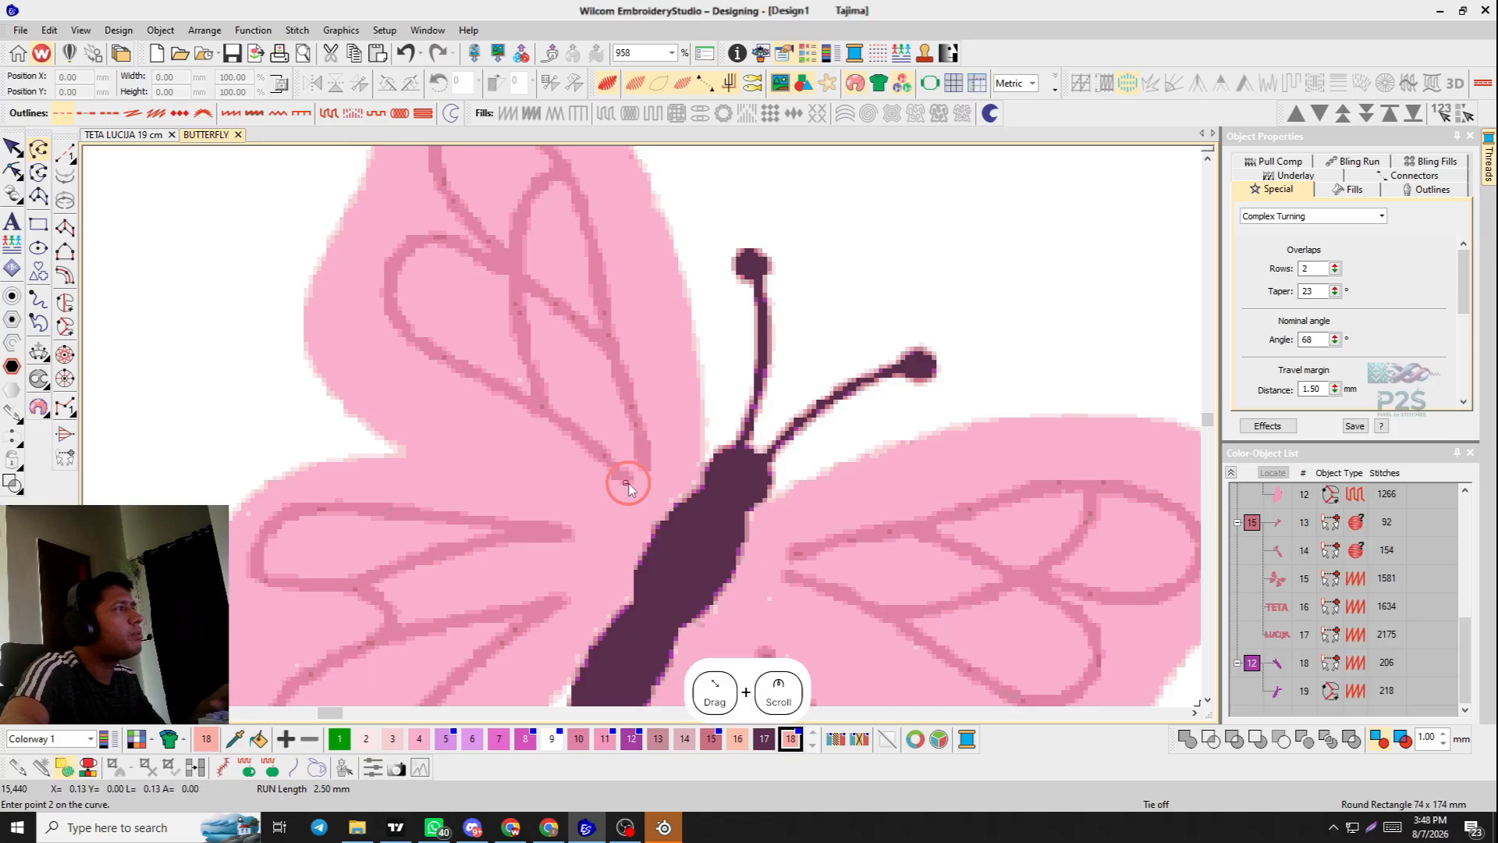
pyautogui.click(447, 364)
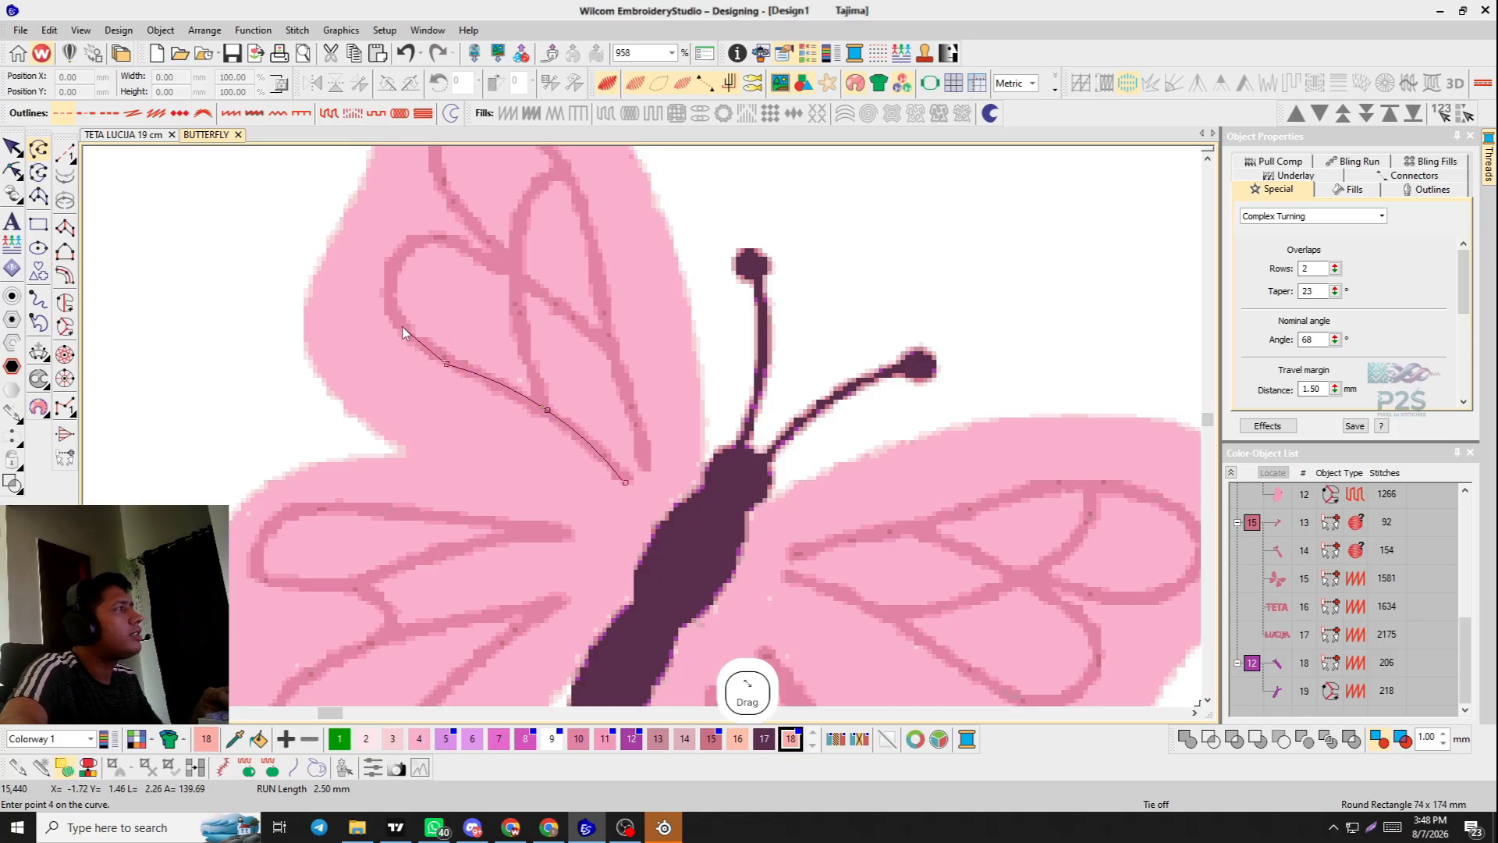
pyautogui.click(388, 297)
pyautogui.click(400, 259)
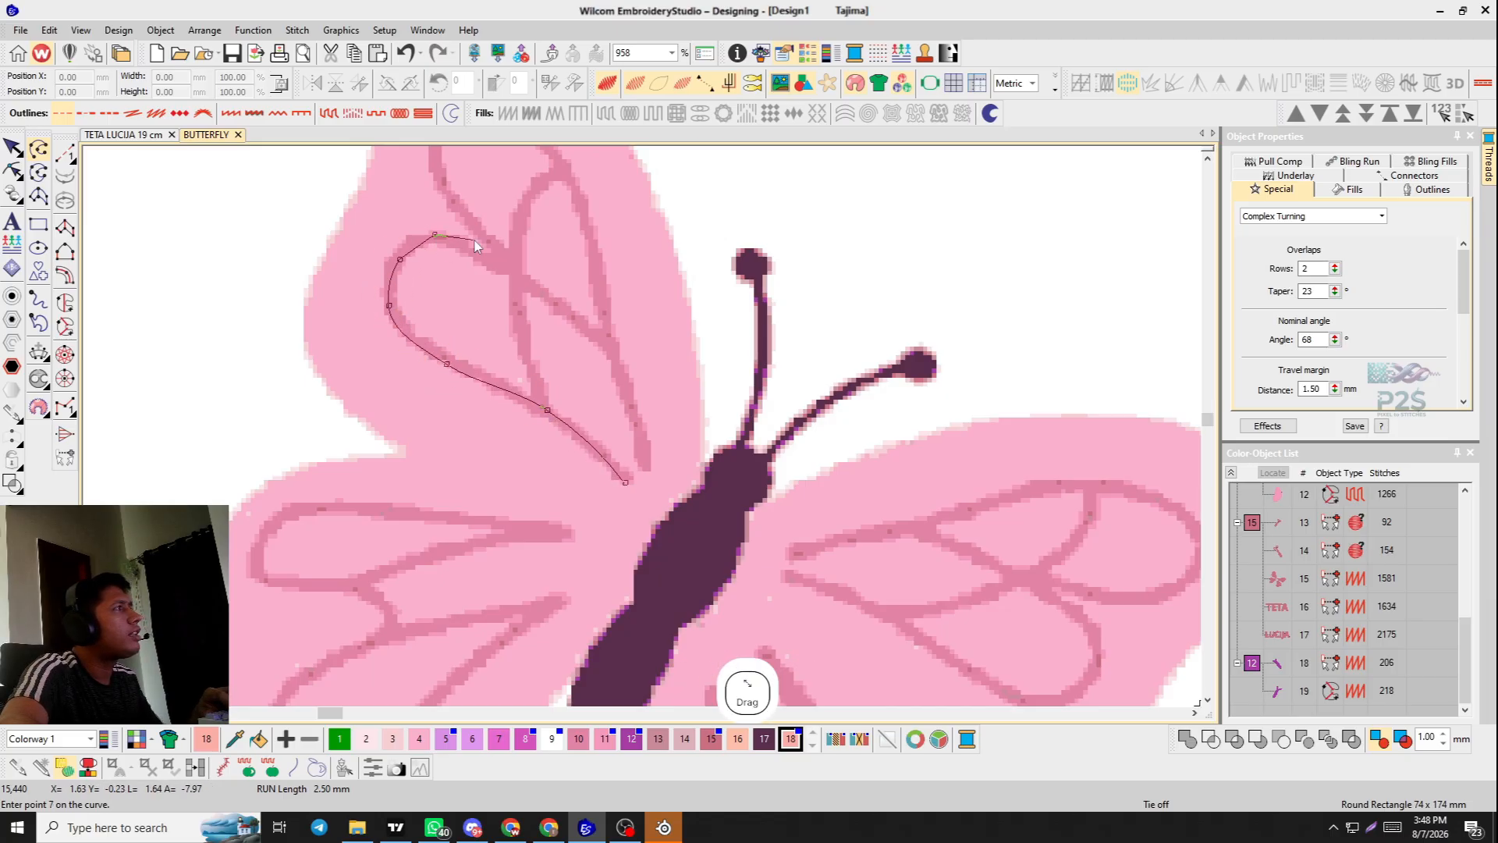
pyautogui.moveTo(491, 231); pyautogui.dragTo(588, 356)
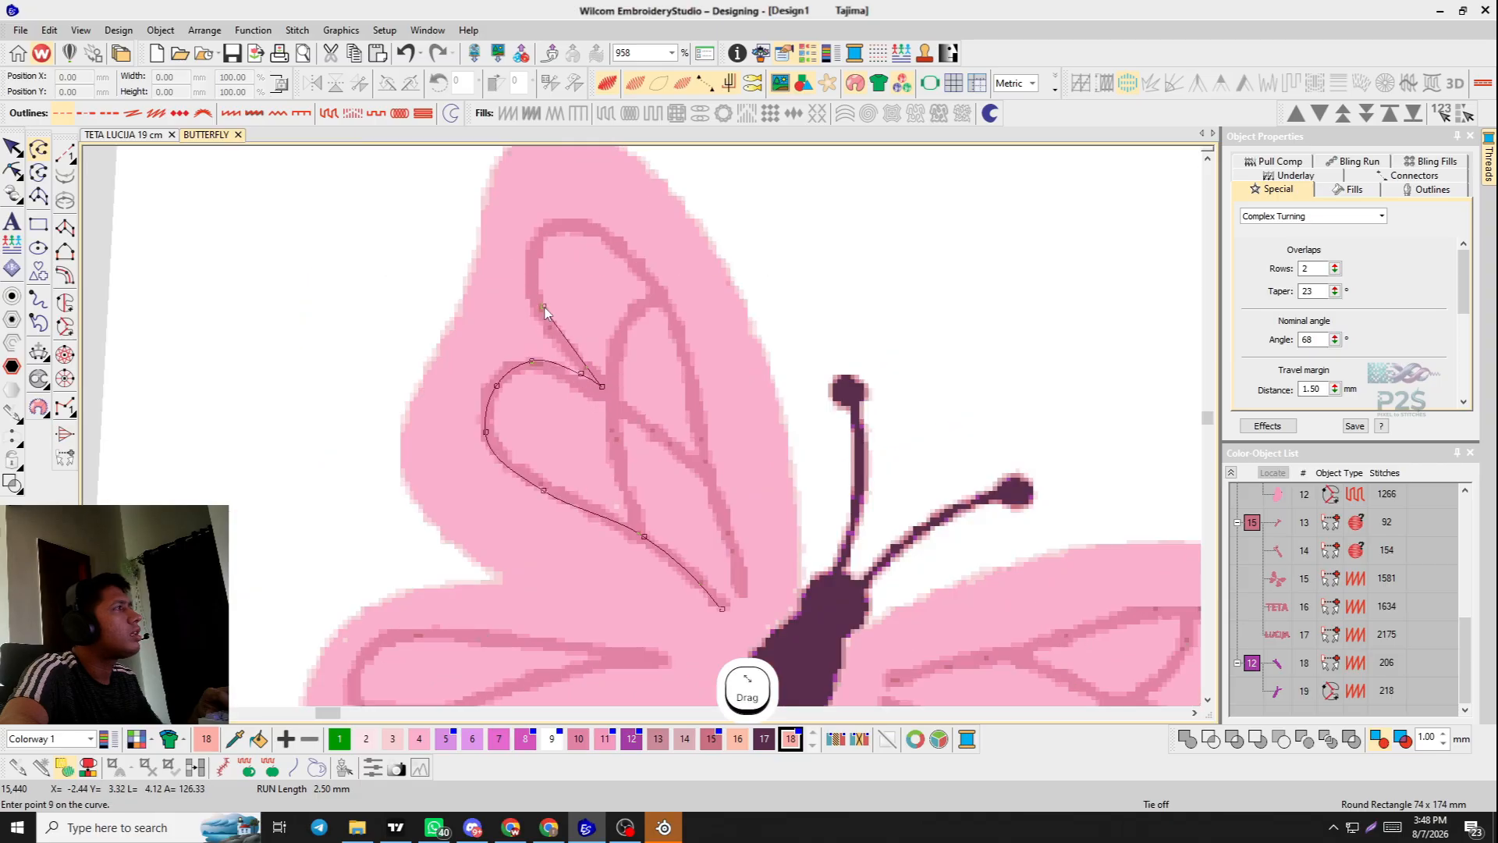
# Continue the run around the upper-left wing's upper vein loop down to its base near the body and finish it.
pyautogui.click(544, 308)
pyautogui.click(544, 227)
pyautogui.click(583, 233)
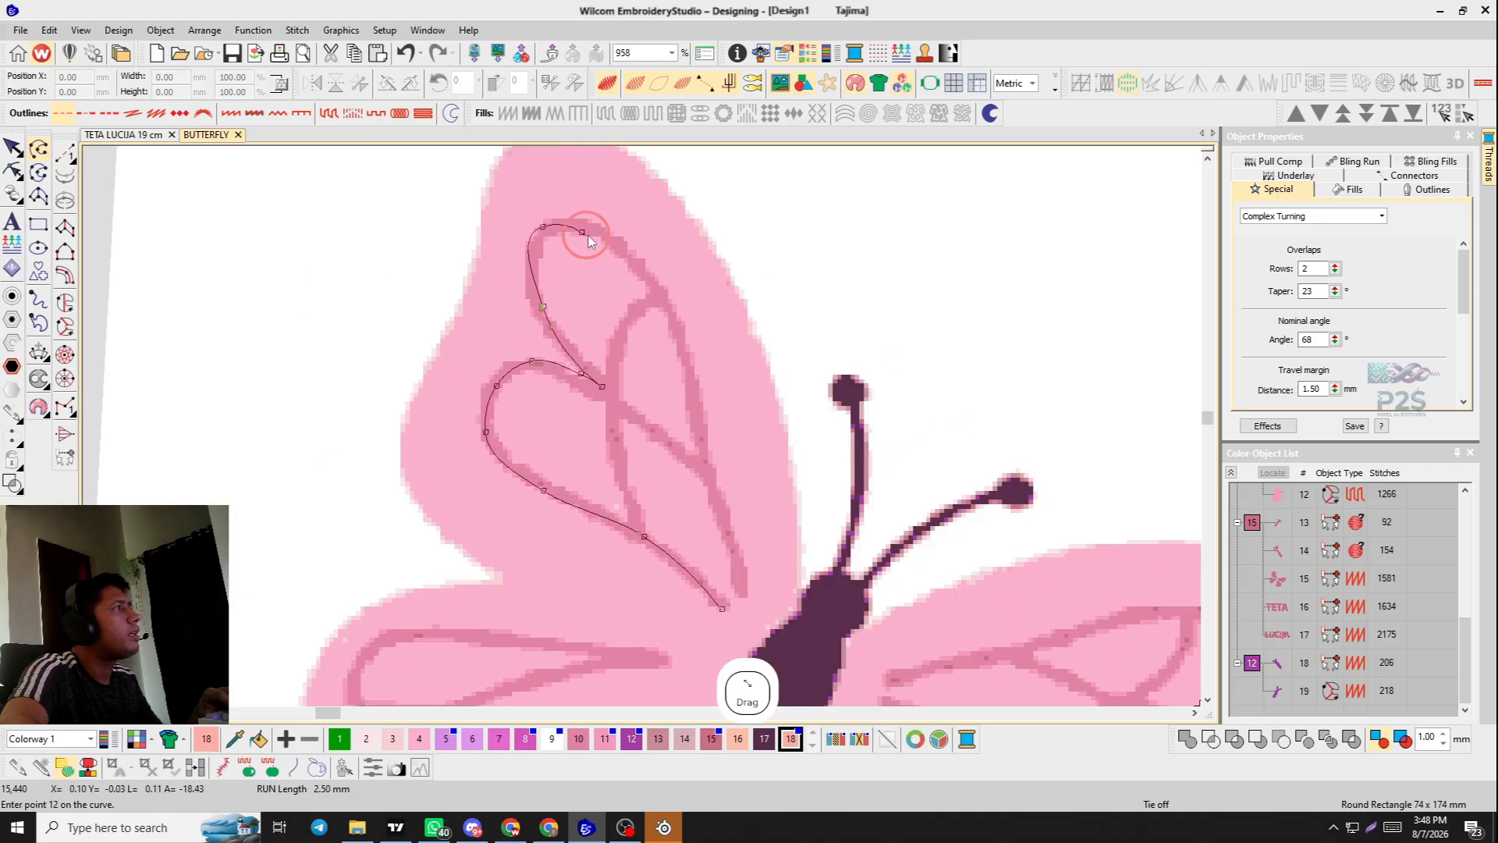
pyautogui.click(687, 363)
pyautogui.click(718, 489)
pyautogui.click(747, 595)
pyautogui.press('Return')
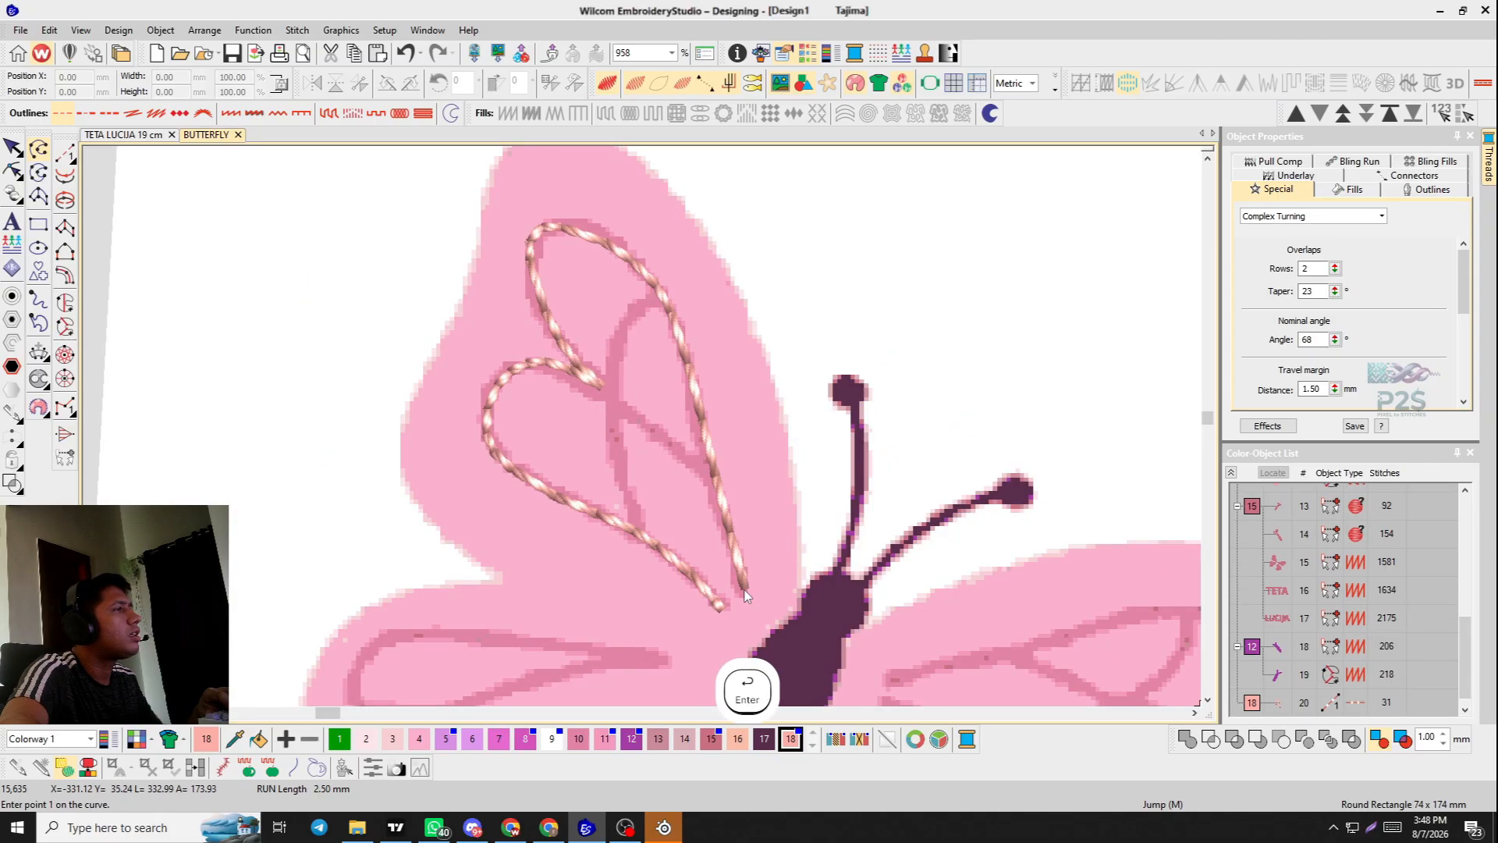
# Digitize the upper-left wing's curved inner vein and short diagonal cross vein as two separate run lines.
pyautogui.scroll(-1, 633, 552)
pyautogui.click(640, 549)
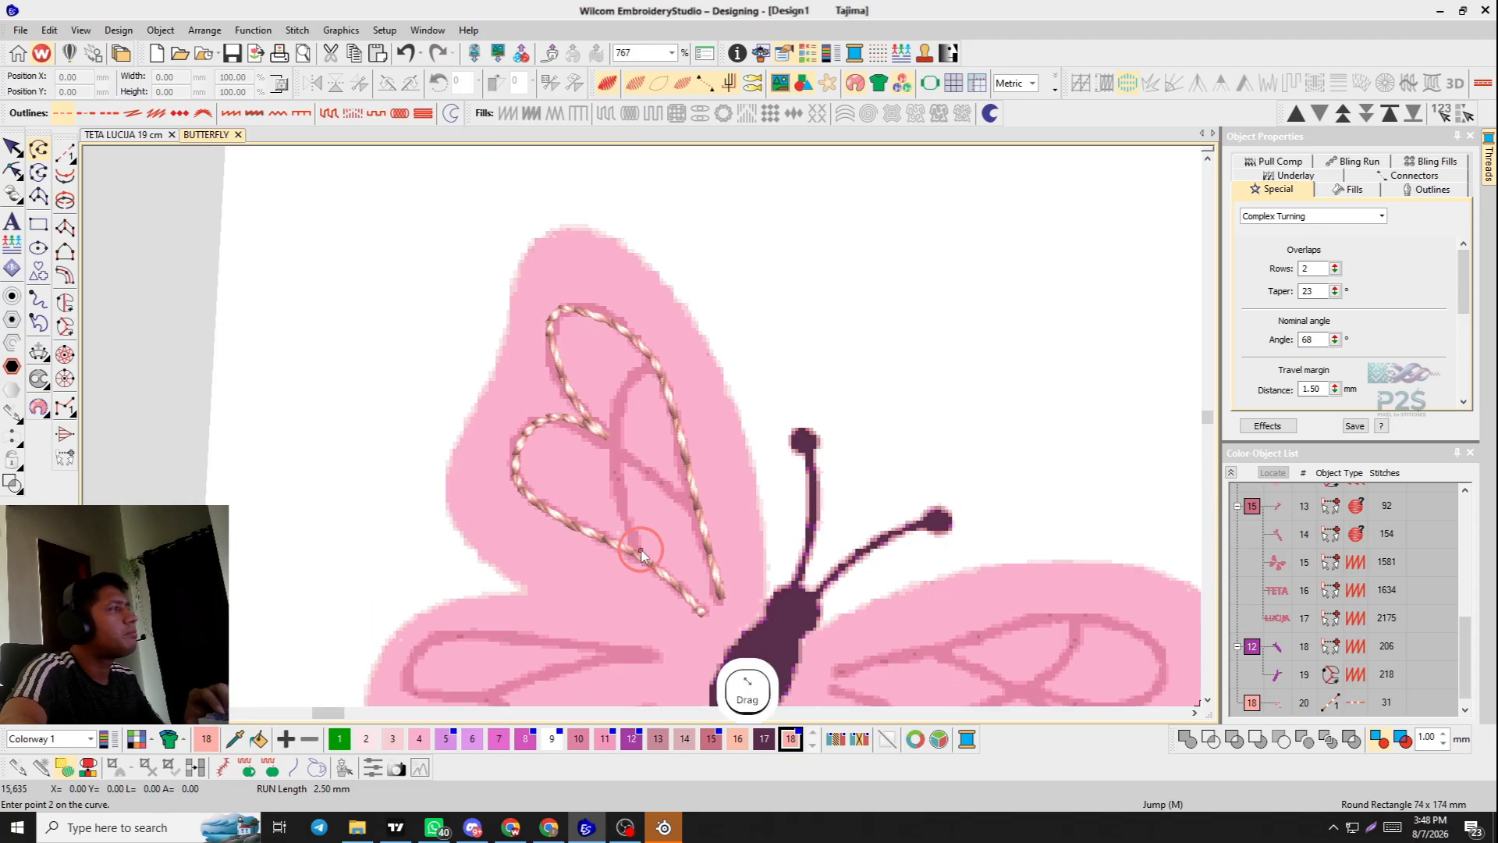
pyautogui.click(622, 388)
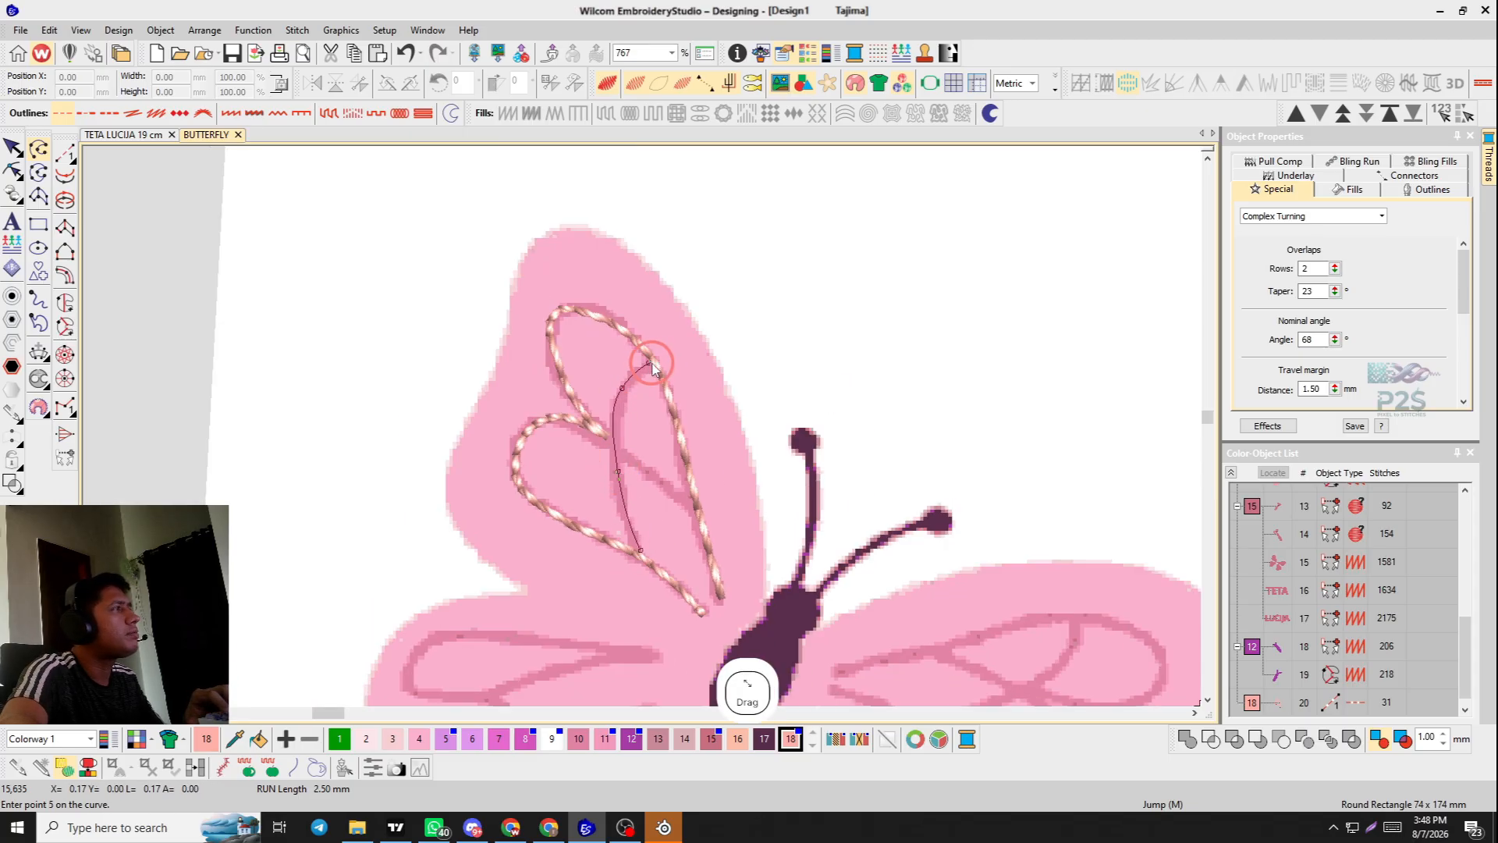
pyautogui.press('Return')
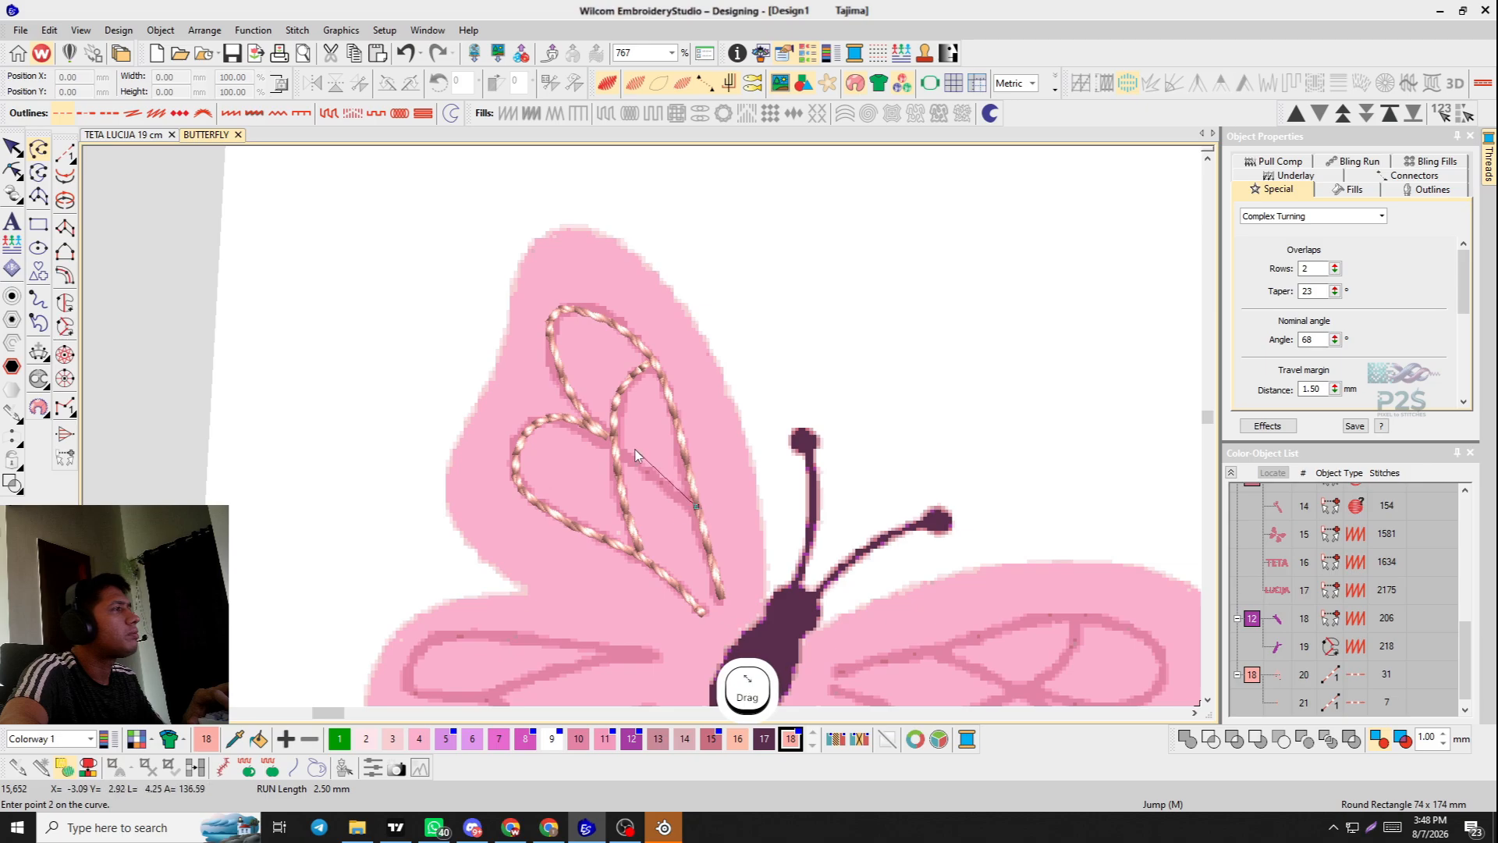
pyautogui.click(600, 437)
pyautogui.press('Return')
pyautogui.scroll(-3, 657, 410)
pyautogui.scroll(3, 560, 420)
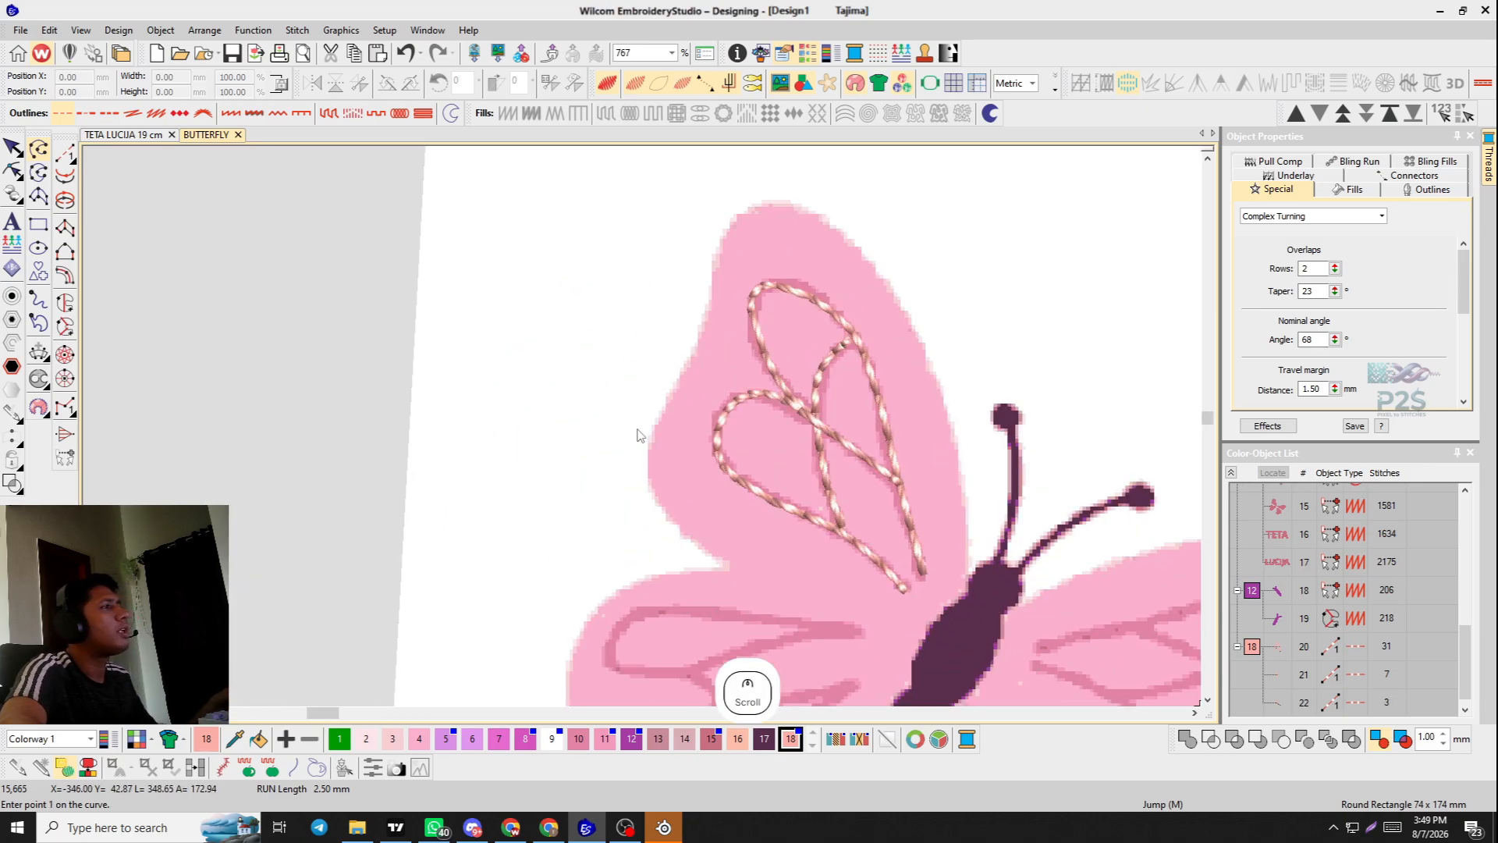
# Trace the lower-left wing's upper teardrop vein as one run line that starts and ends at its tip near the body.
pyautogui.scroll(-3, 782, 526)
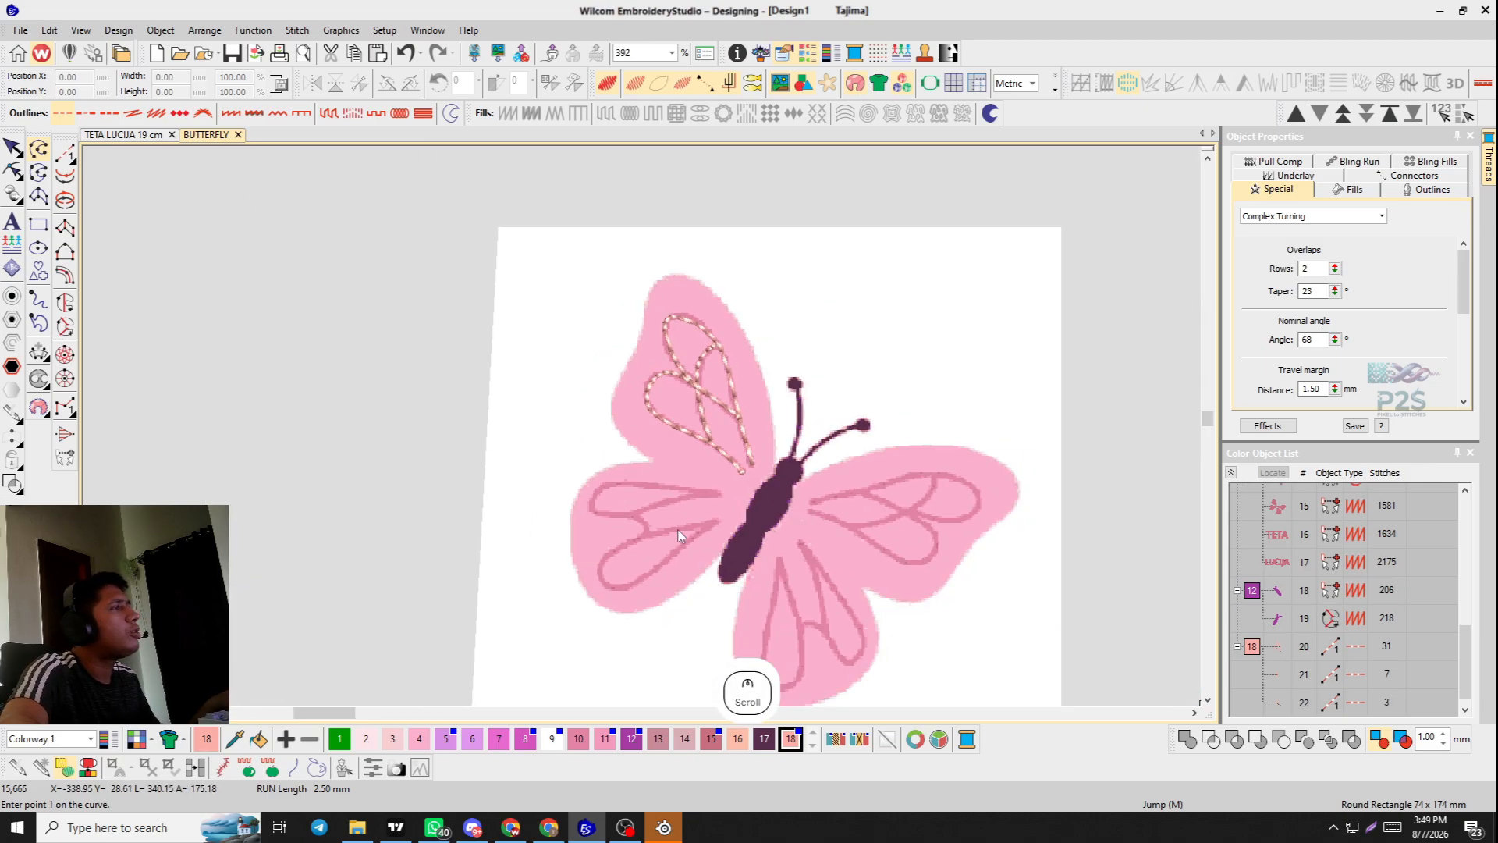
pyautogui.scroll(3, 678, 535)
pyautogui.scroll(2, 622, 339)
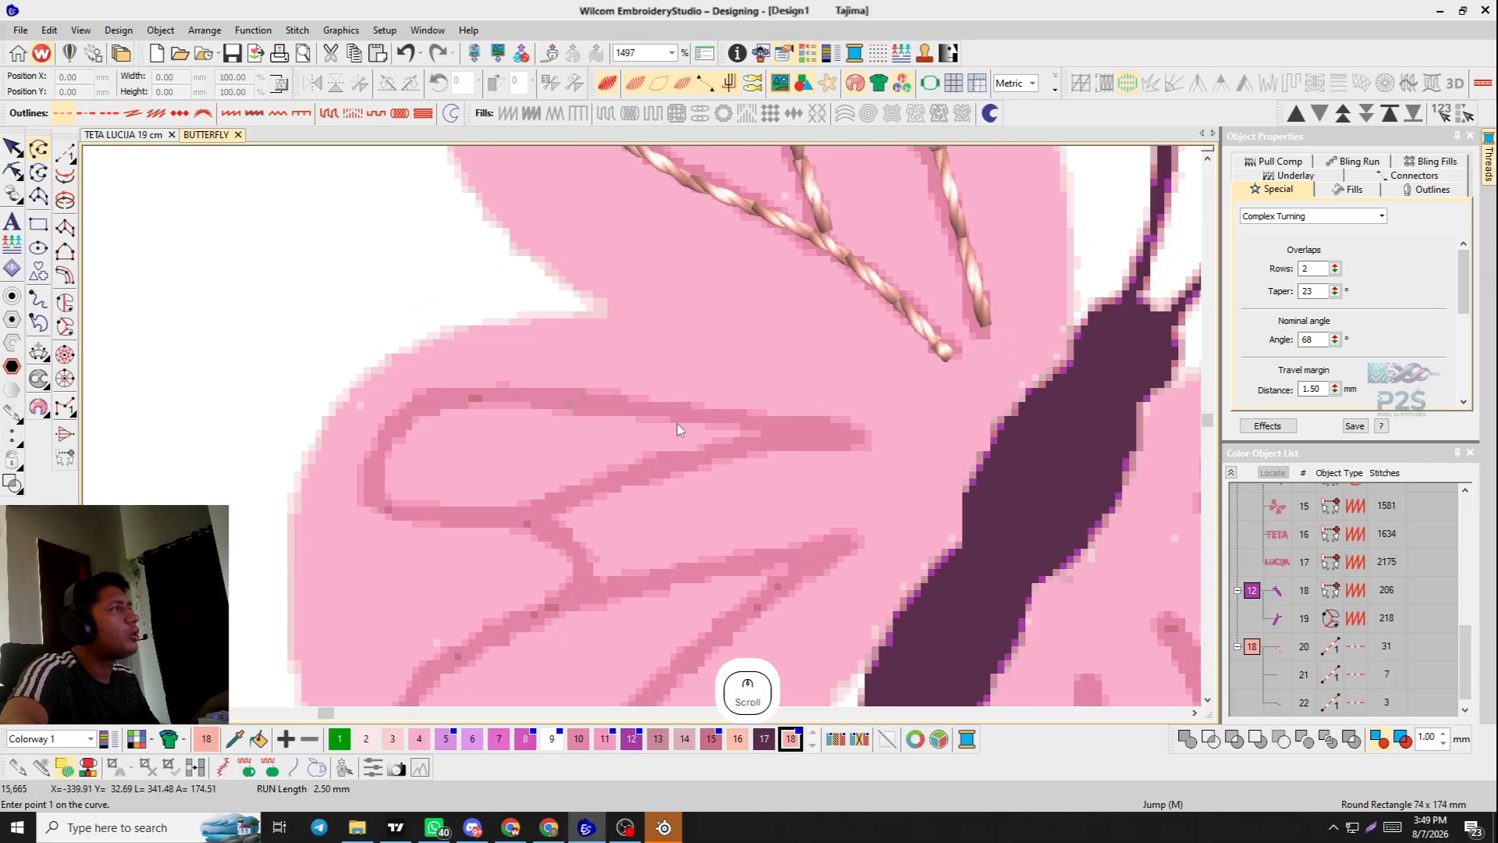
pyautogui.click(844, 438)
pyautogui.click(695, 455)
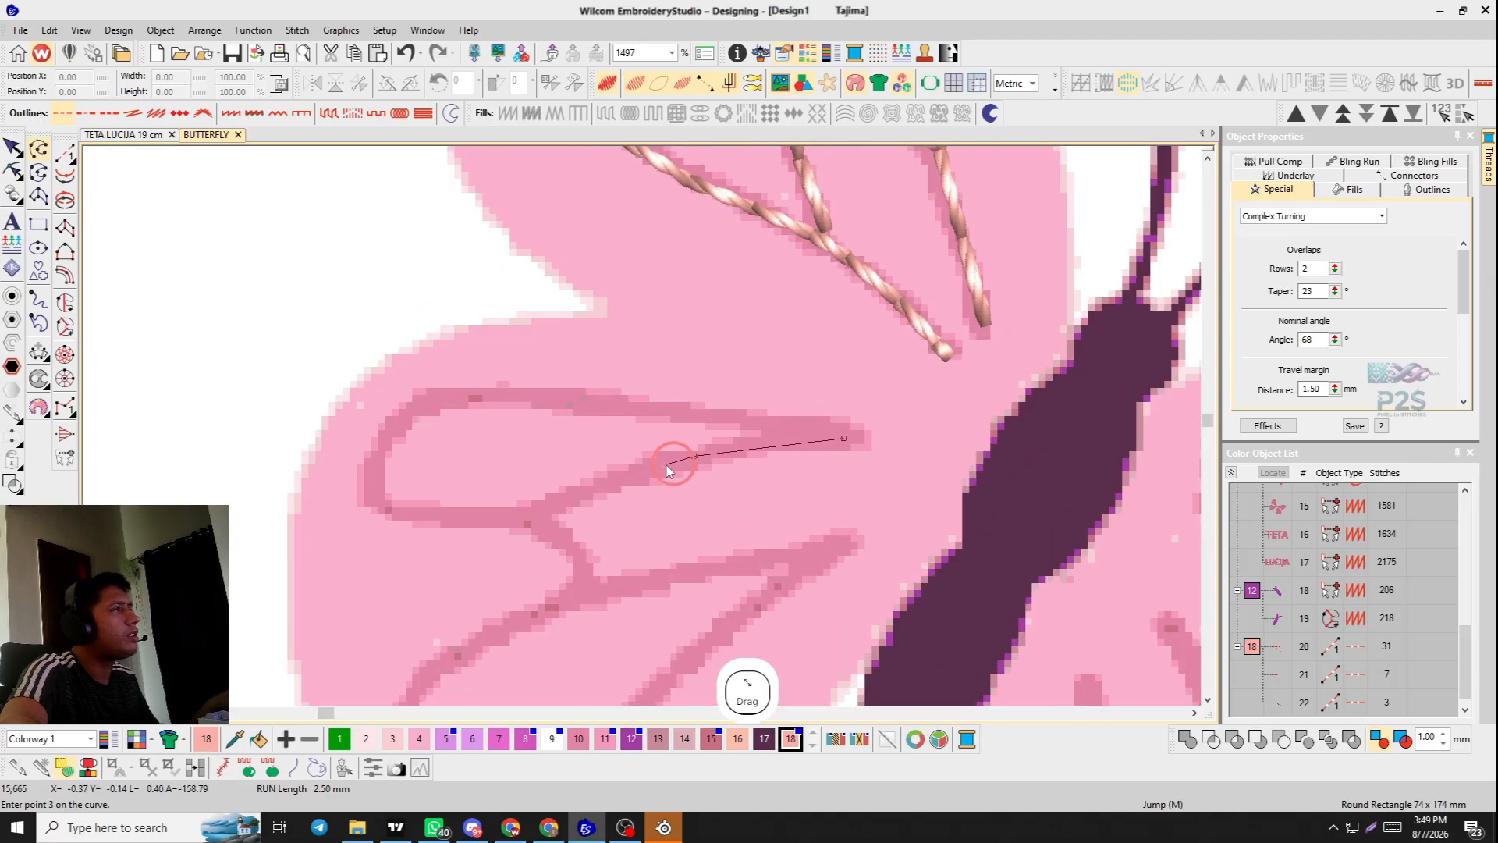
pyautogui.click(515, 514)
pyautogui.click(415, 510)
pyautogui.click(375, 480)
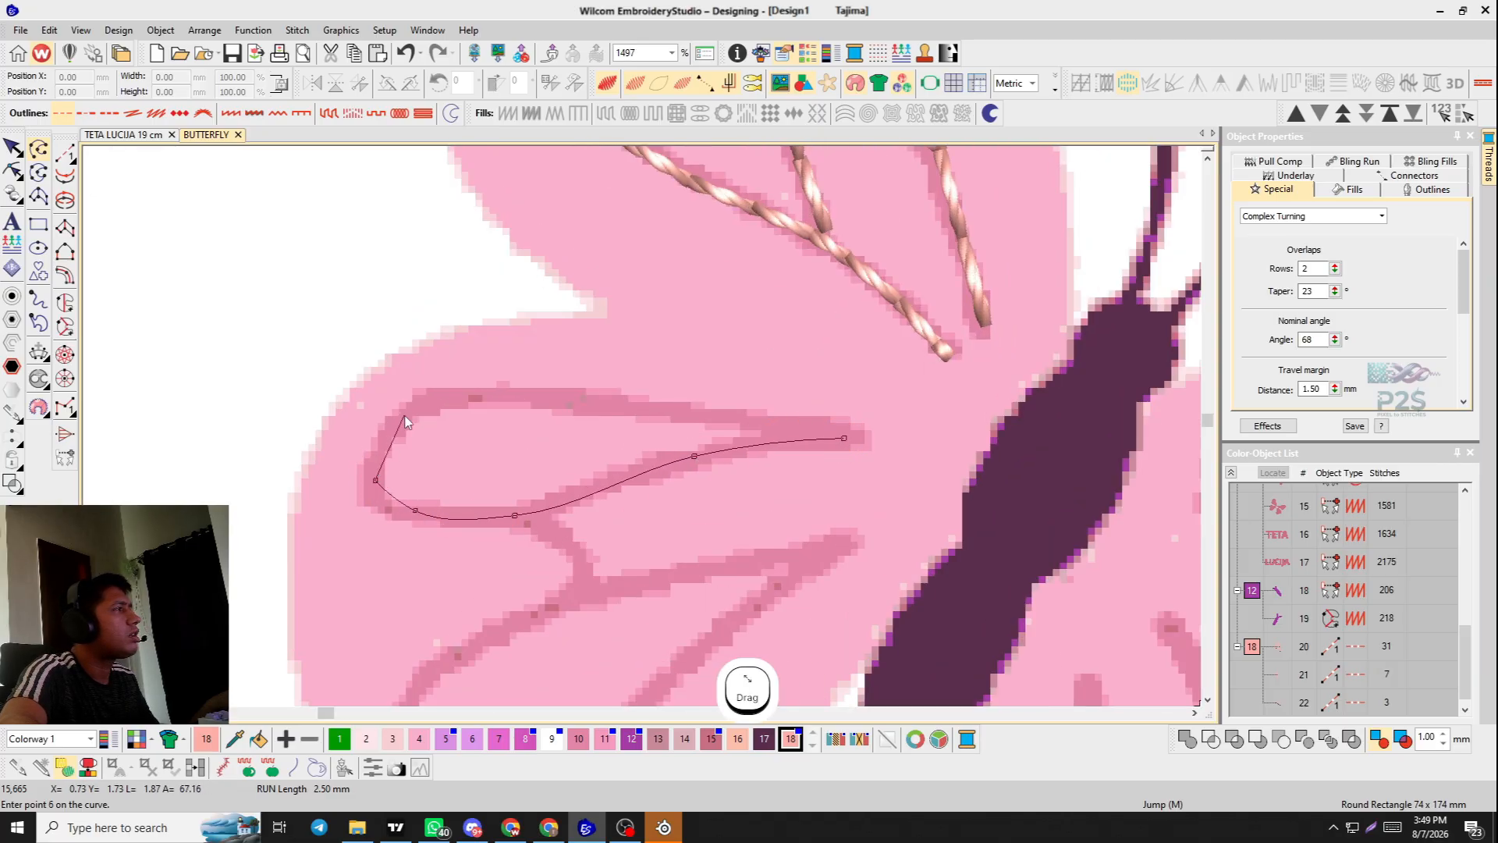
pyautogui.click(413, 408)
pyautogui.click(513, 395)
pyautogui.click(712, 410)
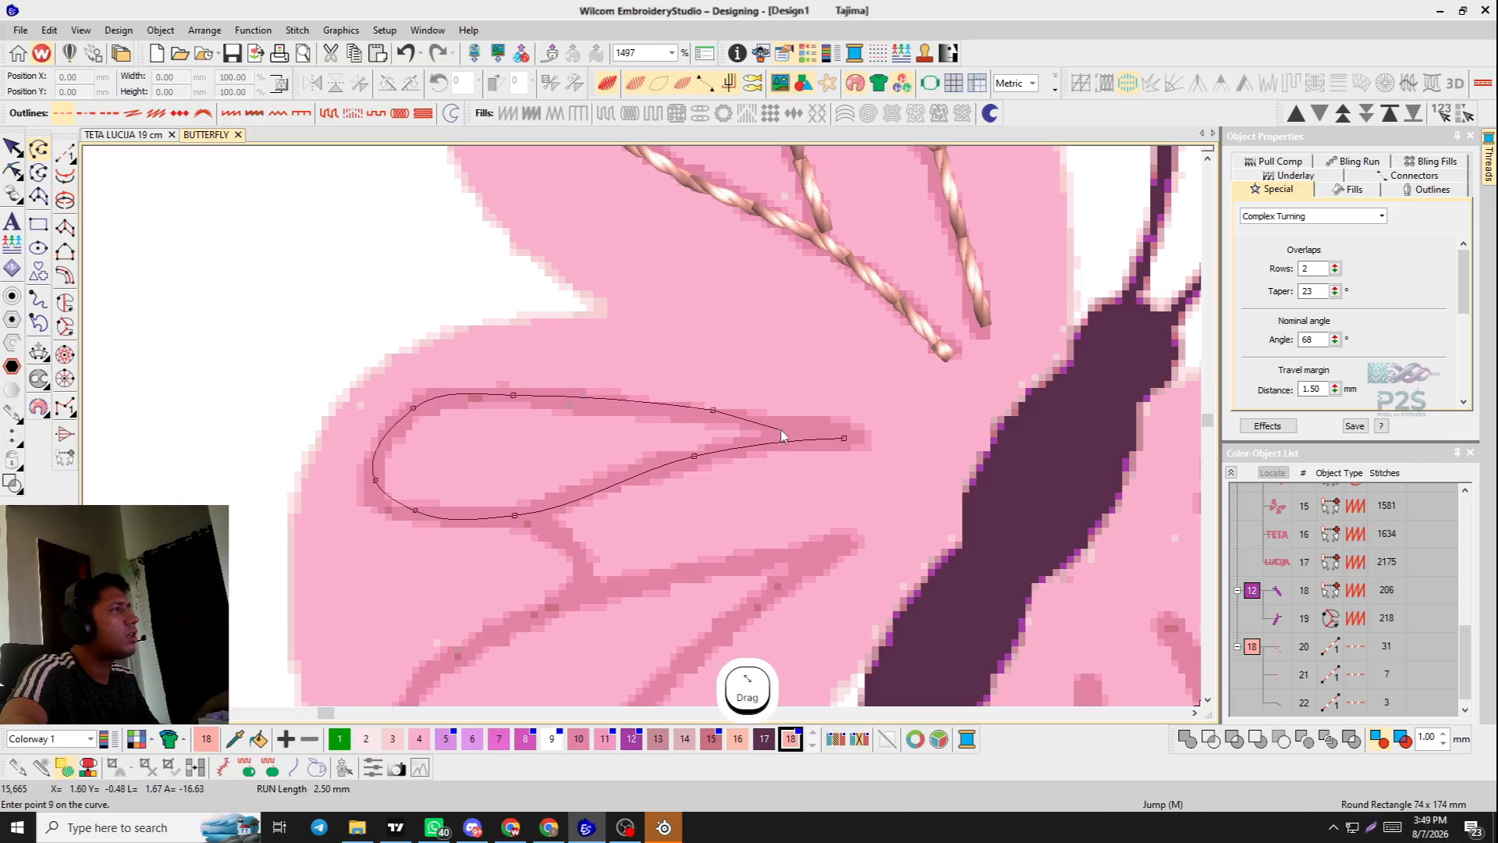
pyautogui.click(844, 440)
pyautogui.press('Return')
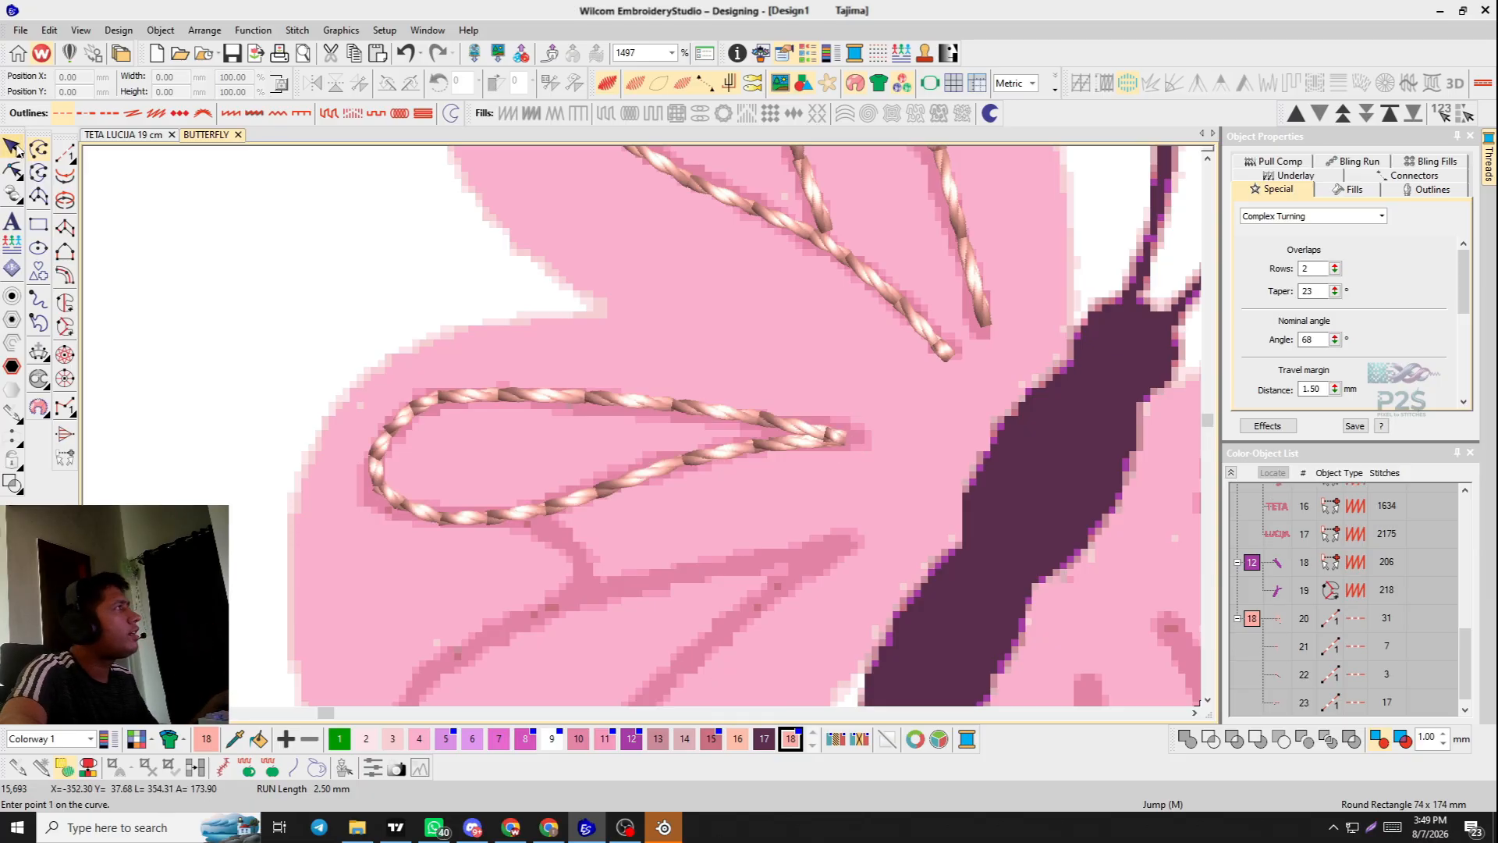
# Reshape the lower-left wing's teardrop run by moving its end nodes to extend the tip toward the body.
pyautogui.press('Escape')
pyautogui.scroll(2, 639, 459)
pyautogui.scroll(-2, 600, 434)
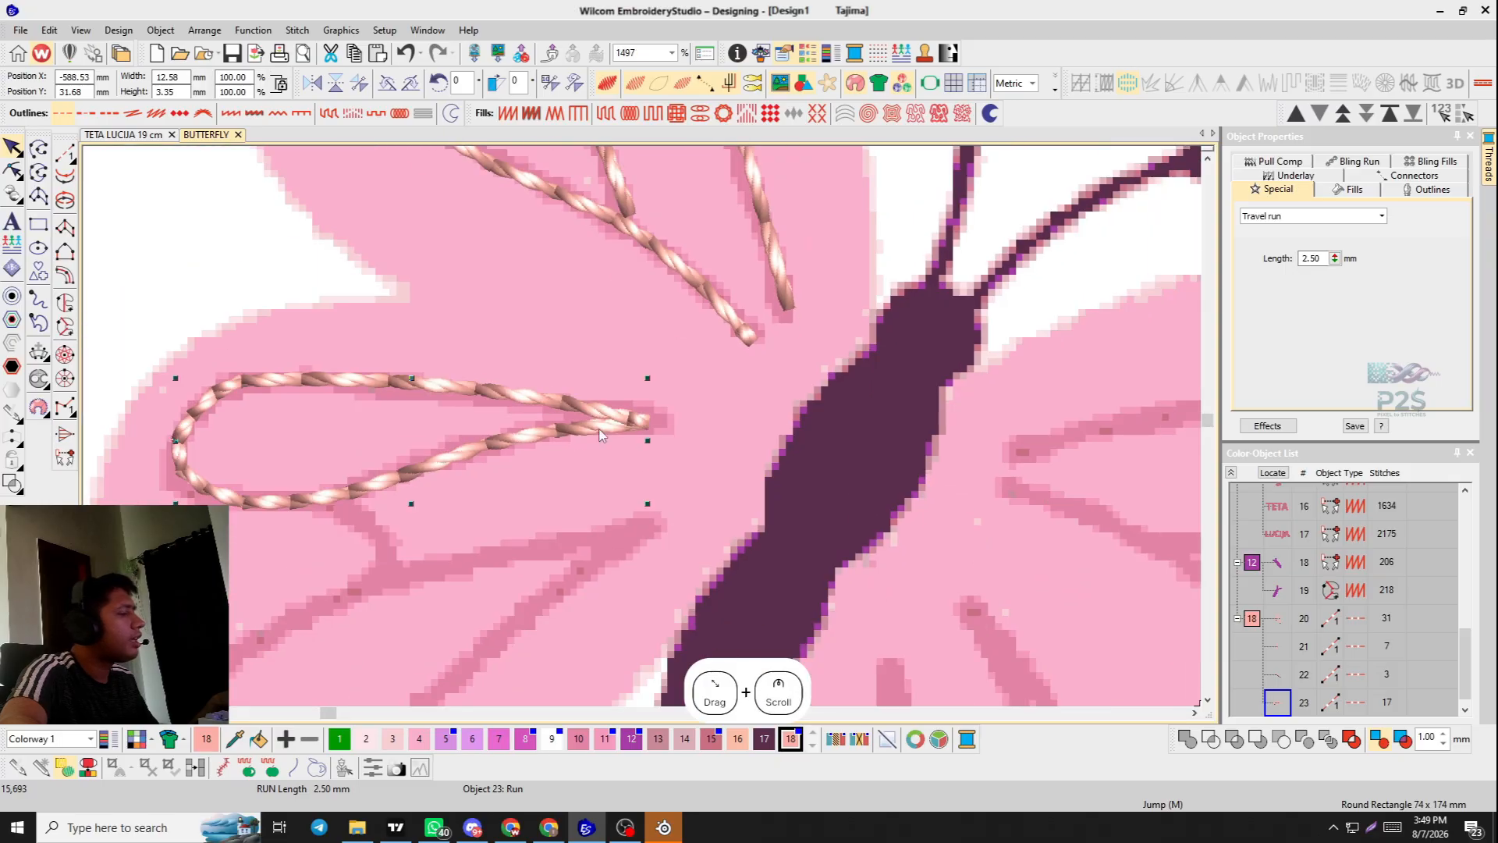
pyautogui.click(39, 172)
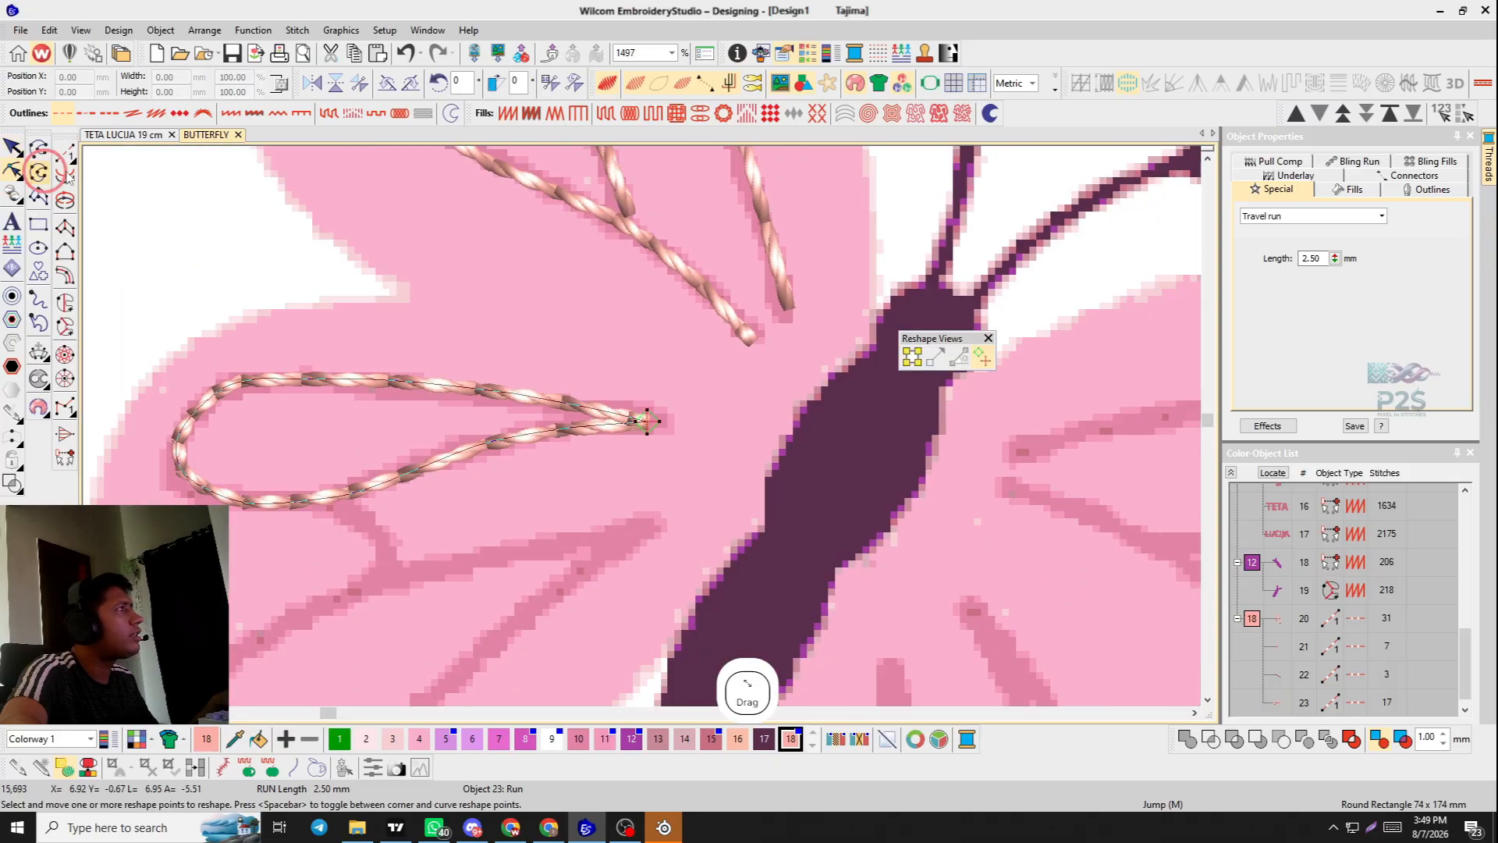
pyautogui.scroll(11, 638, 420)
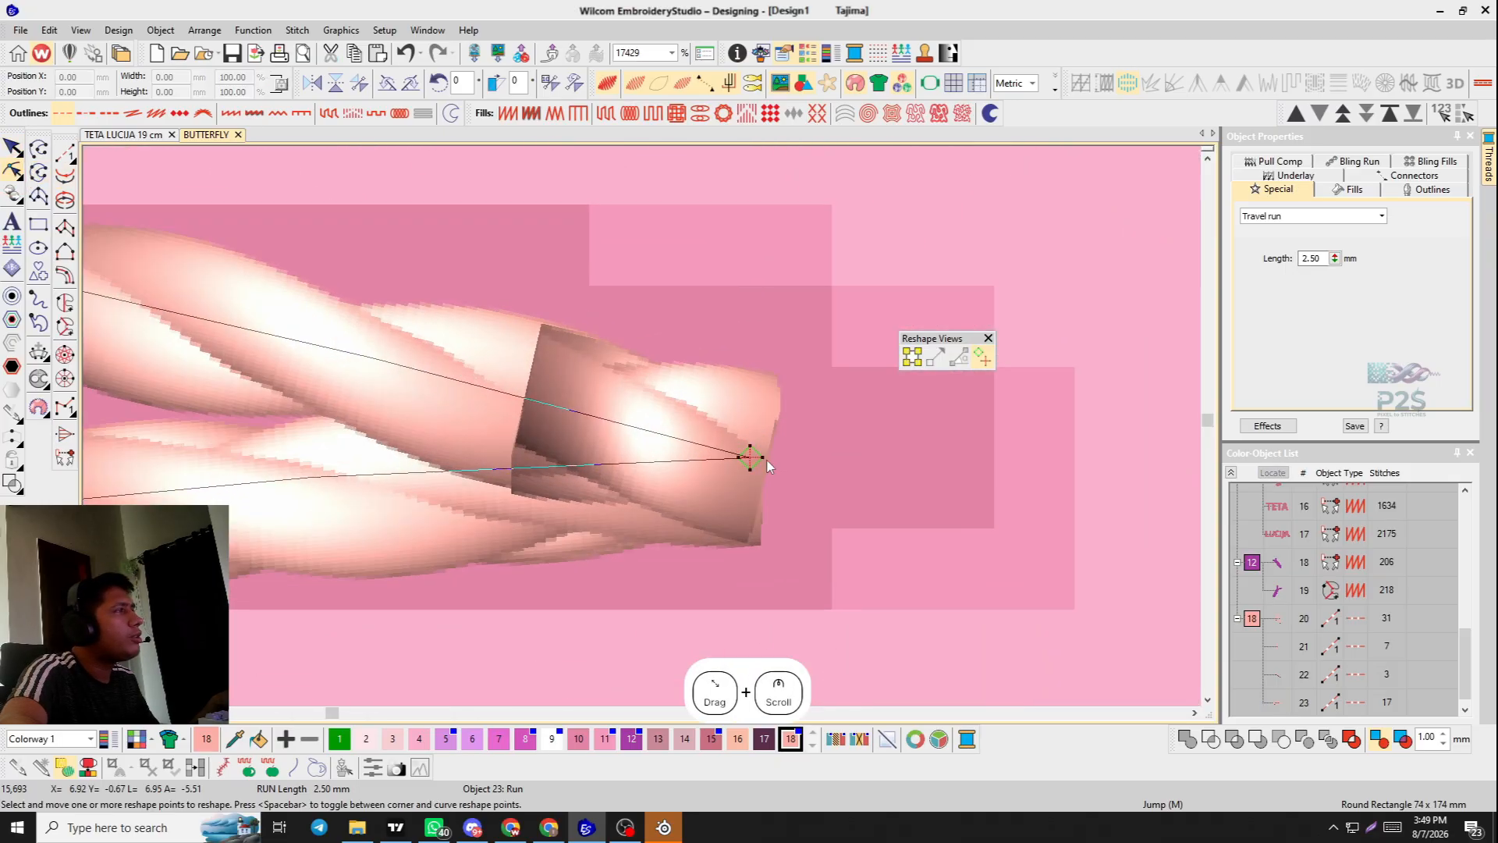
pyautogui.click(914, 358)
pyautogui.scroll(-8, 747, 456)
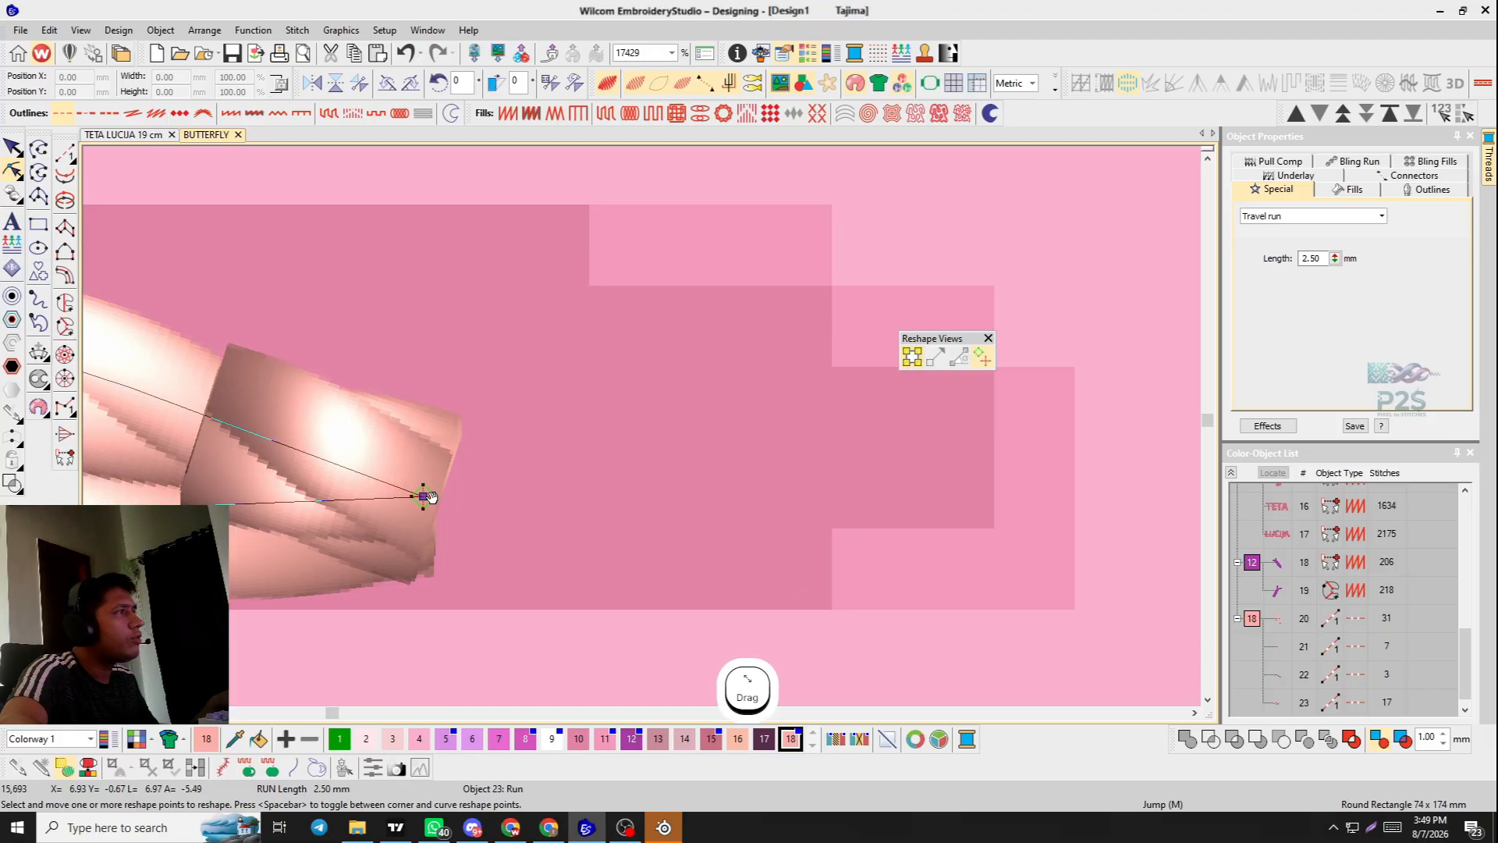
pyautogui.scroll(-7, 640, 422)
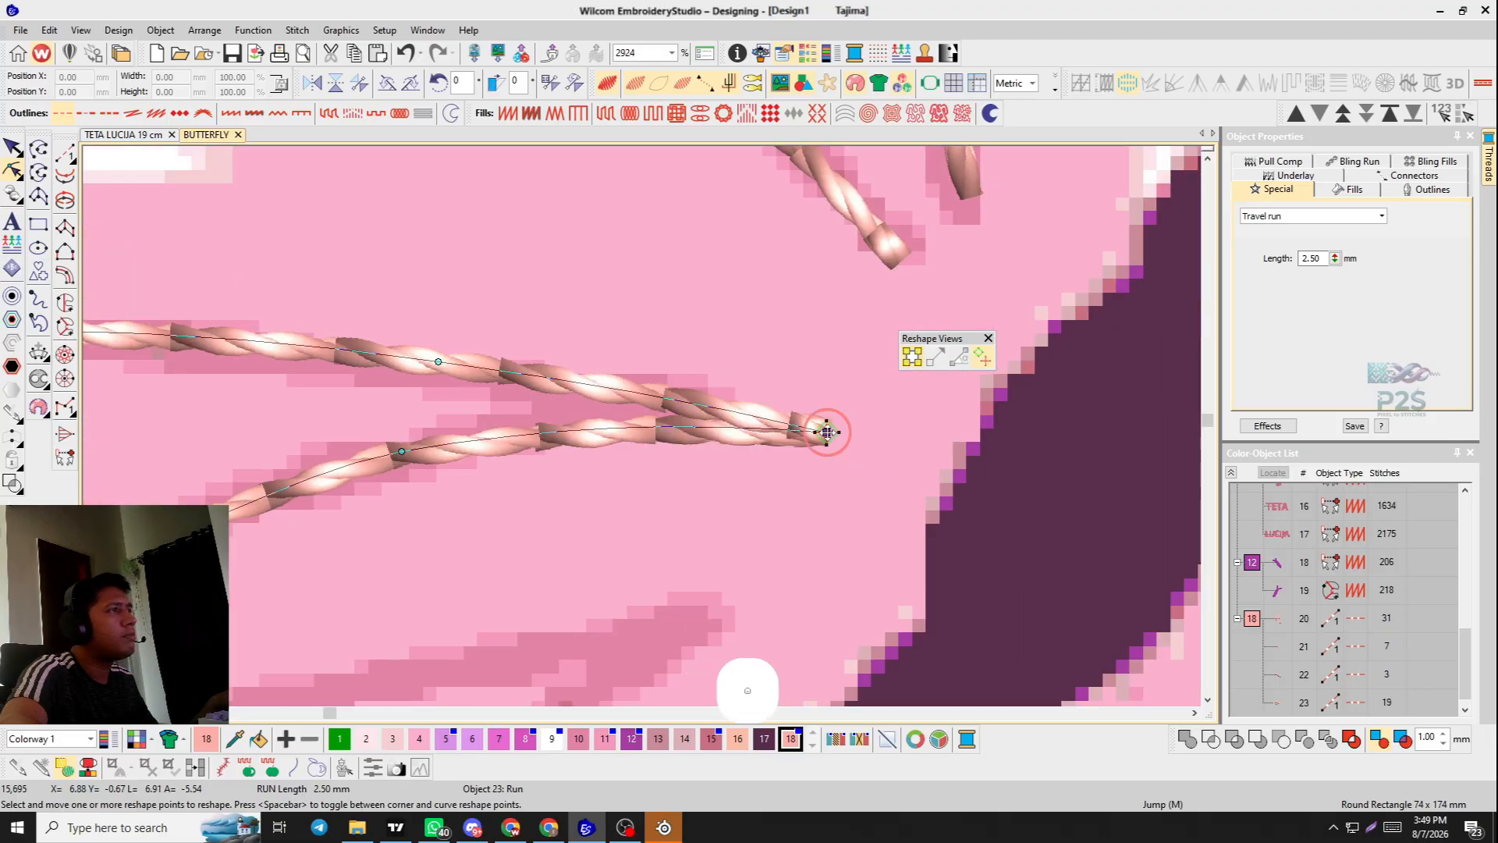
pyautogui.scroll(7, 659, 422)
pyautogui.hotkey('ctrl', 'z')
pyautogui.scroll(-7, 631, 421)
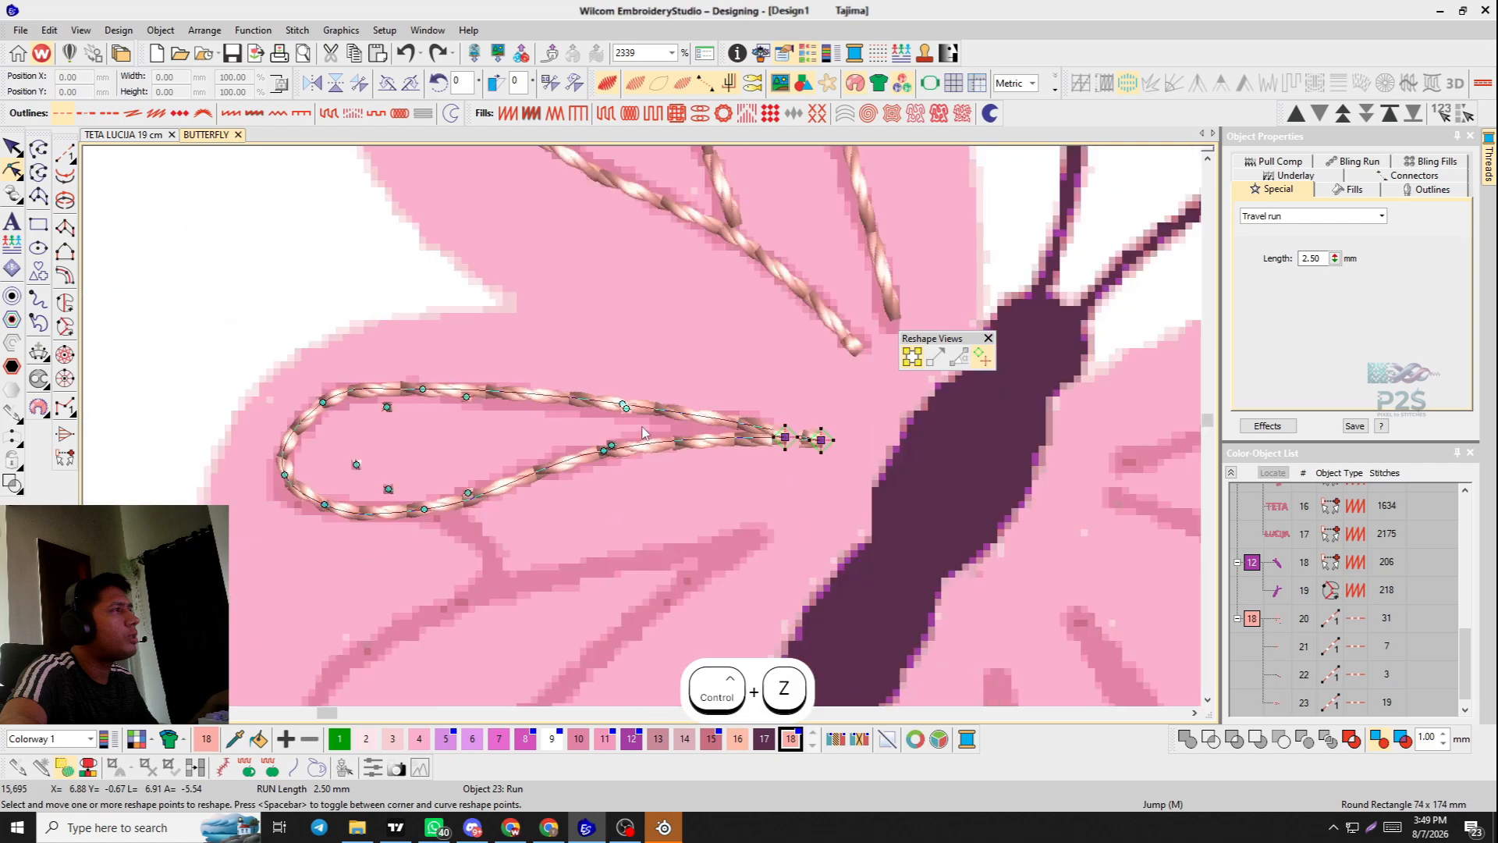
# Try shifting the upper-left wing's outer vein run off the artwork and pulling its end node out beside the antennae.
pyautogui.scroll(4, 610, 396)
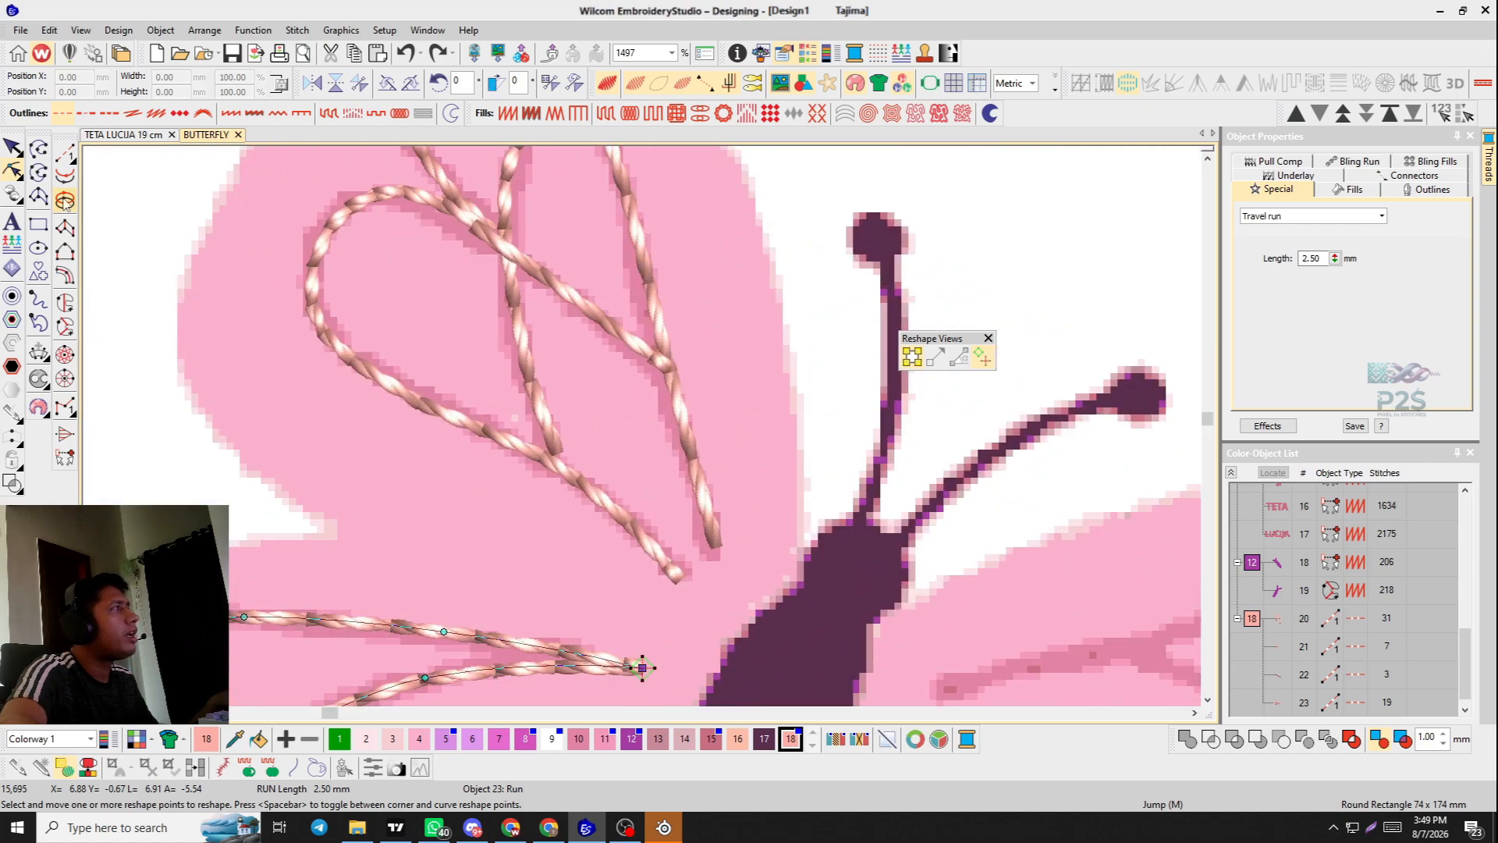
pyautogui.click(11, 152)
pyautogui.click(338, 367)
pyautogui.moveTo(338, 352); pyautogui.dragTo(192, 419)
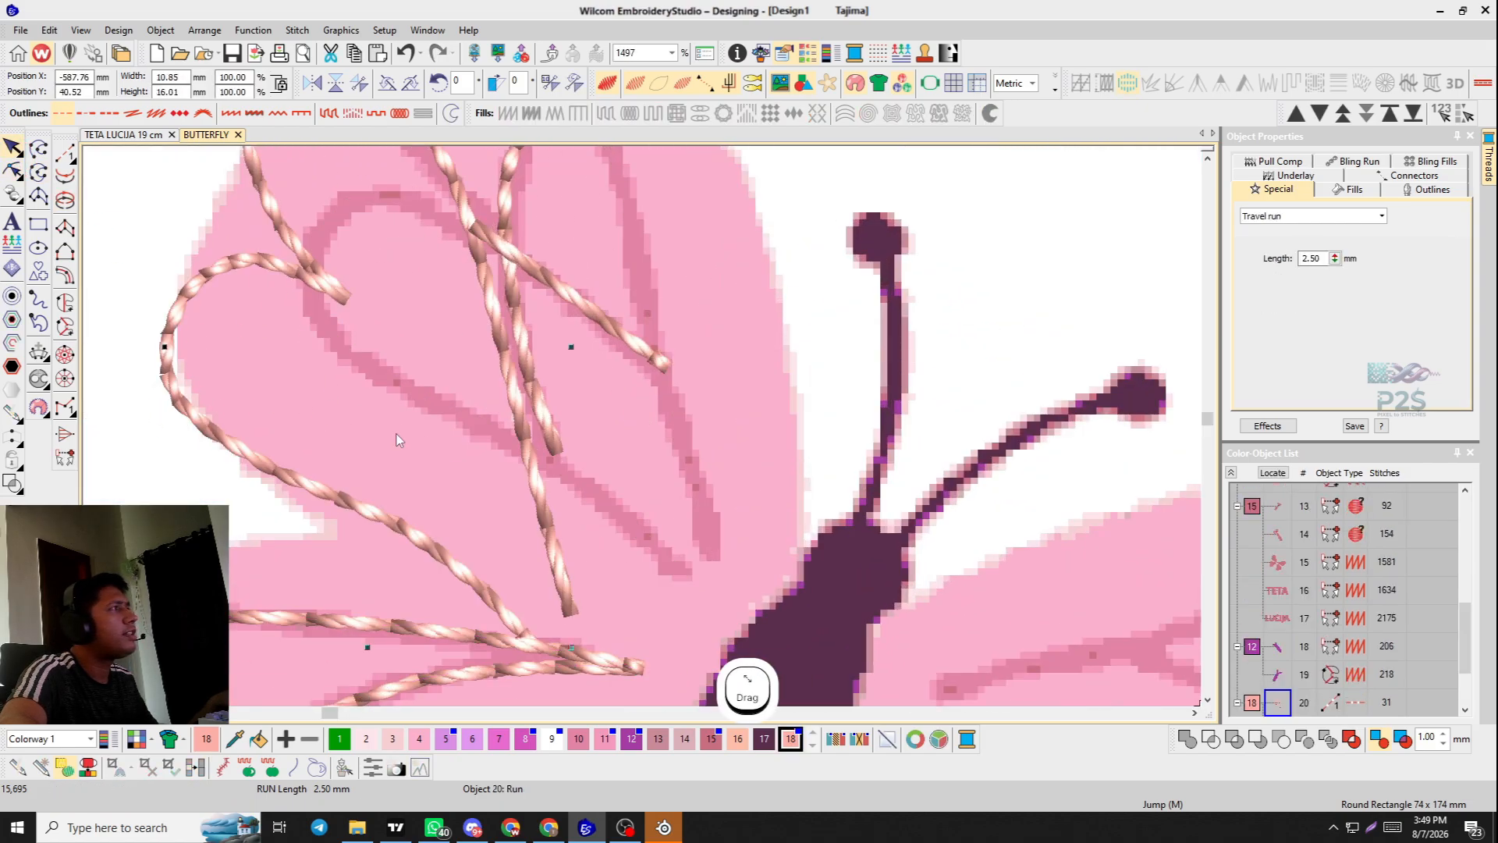
pyautogui.press('h')
pyautogui.scroll(-4, 690, 490)
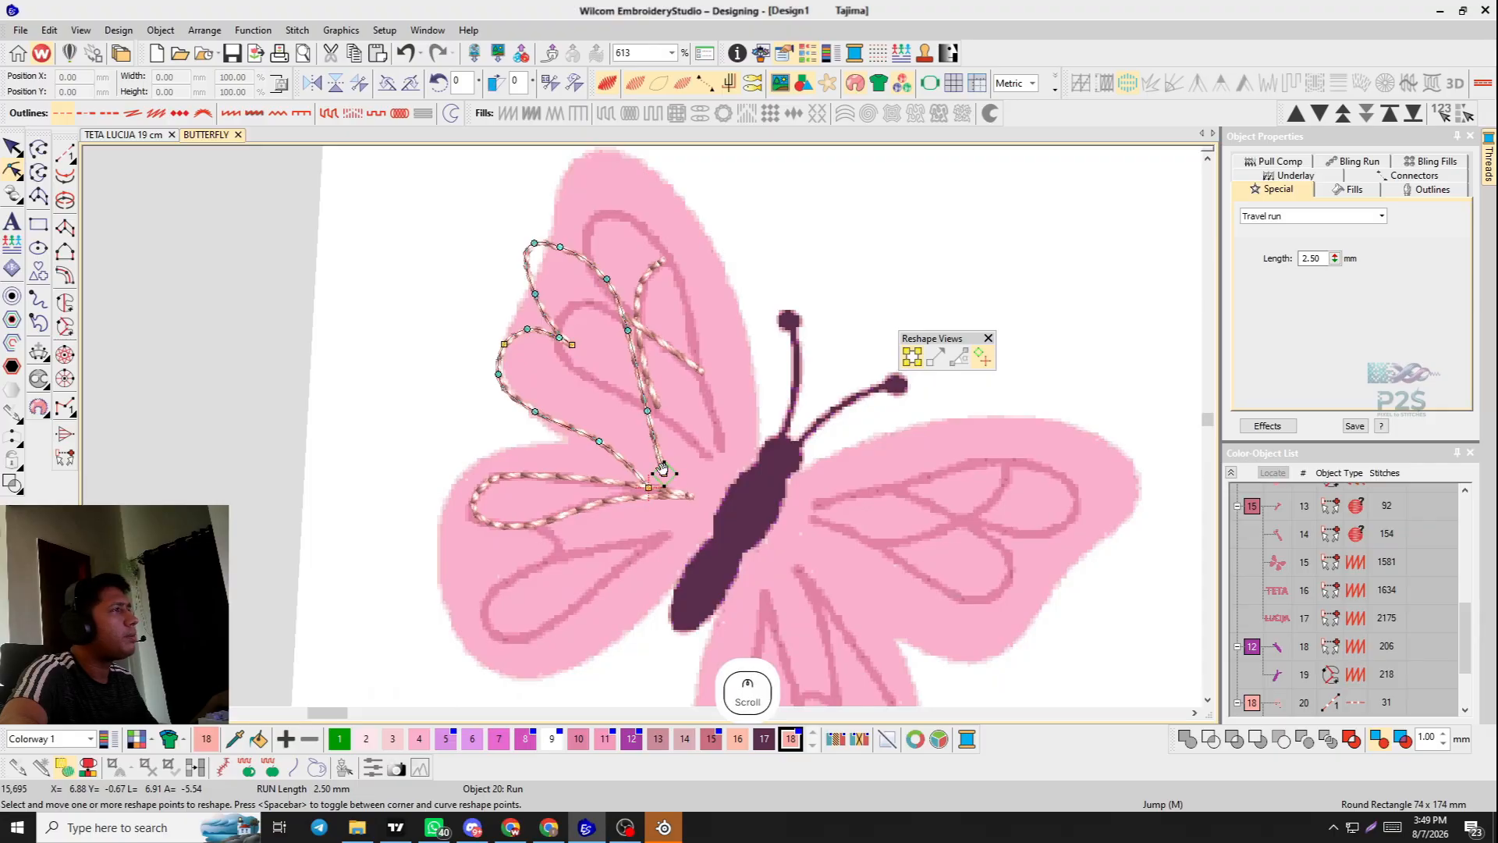
pyautogui.moveTo(664, 474); pyautogui.dragTo(822, 310)
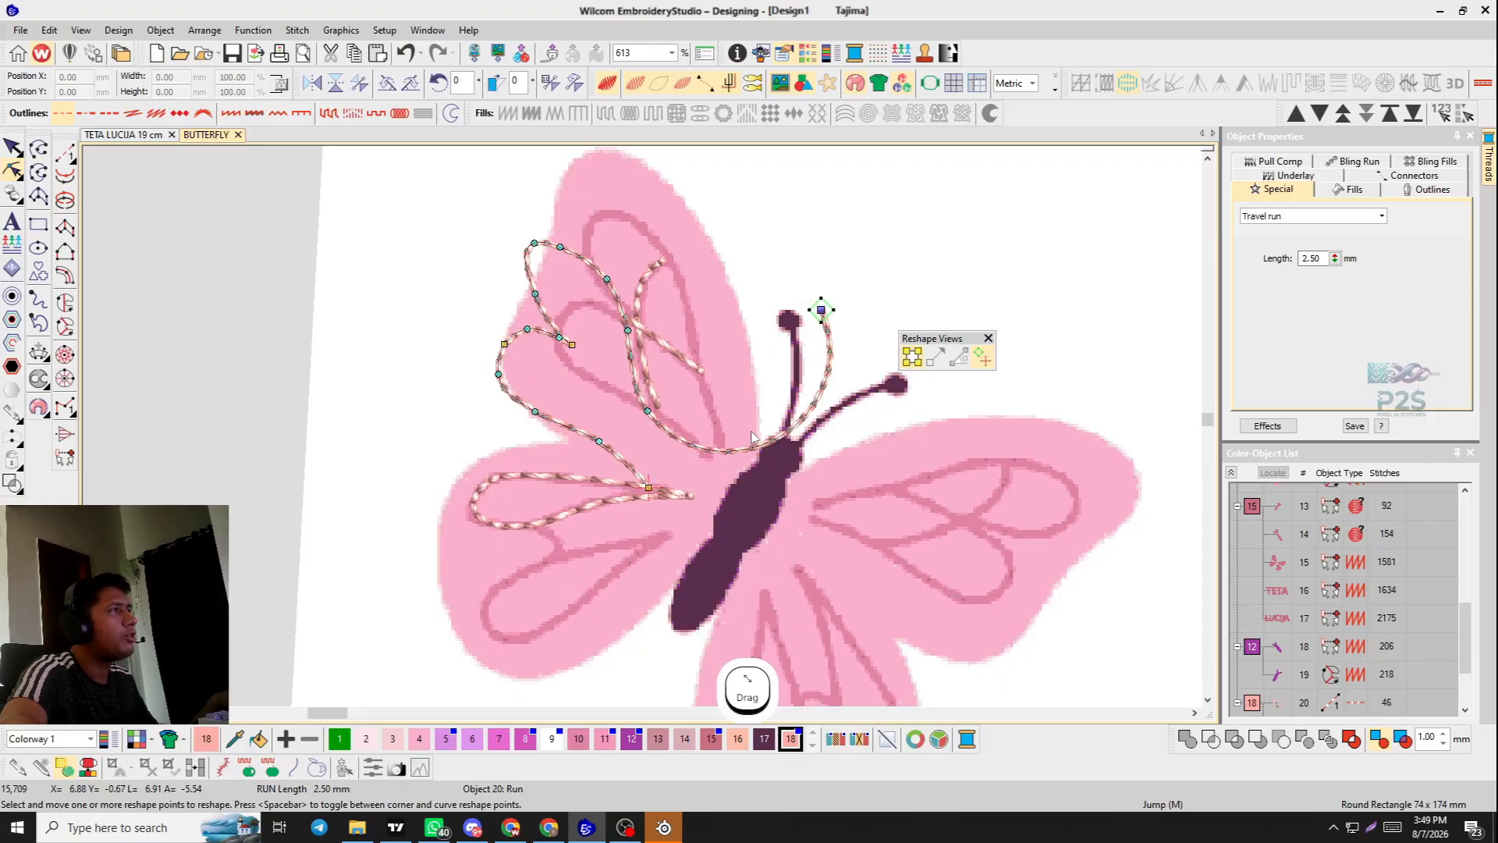
# Reshape the upper-left wing's outer vein run by moving its end nodes together at the base near the body.
pyautogui.scroll(6, 751, 437)
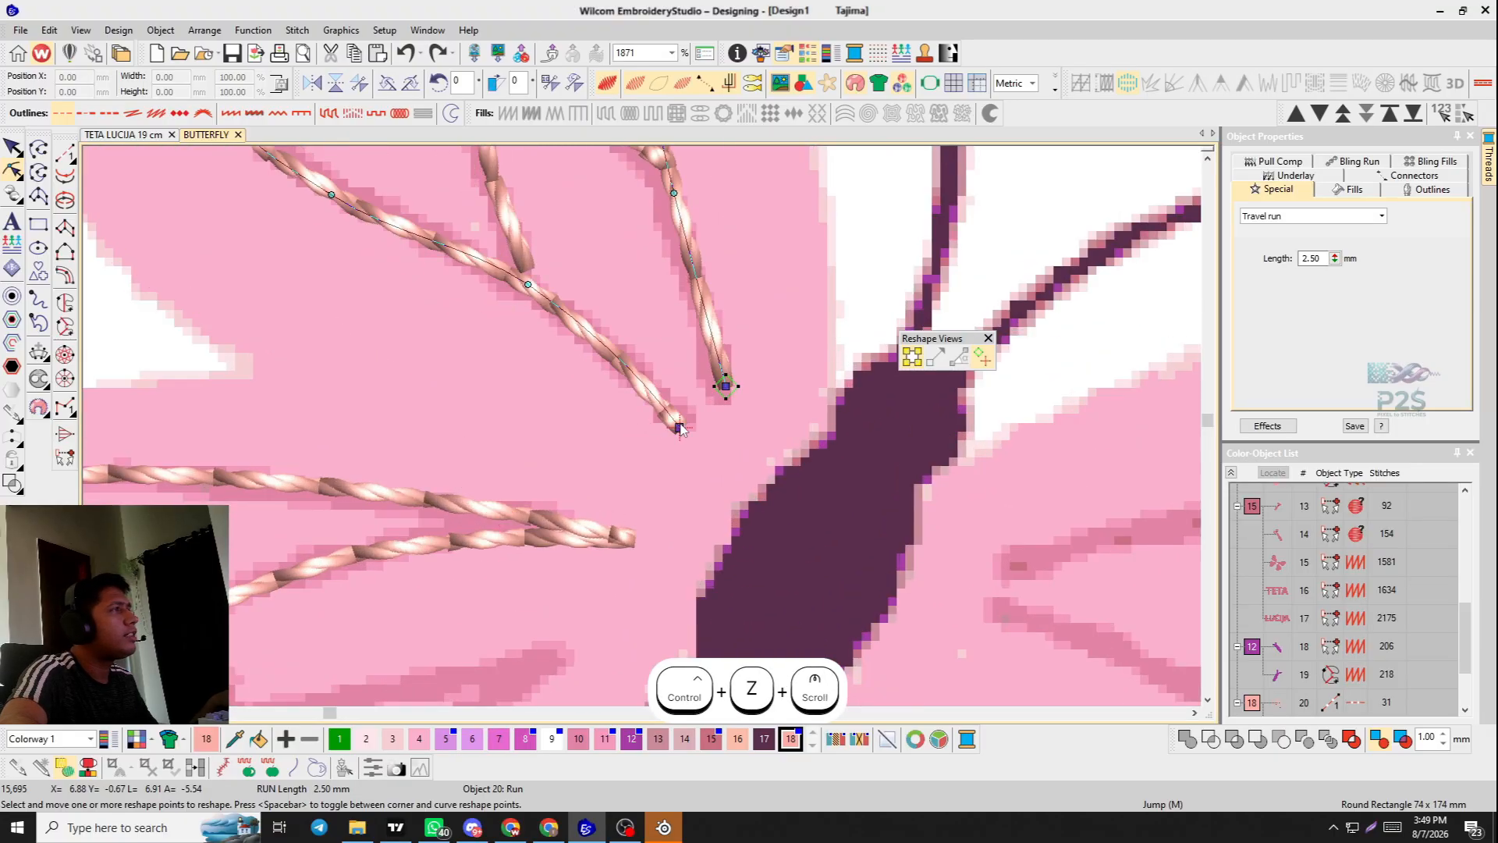
pyautogui.moveTo(679, 427)
pyautogui.mouseDown()
pyautogui.moveTo(695, 405)
pyautogui.moveTo(642, 427)
pyautogui.moveTo(695, 409)
pyautogui.moveTo(649, 464)
pyautogui.mouseUp()
pyautogui.scroll(5, 695, 405)
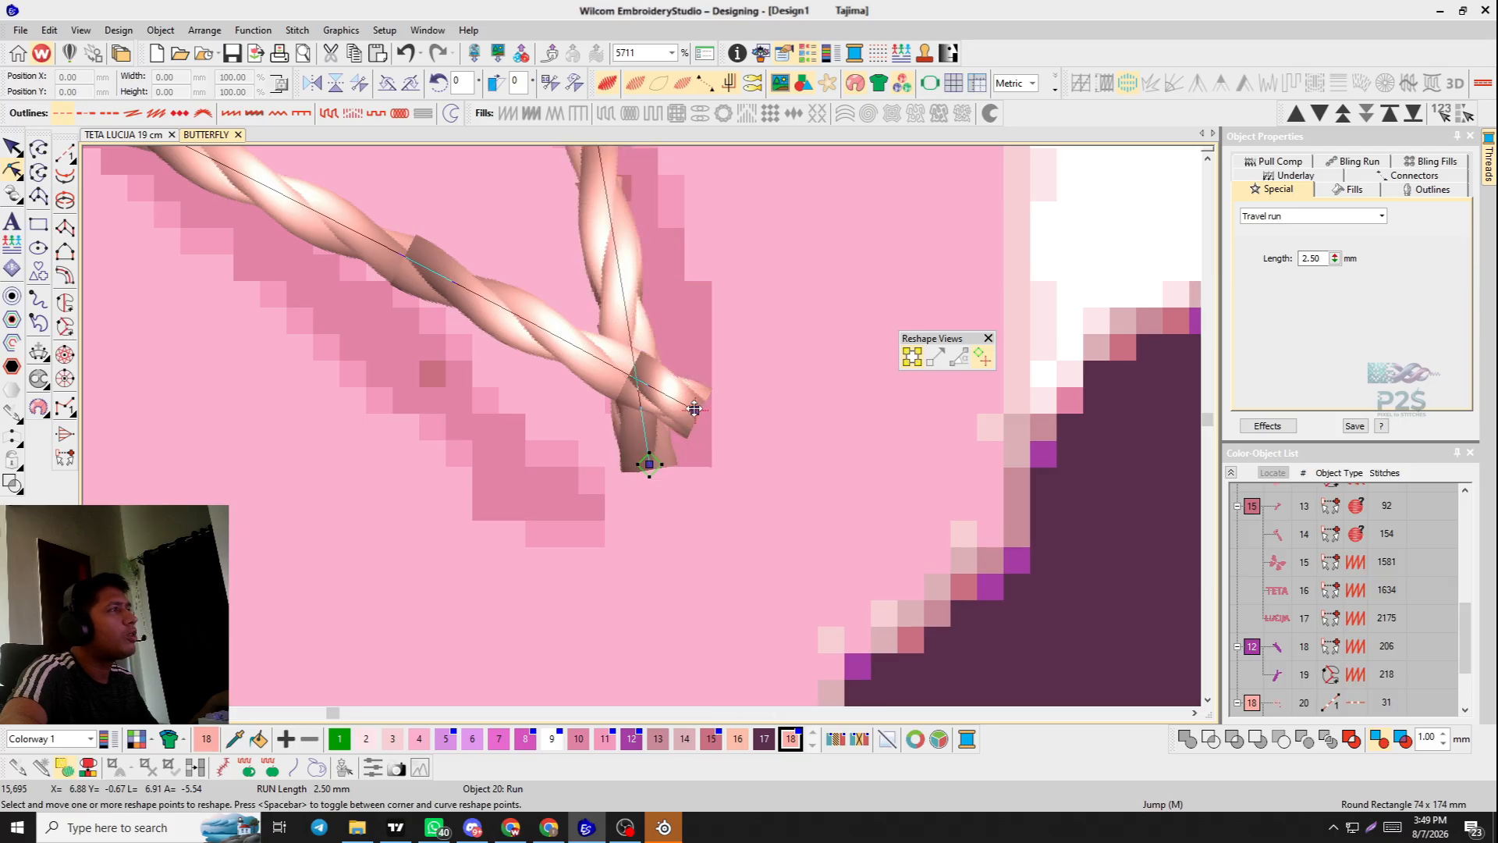
pyautogui.moveTo(694, 409); pyautogui.dragTo(601, 488)
pyautogui.scroll(-5, 611, 479)
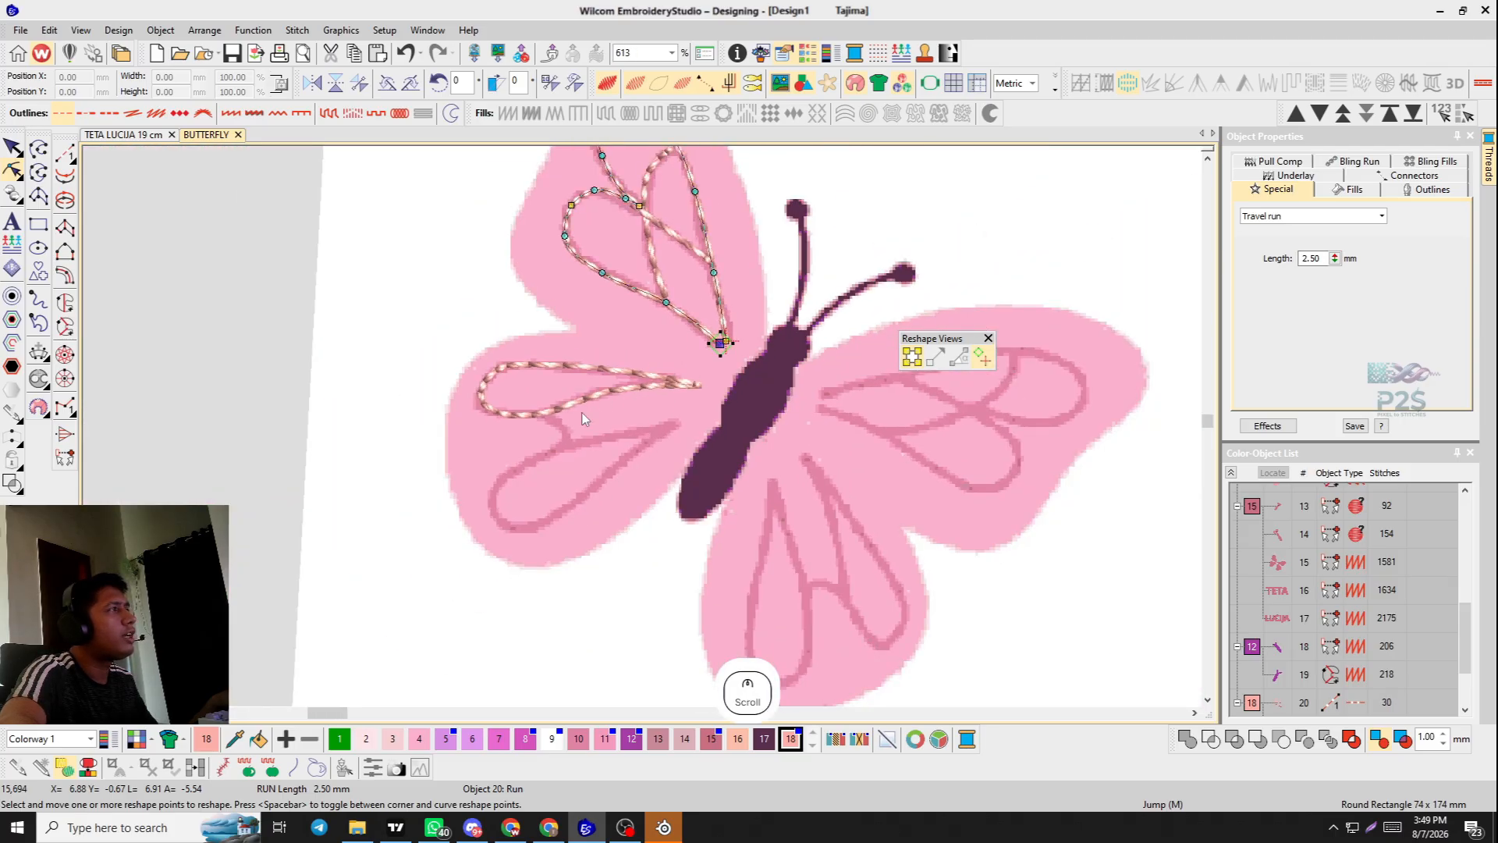
pyautogui.click(422, 323)
pyautogui.moveTo(195, 262); pyautogui.dragTo(140, 209)
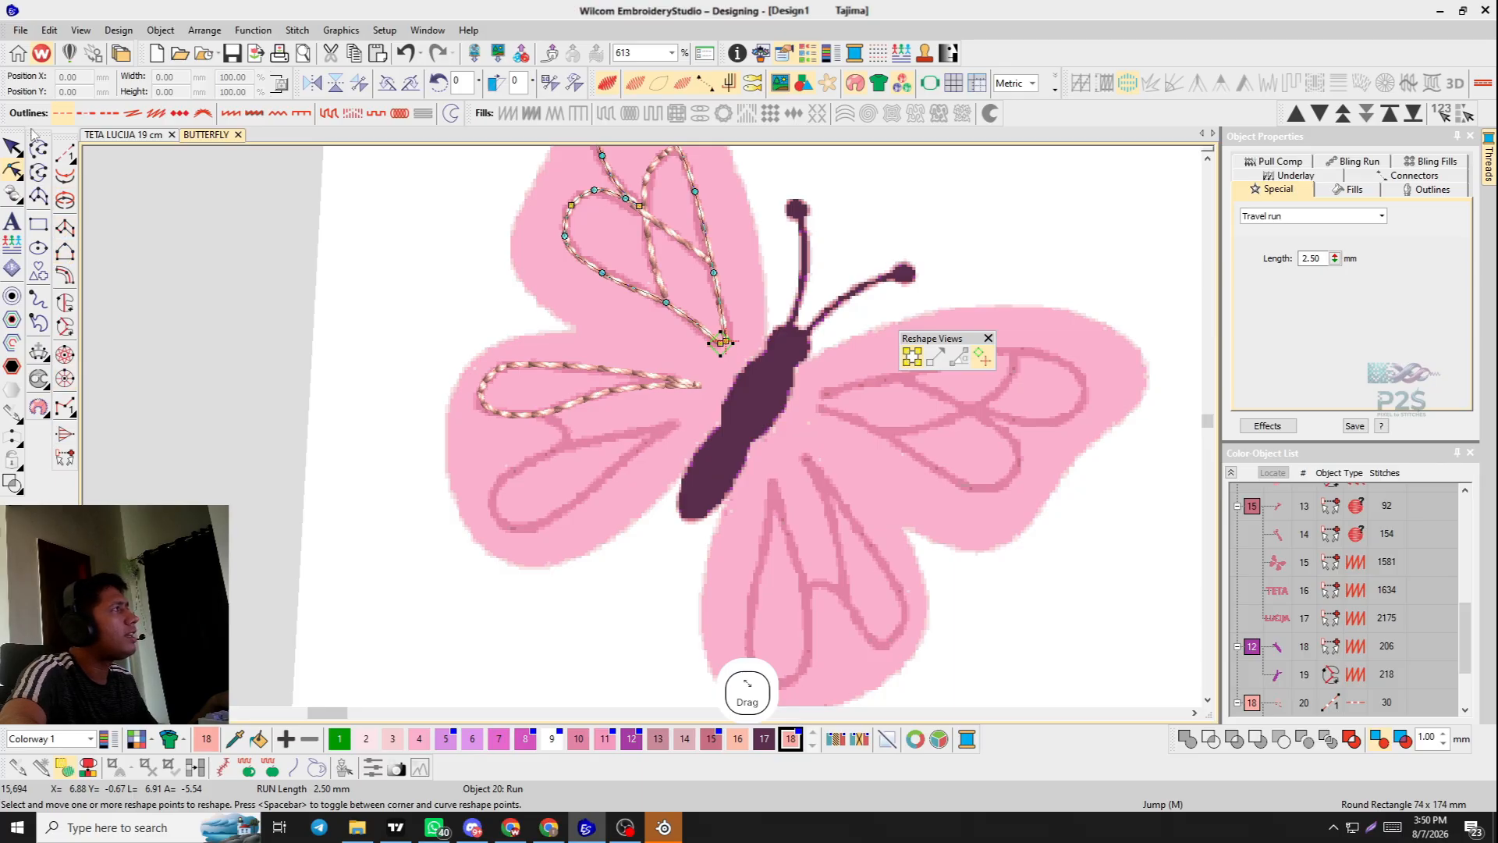
# Trace the lower-left wing's lower teardrop vein as a closed-shape outline, starting at its tip near the body and circling back to it.
pyautogui.scroll(2, 693, 415)
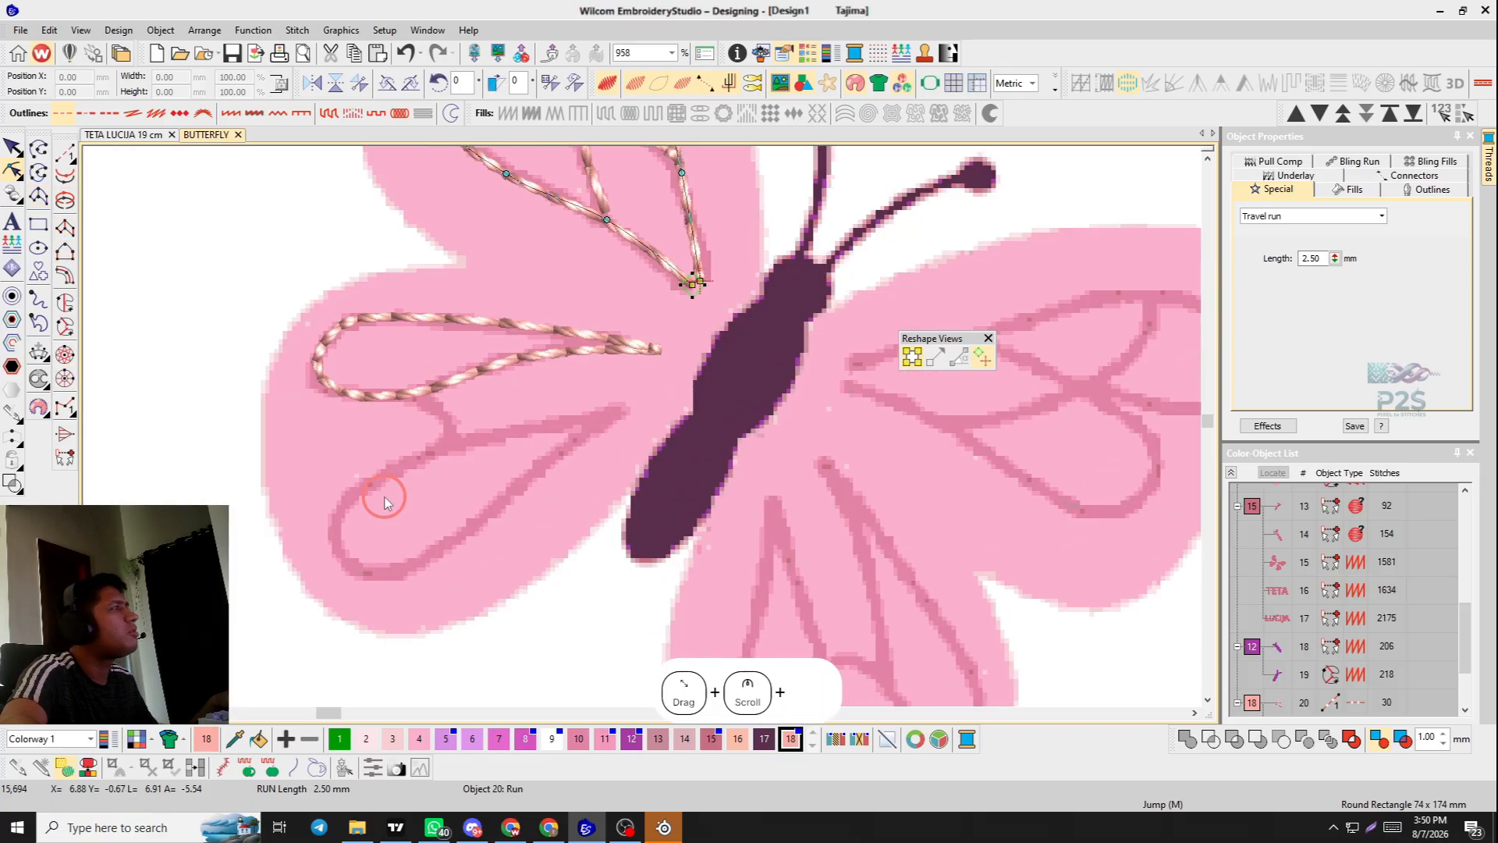
pyautogui.click(42, 171)
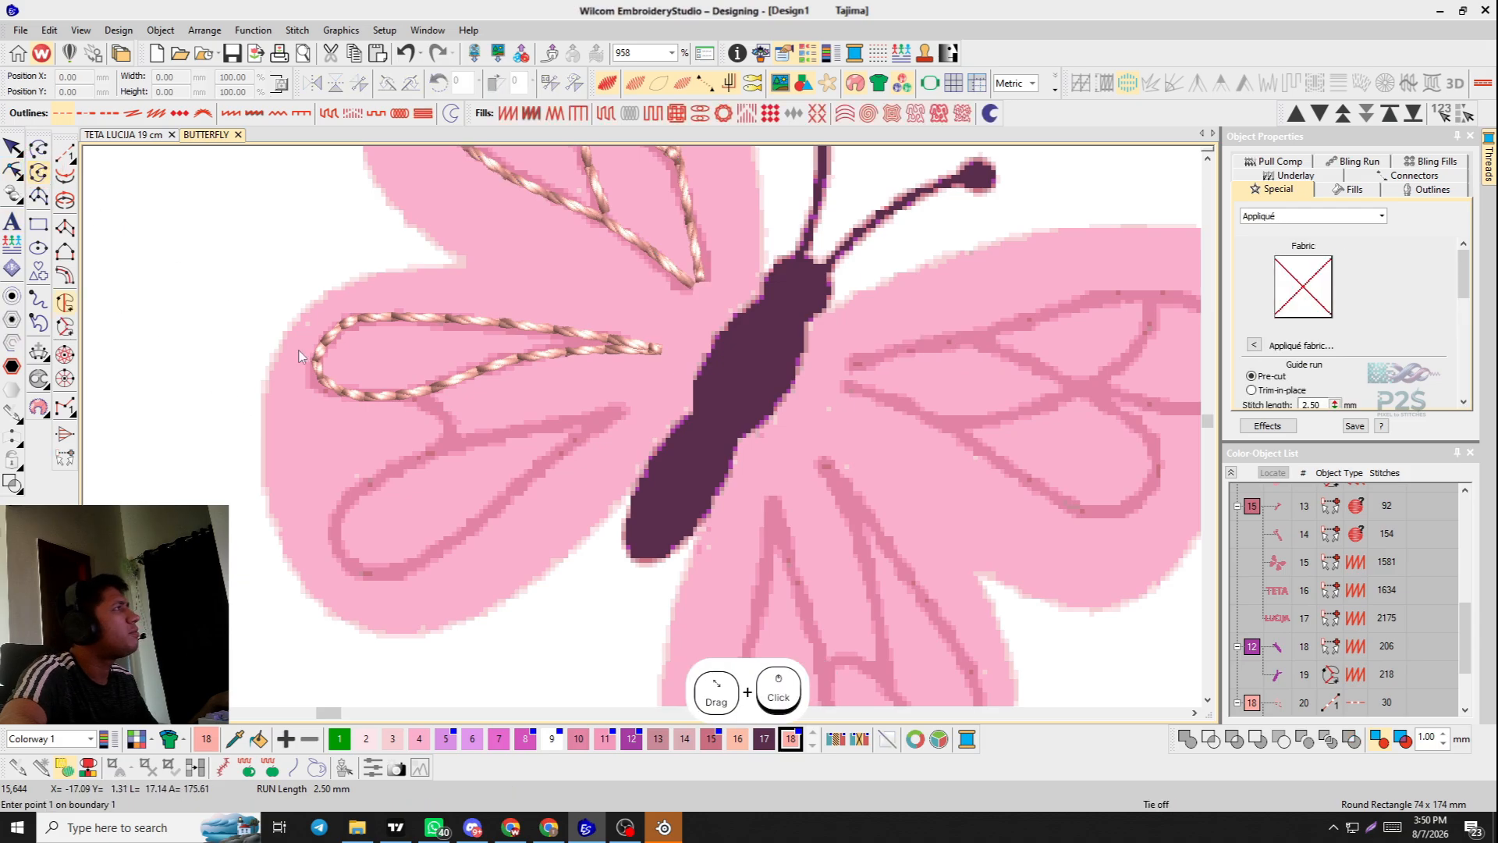
pyautogui.scroll(3, 306, 378)
pyautogui.scroll(2, 1041, 507)
pyautogui.scroll(-2, 769, 368)
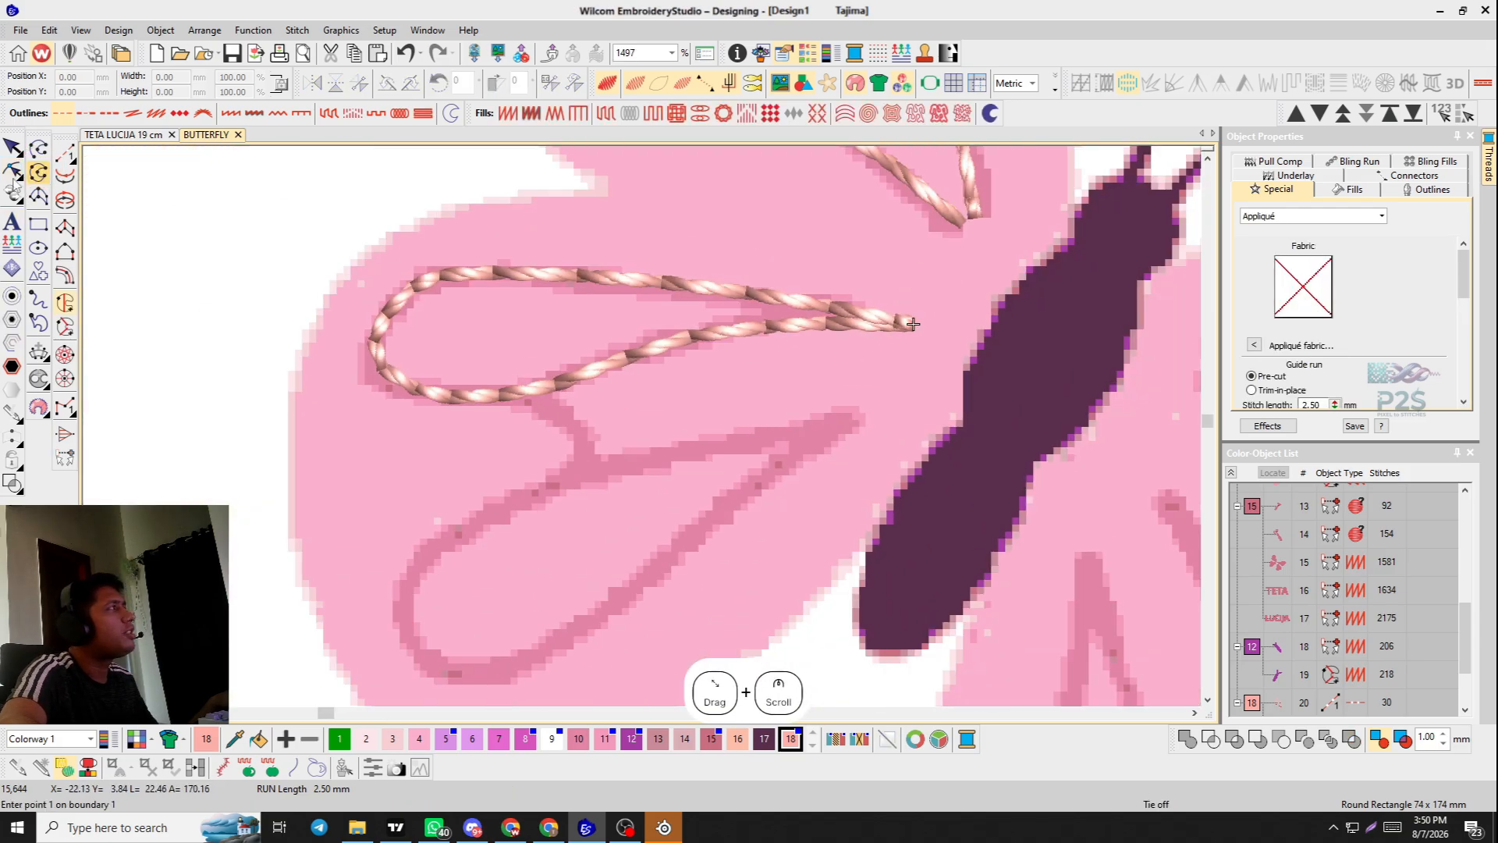
pyautogui.click(834, 425)
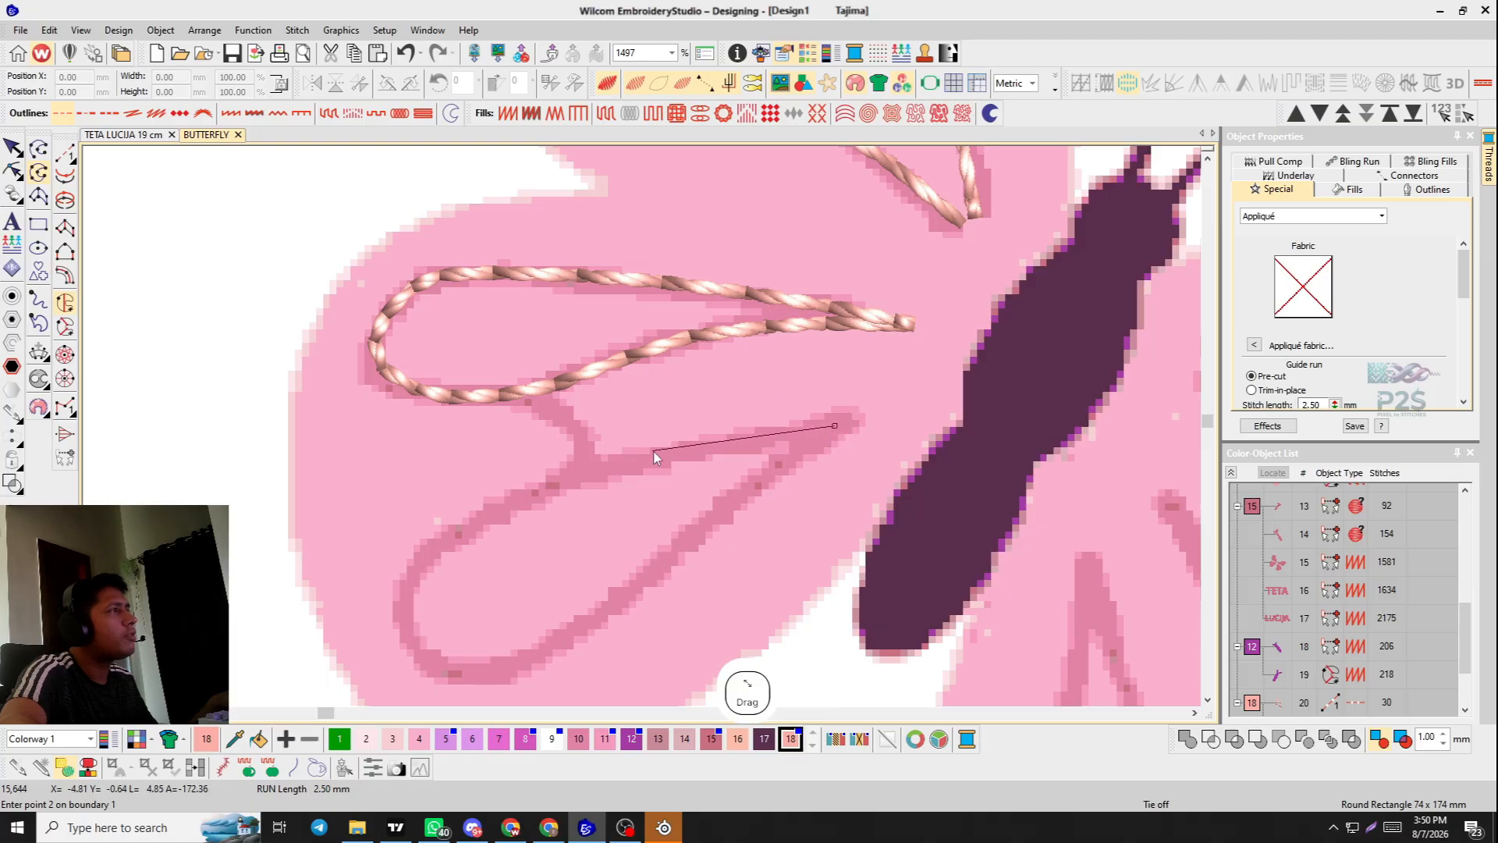
pyautogui.click(647, 453)
pyautogui.click(472, 521)
pyautogui.click(391, 601)
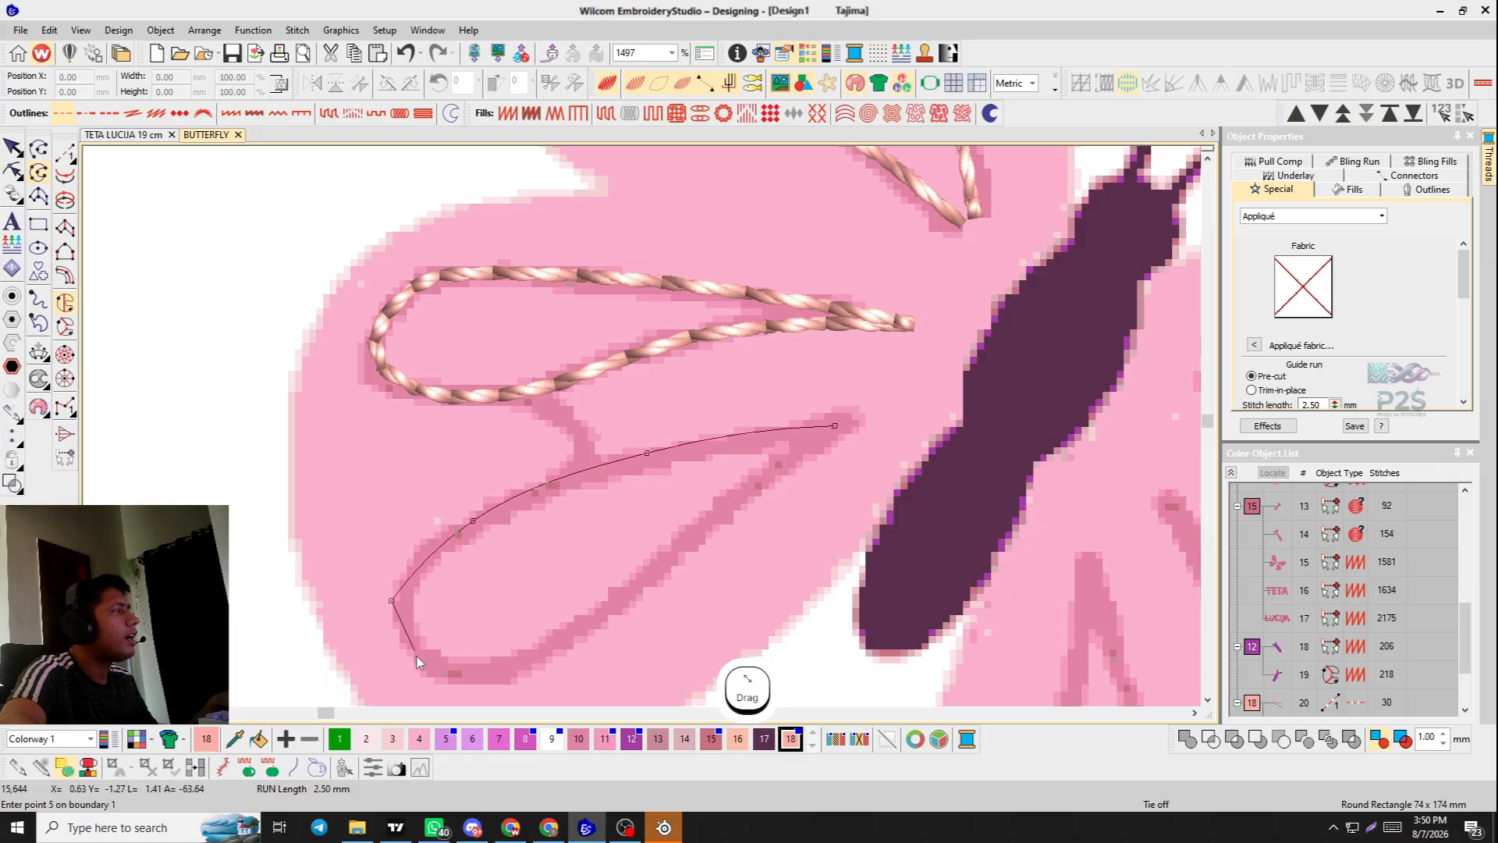
pyautogui.click(417, 661)
pyautogui.click(502, 665)
pyautogui.click(632, 599)
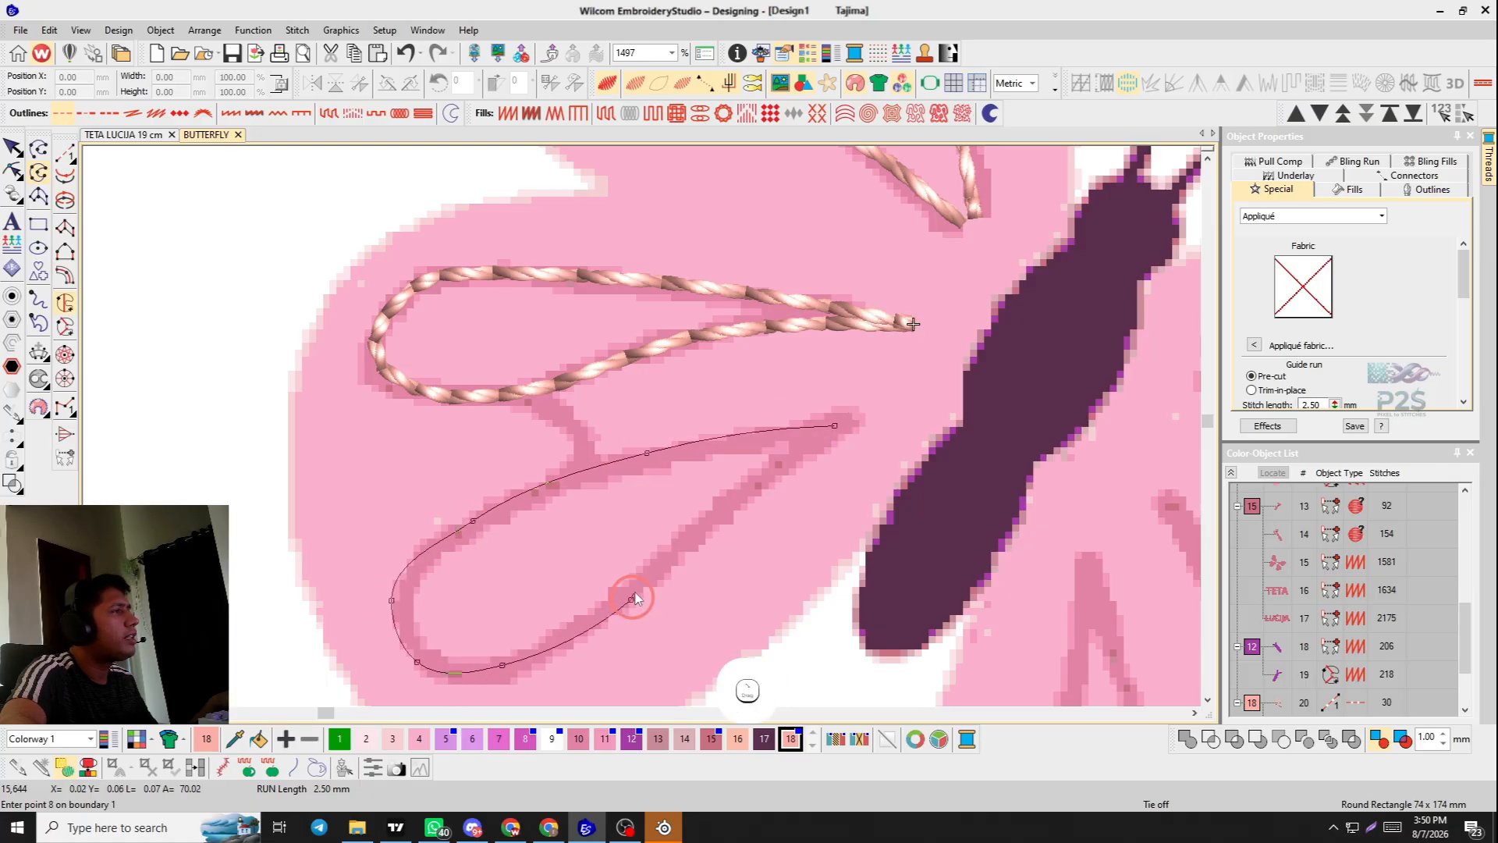
pyautogui.click(760, 468)
pyautogui.click(834, 428)
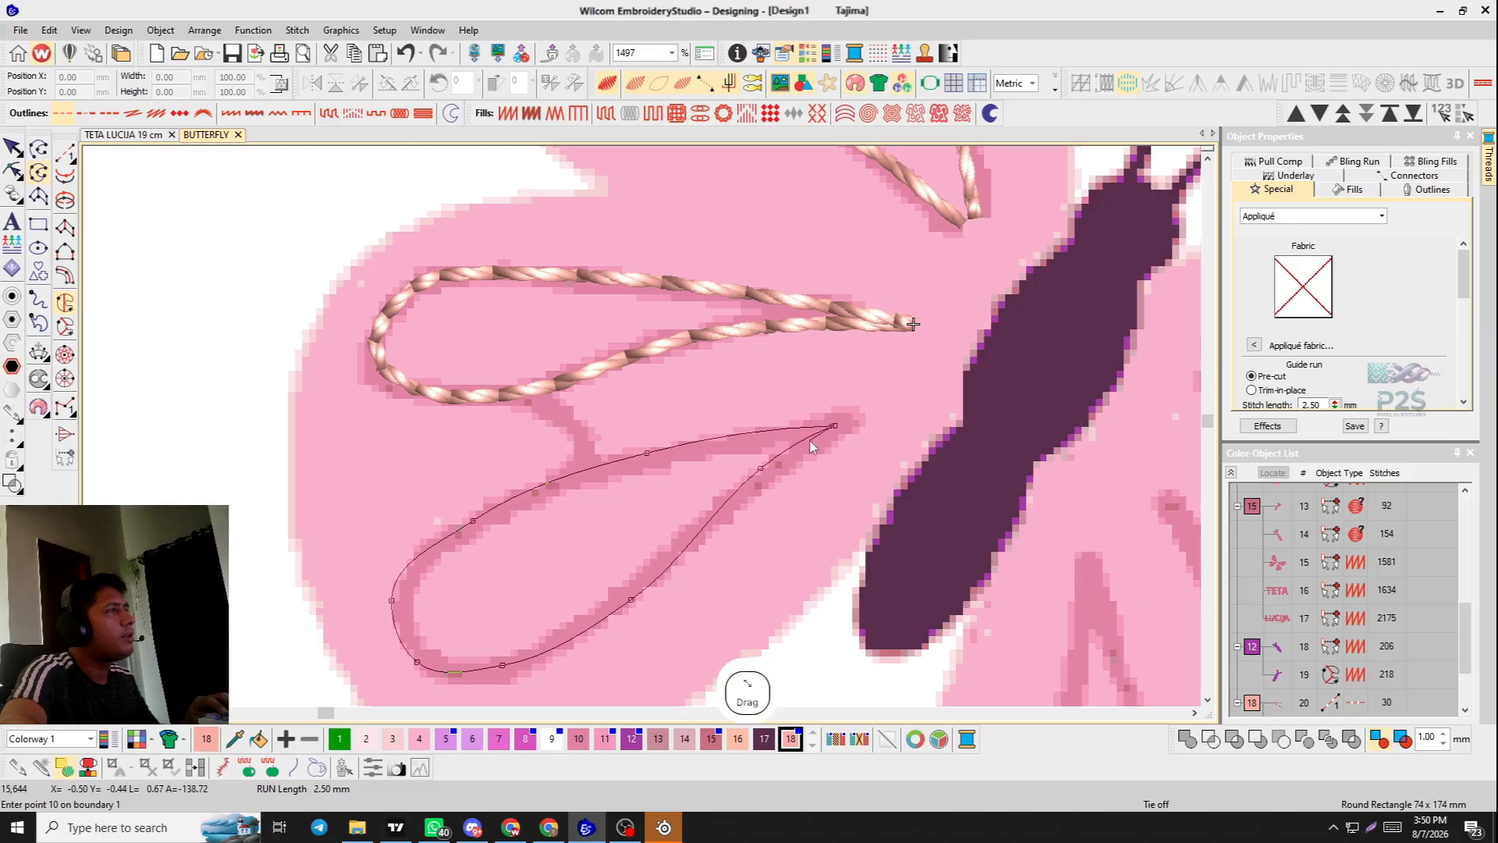
# Remove the teardrop outline's last two points, place one final point just short of the tip and finish the closed run.
pyautogui.scroll(1, 648, 427)
pyautogui.press('BackSpace')
pyautogui.press('BackSpace')
pyautogui.scroll(-3, 647, 428)
pyautogui.scroll(2, 655, 427)
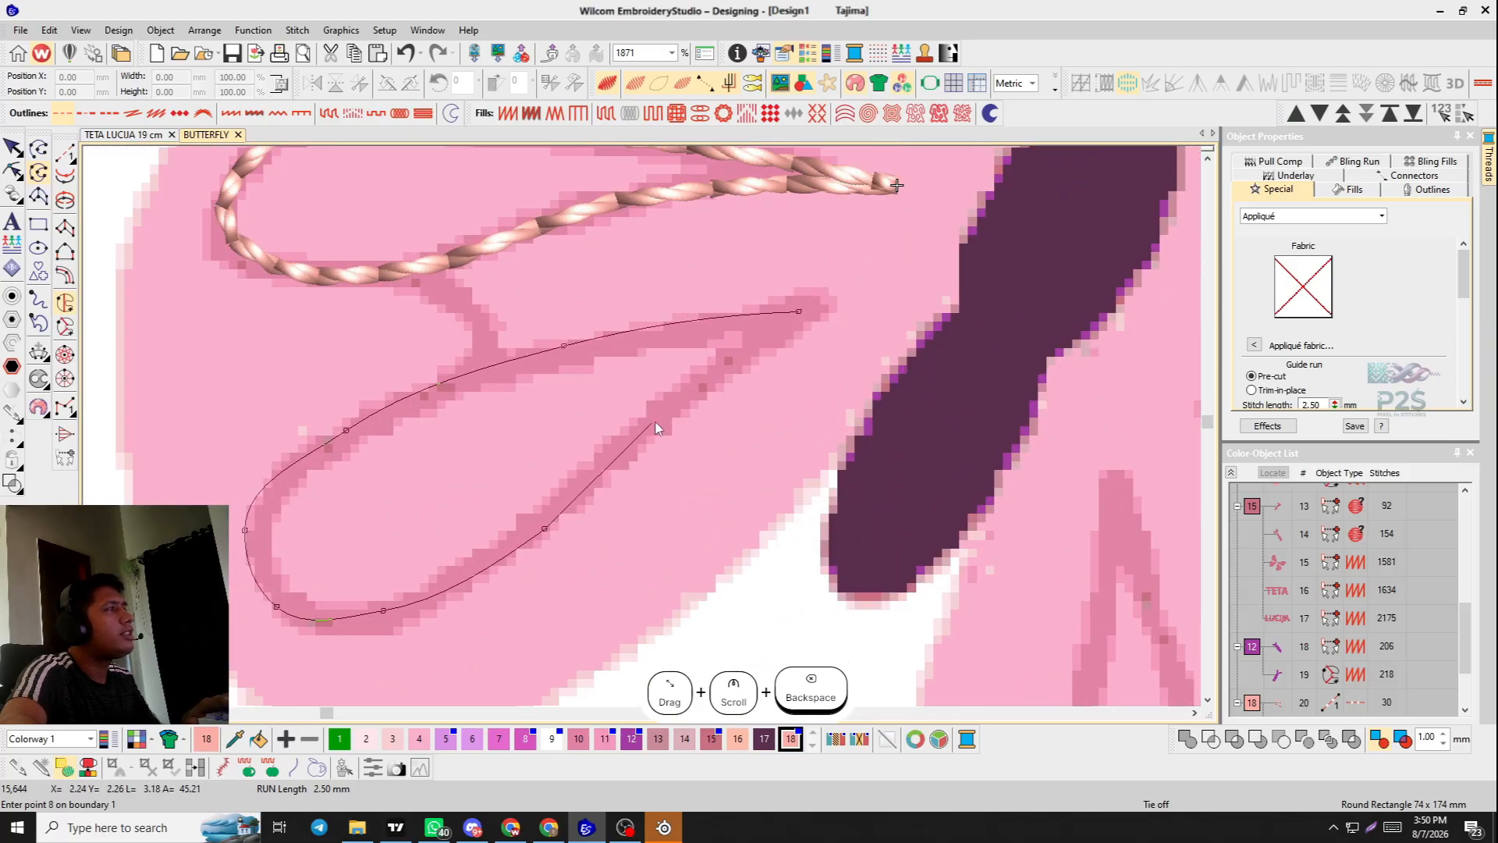
pyautogui.click(735, 357)
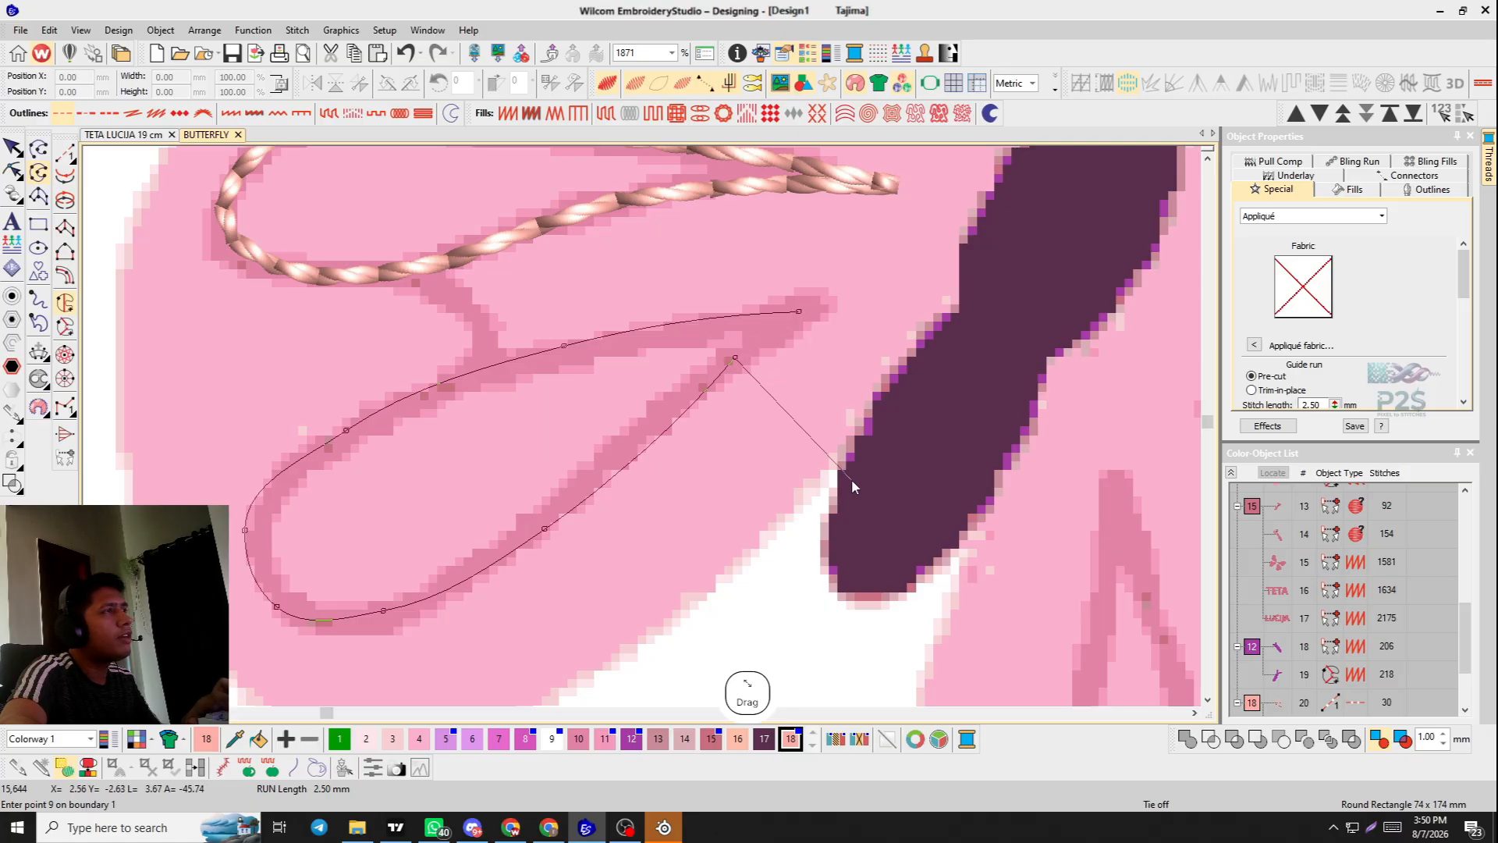
pyautogui.press('Return')
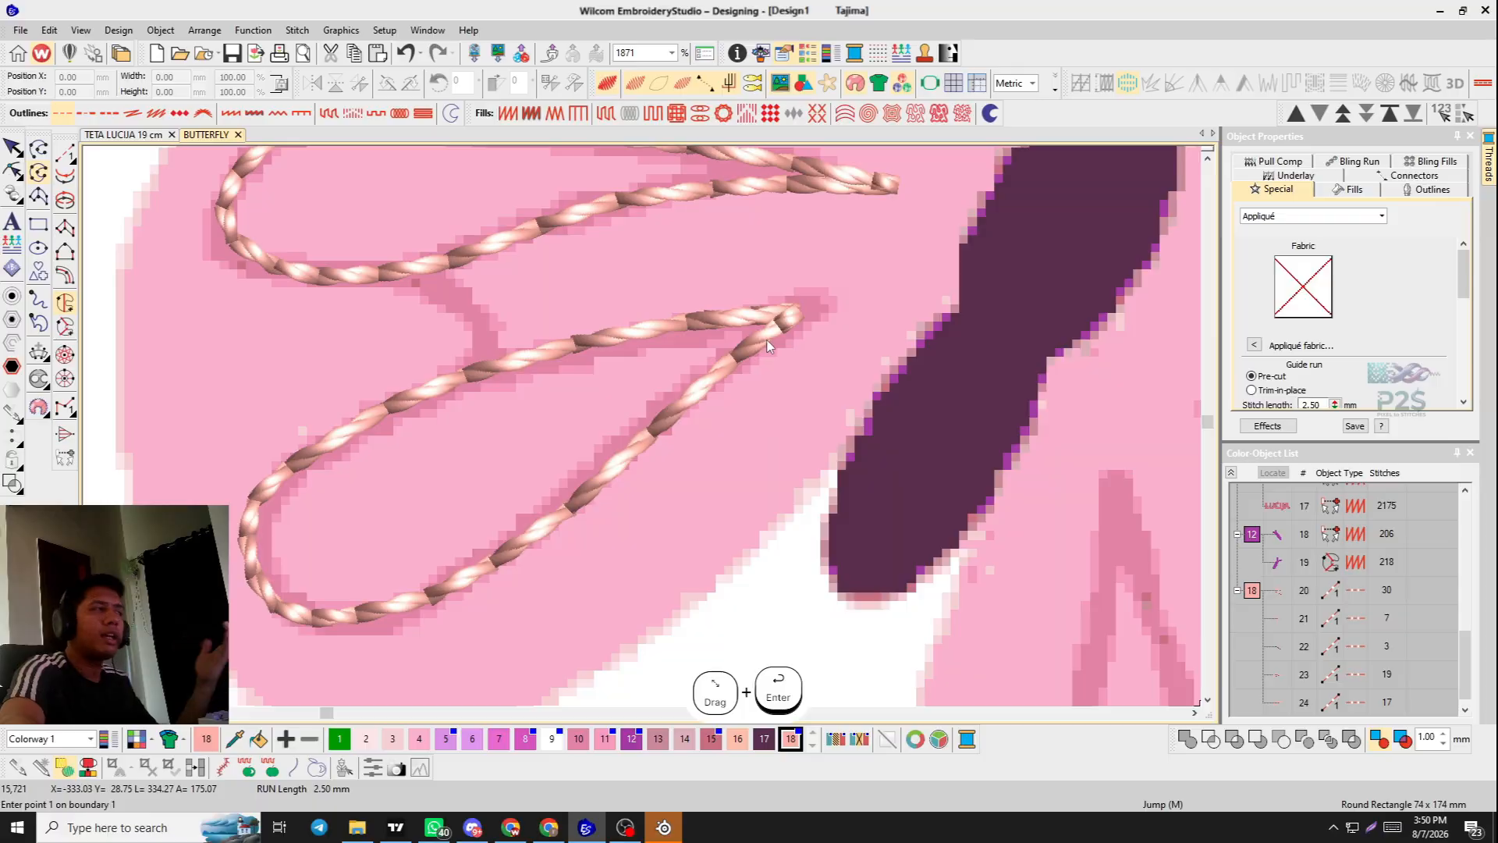
# Digitize a closed circular run about 8 by 7.5 mm from four curve points, beside the upper-left wing.
pyautogui.scroll(-4, 644, 432)
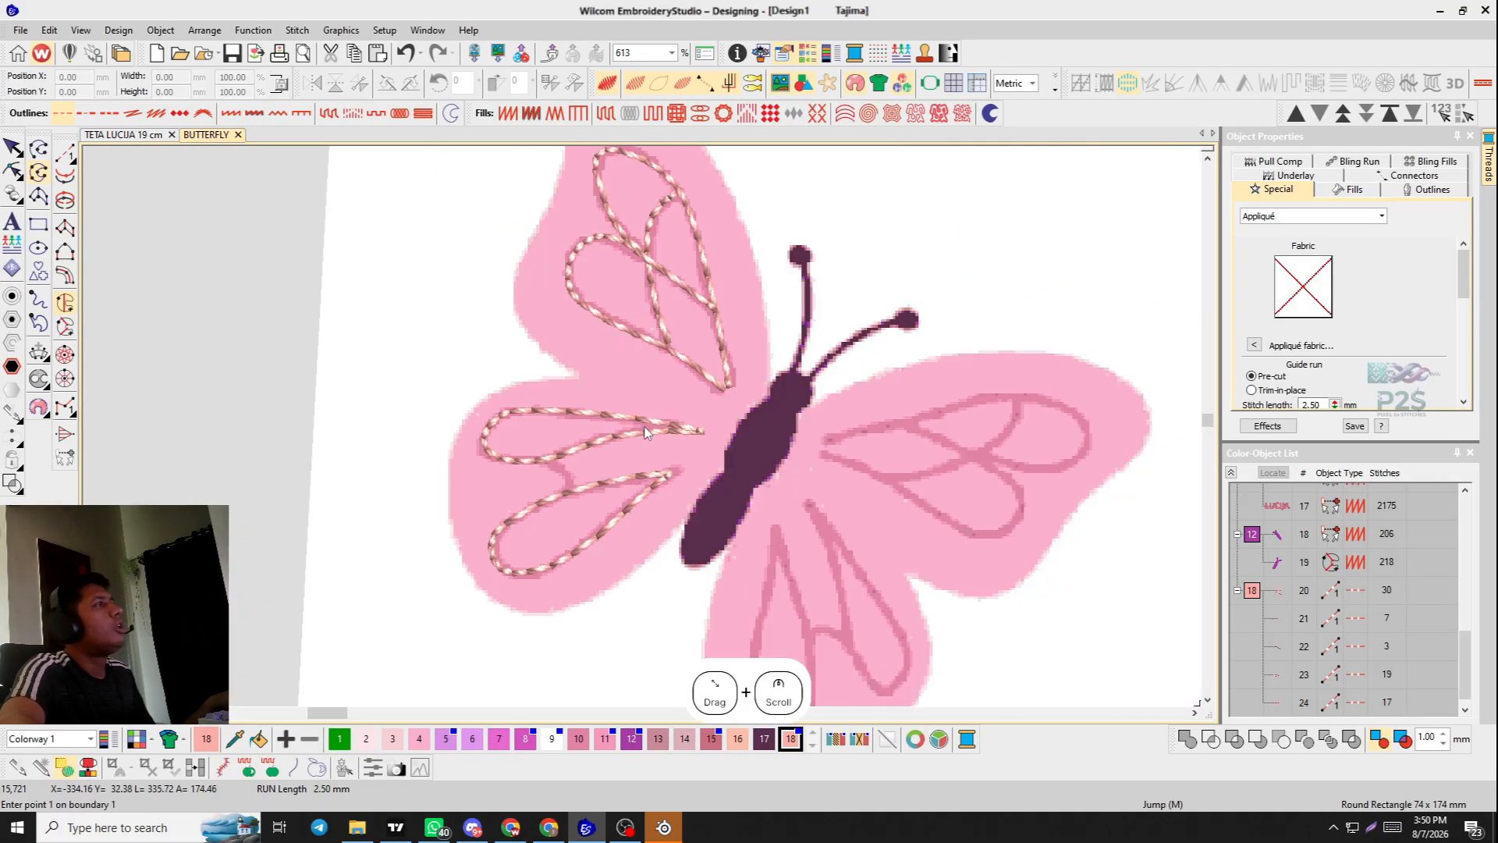
pyautogui.click(192, 309)
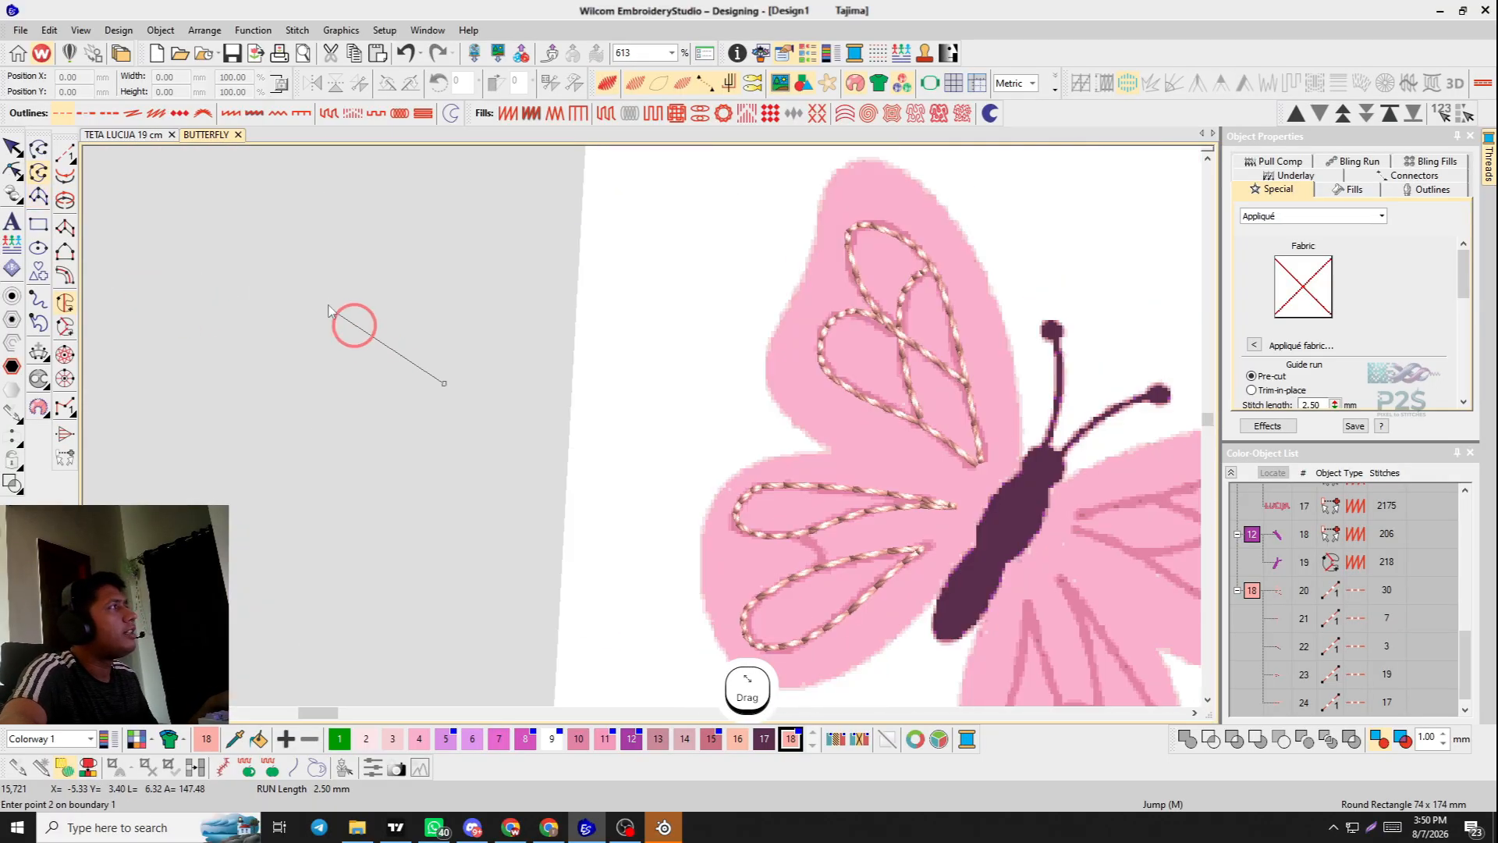
pyautogui.press('BackSpace')
pyautogui.scroll(3, 986, 523)
pyautogui.scroll(-4, 641, 425)
pyautogui.scroll(4, 656, 414)
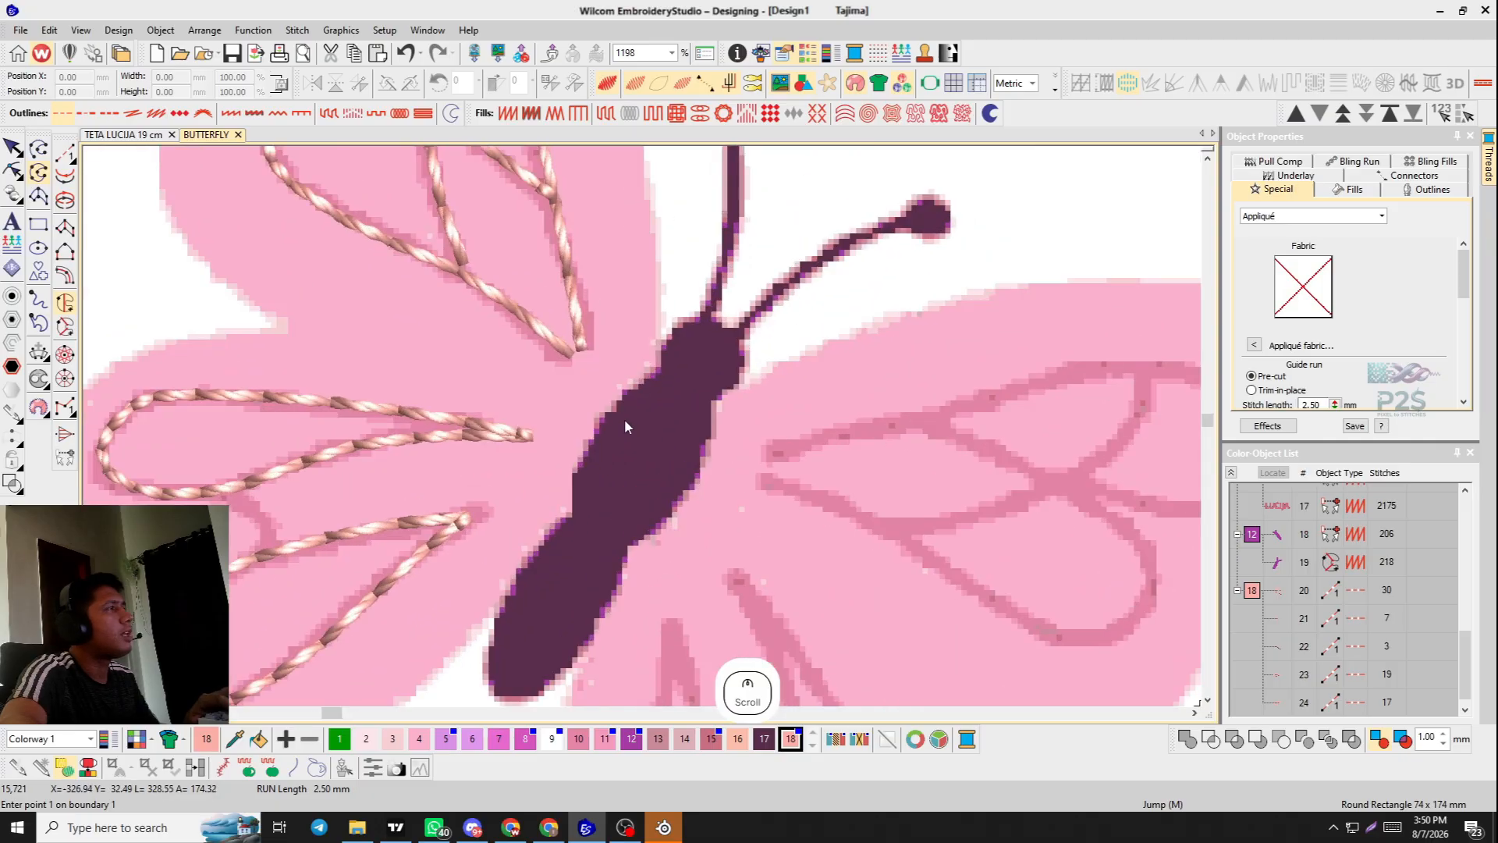
pyautogui.scroll(-4, 624, 418)
pyautogui.scroll(4, 479, 331)
pyautogui.rightClick(533, 550)
pyautogui.rightClick(474, 430)
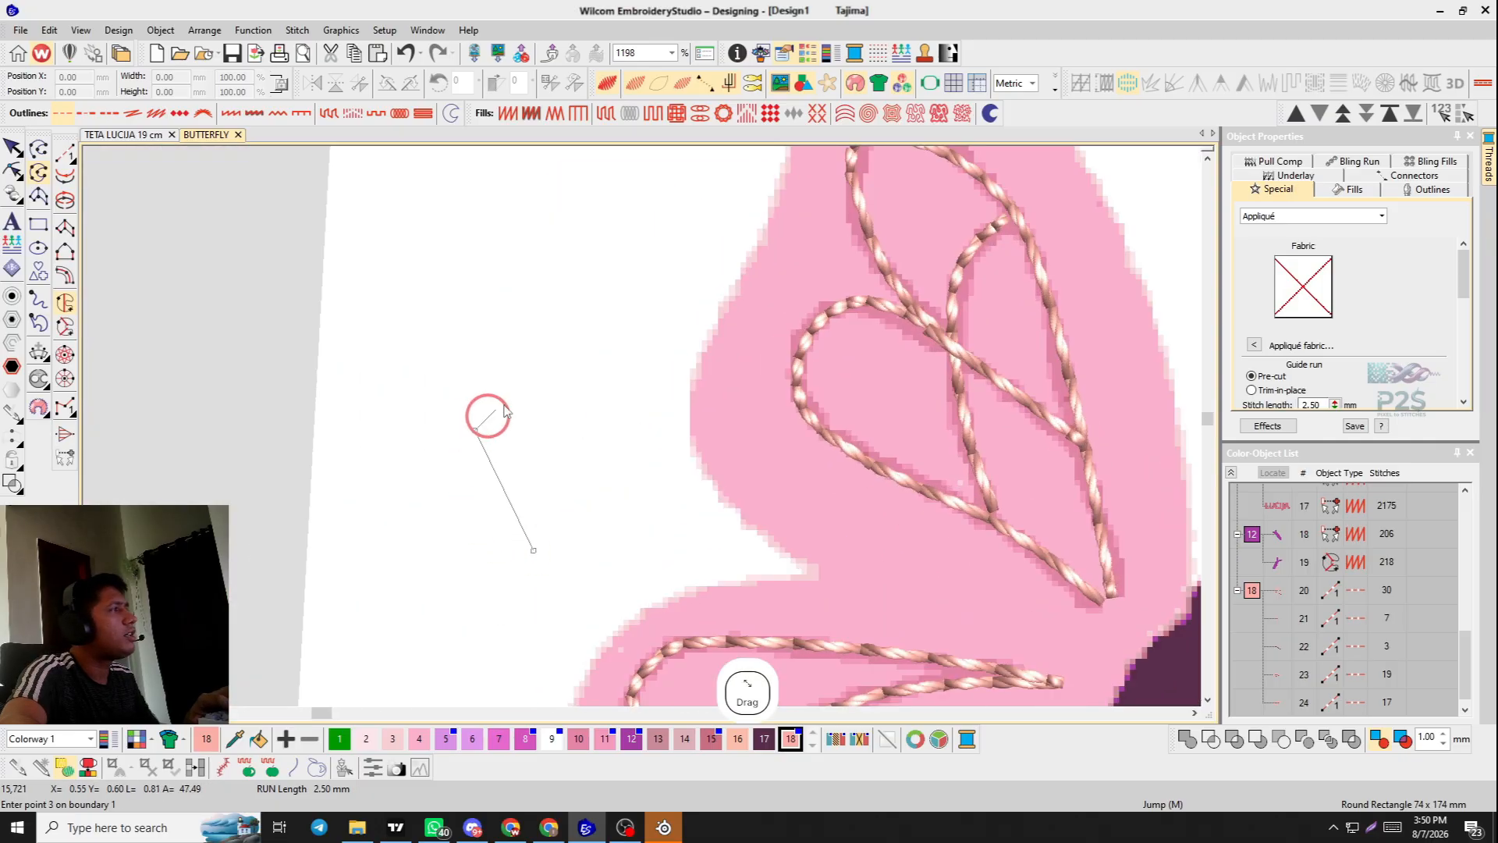
pyautogui.rightClick(643, 371)
pyautogui.rightClick(665, 567)
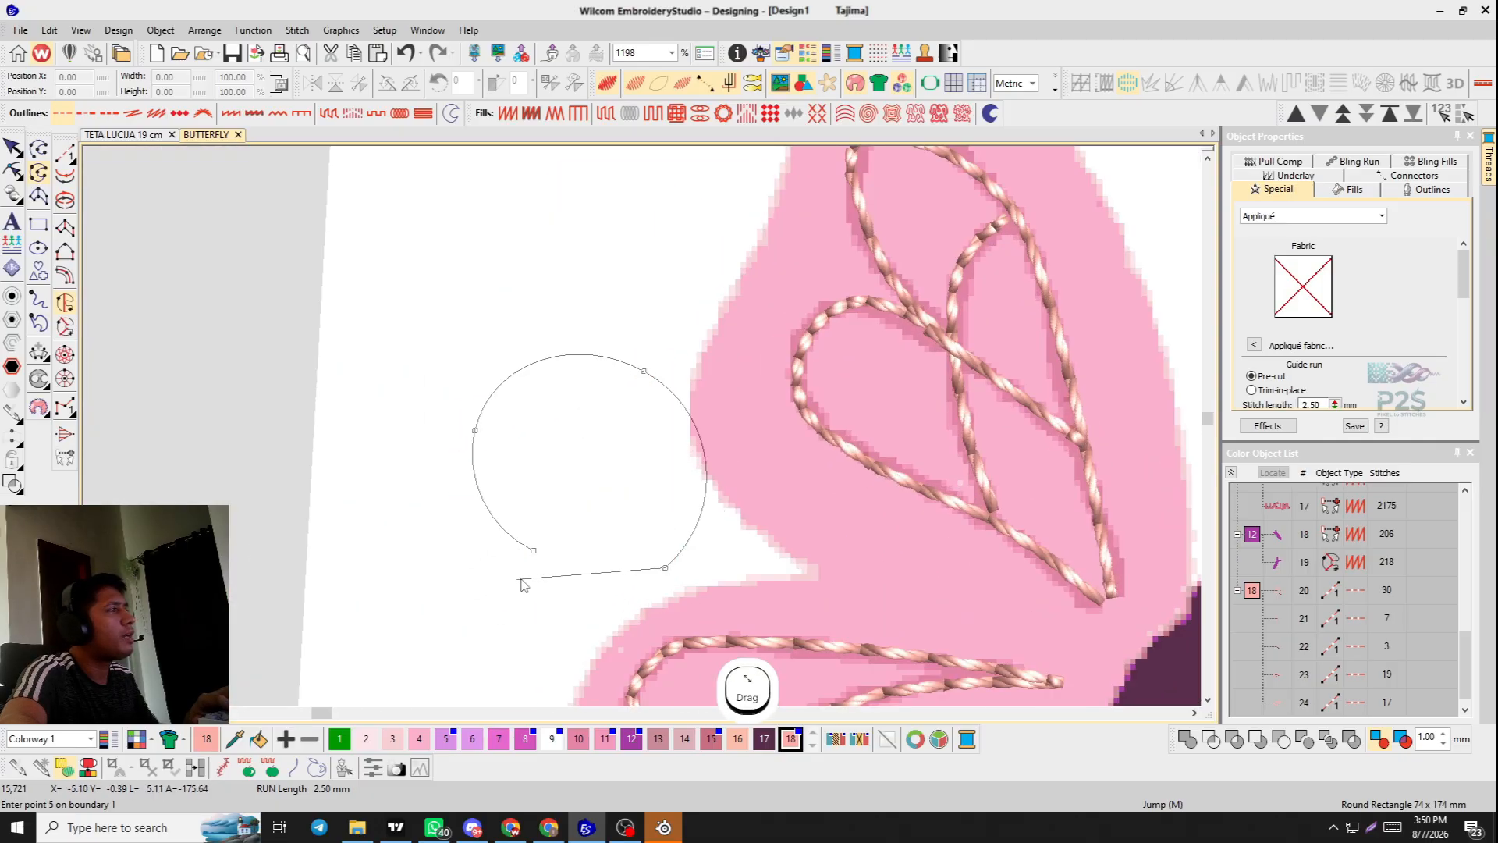
pyautogui.scroll(3, 523, 585)
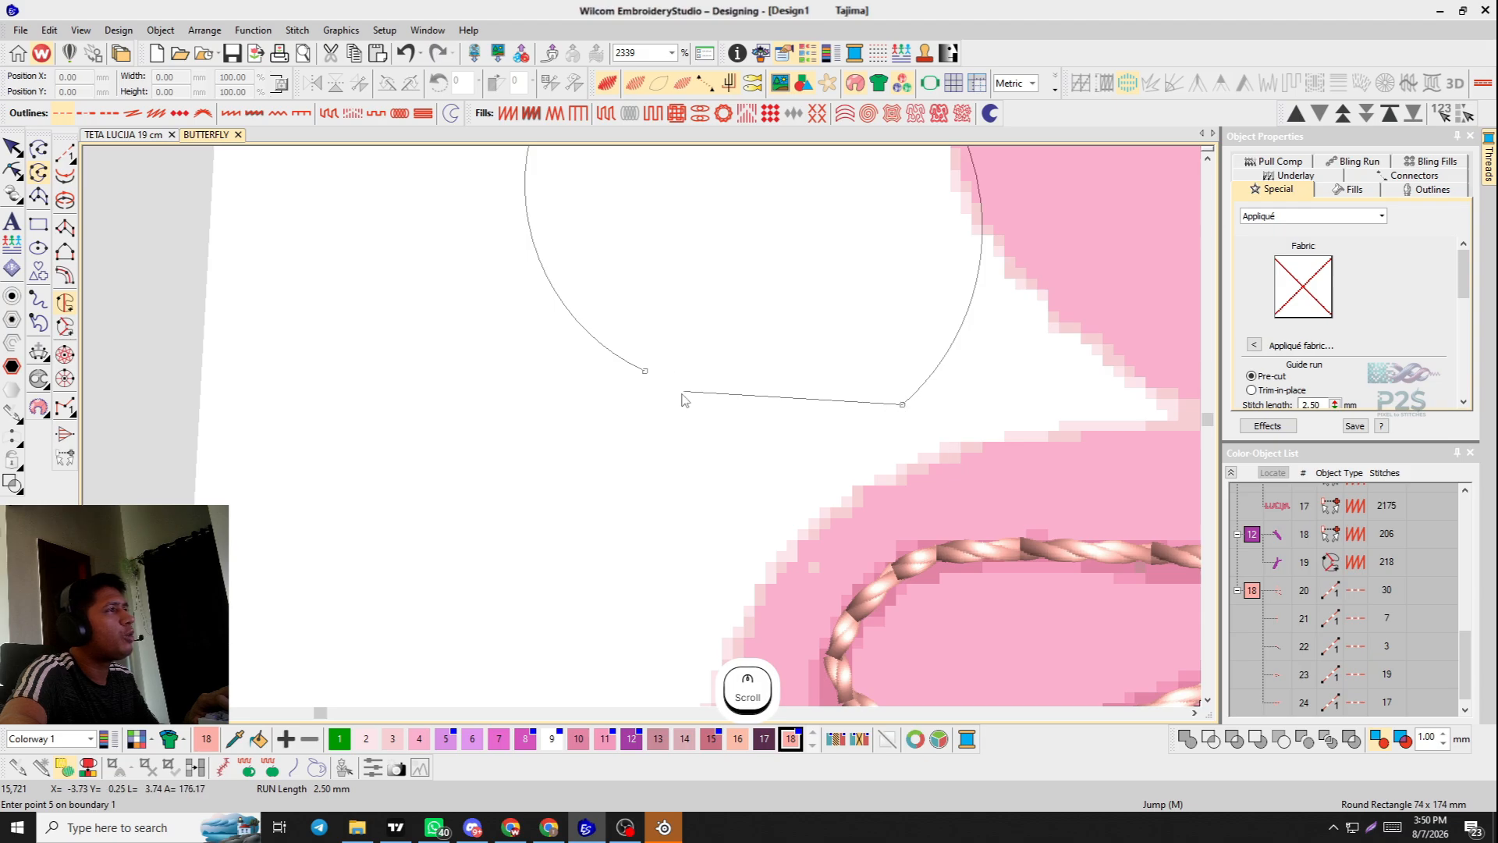
pyautogui.press('Return')
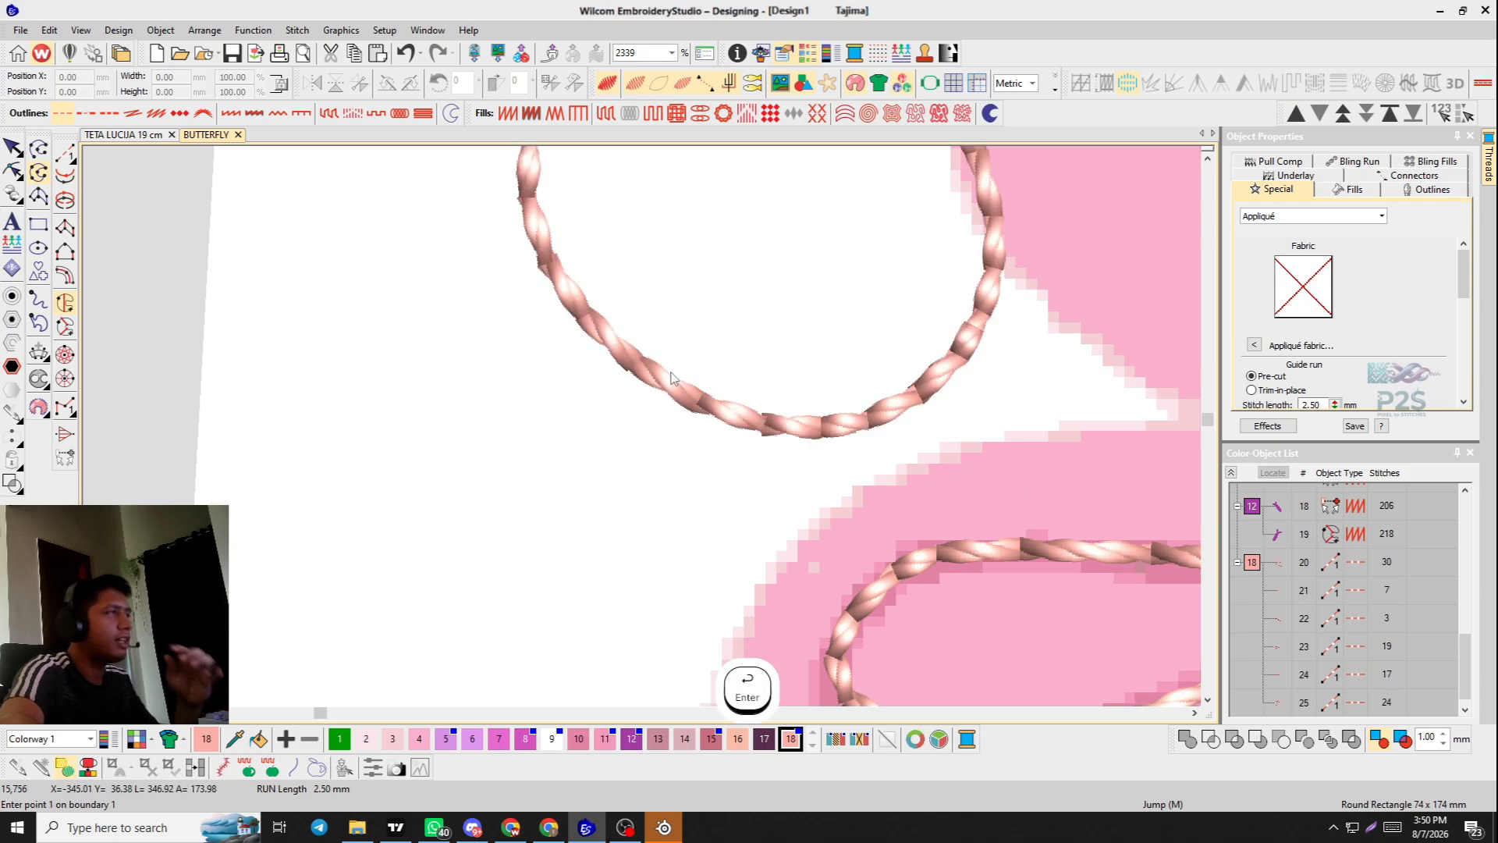
pyautogui.scroll(-6, 687, 386)
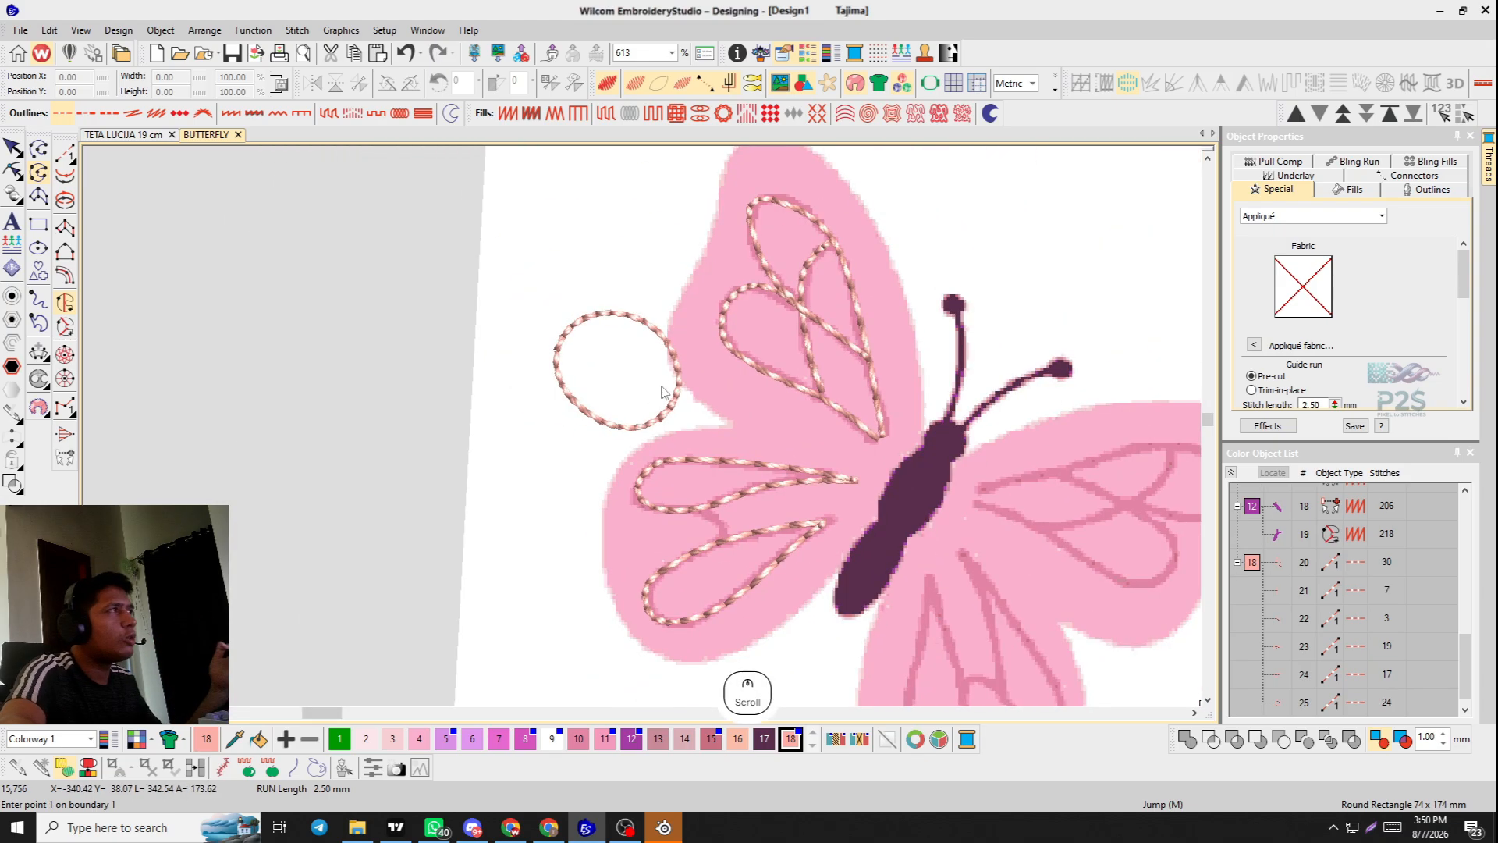
# Digitize a bent column outline about 11 by 11 mm from five pairs of edge points, above the circle beside the upper-left wing.
pyautogui.scroll(2, 665, 394)
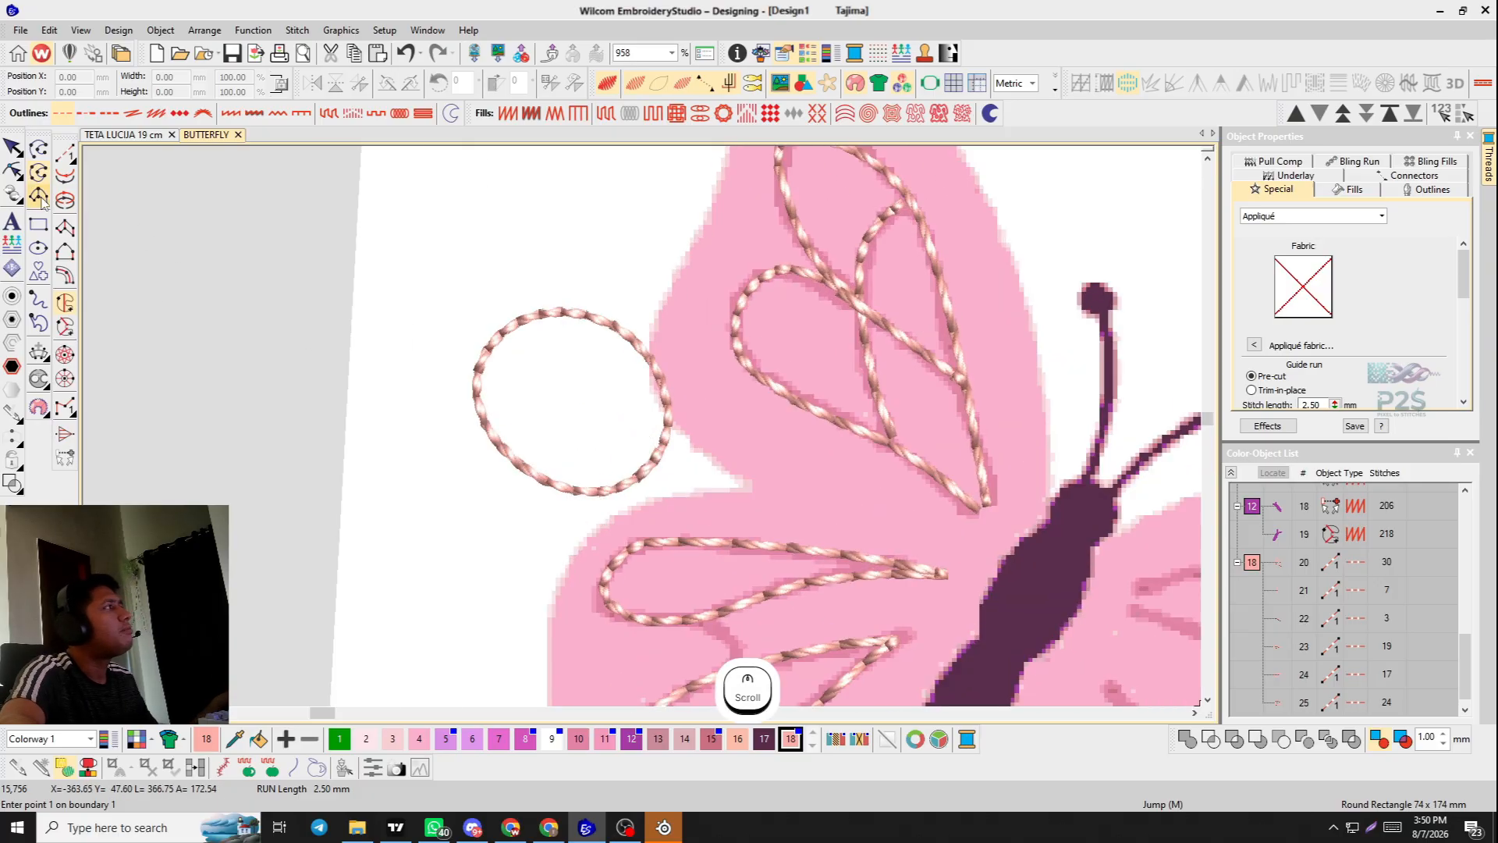
pyautogui.click(38, 248)
pyautogui.scroll(-1, 587, 285)
pyautogui.scroll(4, 645, 429)
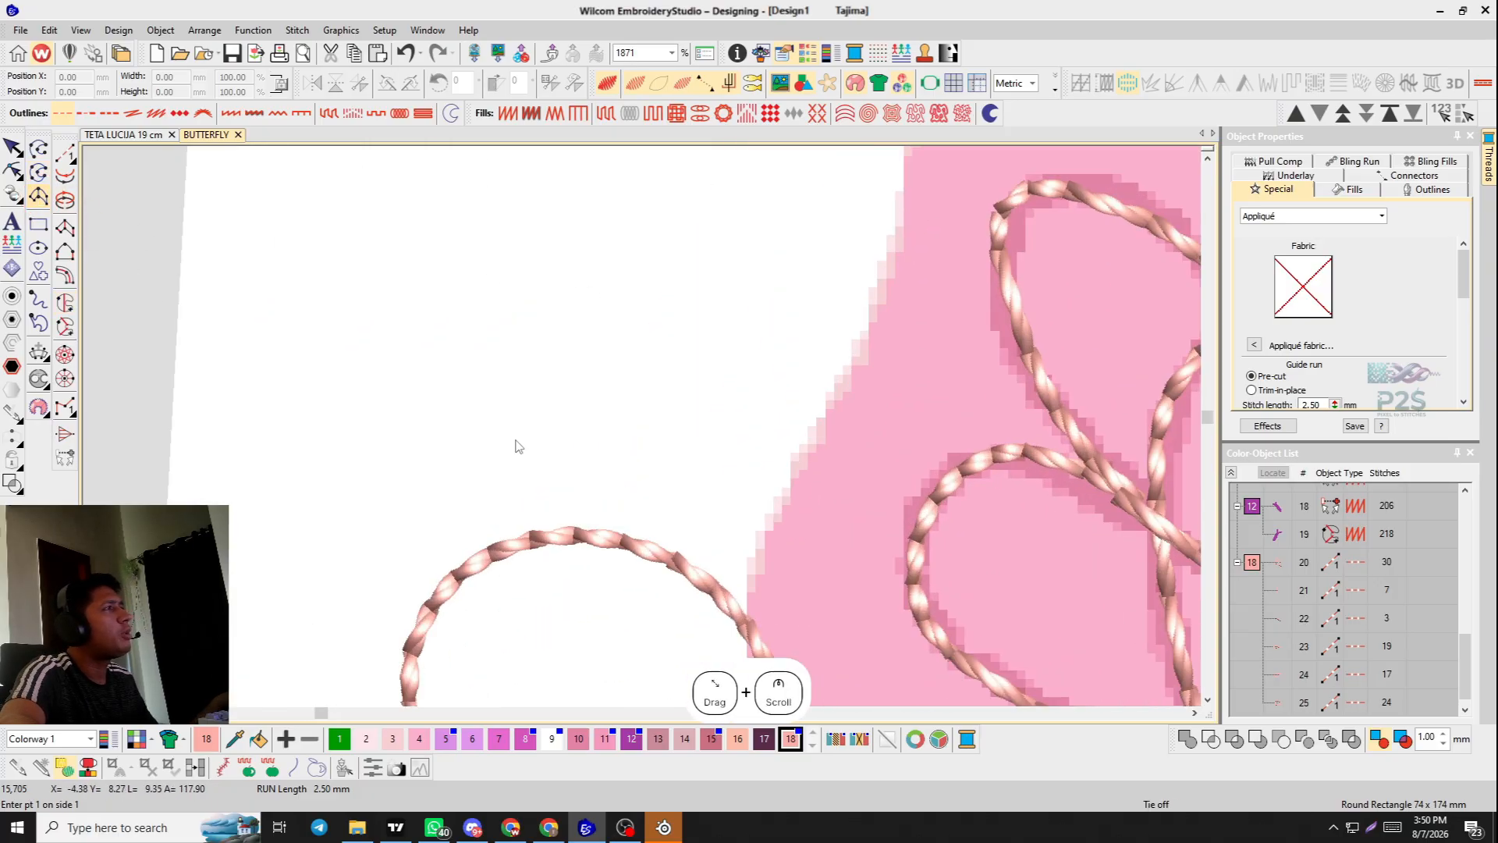
pyautogui.click(444, 342)
pyautogui.click(477, 445)
pyautogui.click(569, 288)
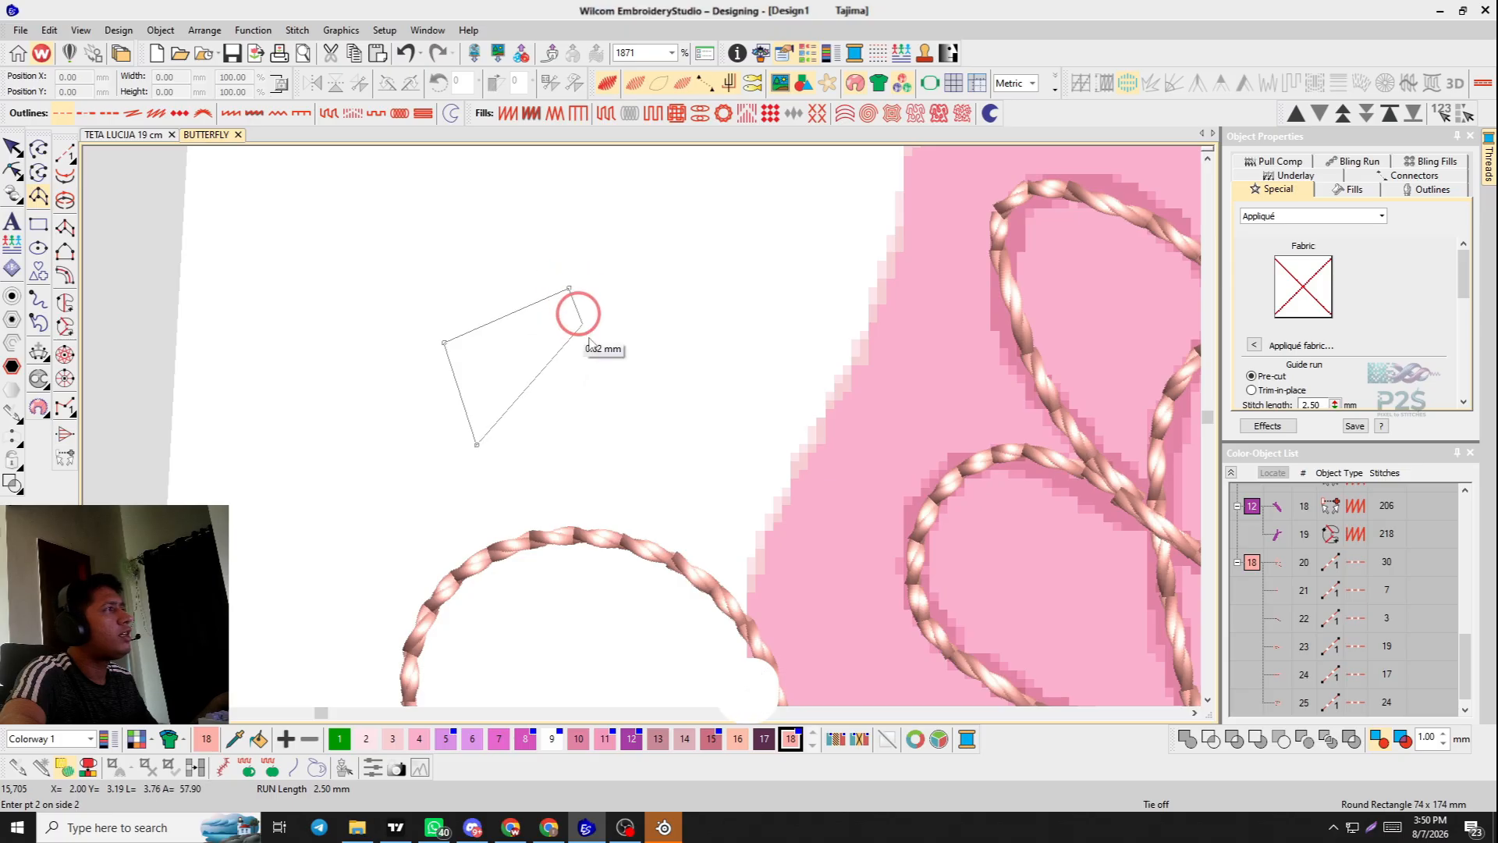
pyautogui.click(641, 383)
pyautogui.click(730, 230)
pyautogui.click(811, 302)
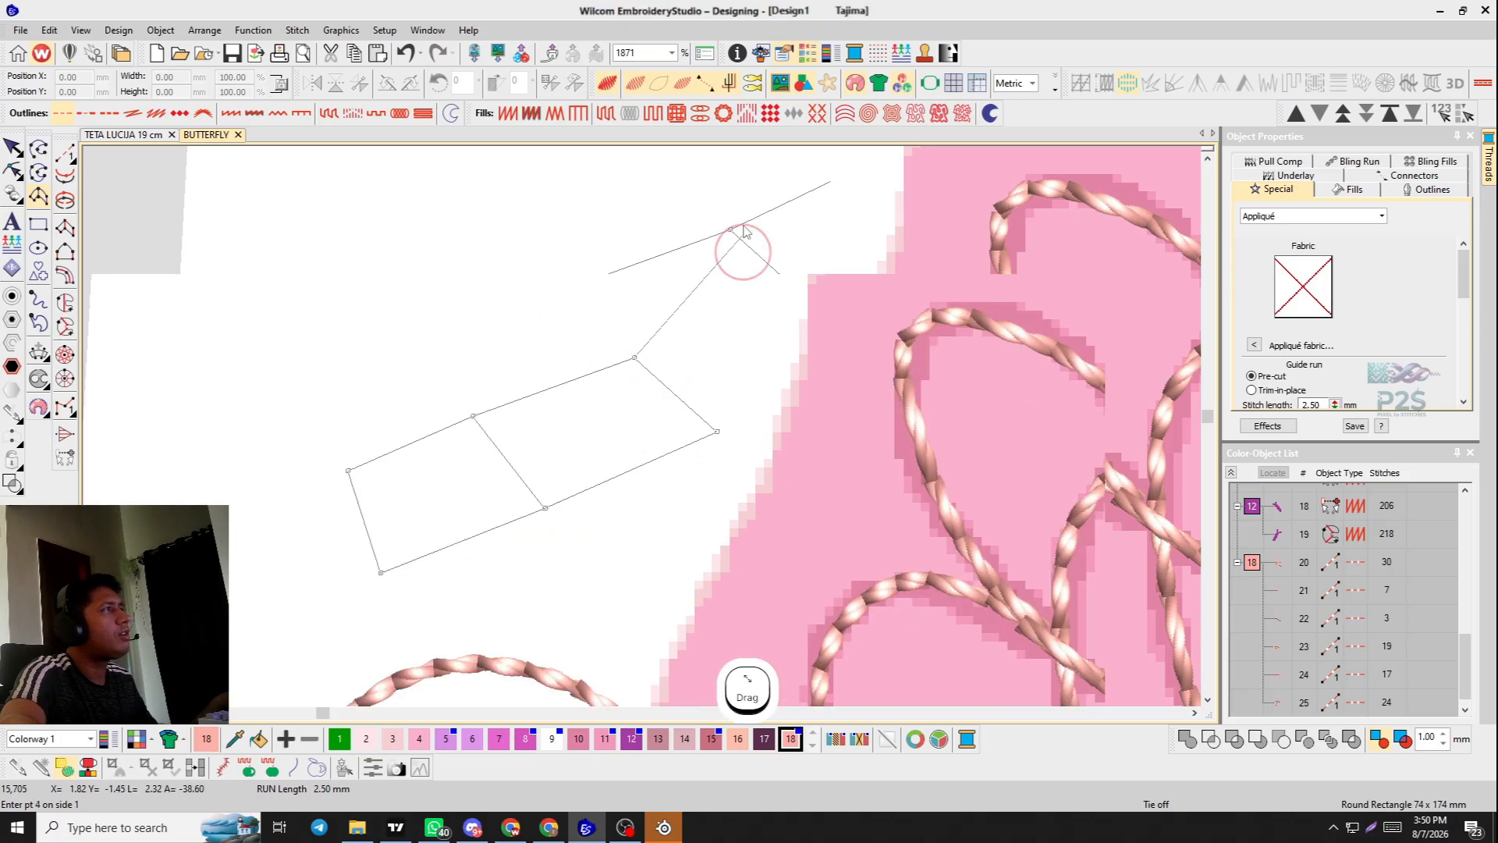
pyautogui.click(644, 231)
pyautogui.click(779, 254)
pyautogui.click(731, 319)
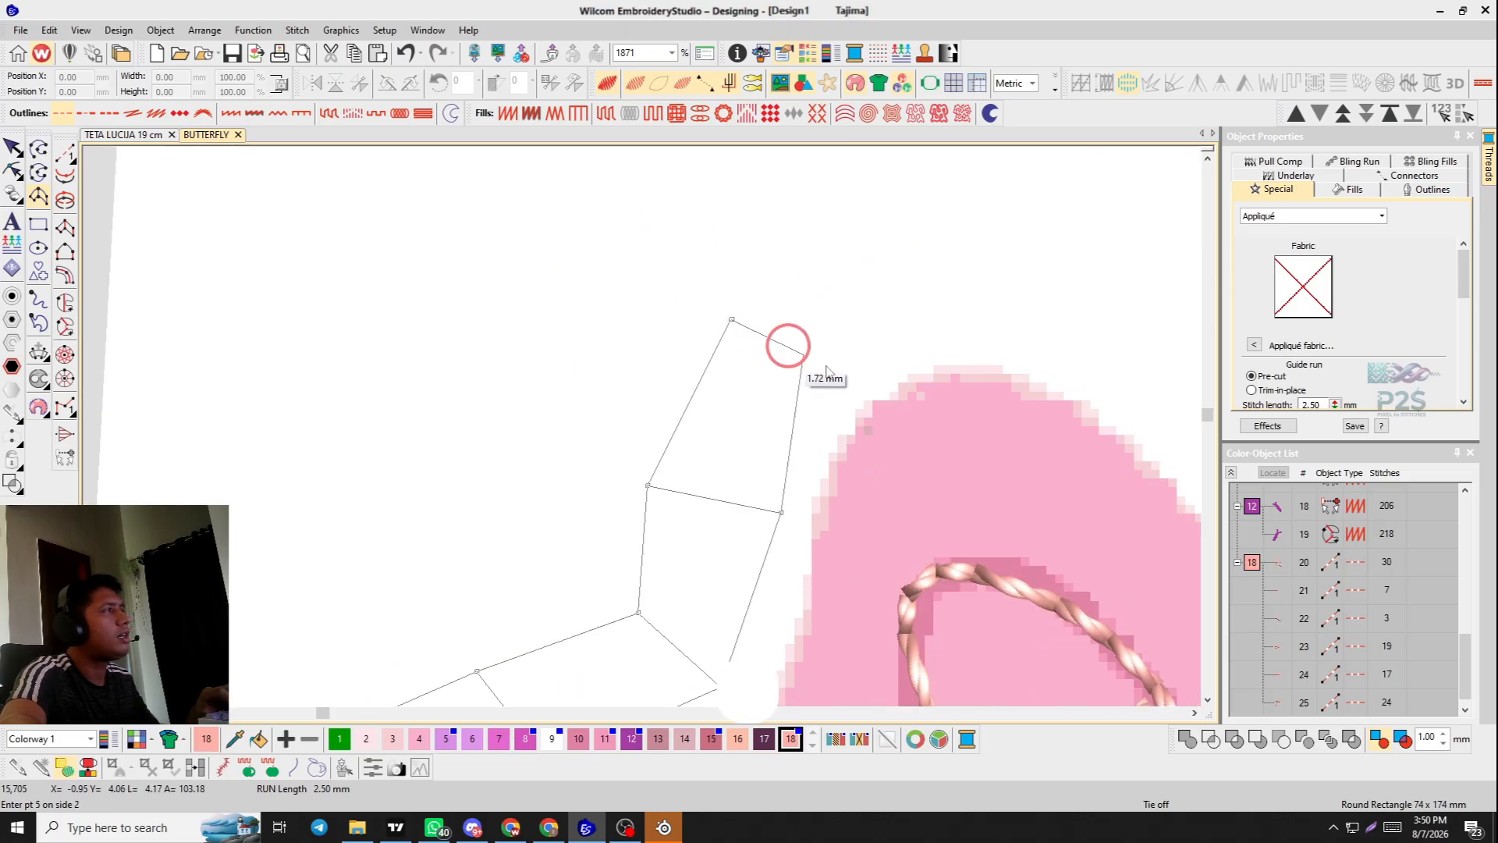
pyautogui.press('Return')
pyautogui.scroll(-3, 486, 412)
pyautogui.scroll(1, 358, 555)
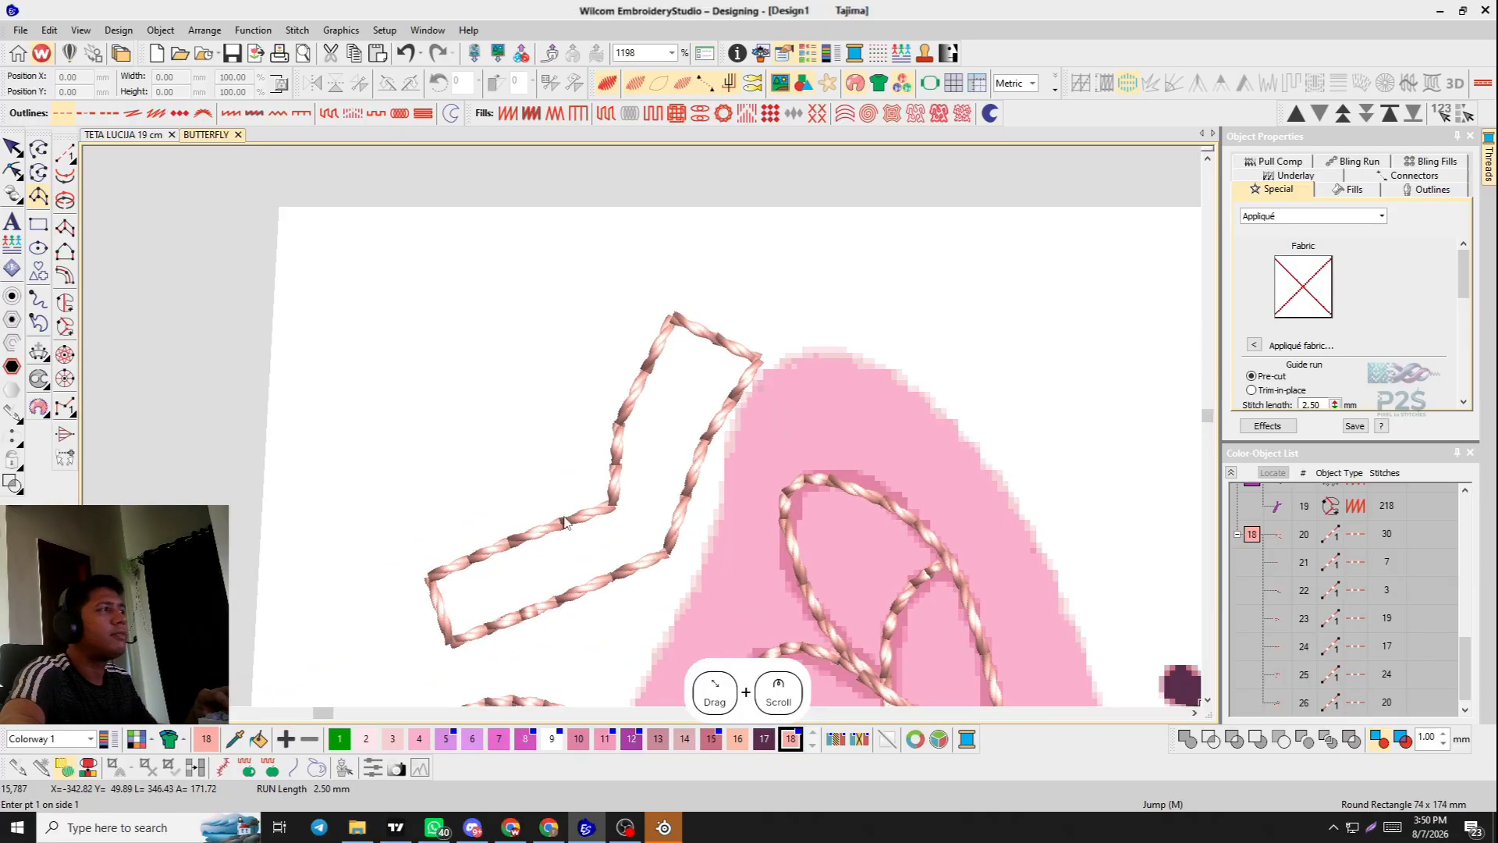
# Convert the bent column's run outline to a Satin fill.
pyautogui.click(13, 146)
pyautogui.scroll(-4, 643, 427)
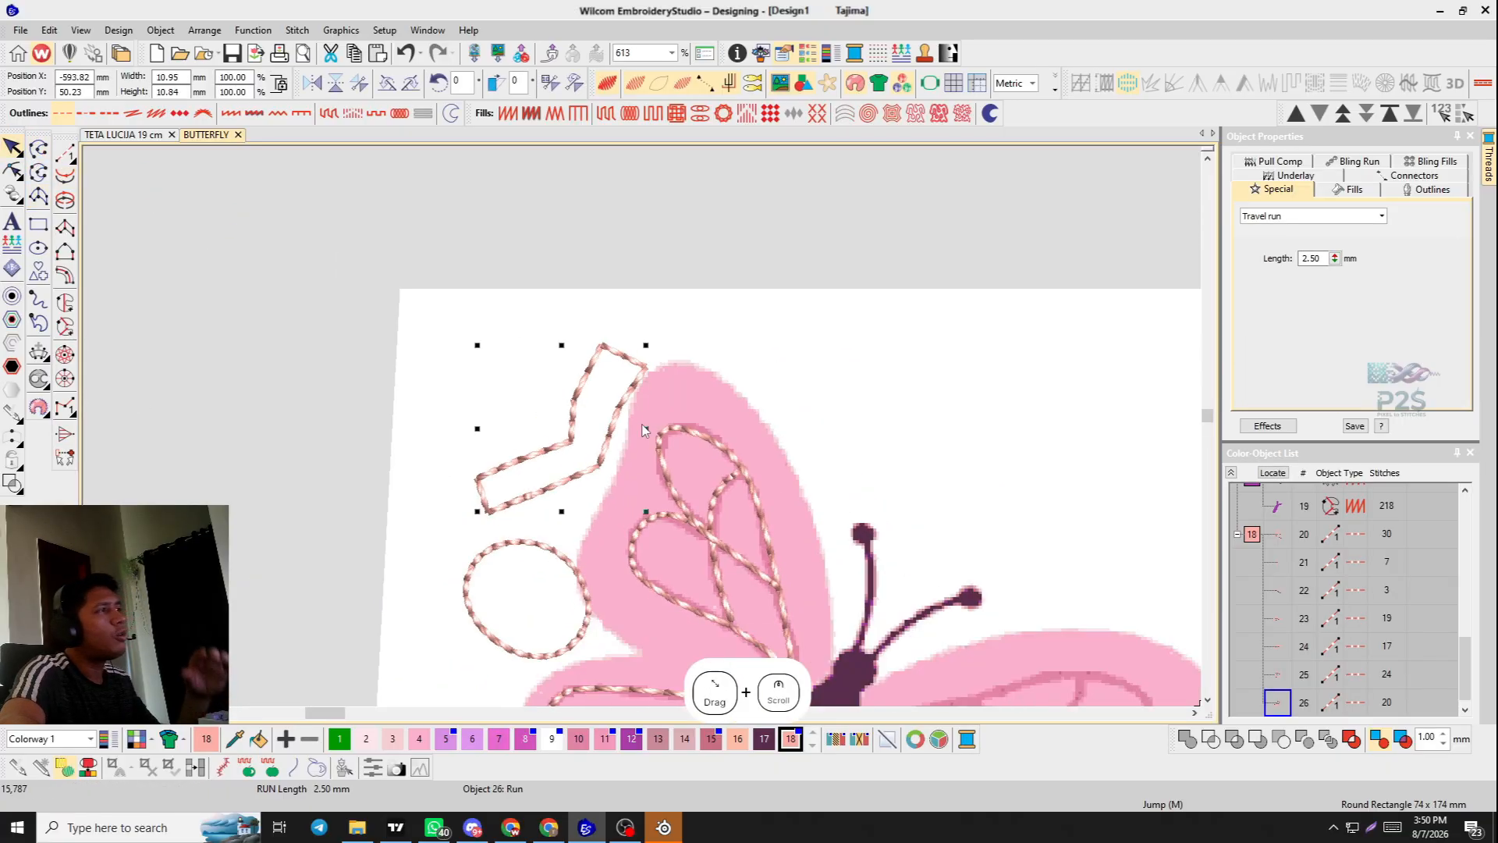
pyautogui.scroll(2, 640, 429)
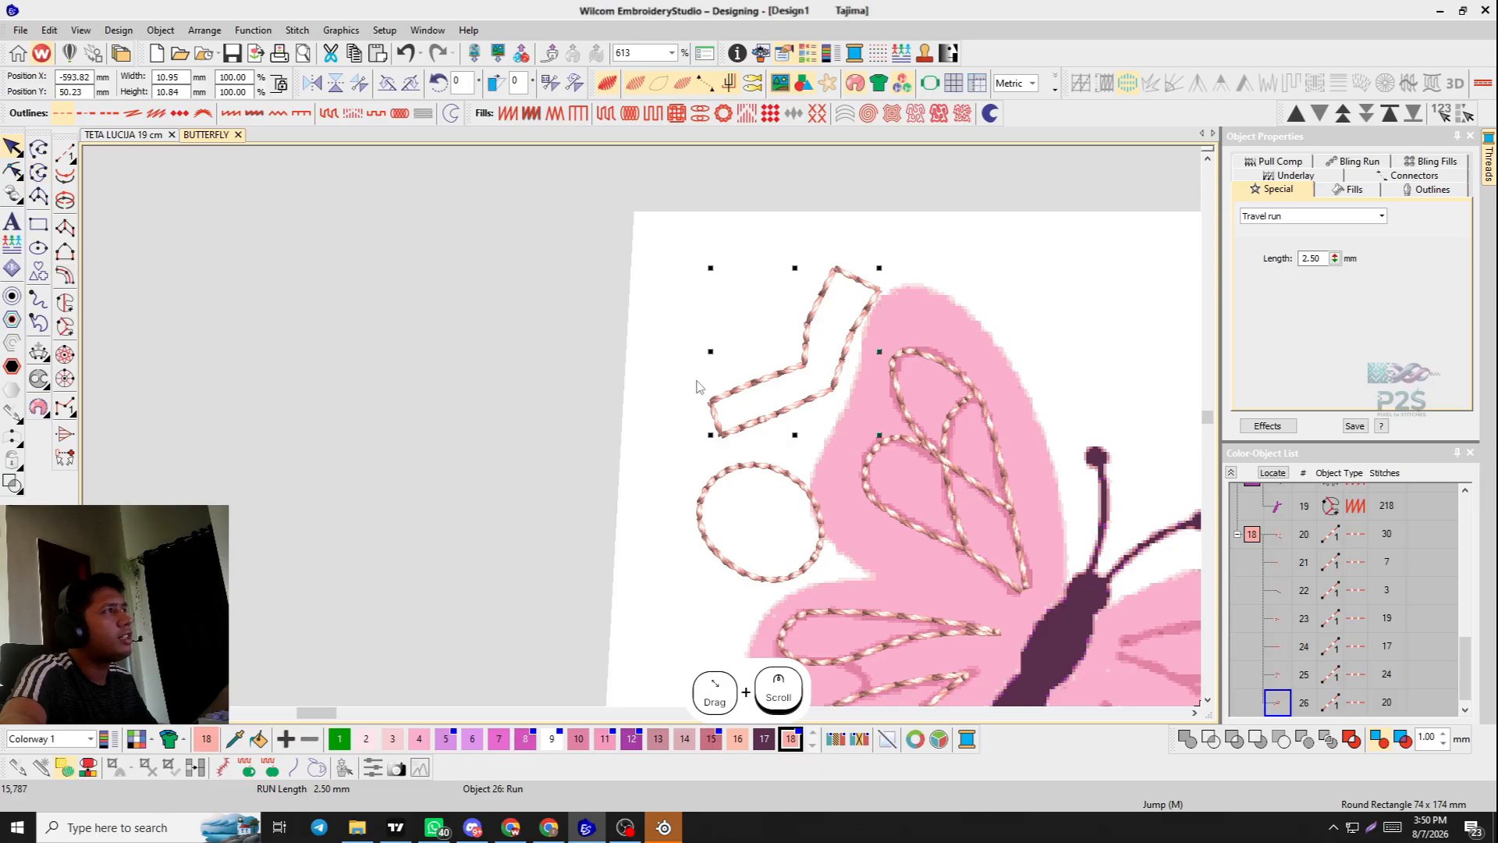
pyautogui.scroll(-2, 697, 386)
pyautogui.scroll(3, 643, 433)
pyautogui.scroll(-3, 540, 404)
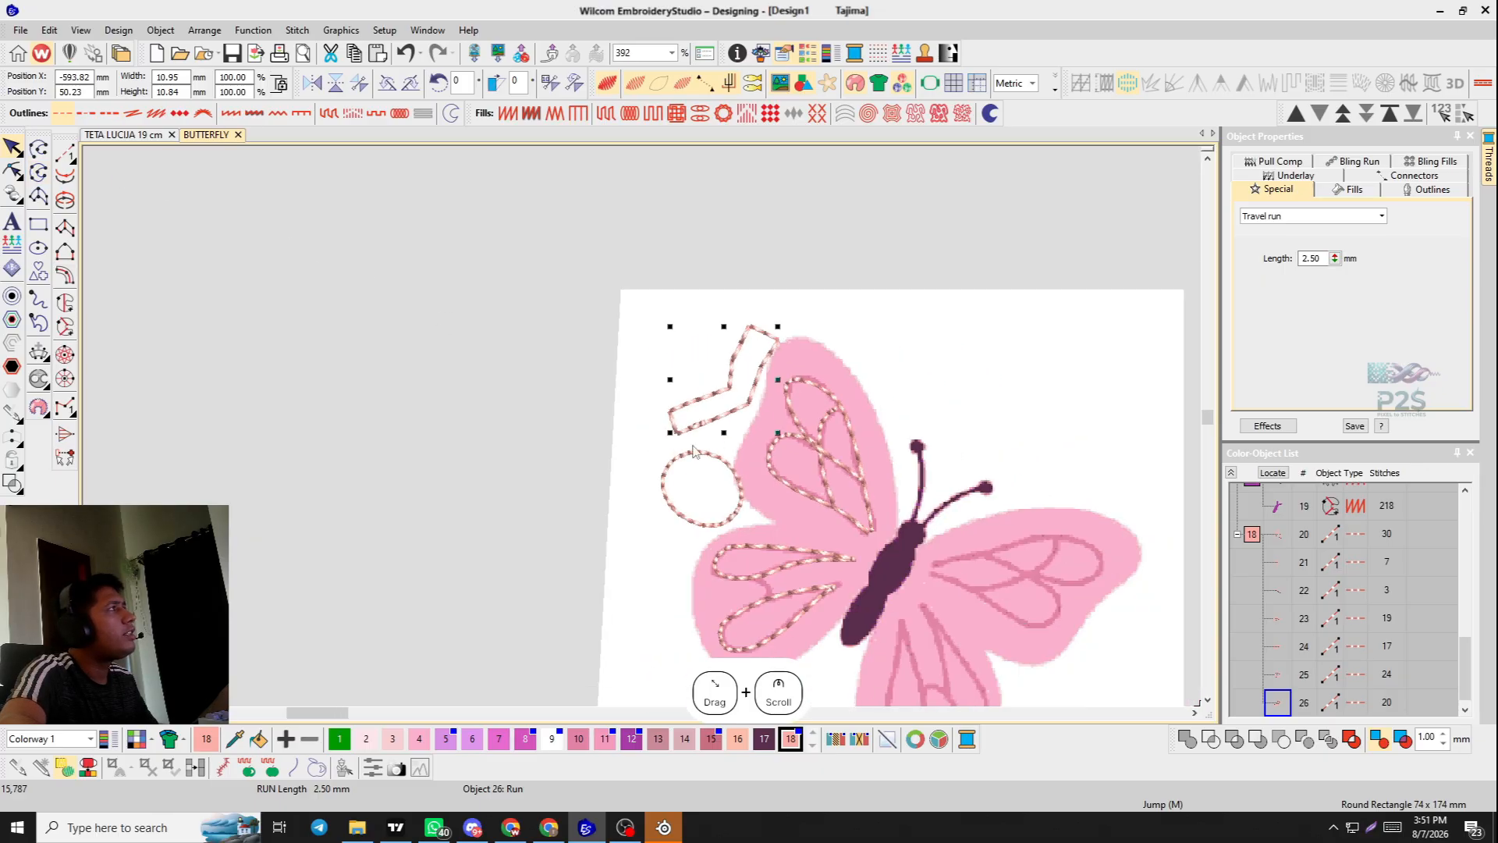
pyautogui.scroll(1, 743, 447)
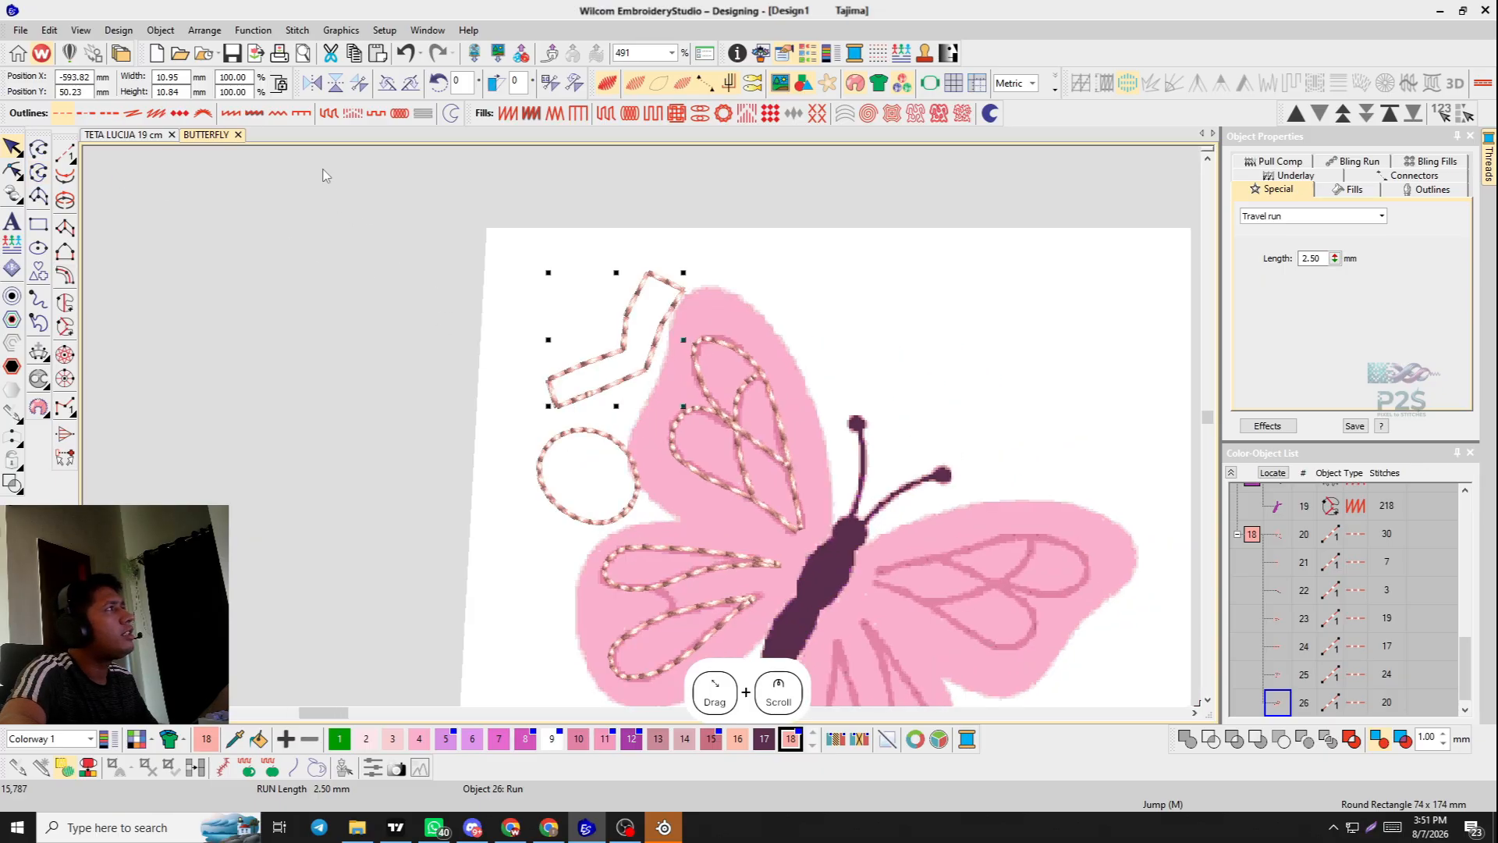
pyautogui.click(505, 115)
pyautogui.scroll(3, 632, 508)
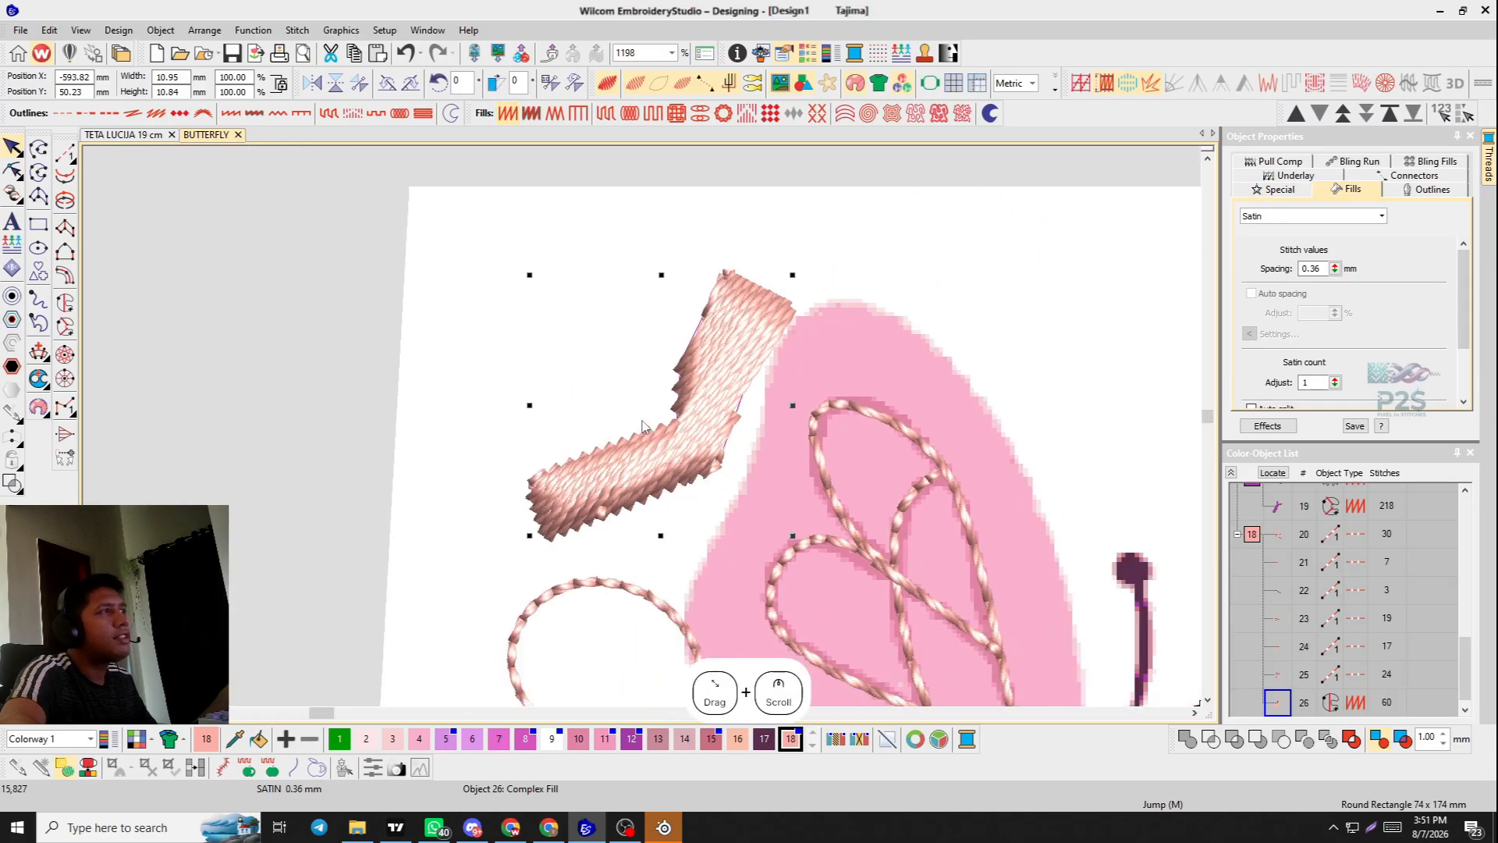
# Convert the circle's run outline to a Satin fill.
pyautogui.click(616, 533)
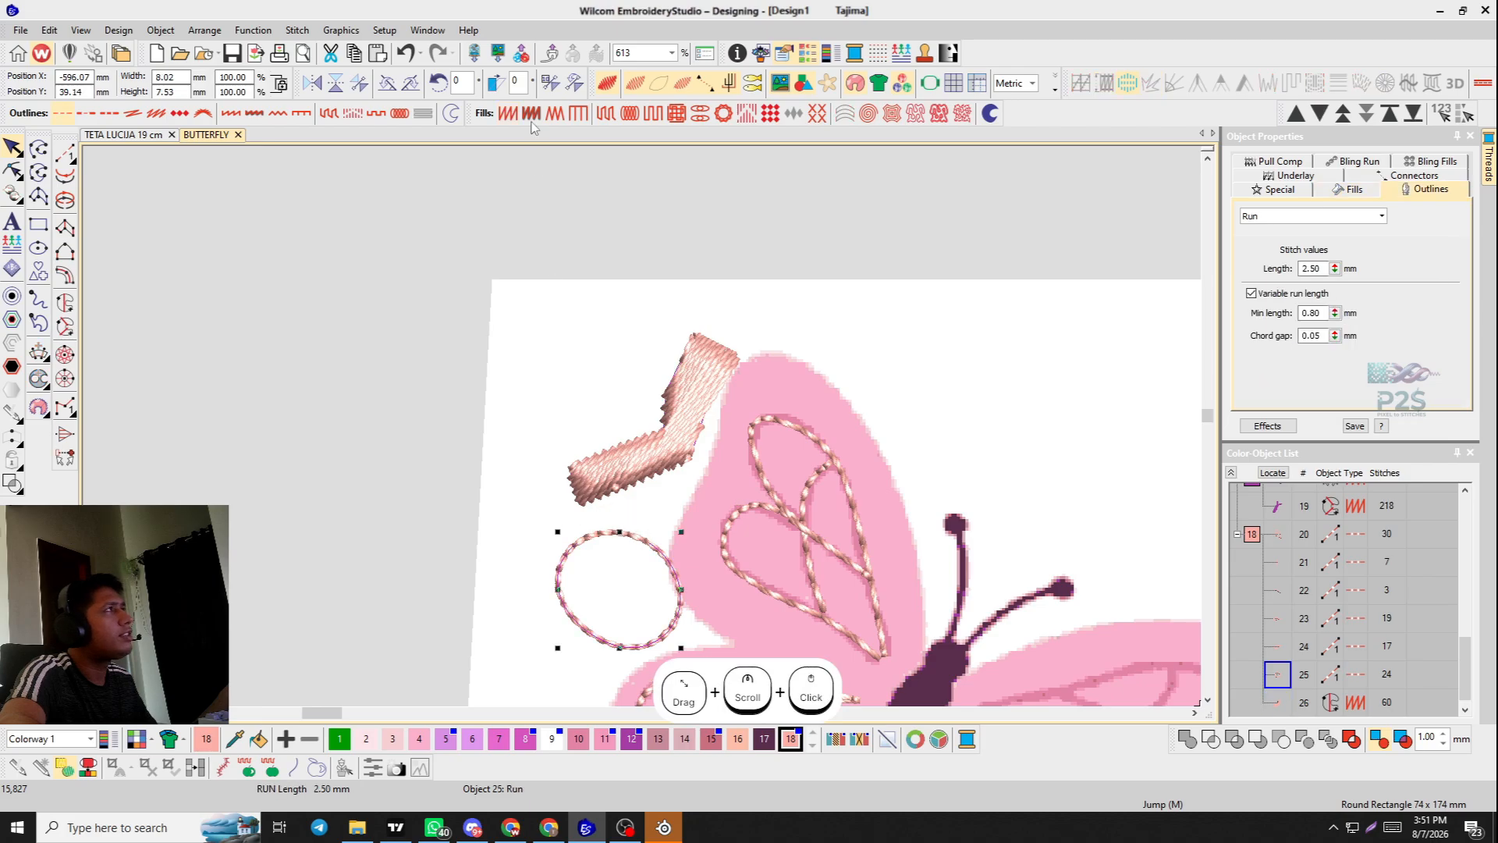
pyautogui.click(507, 115)
pyautogui.scroll(2, 650, 560)
pyautogui.scroll(-3, 662, 535)
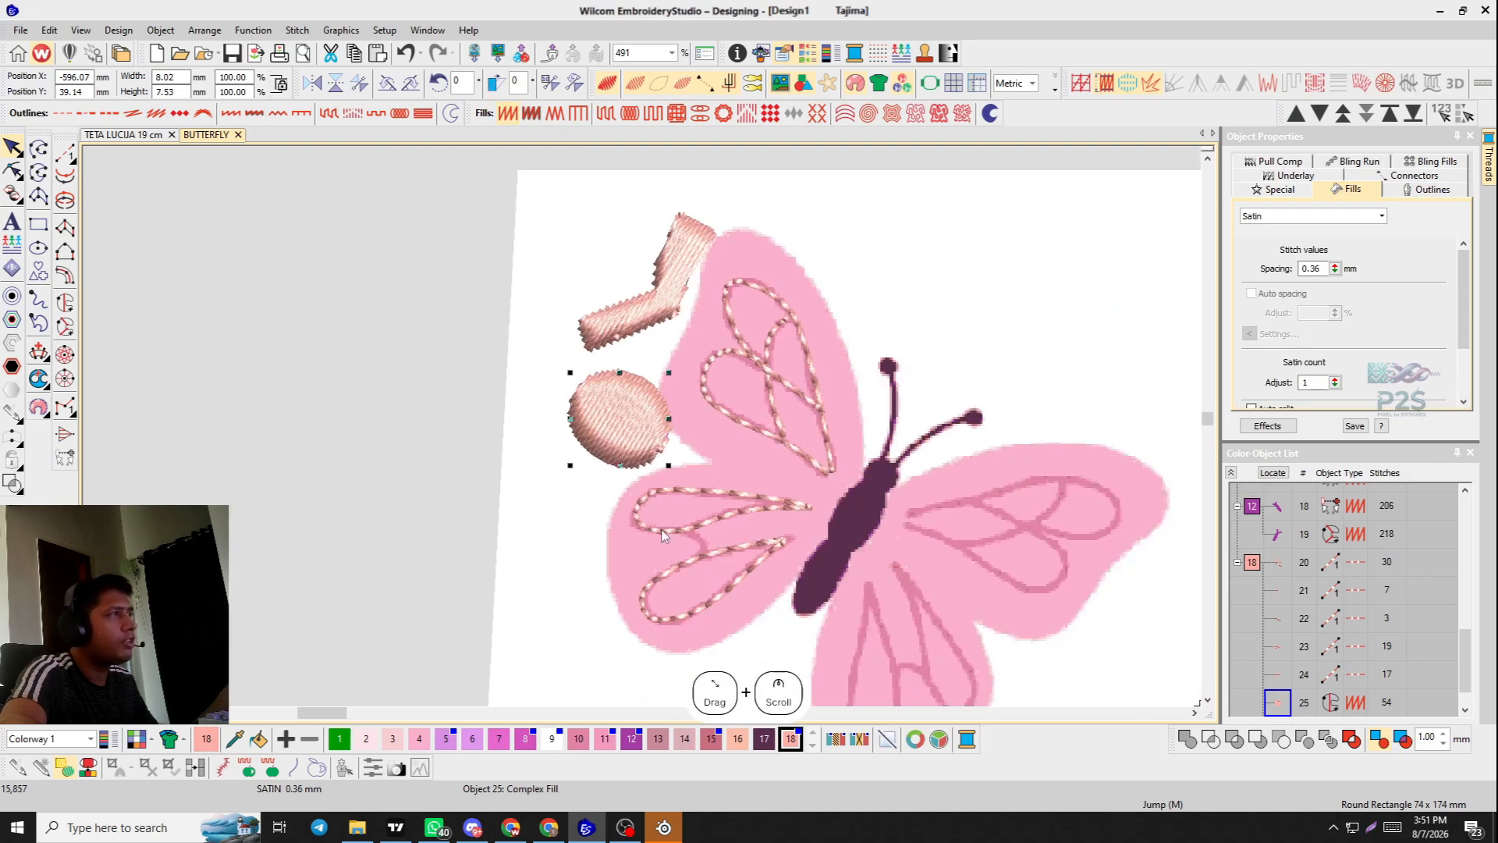
# Convert both teardrop runs on the lower-left wing, the upper one first, to Satin fills.
pyautogui.click(661, 531)
pyautogui.click(507, 115)
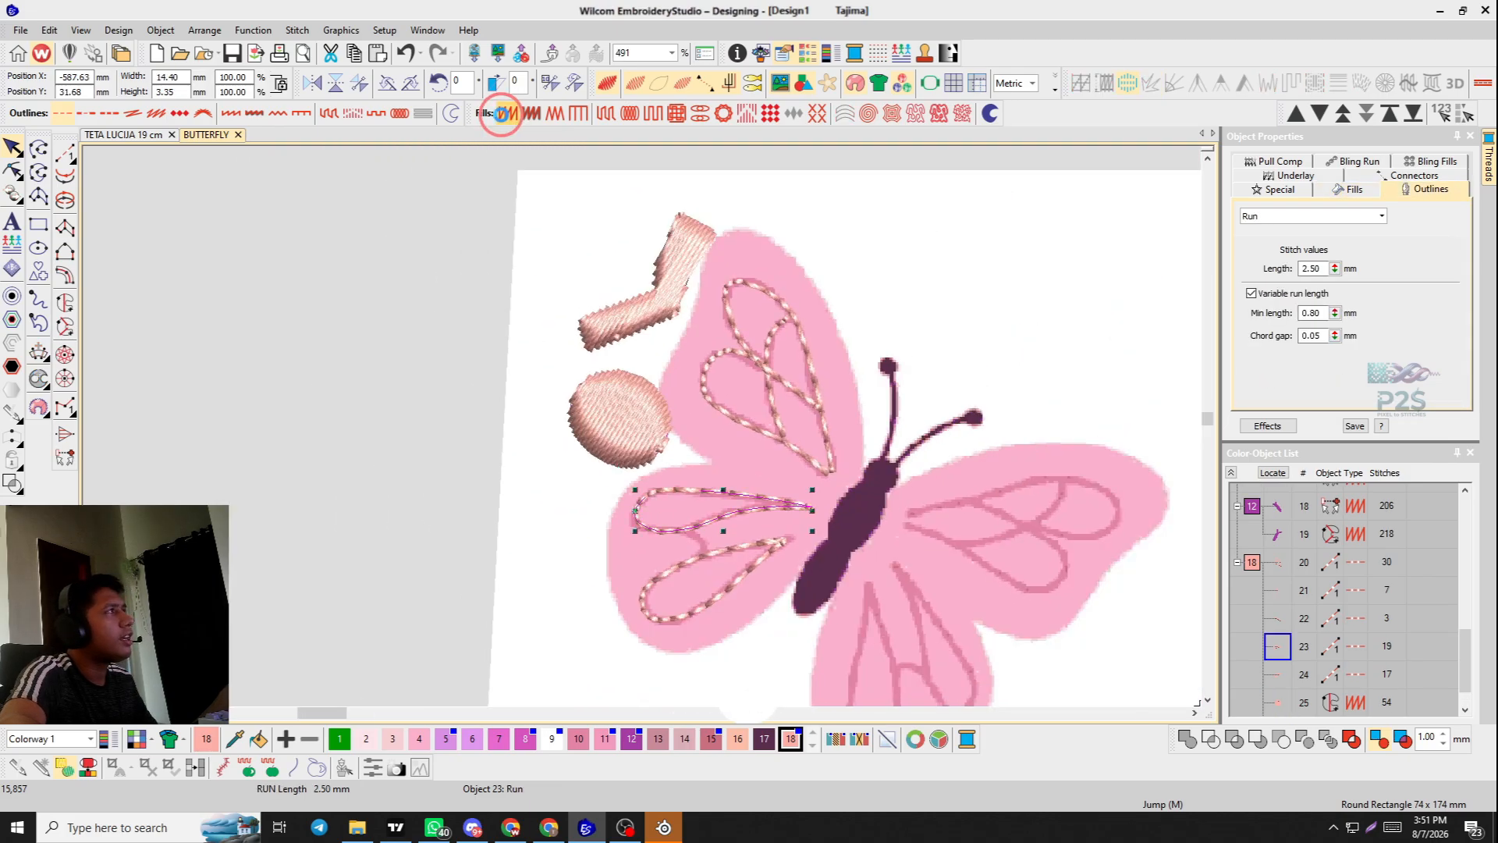
pyautogui.scroll(2, 625, 545)
pyautogui.scroll(-1, 651, 437)
pyautogui.click(651, 429)
pyautogui.click(651, 430)
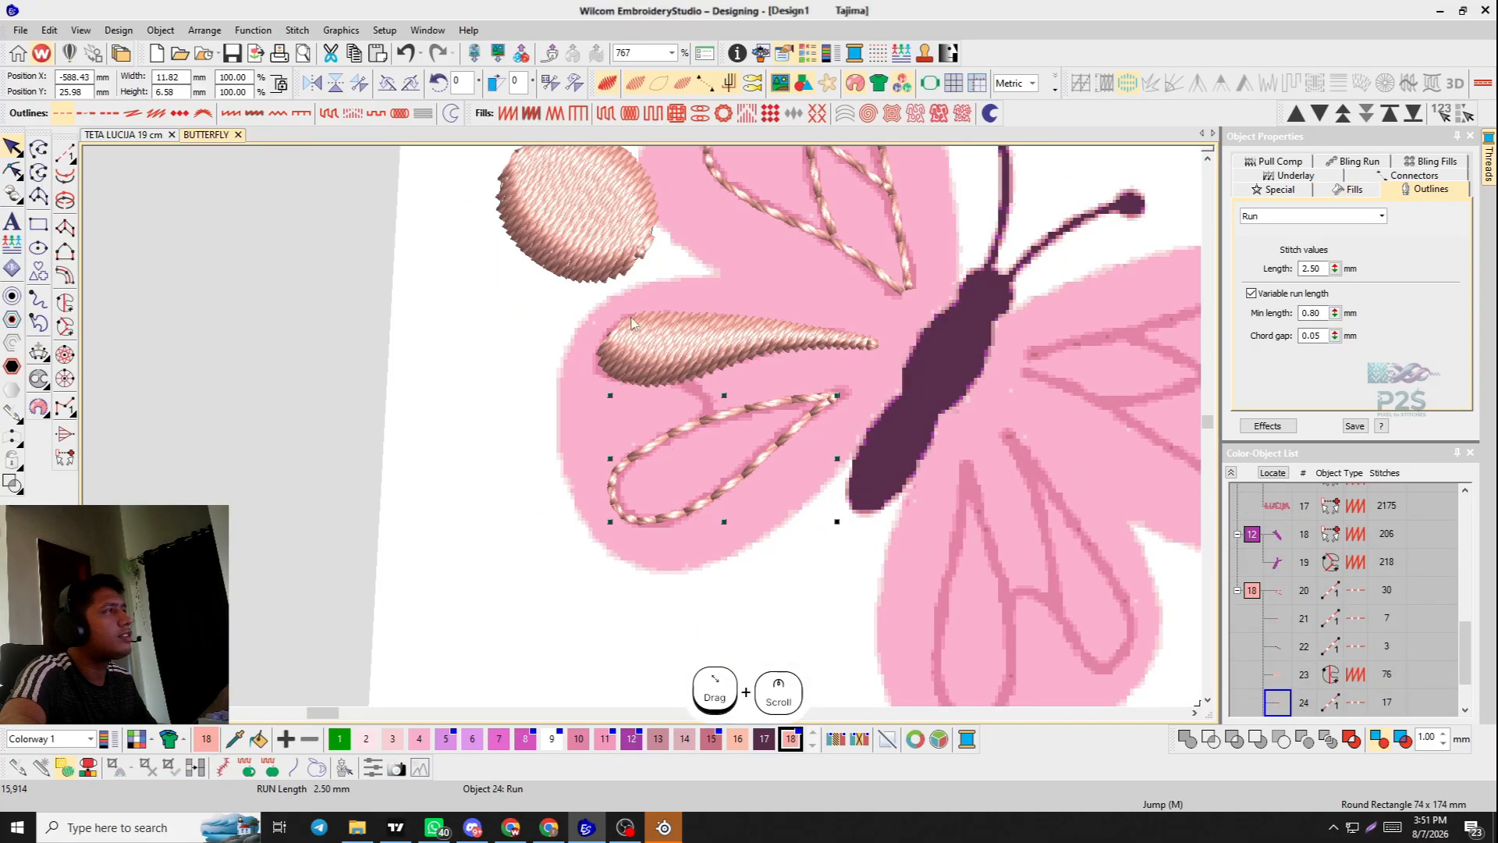
pyautogui.click(507, 115)
pyautogui.scroll(2, 644, 432)
pyautogui.scroll(-4, 643, 432)
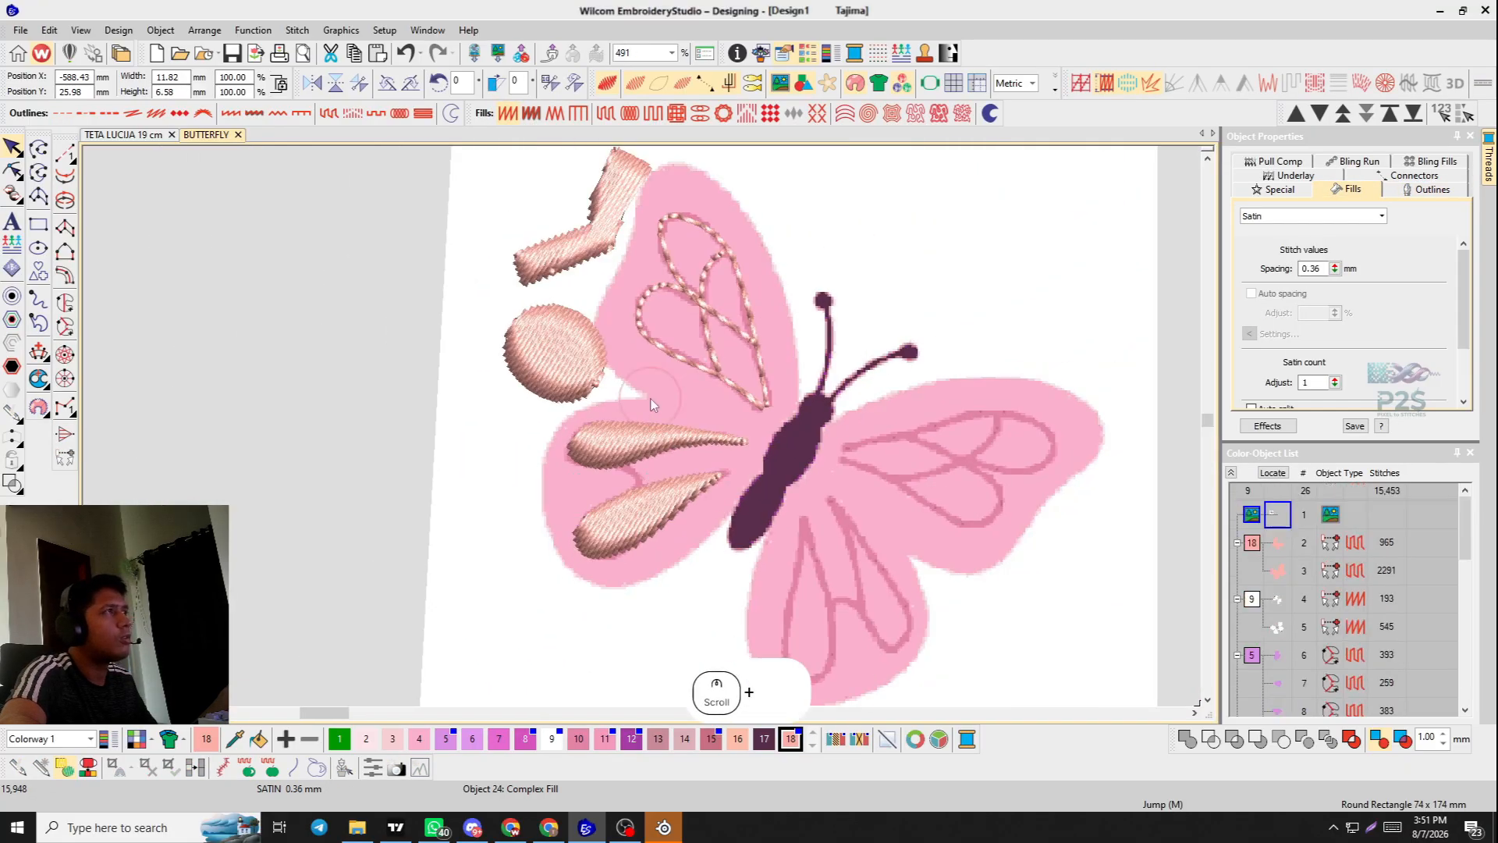
# Move the upper-left wing's outer vein run across the body onto the upper-right wing.
pyautogui.click(683, 292)
pyautogui.moveTo(682, 292); pyautogui.dragTo(1012, 460)
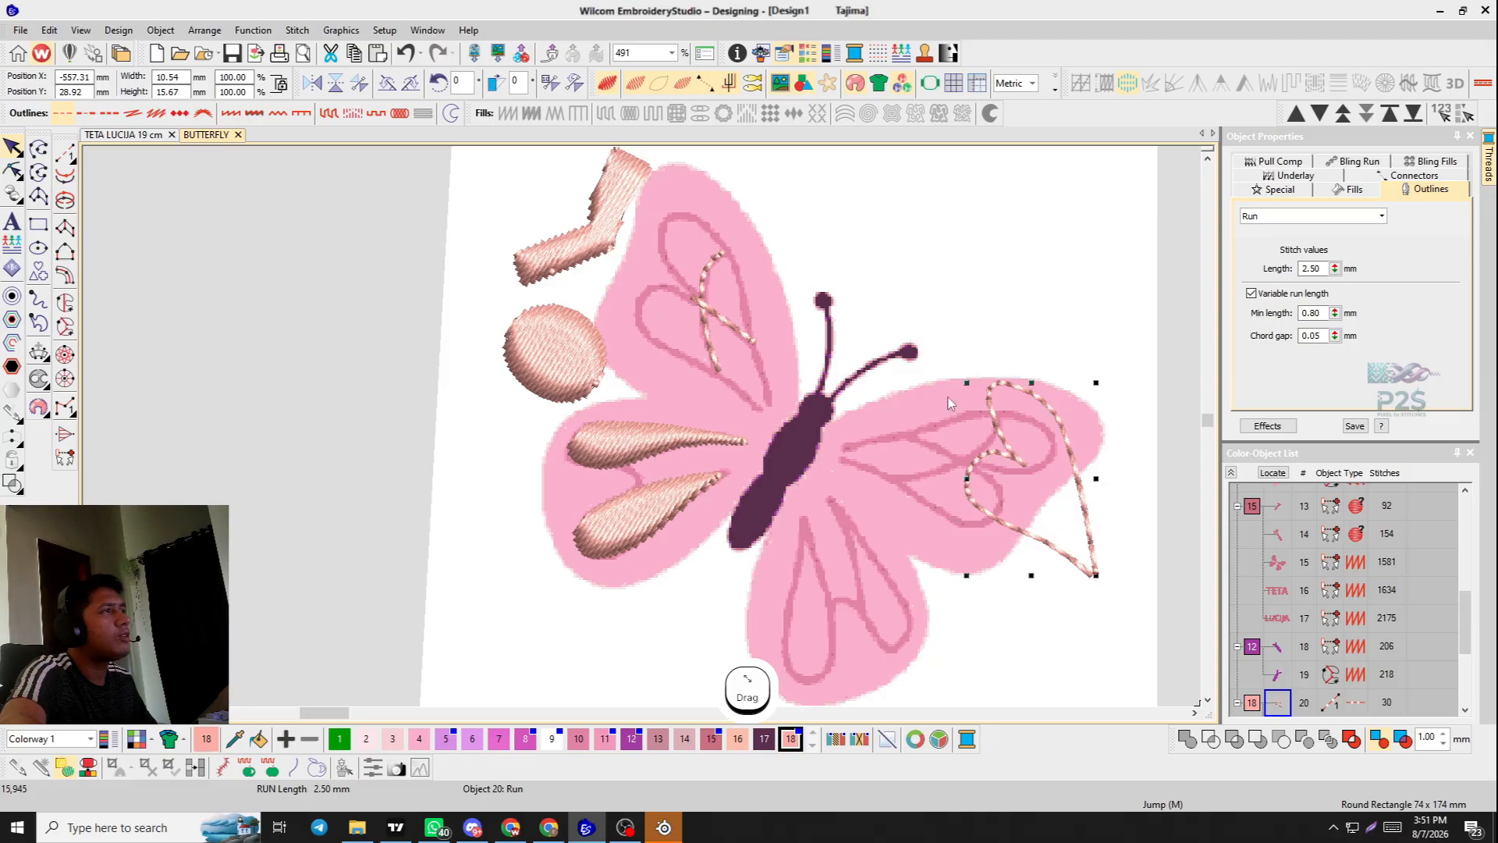
# Try the Sculpture Run, Triple Run and Backstitch outlines on the vein shape moved to the upper-right wing.
pyautogui.click(508, 100)
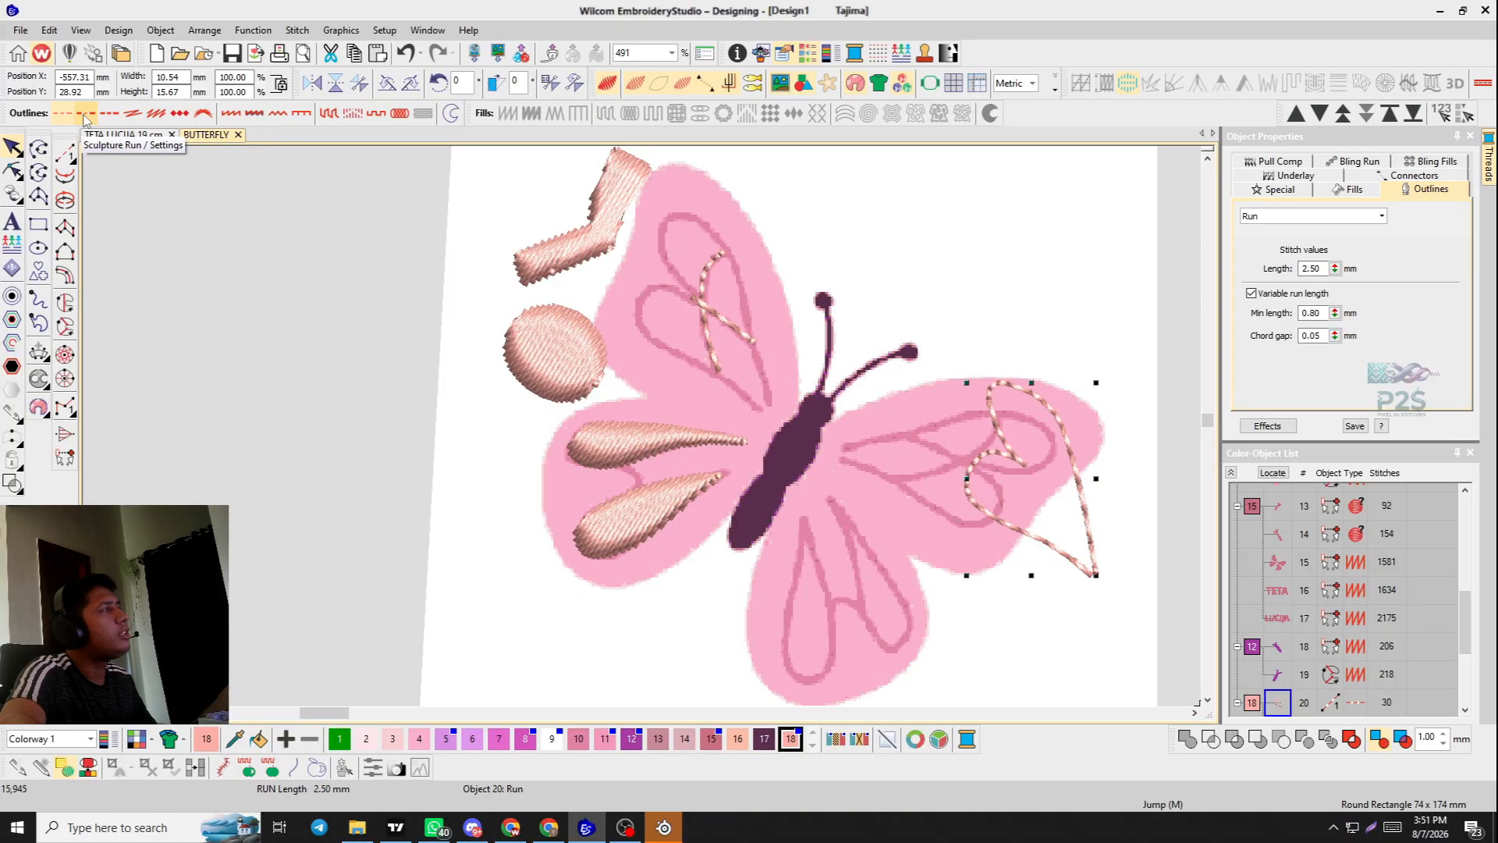
pyautogui.click(85, 115)
pyautogui.click(131, 114)
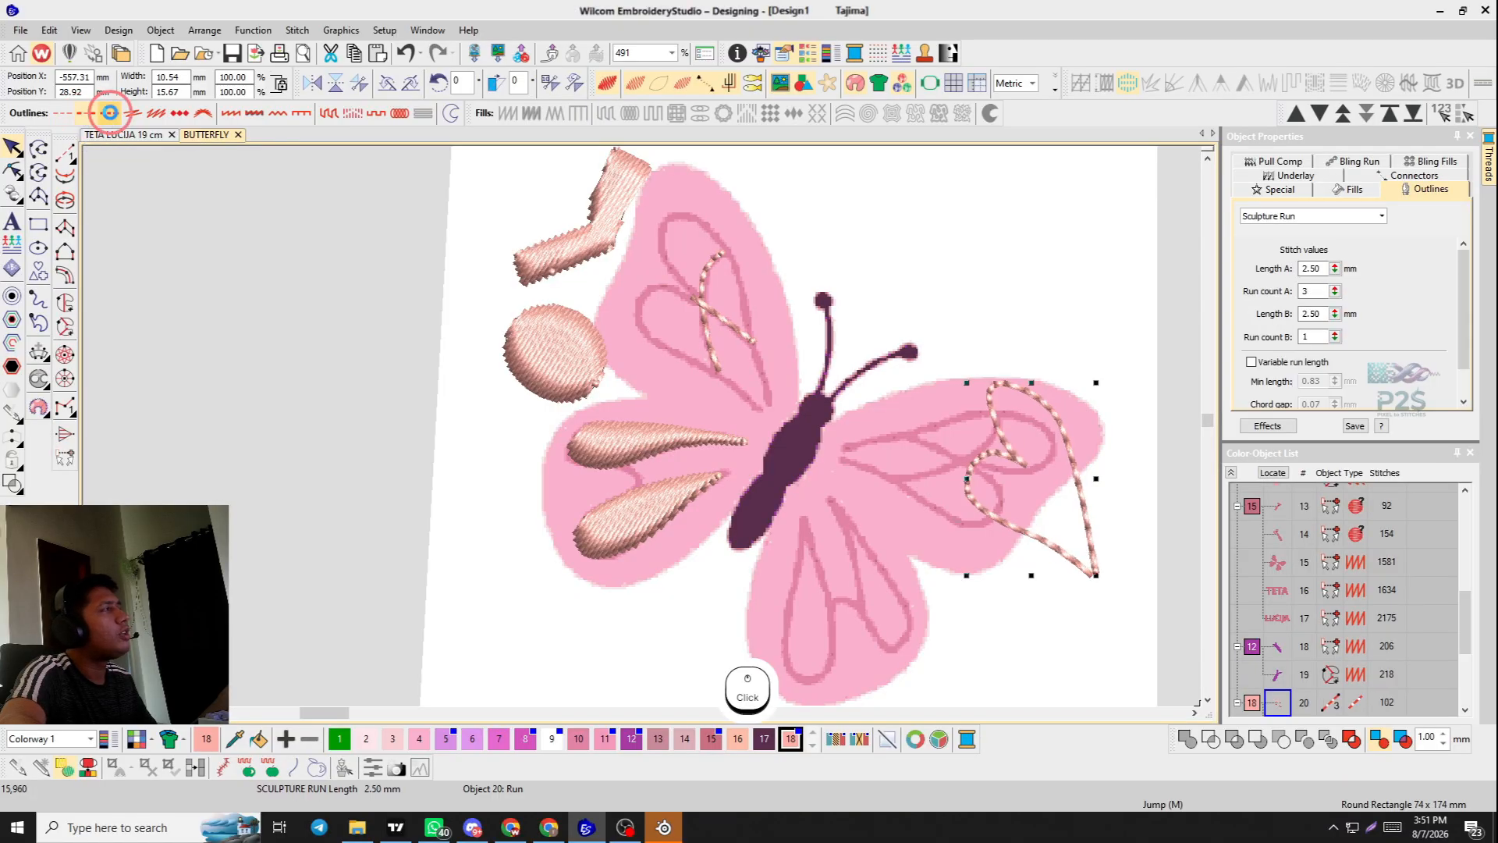
pyautogui.click(132, 115)
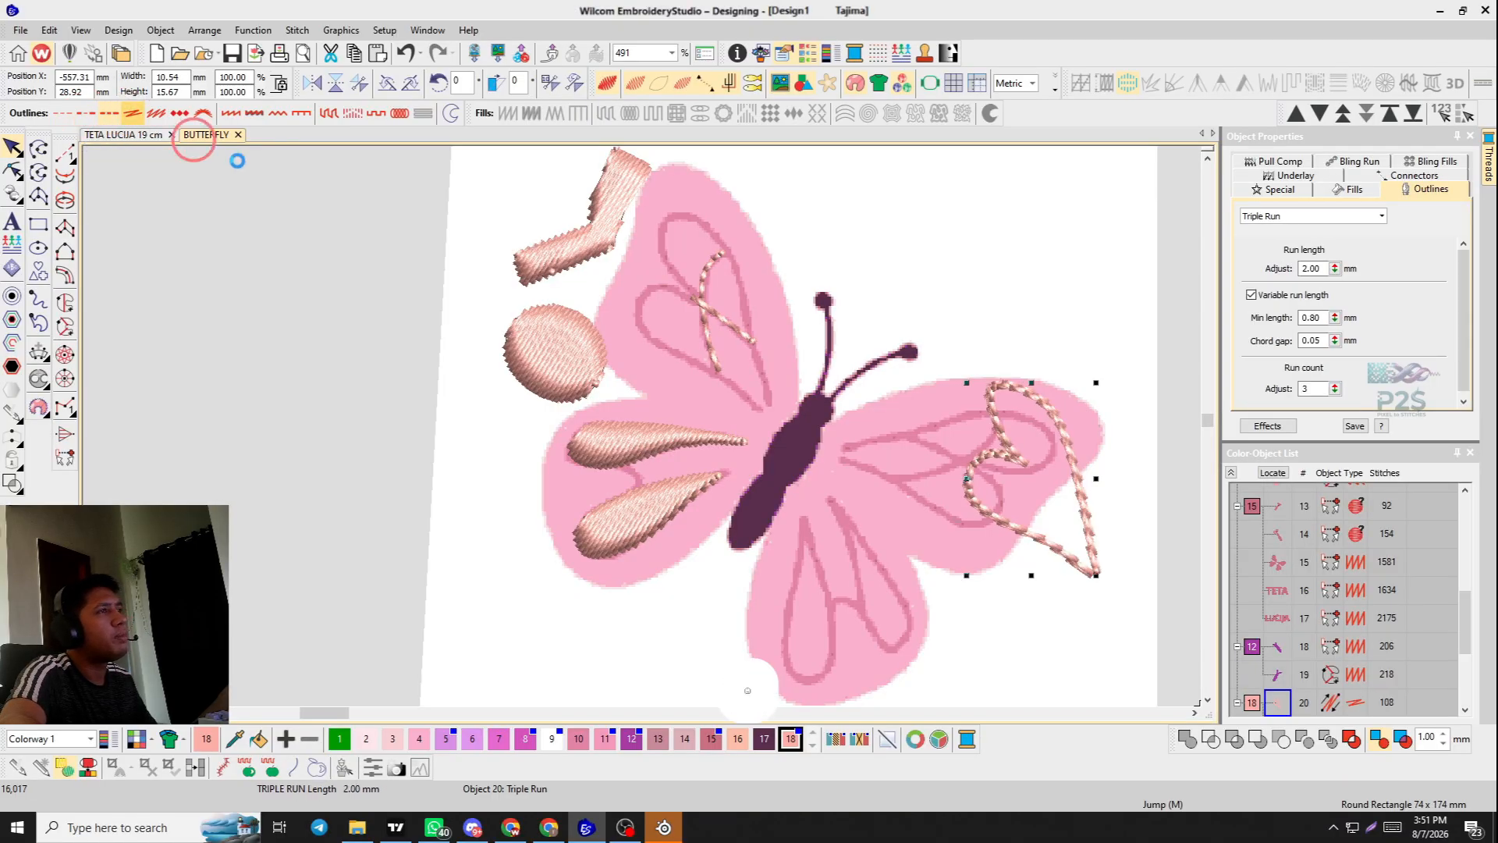
pyautogui.scroll(4, 975, 415)
pyautogui.scroll(-4, 439, 402)
pyautogui.scroll(2, 683, 425)
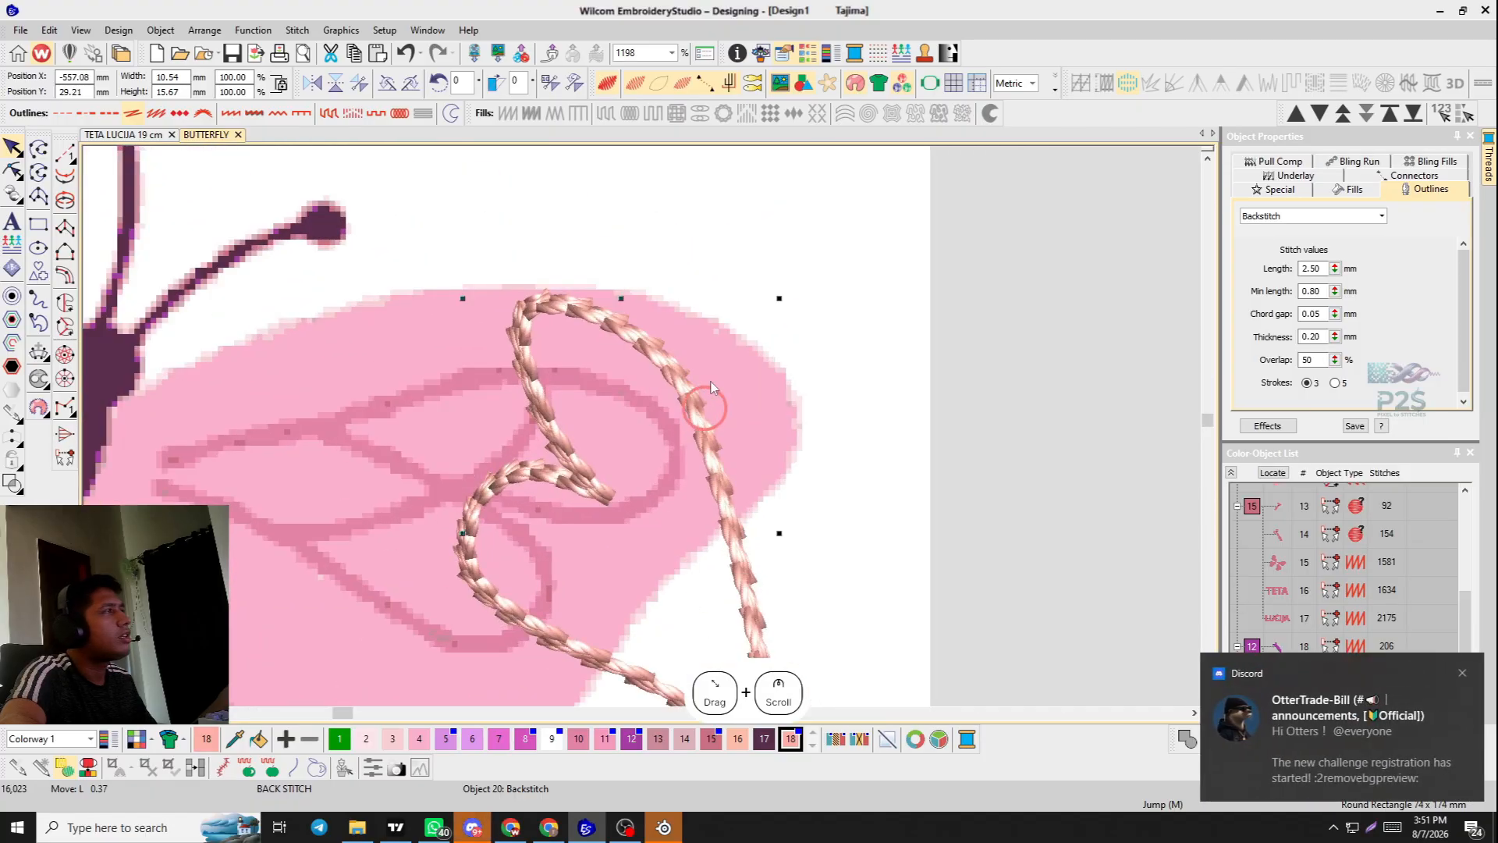
pyautogui.scroll(-3, 660, 428)
pyautogui.scroll(2, 643, 433)
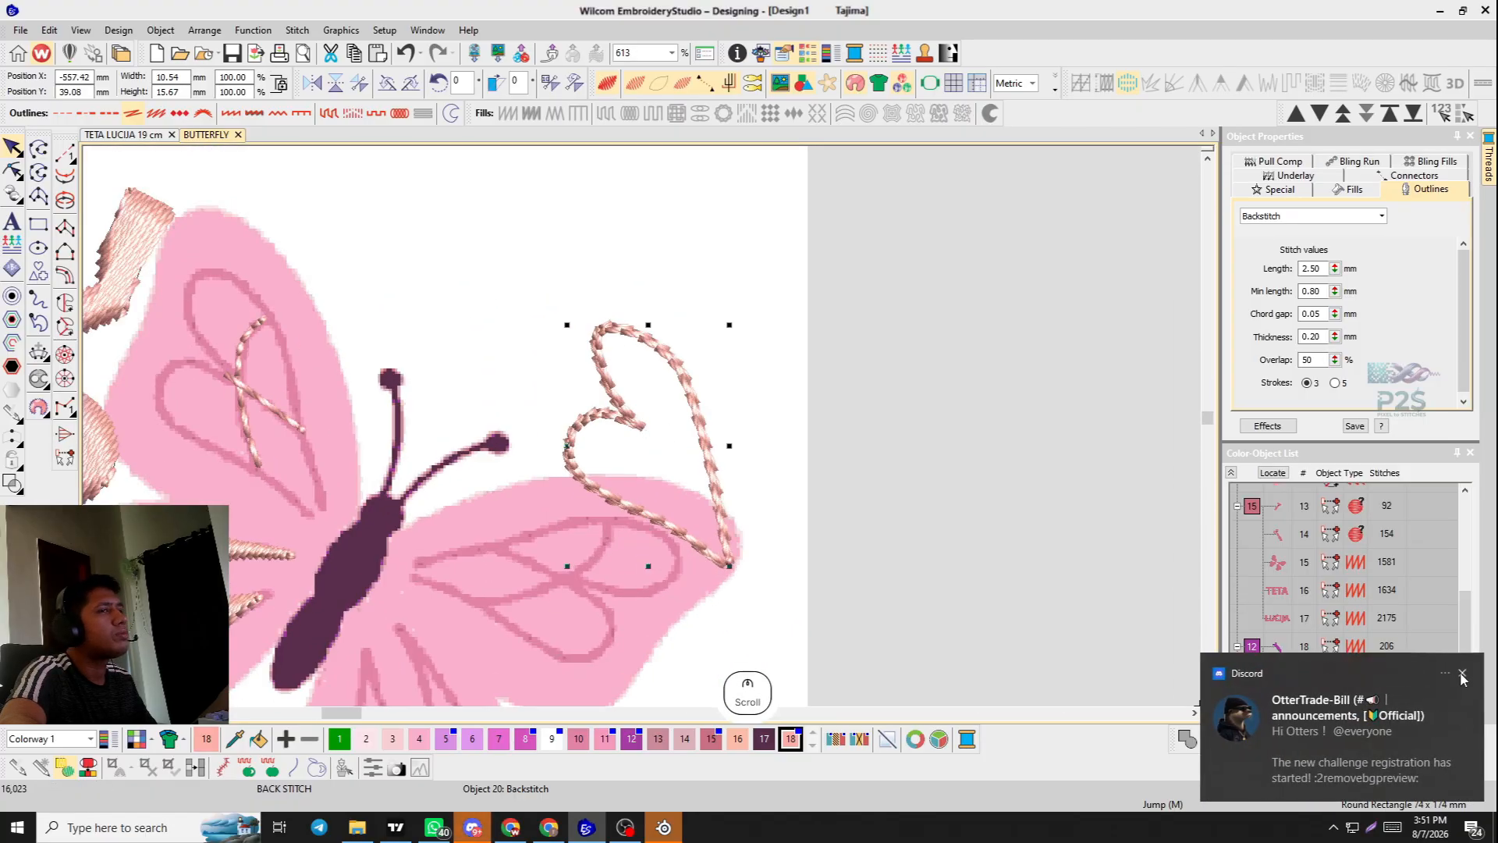
pyautogui.click(1462, 674)
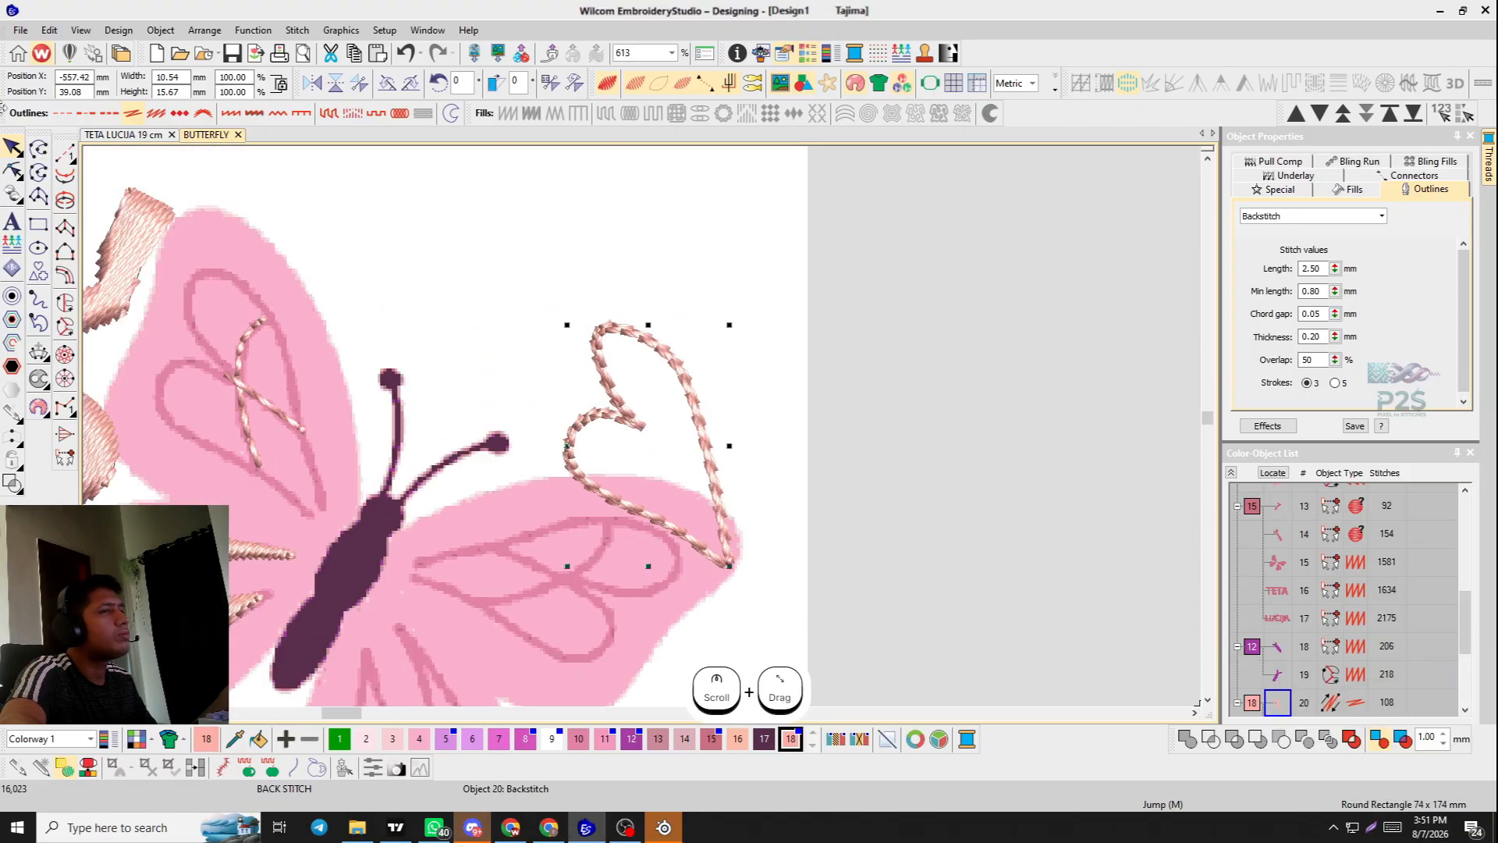
# Try the Stemstitch, Motif Run and String outlines on the selected vein shape.
pyautogui.click(155, 114)
pyautogui.scroll(3, 528, 385)
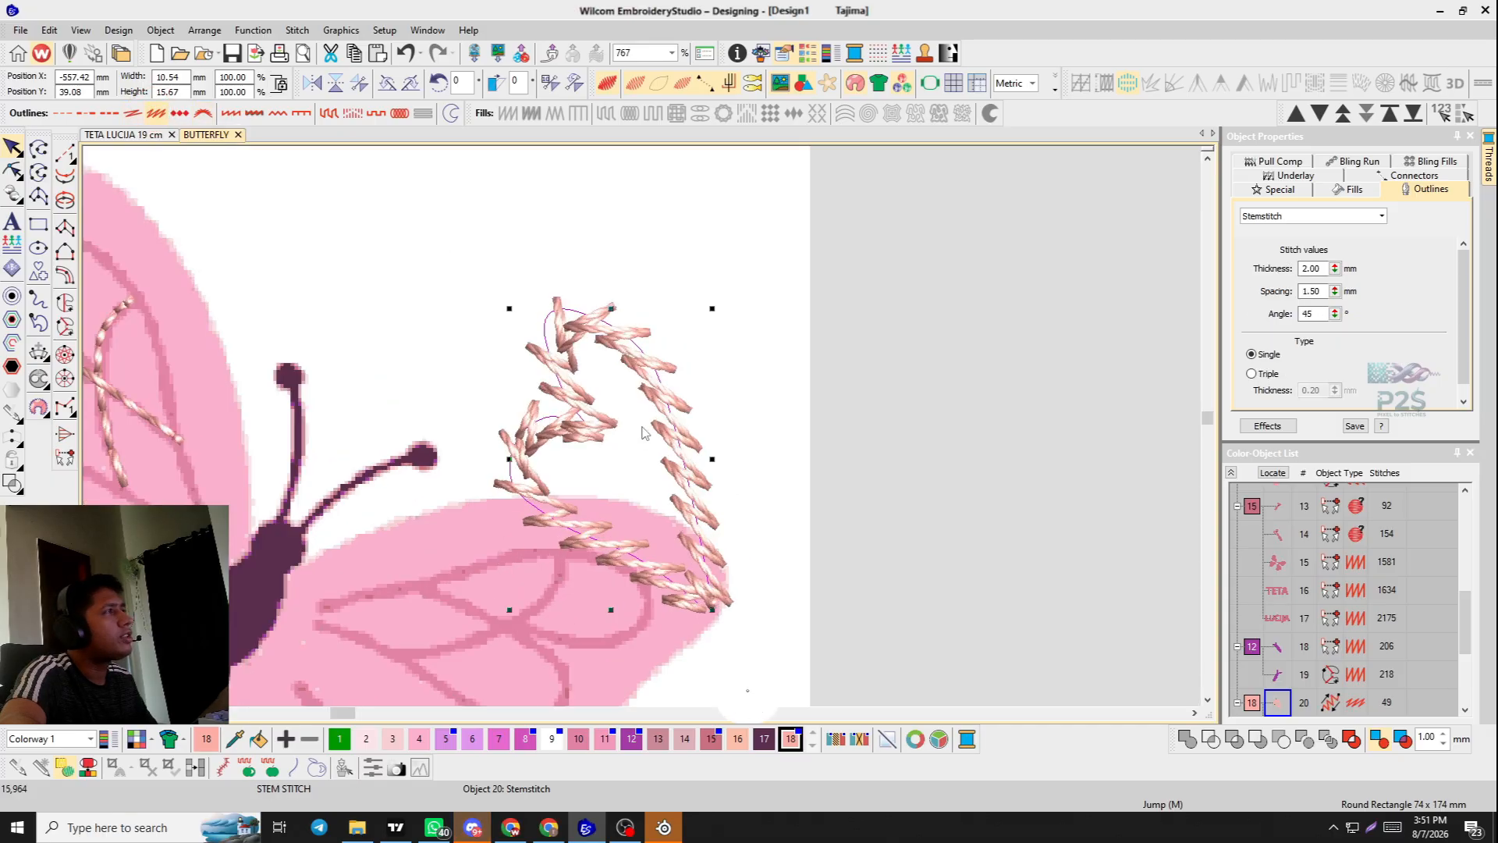
pyautogui.click(179, 114)
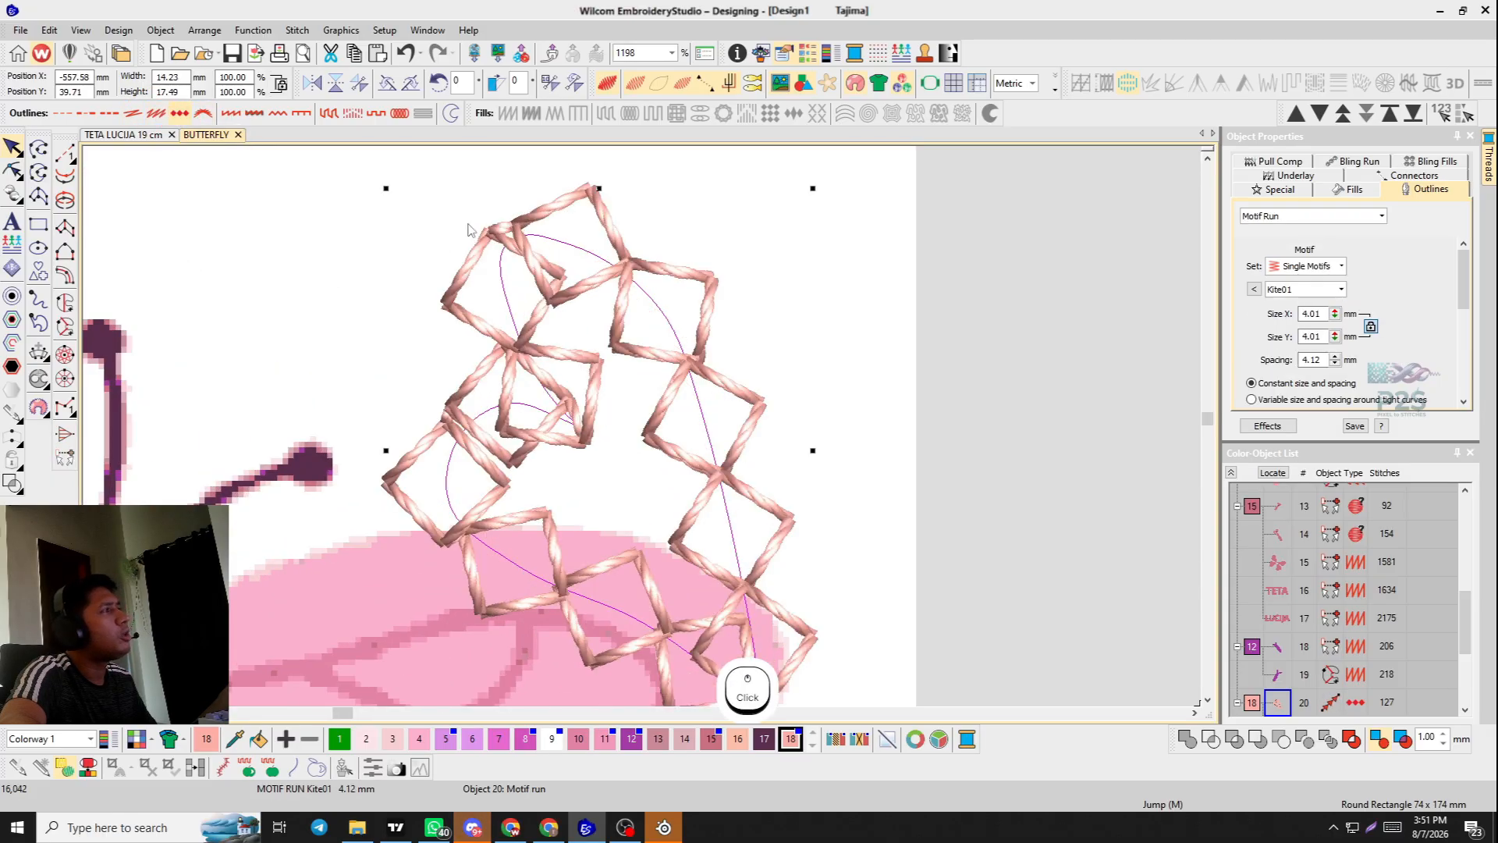
pyautogui.scroll(-3, 419, 341)
pyautogui.click(203, 114)
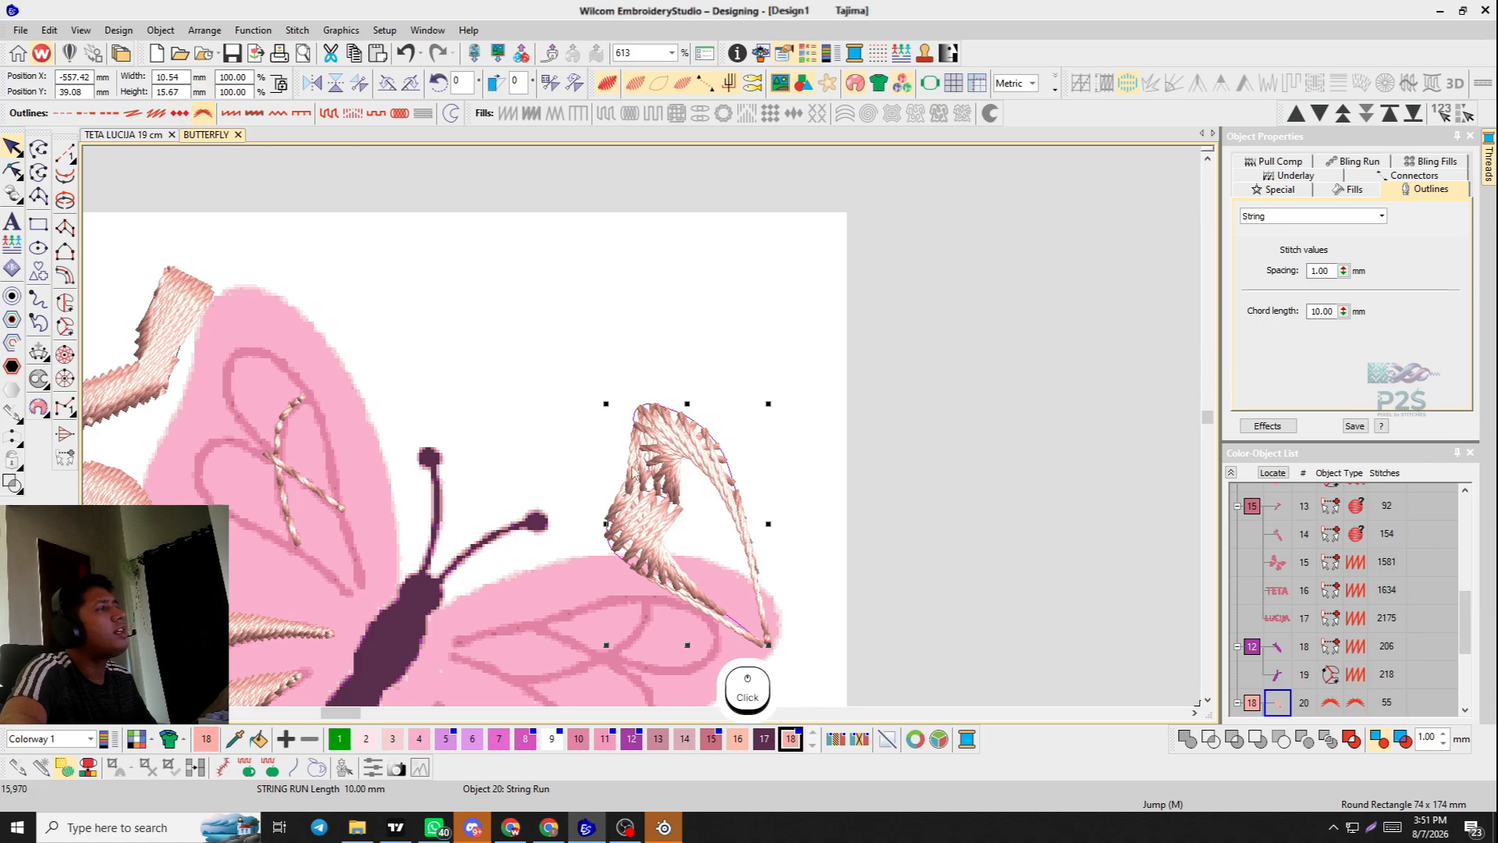
pyautogui.scroll(3, 633, 475)
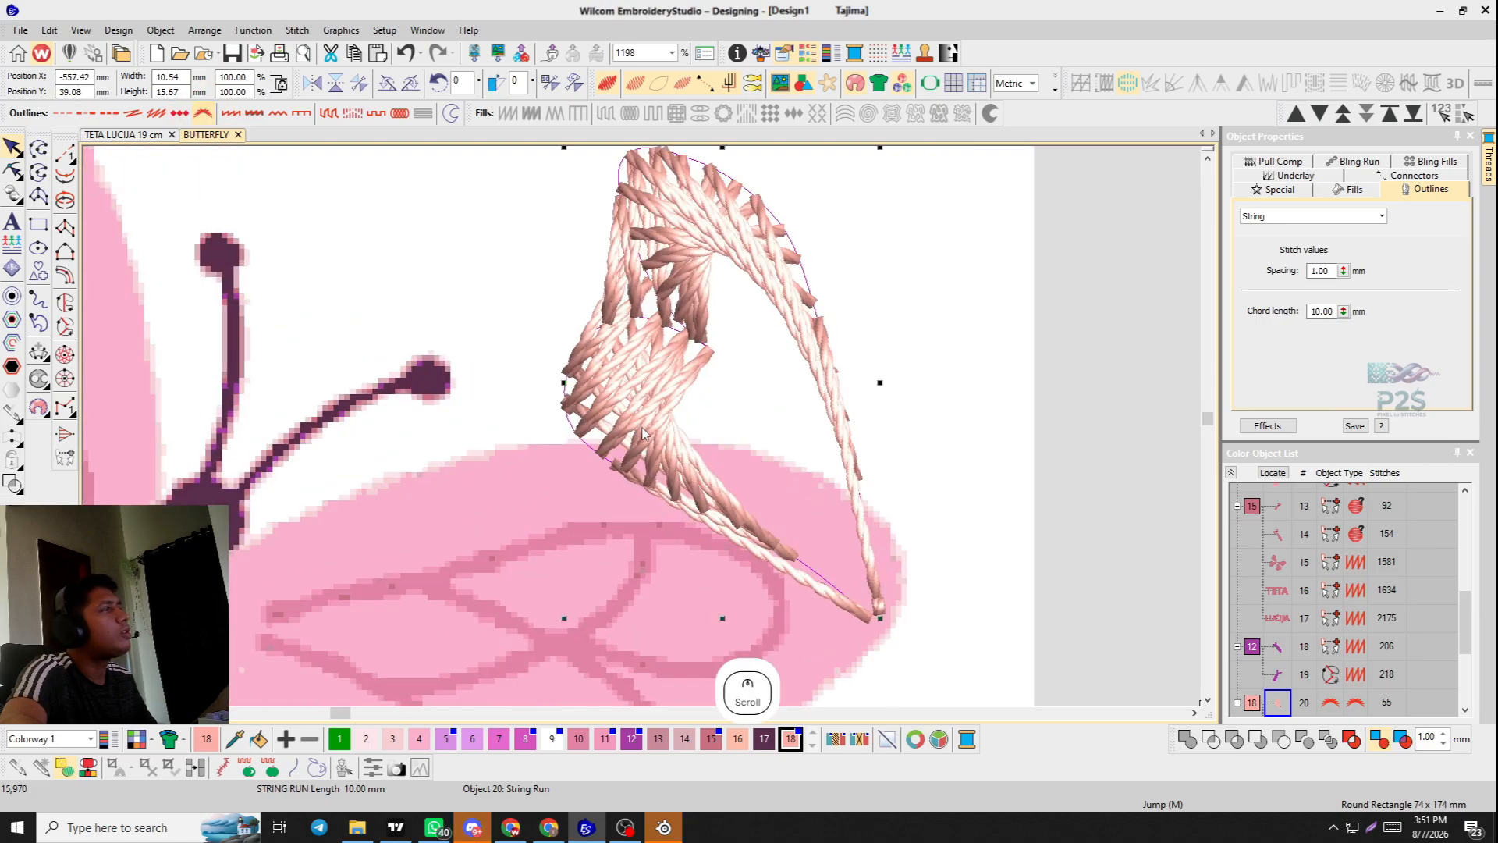
# Try the Satin Raised and Zigzag outlines on the selected vein shape.
pyautogui.click(231, 113)
pyautogui.scroll(-4, 334, 157)
pyautogui.click(278, 113)
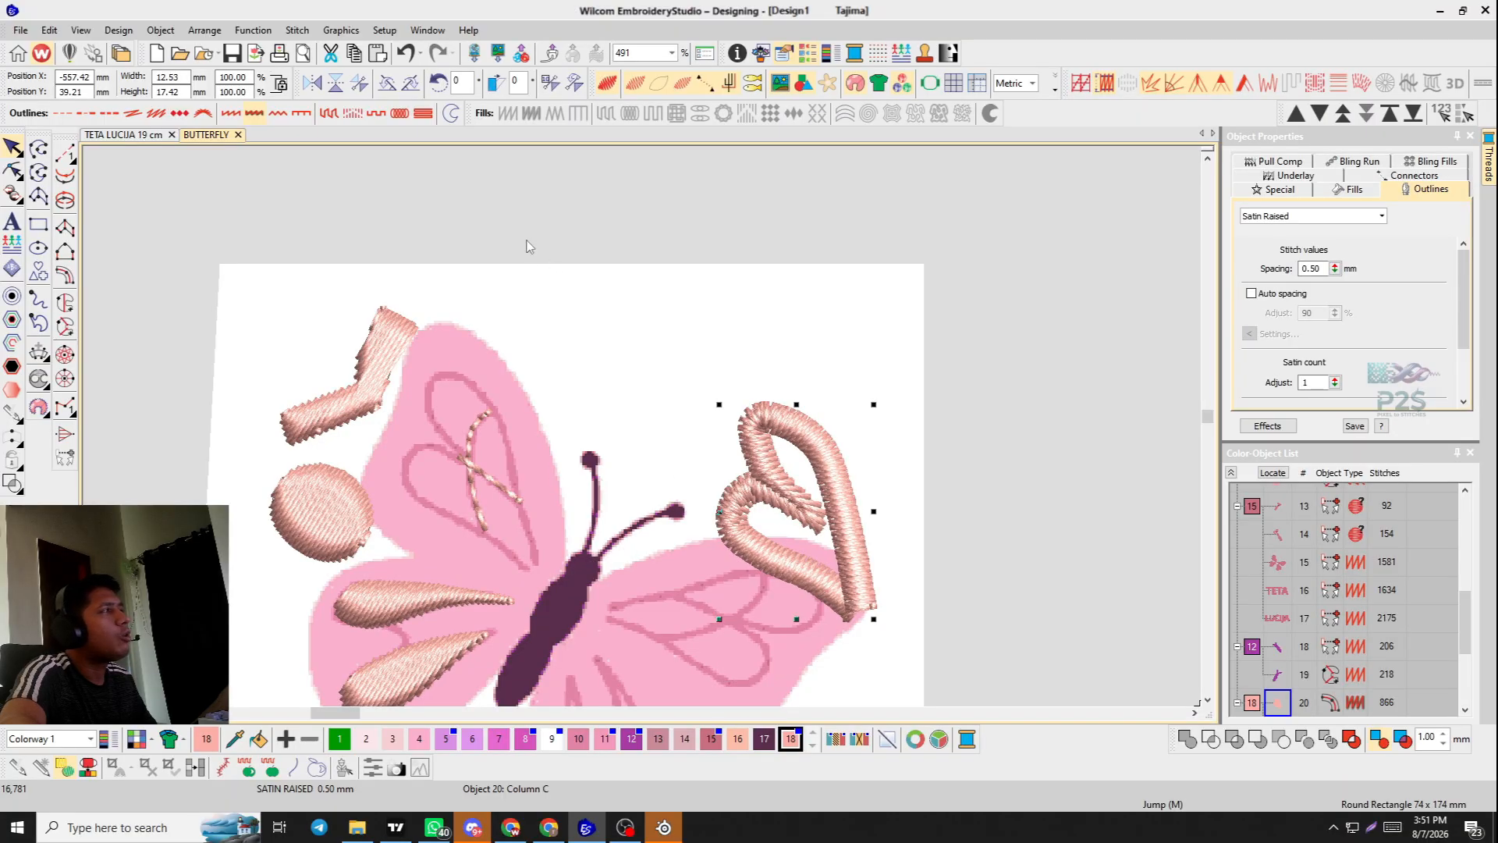
pyautogui.click(278, 114)
pyautogui.scroll(-3, 644, 433)
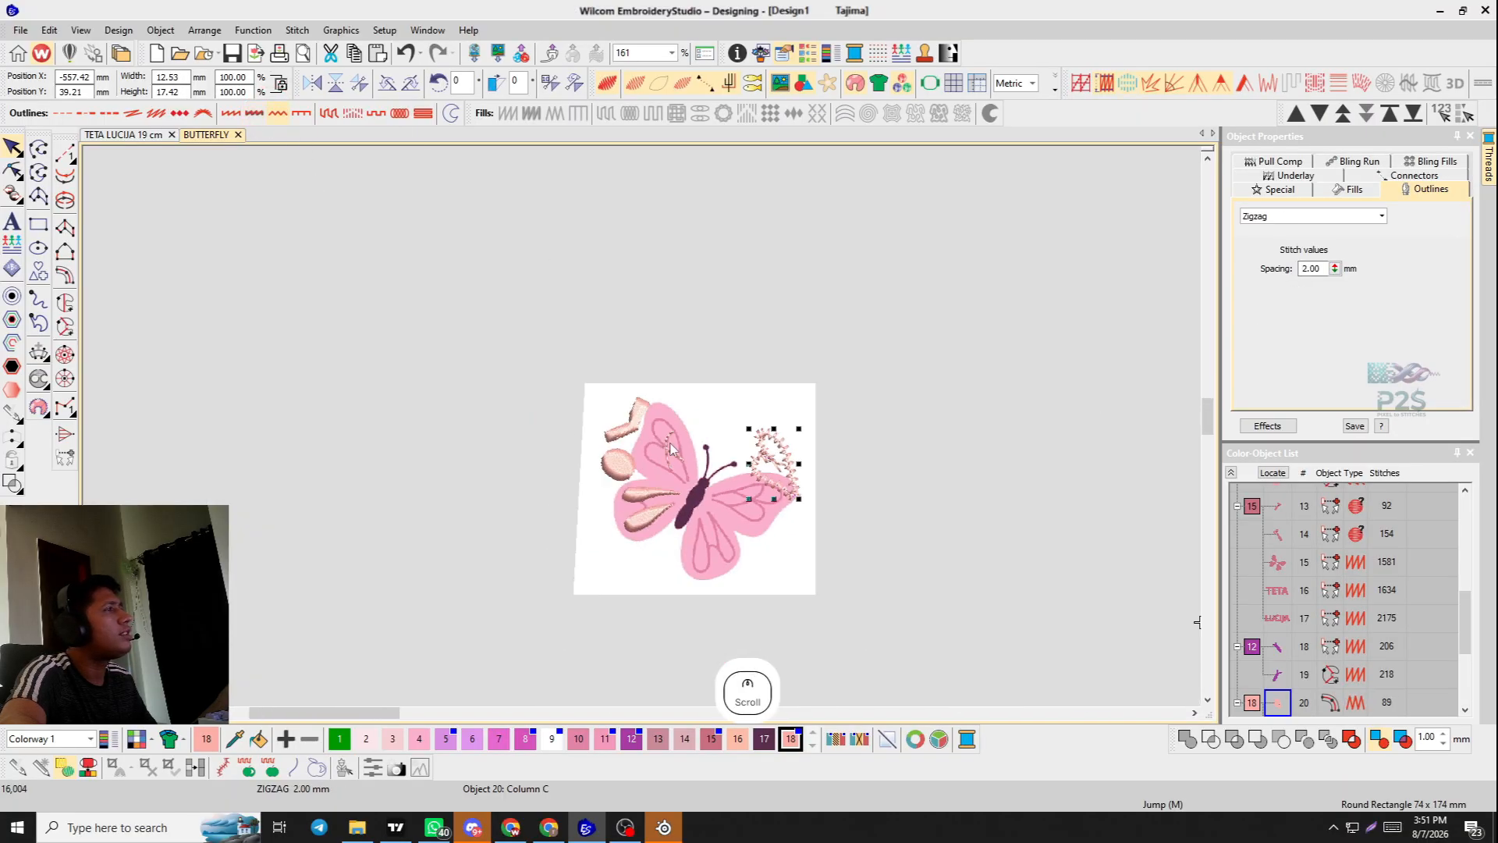
pyautogui.scroll(5, 644, 433)
pyautogui.hscroll(3, 642, 433)
# Undo the outline trials, the vein's relocation and the Satin fill conversions.
pyautogui.hotkey('ctrl', 'z')
pyautogui.hotkey('ctrl', 'z')
pyautogui.hotkey('ctrl', 'z')
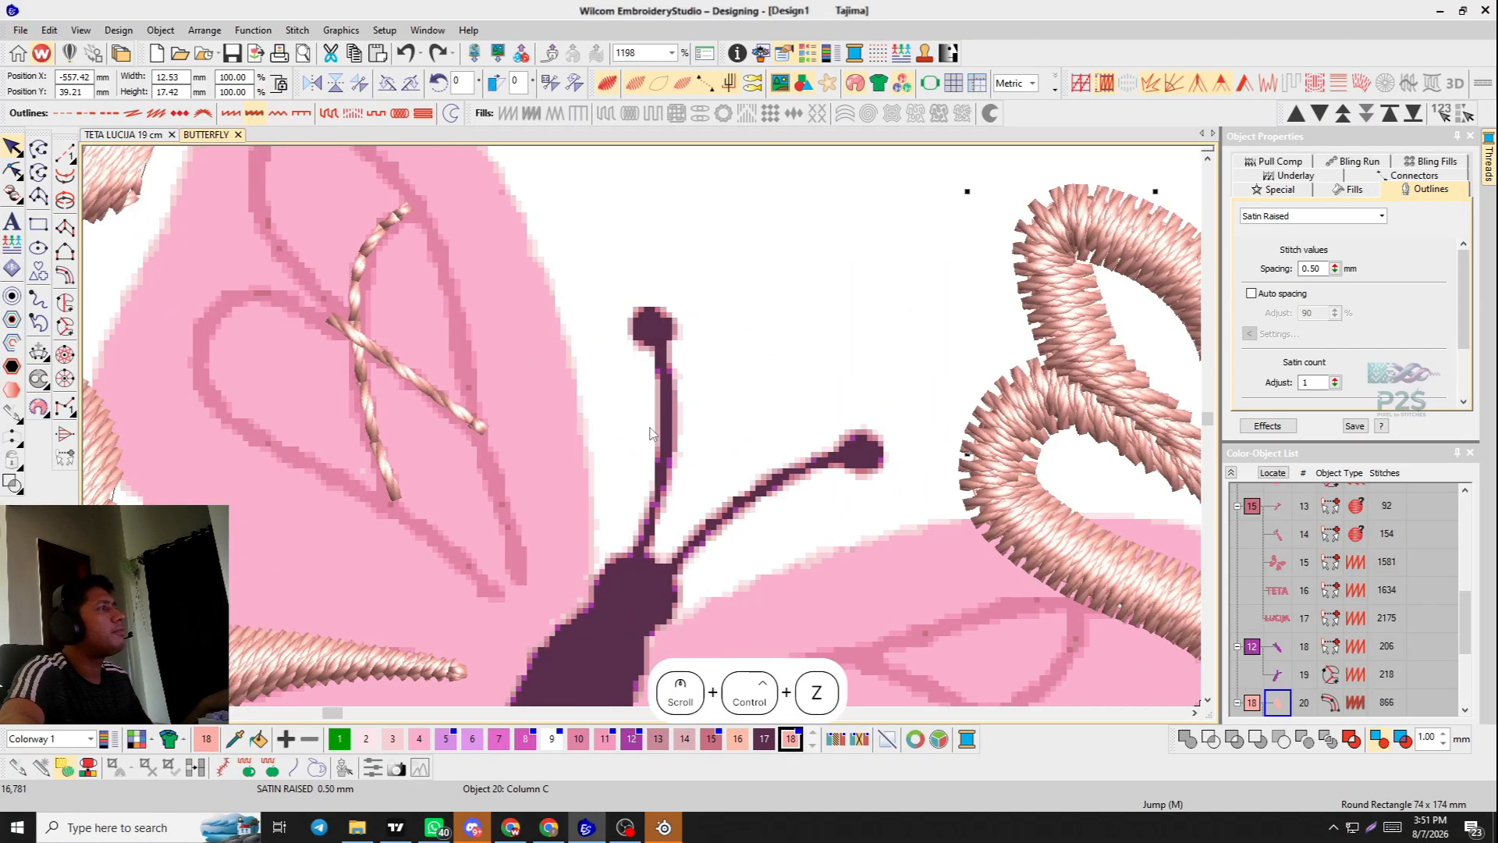
pyautogui.scroll(-5, 652, 433)
pyautogui.hotkey('ctrl', 'z')
pyautogui.hotkey('ctrl', 'z')
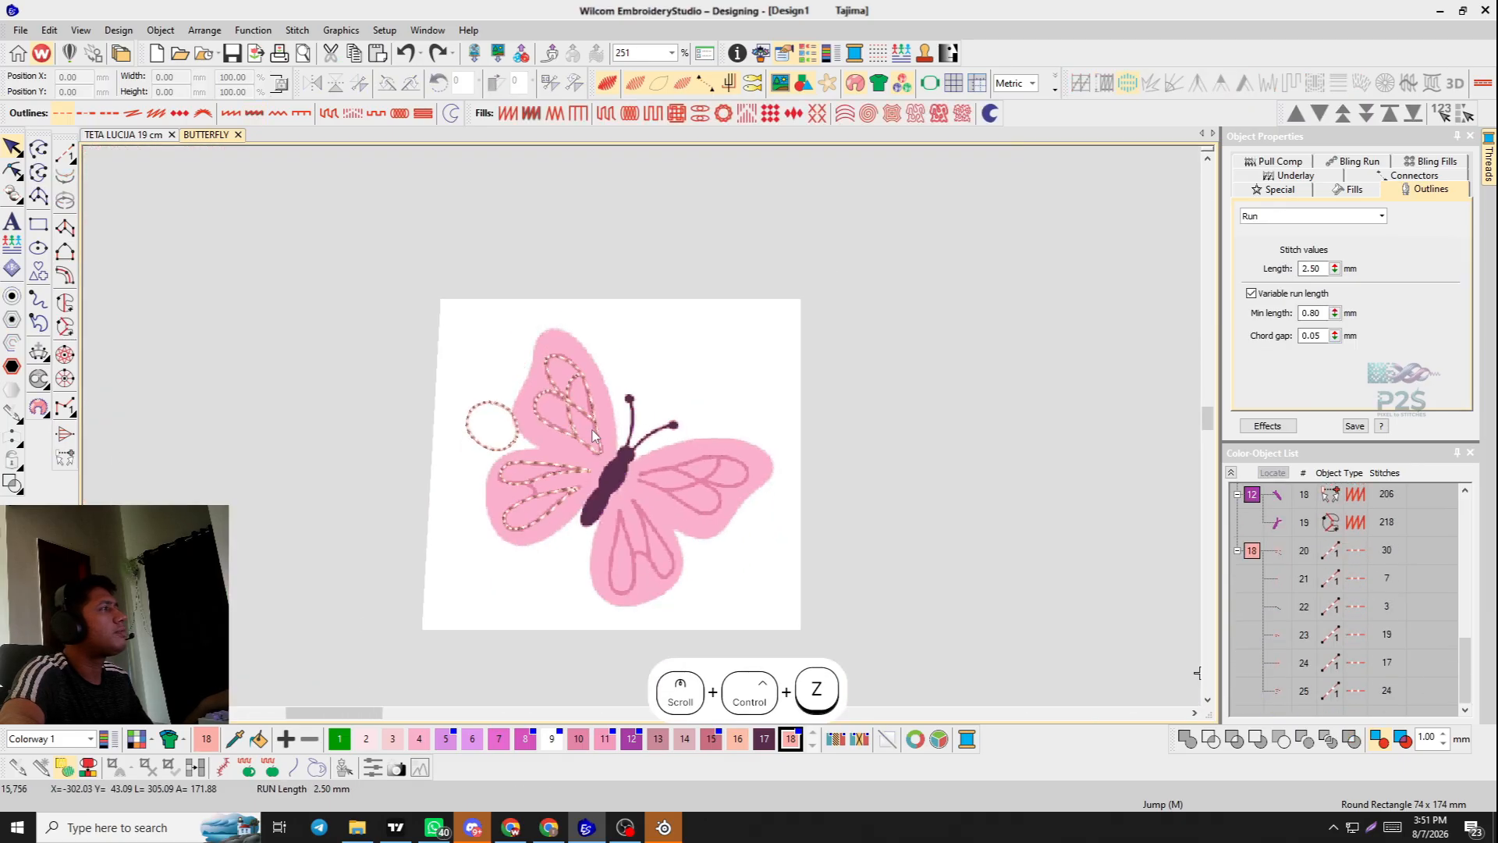
# Undo the circle, the teardrop runs and all vein runs on the upper-left wing.
pyautogui.hotkey('ctrl', 'z')
pyautogui.scroll(4, 535, 446)
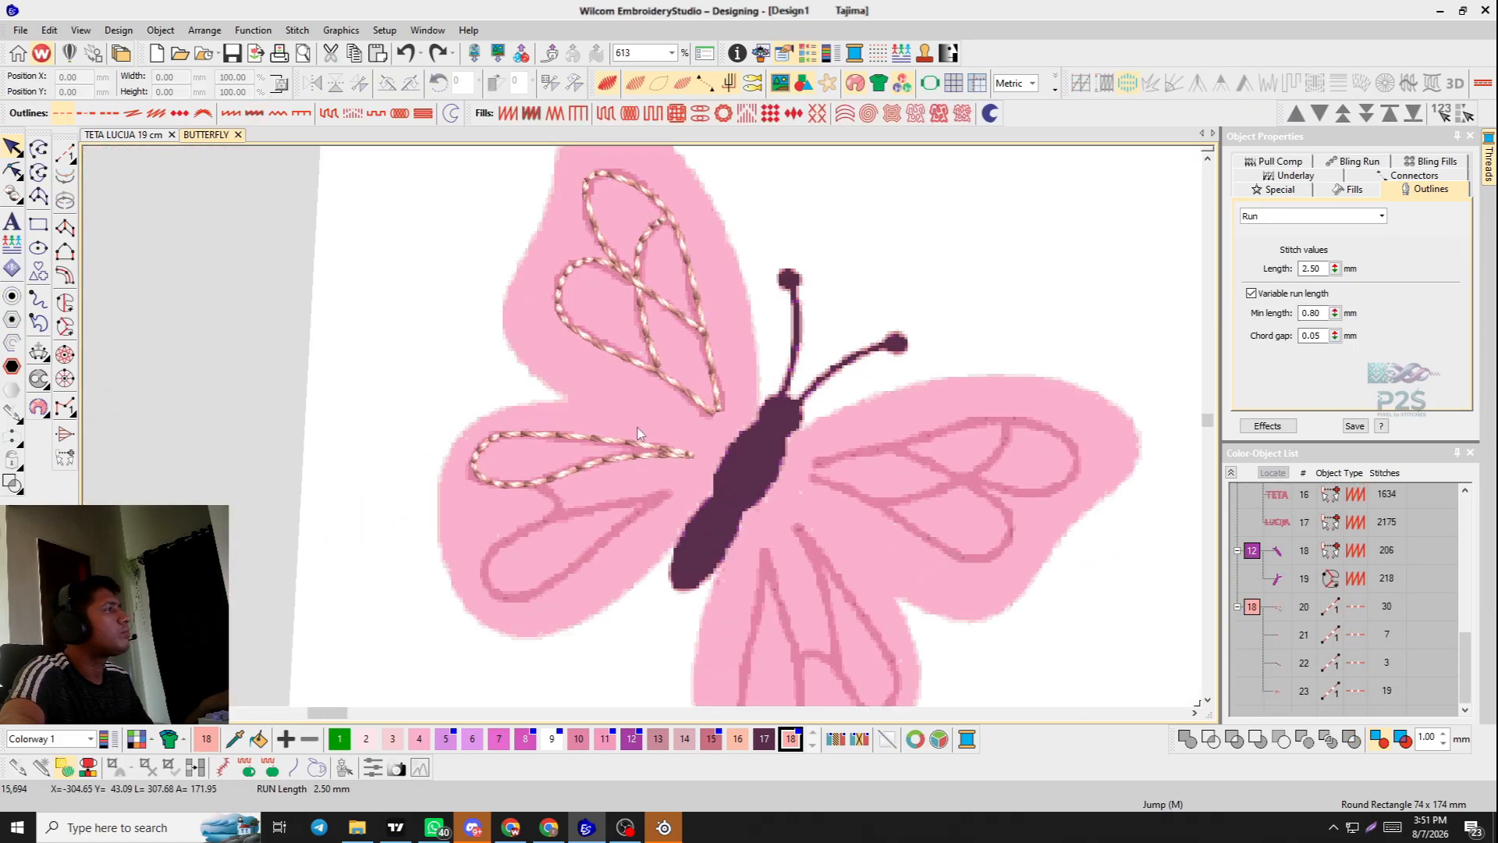
pyautogui.hotkey('ctrl', 'z')
pyautogui.hotkey('ctrl', 'z')
pyautogui.hotkey('ctrl', 'z')
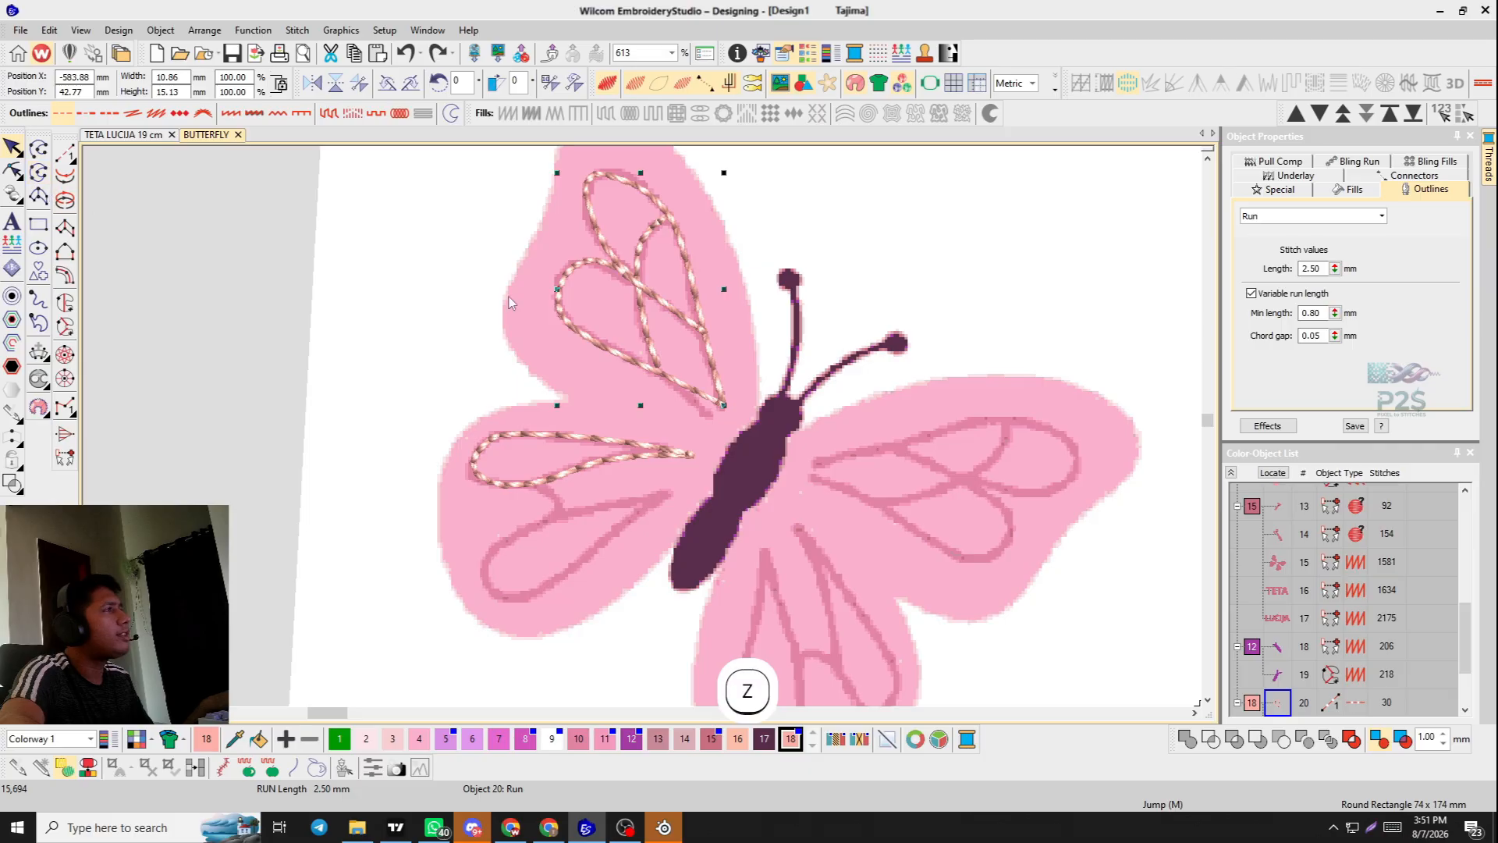
pyautogui.hotkey('ctrl', 'z')
pyautogui.hotkey('ctrl', 'z')
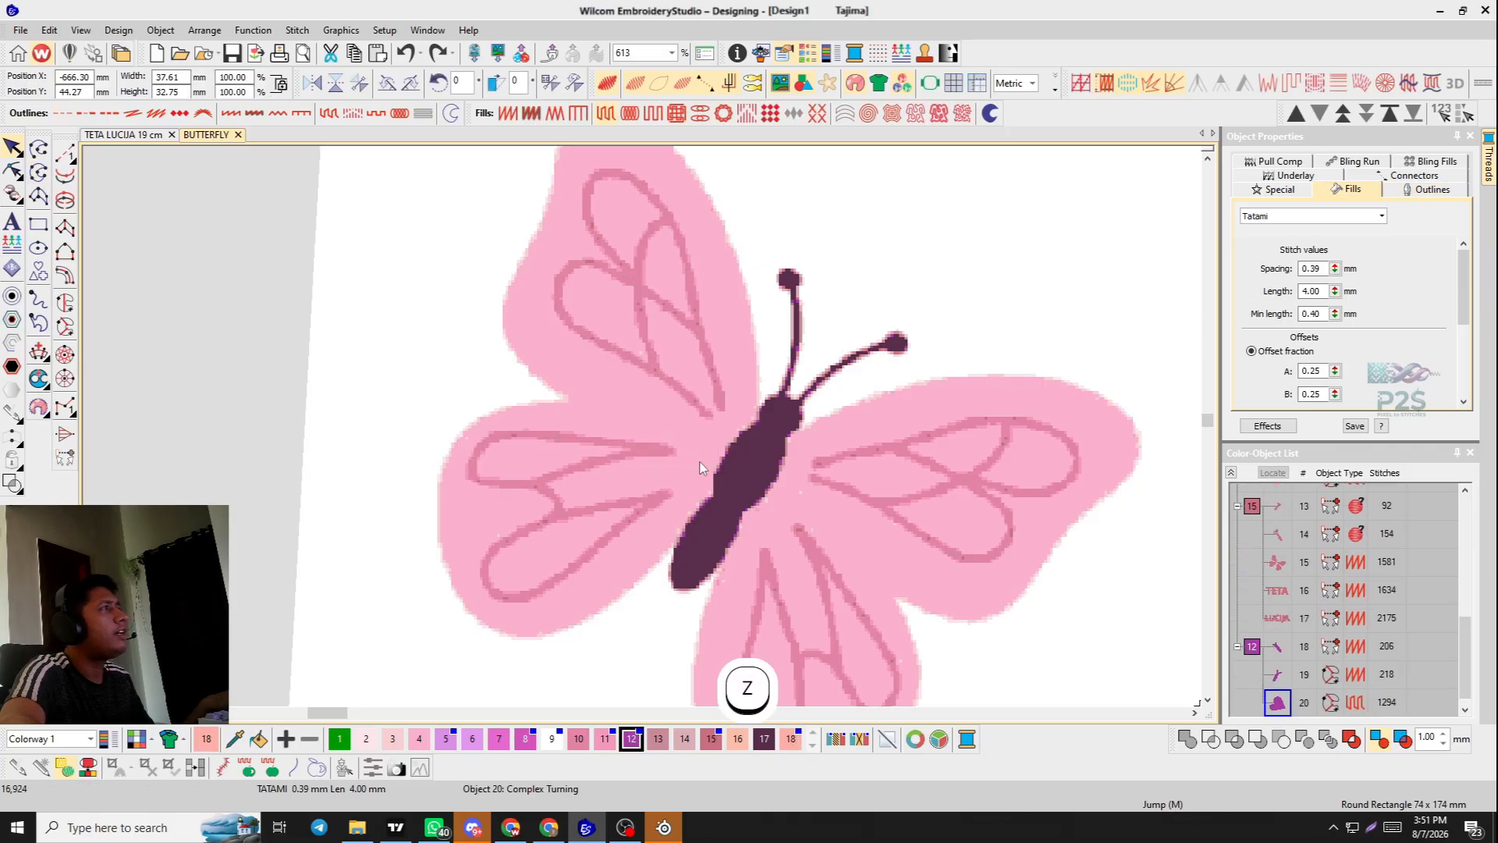
pyautogui.scroll(-1, 532, 382)
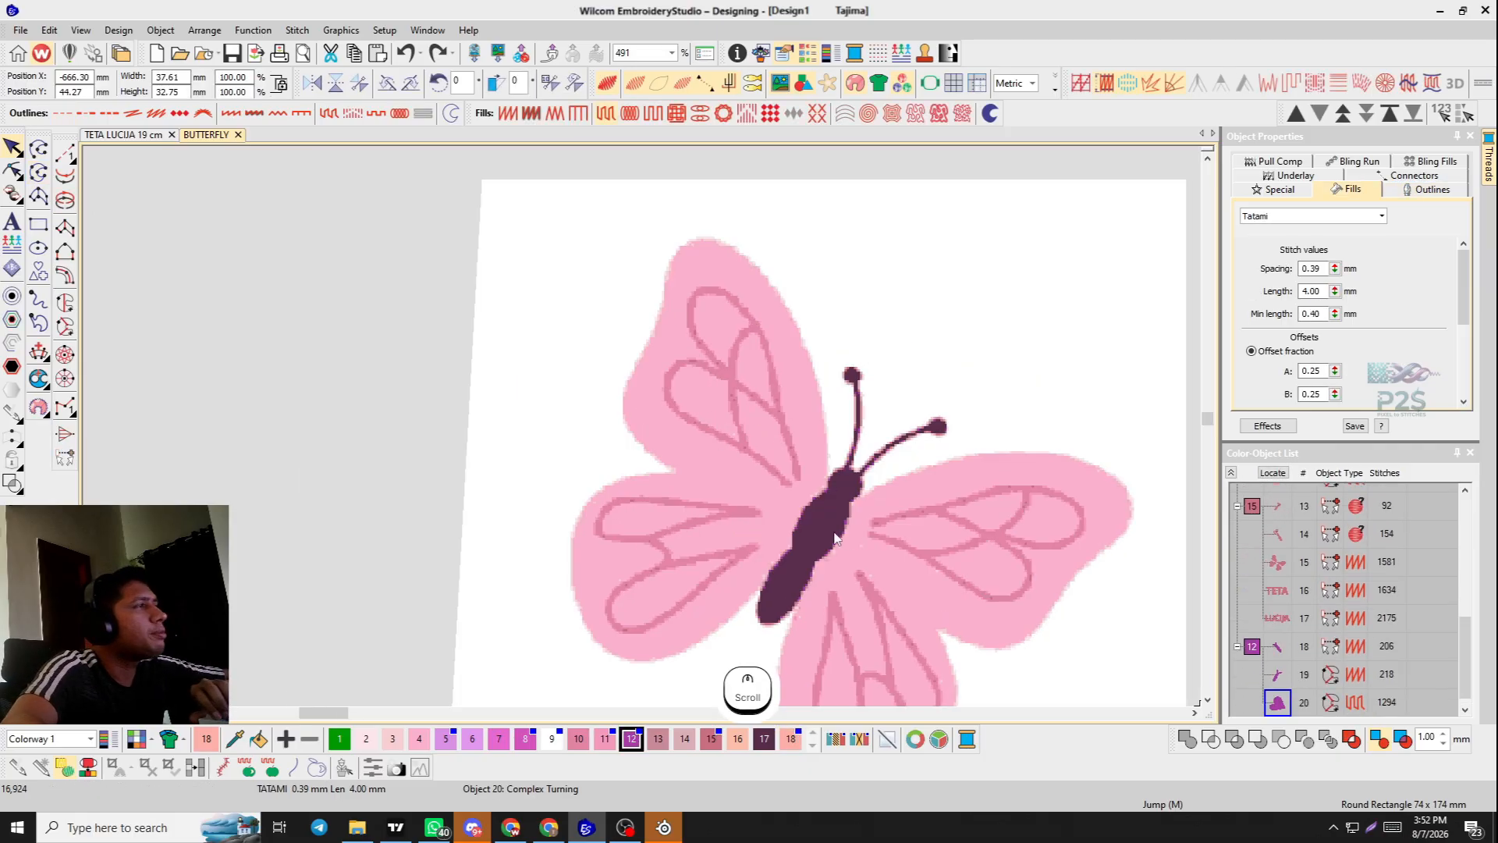
pyautogui.scroll(2, 720, 518)
pyautogui.scroll(3, 642, 431)
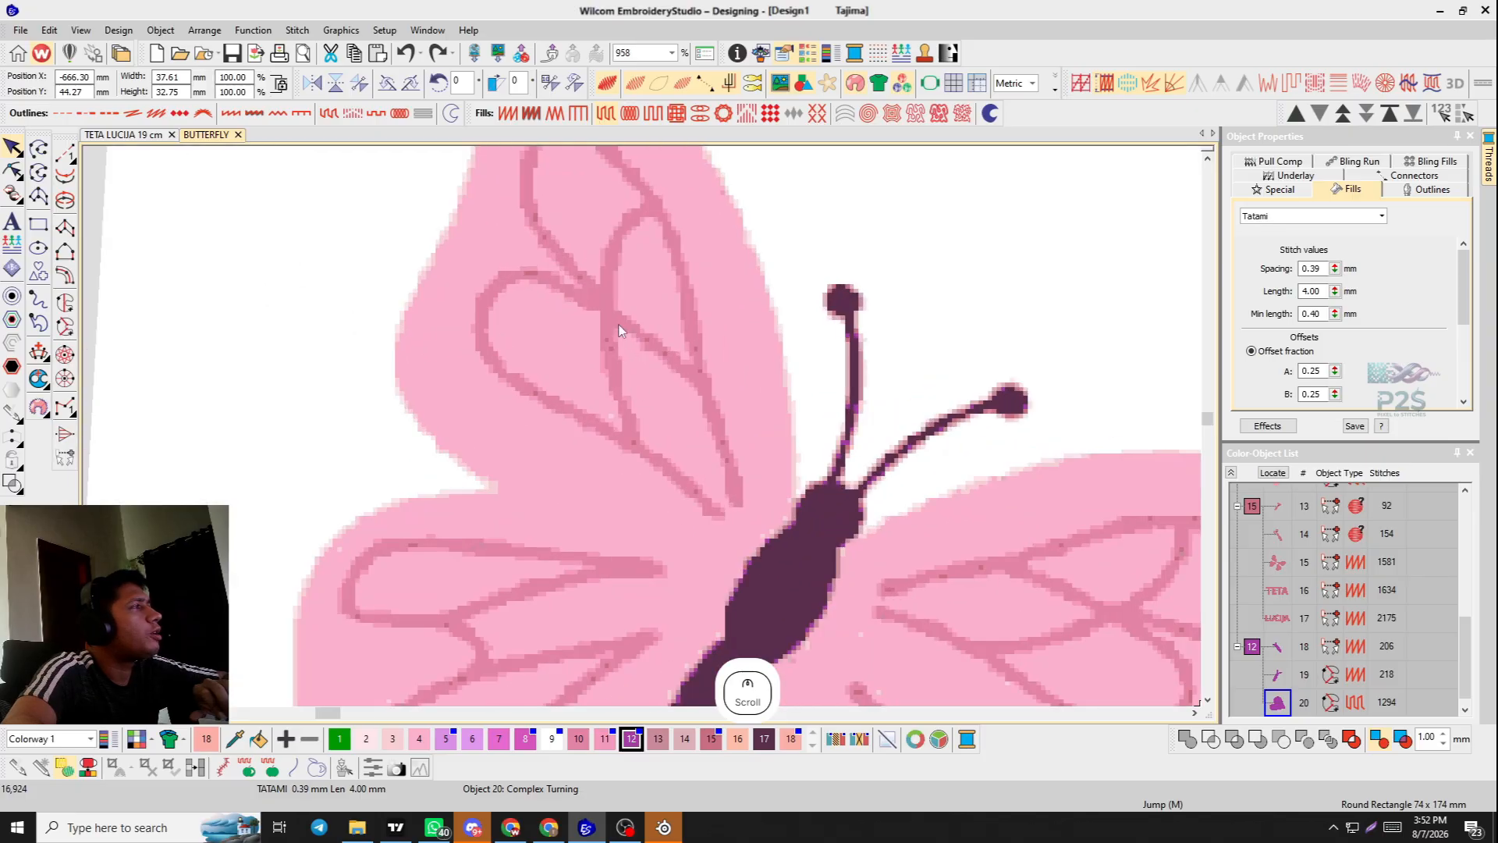
pyautogui.scroll(-2, 693, 394)
pyautogui.scroll(2, 658, 428)
pyautogui.scroll(-1, 642, 428)
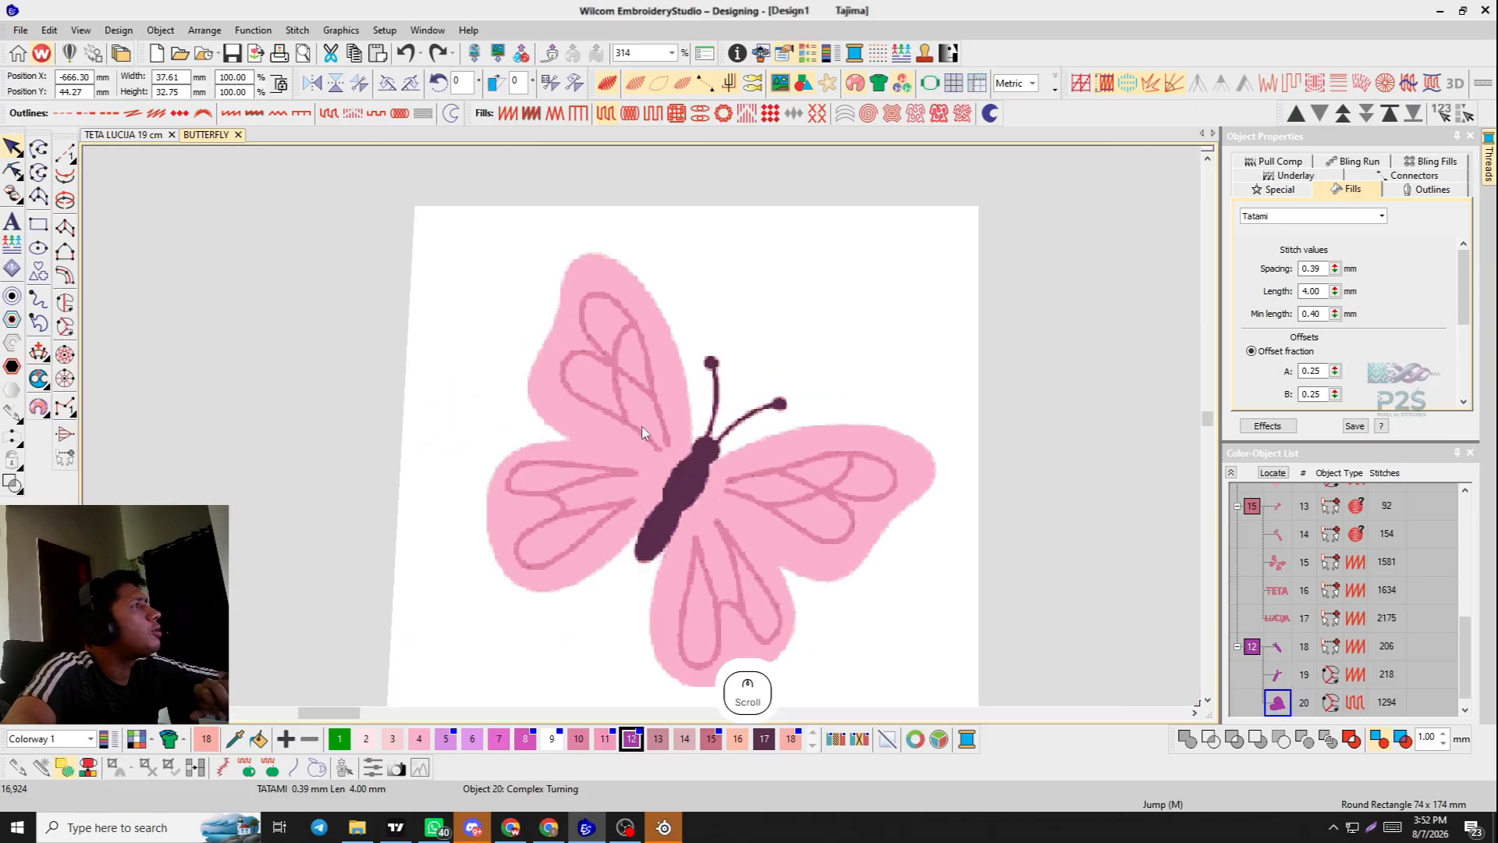
pyautogui.scroll(2, 642, 428)
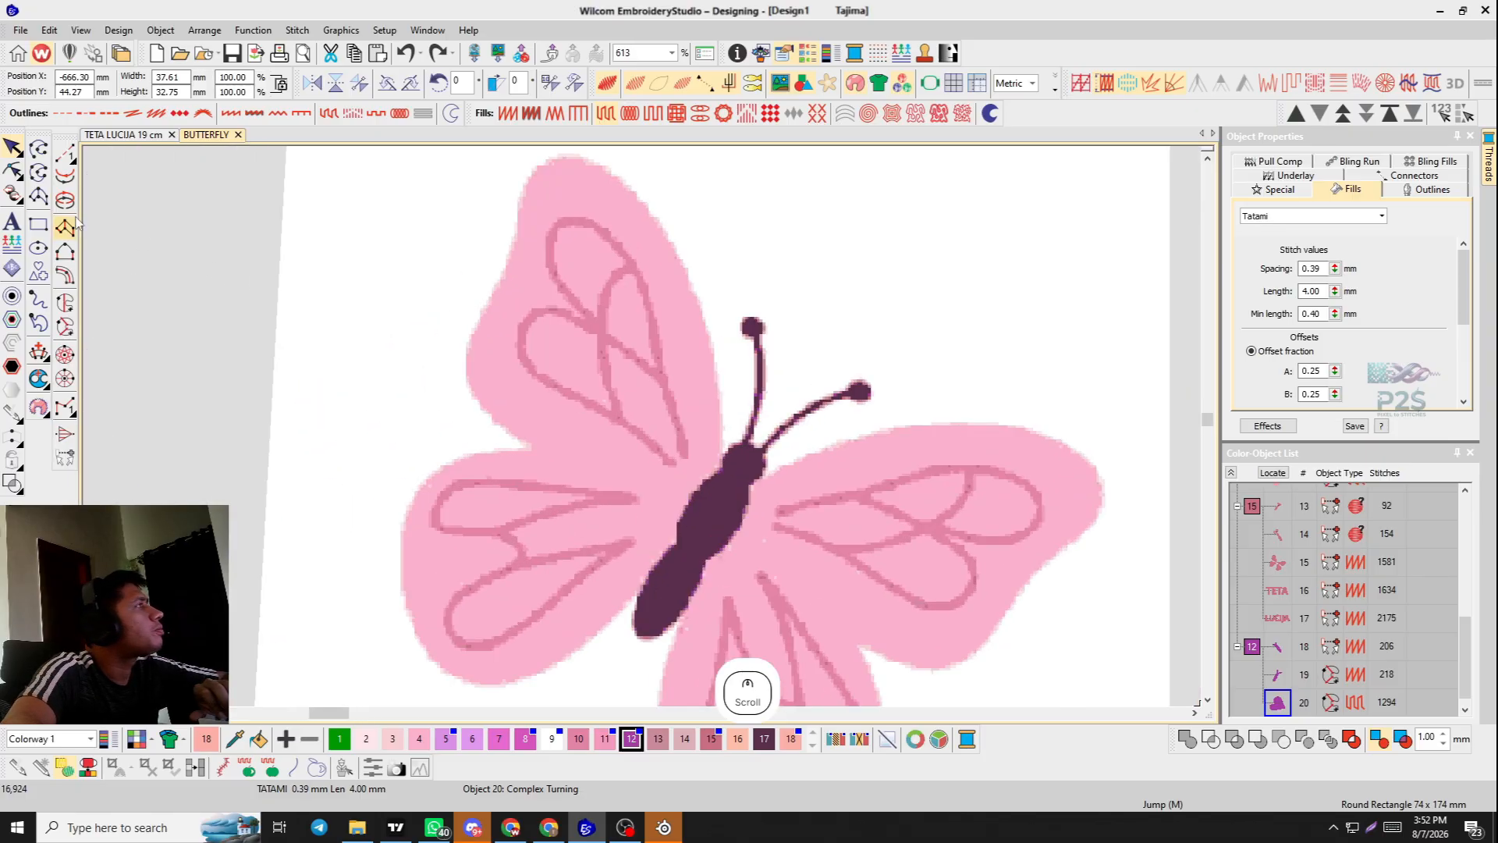
# Start a closed-shape run at the butterfly's body and trace the upper-left wing's lower and outer edges.
pyautogui.click(35, 174)
pyautogui.scroll(3, 565, 527)
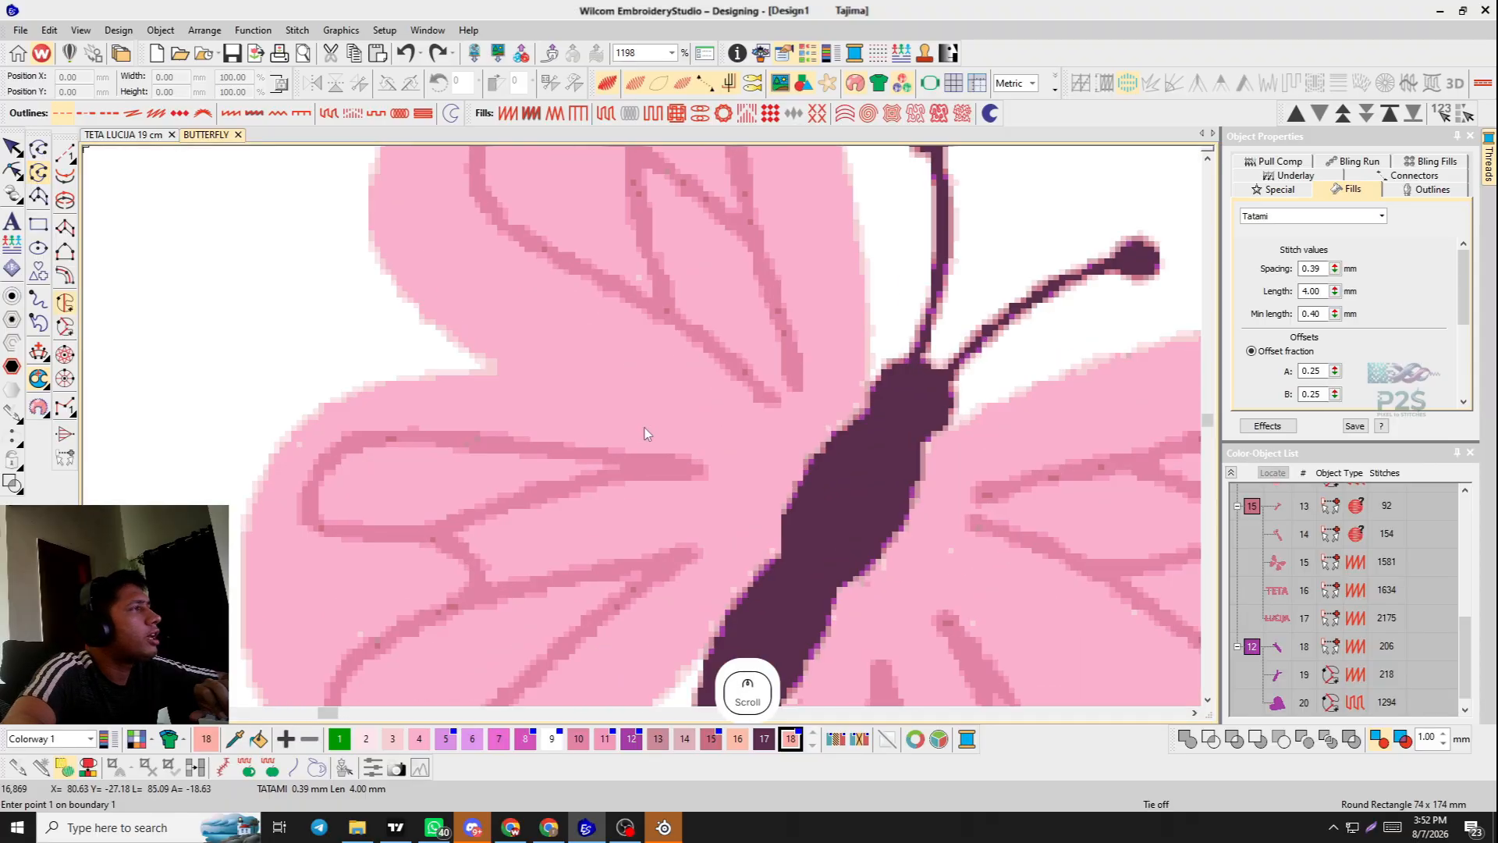
pyautogui.click(797, 485)
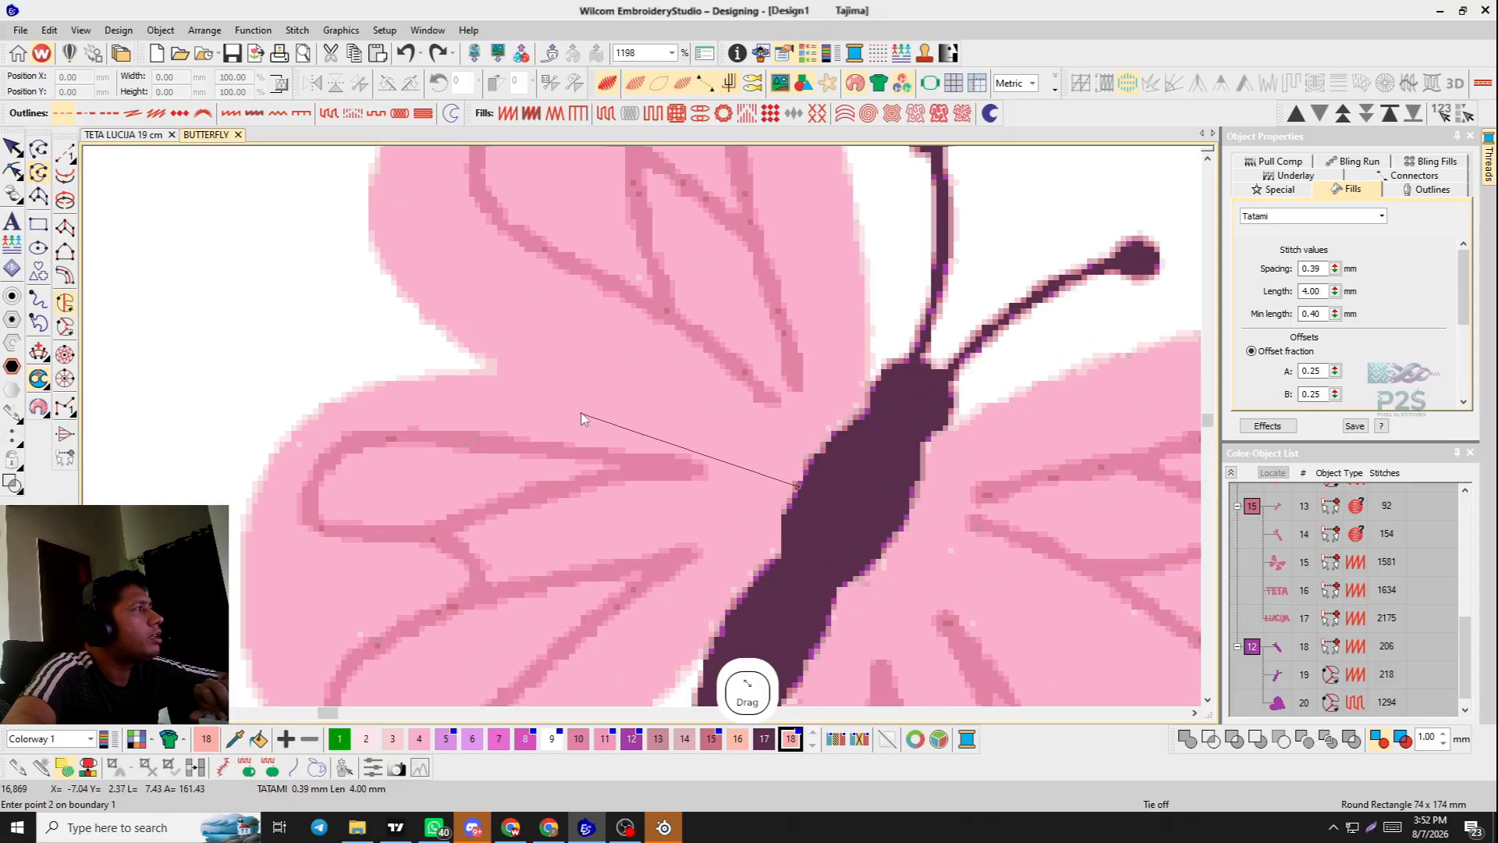
pyautogui.click(548, 393)
pyautogui.click(456, 335)
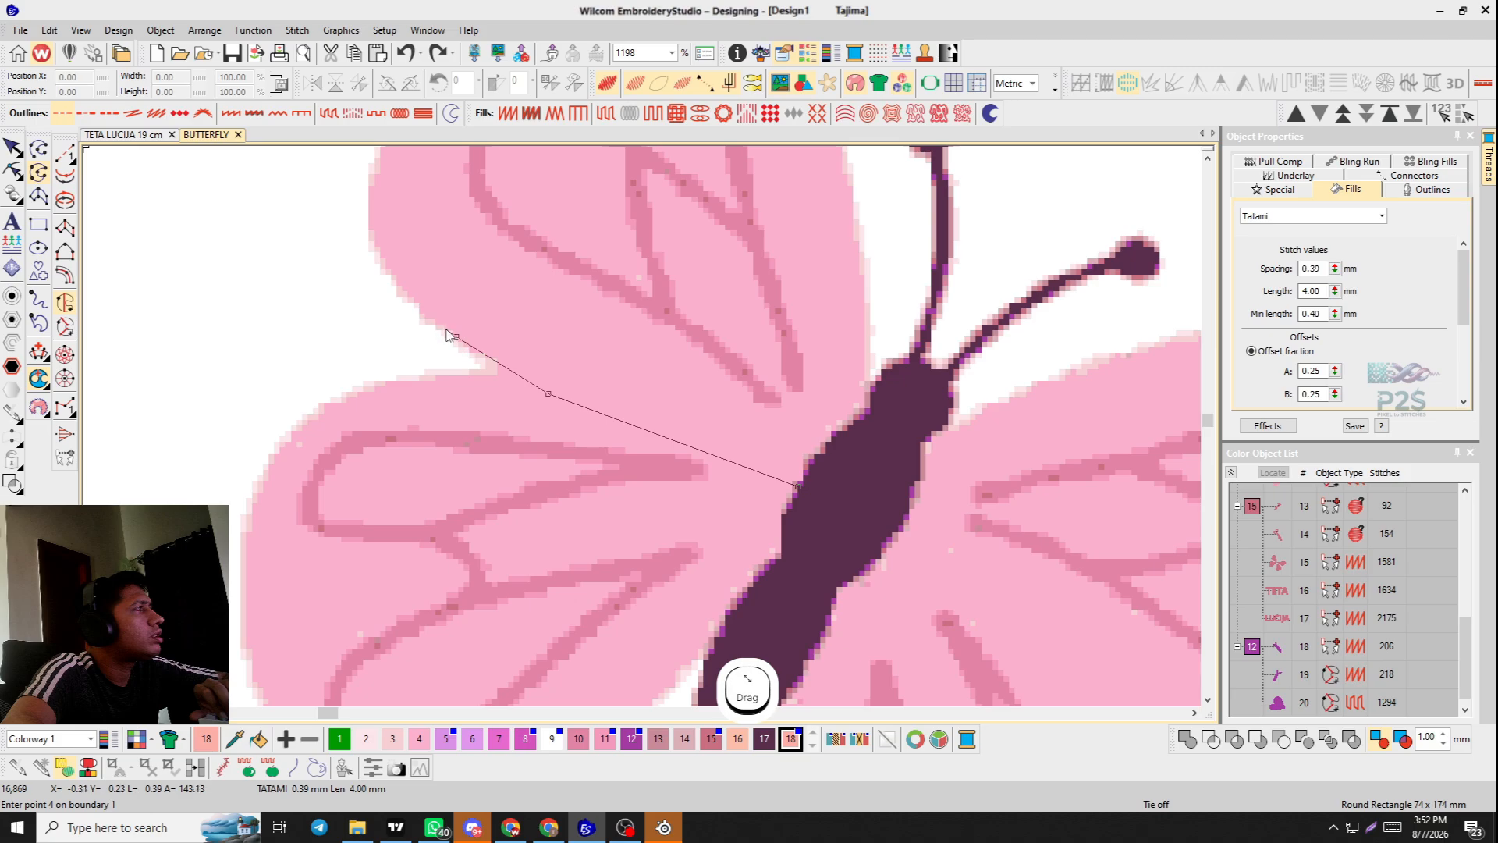
pyautogui.click(373, 229)
pyautogui.click(536, 221)
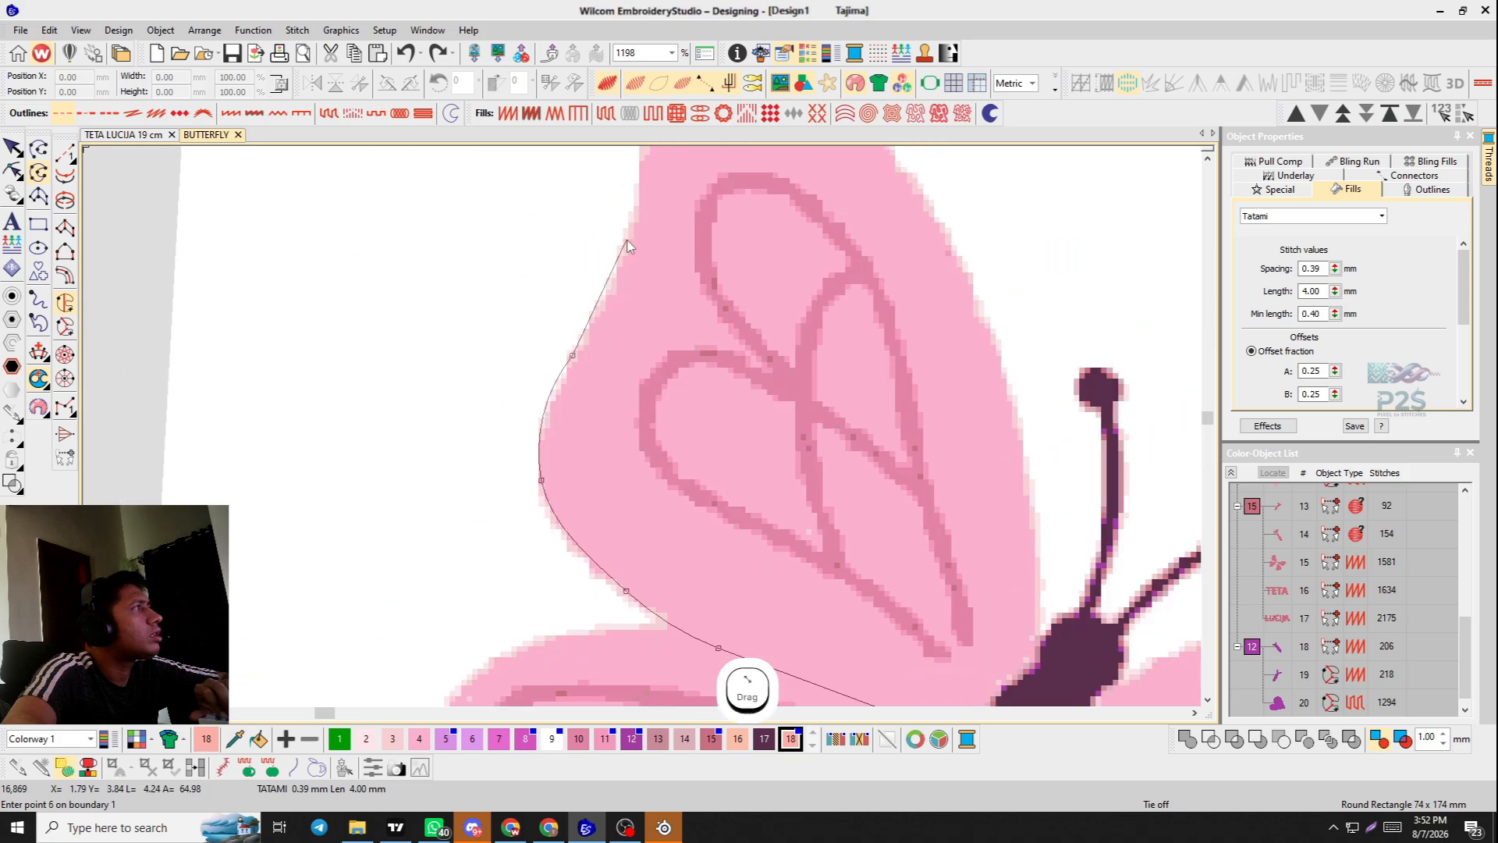
pyautogui.click(620, 266)
pyautogui.click(621, 306)
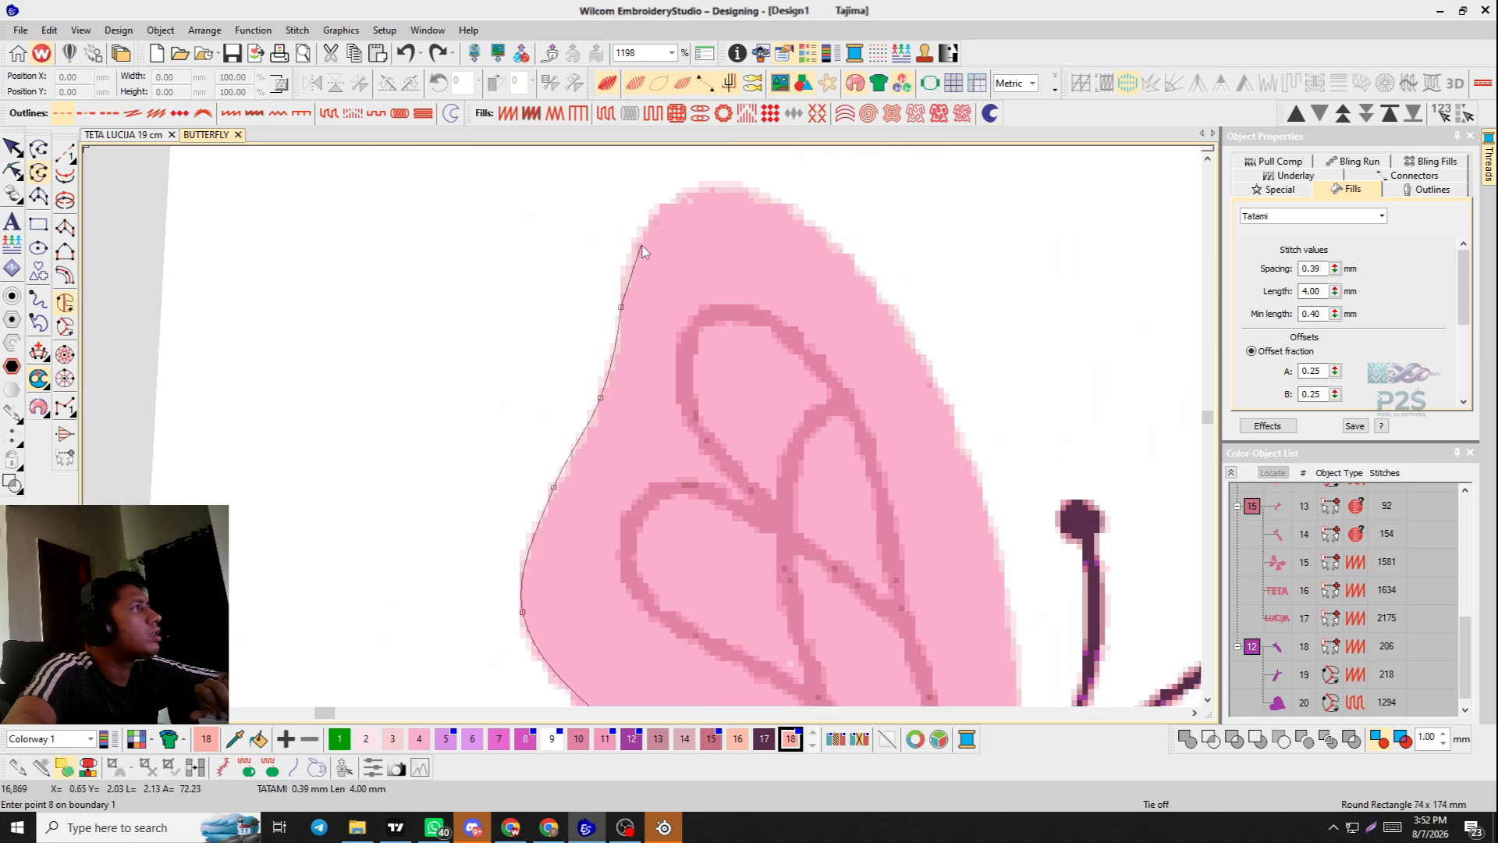
# Continue the wing outline around the upper-left wing's tip and down its inner edge.
pyautogui.click(641, 245)
pyautogui.click(680, 195)
pyautogui.click(742, 190)
pyautogui.click(824, 235)
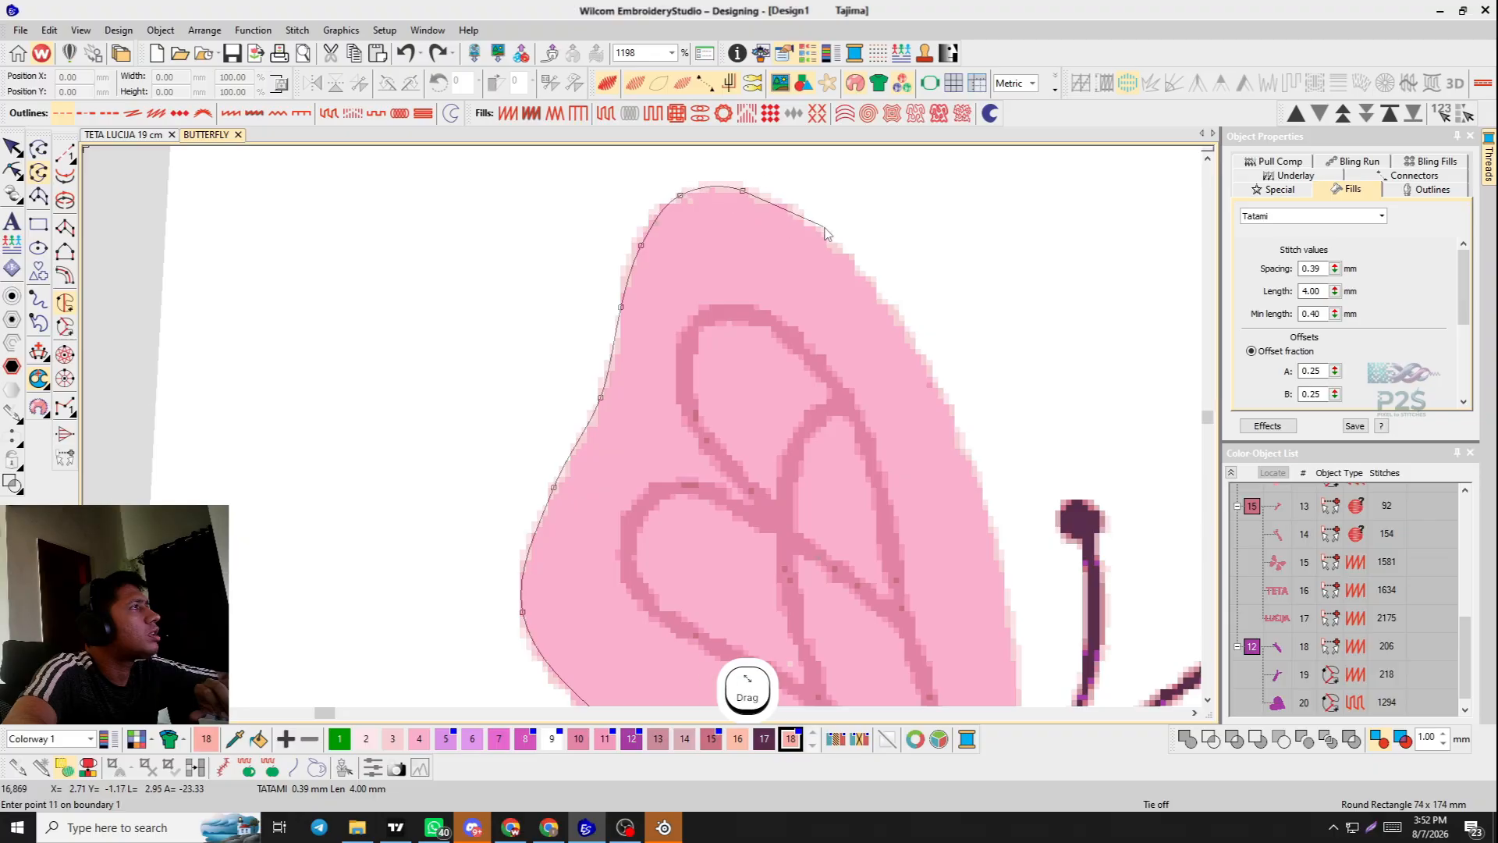
pyautogui.click(896, 327)
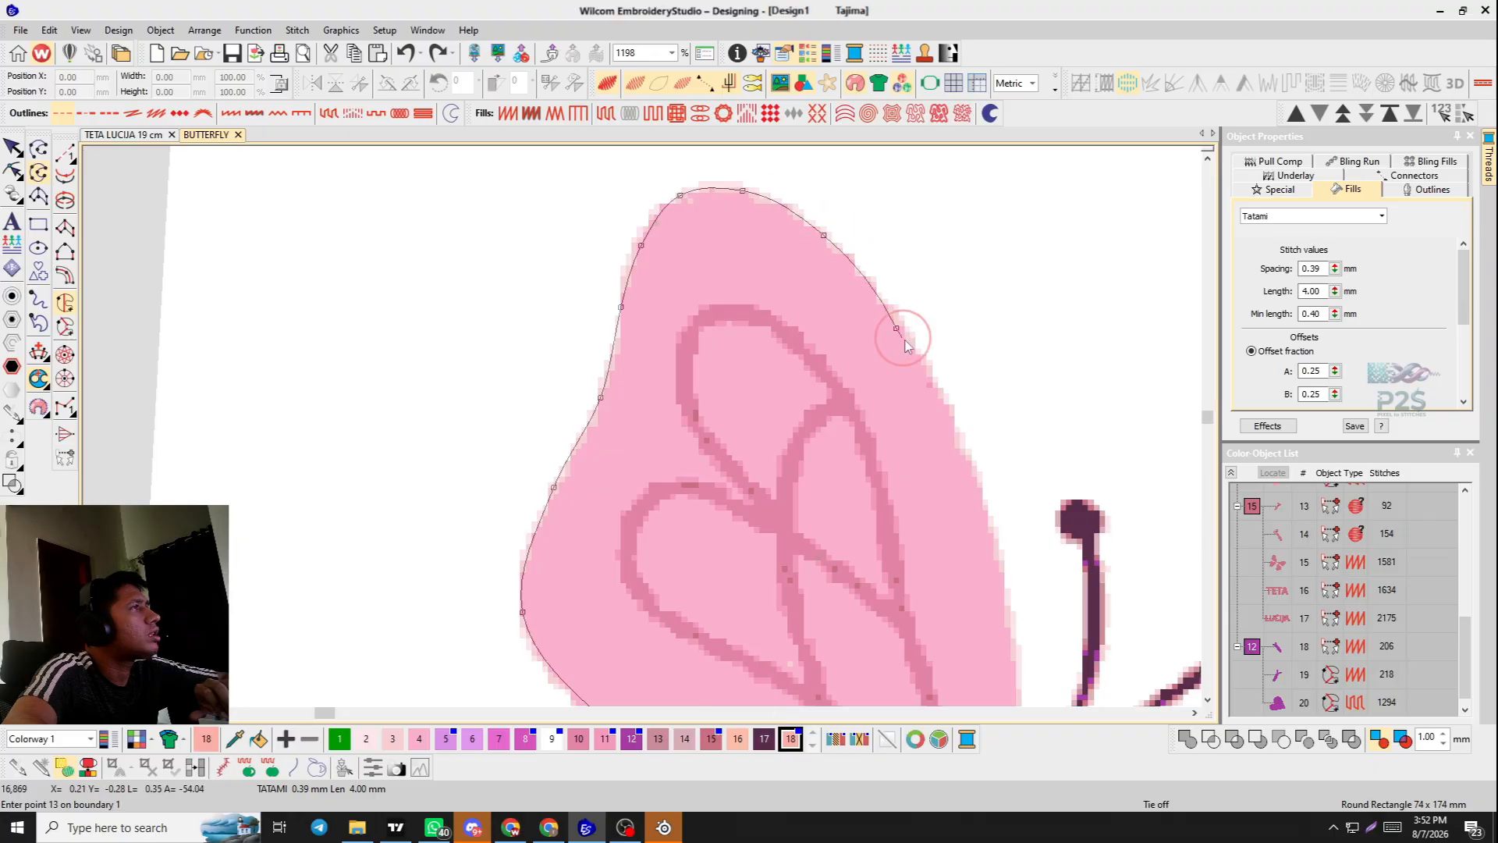
pyautogui.click(961, 450)
pyautogui.click(1015, 680)
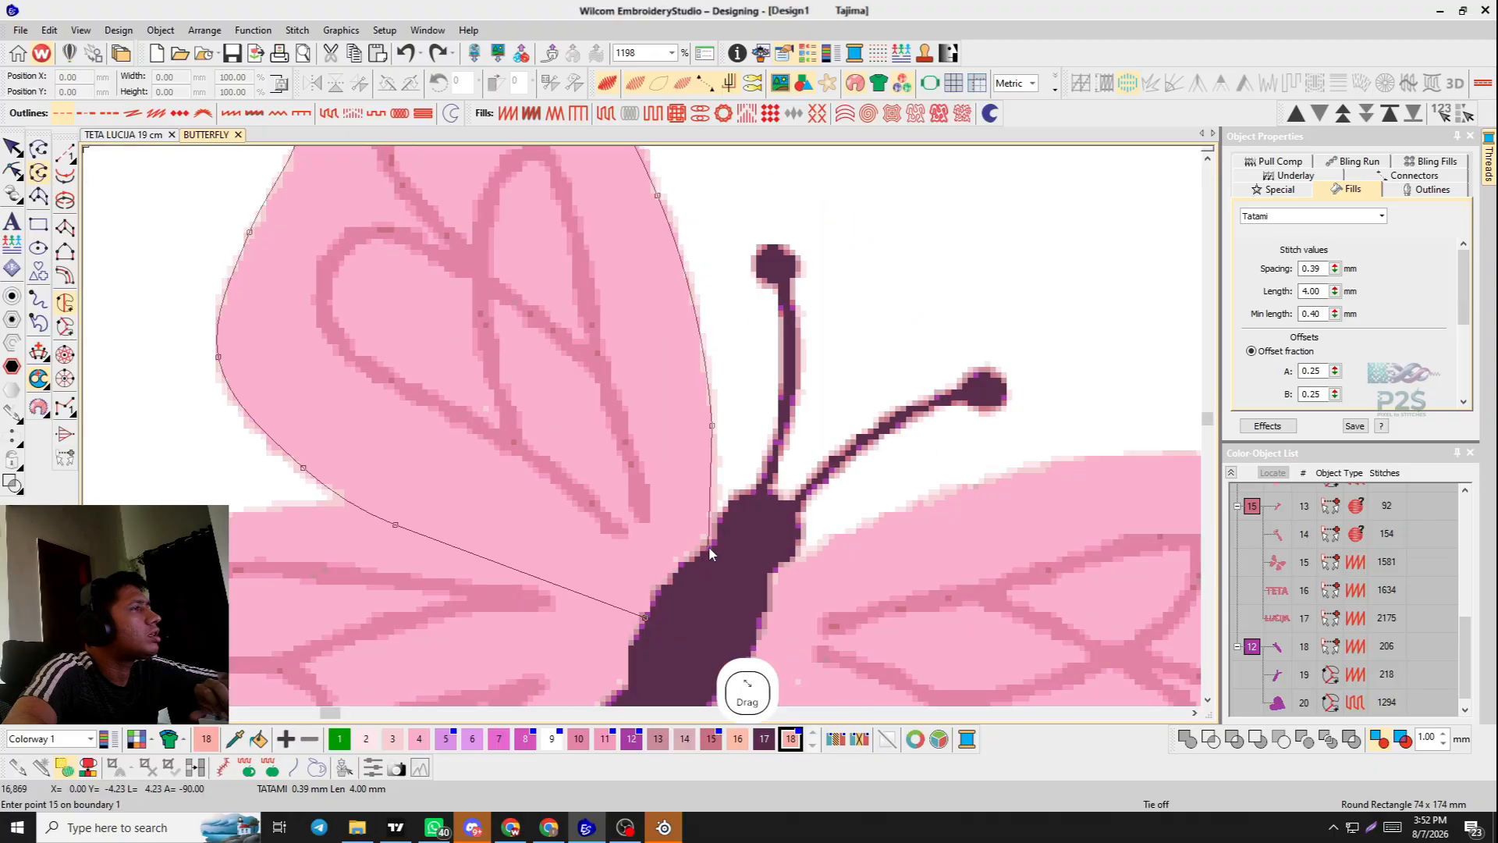
# Bring the wing outline to the body, remove the surplus last point and close the shape.
pyautogui.click(716, 542)
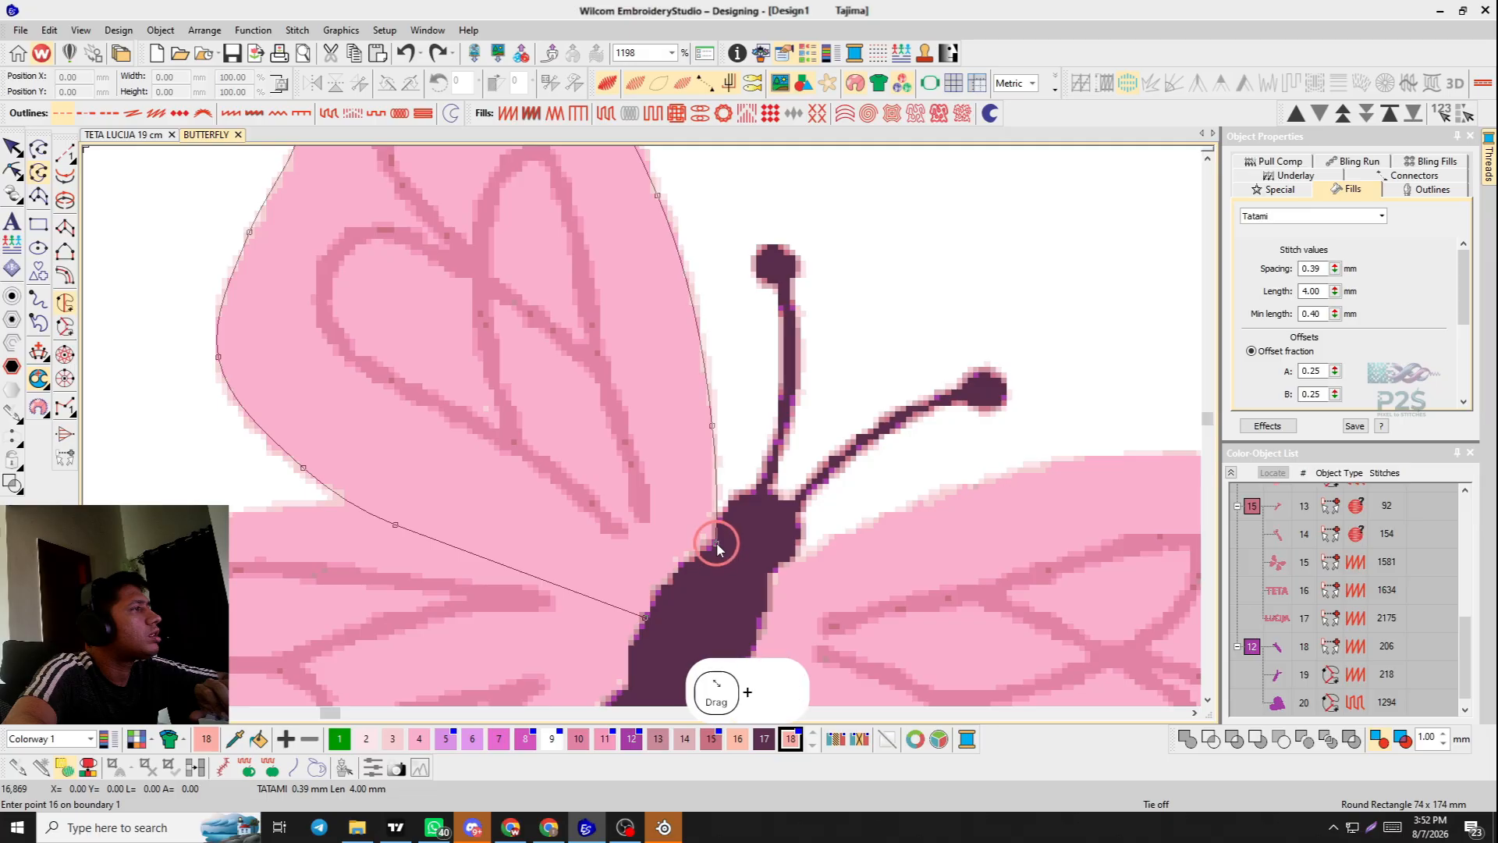
pyautogui.click(659, 617)
pyautogui.scroll(5, 635, 519)
pyautogui.press('BackSpace')
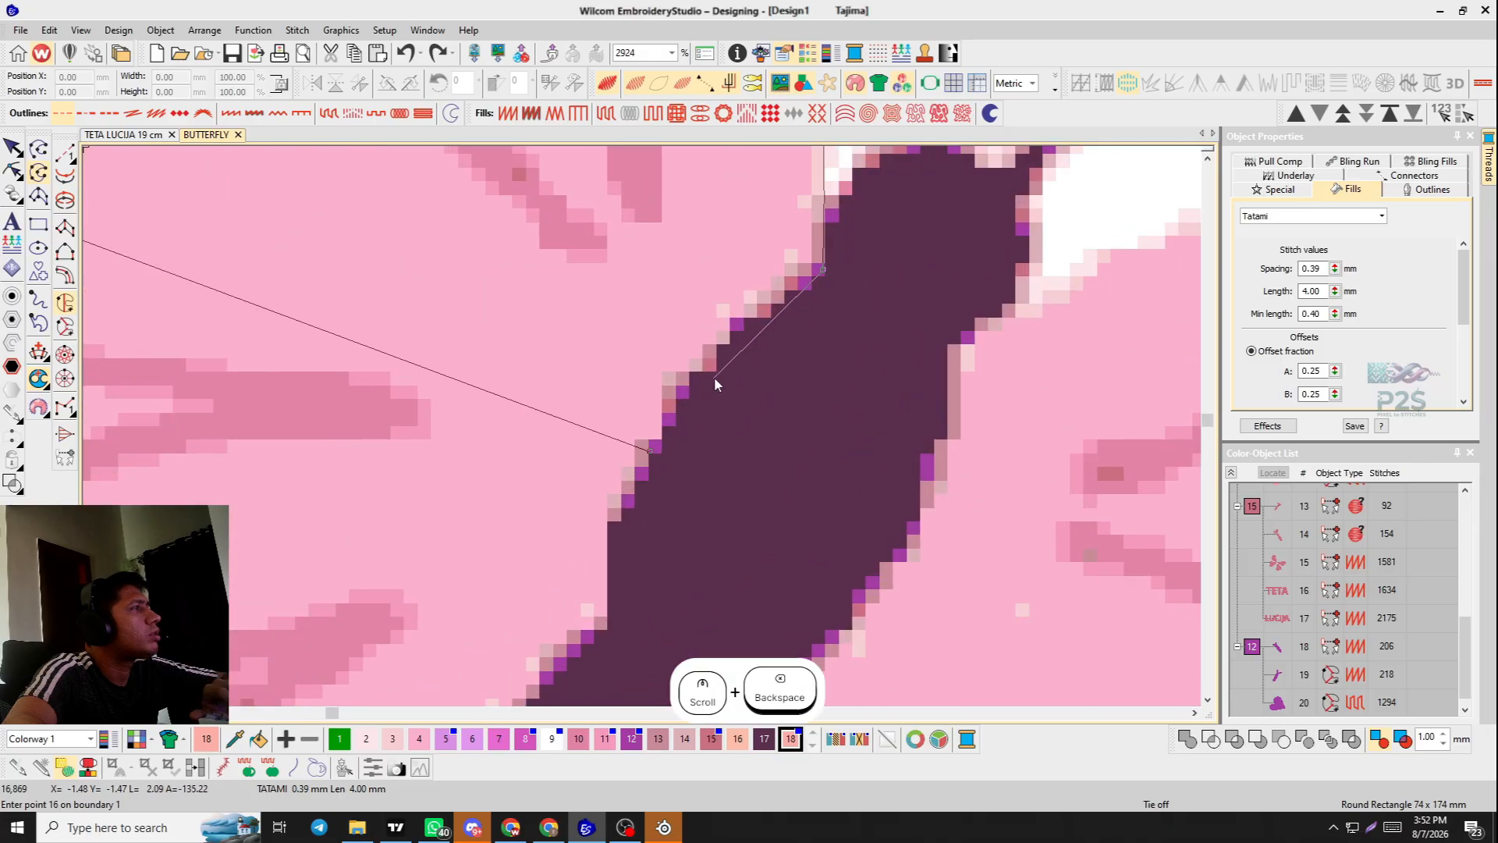
pyautogui.press('Return')
pyautogui.scroll(-5, 705, 372)
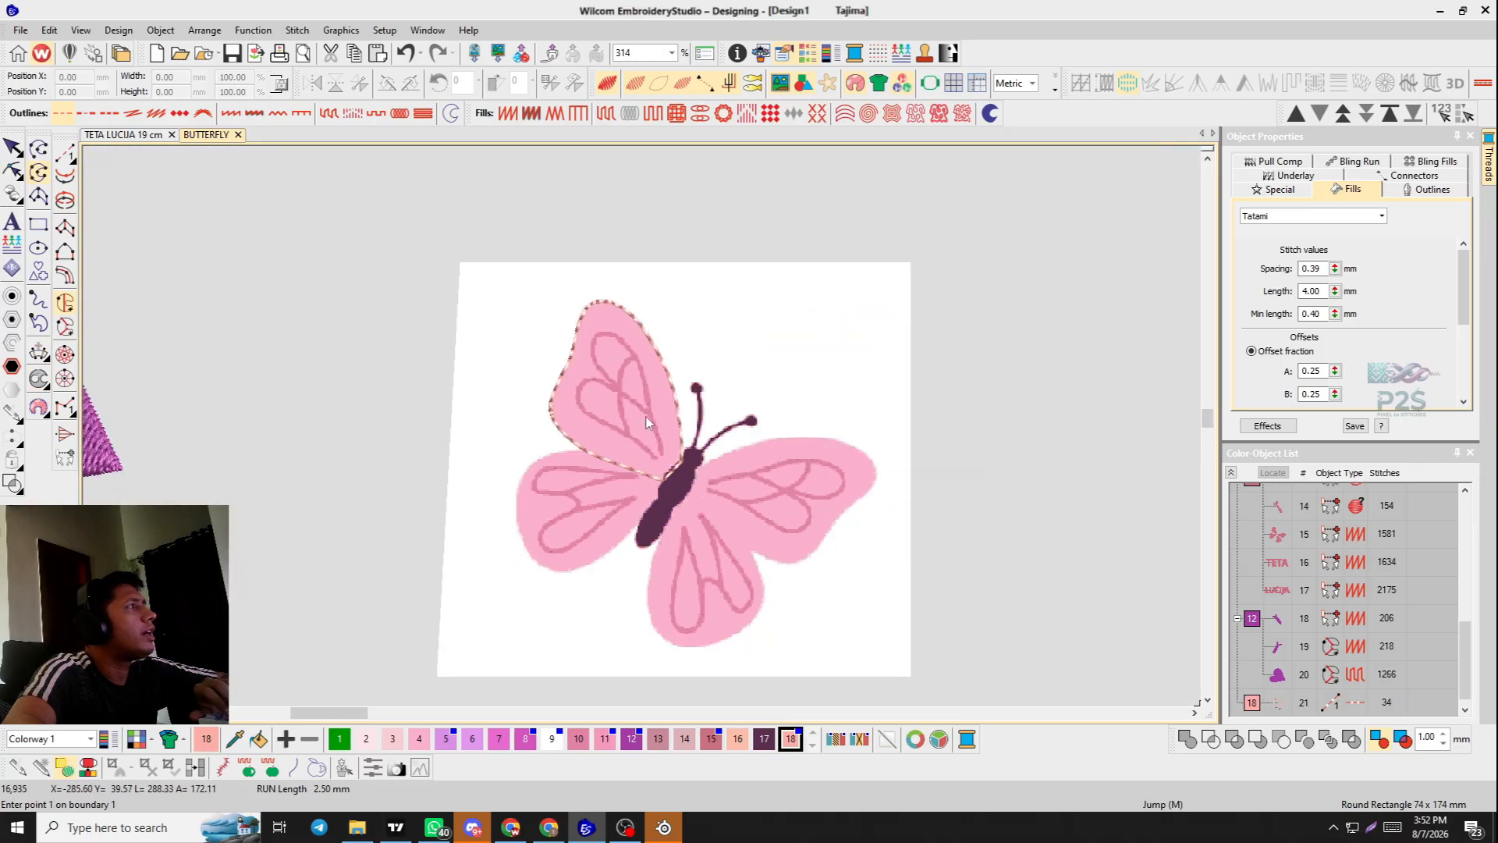
pyautogui.scroll(2, 628, 416)
pyautogui.scroll(-2, 624, 429)
# Convert the upper-left wing's closed run outline to a Satin fill and inspect its stitches up close.
pyautogui.click(11, 149)
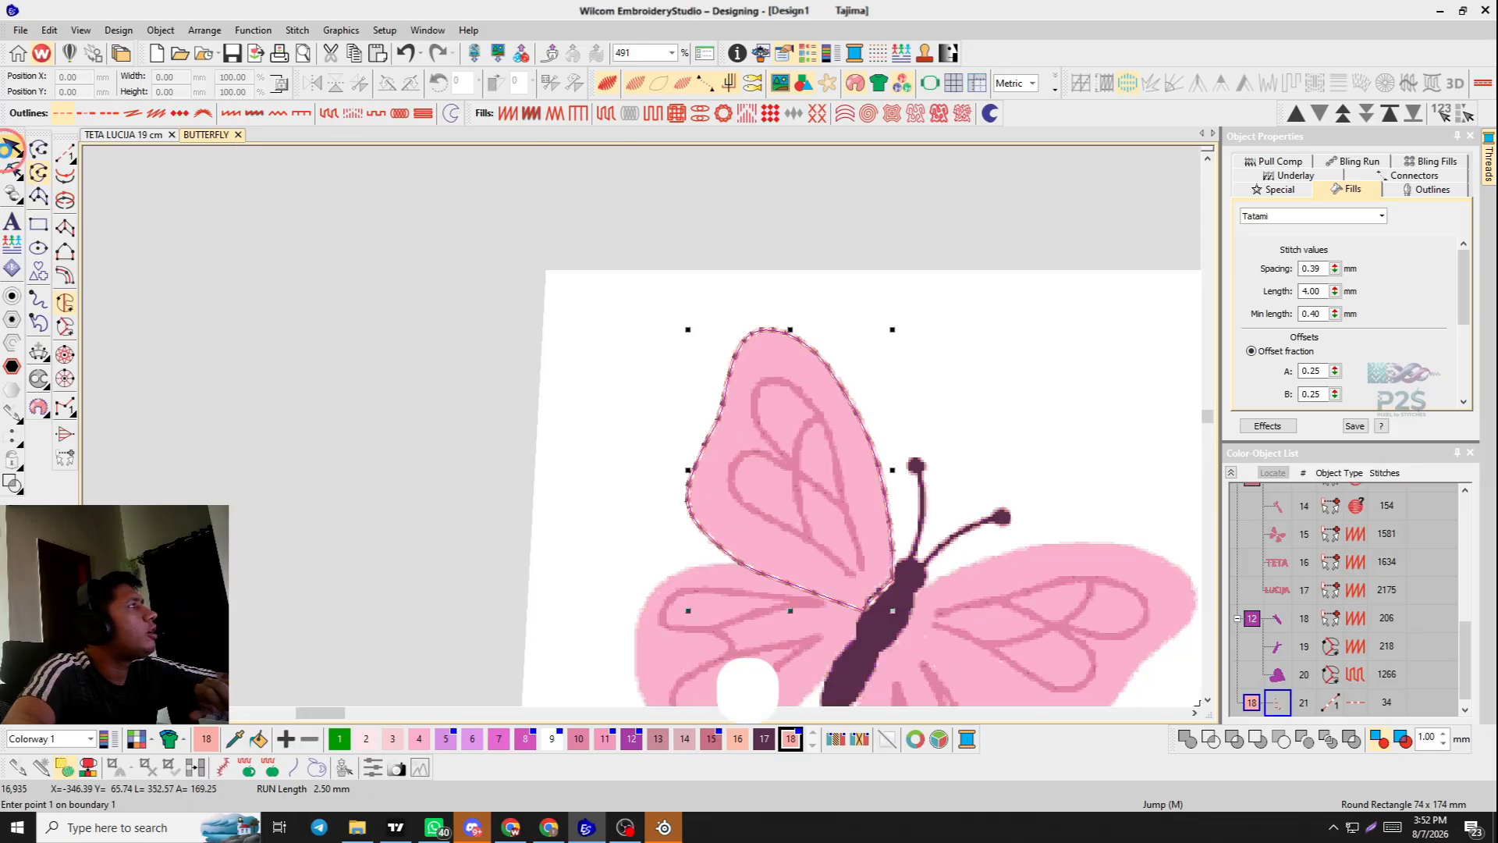
pyautogui.click(511, 113)
pyautogui.scroll(2, 944, 515)
pyautogui.scroll(-2, 637, 399)
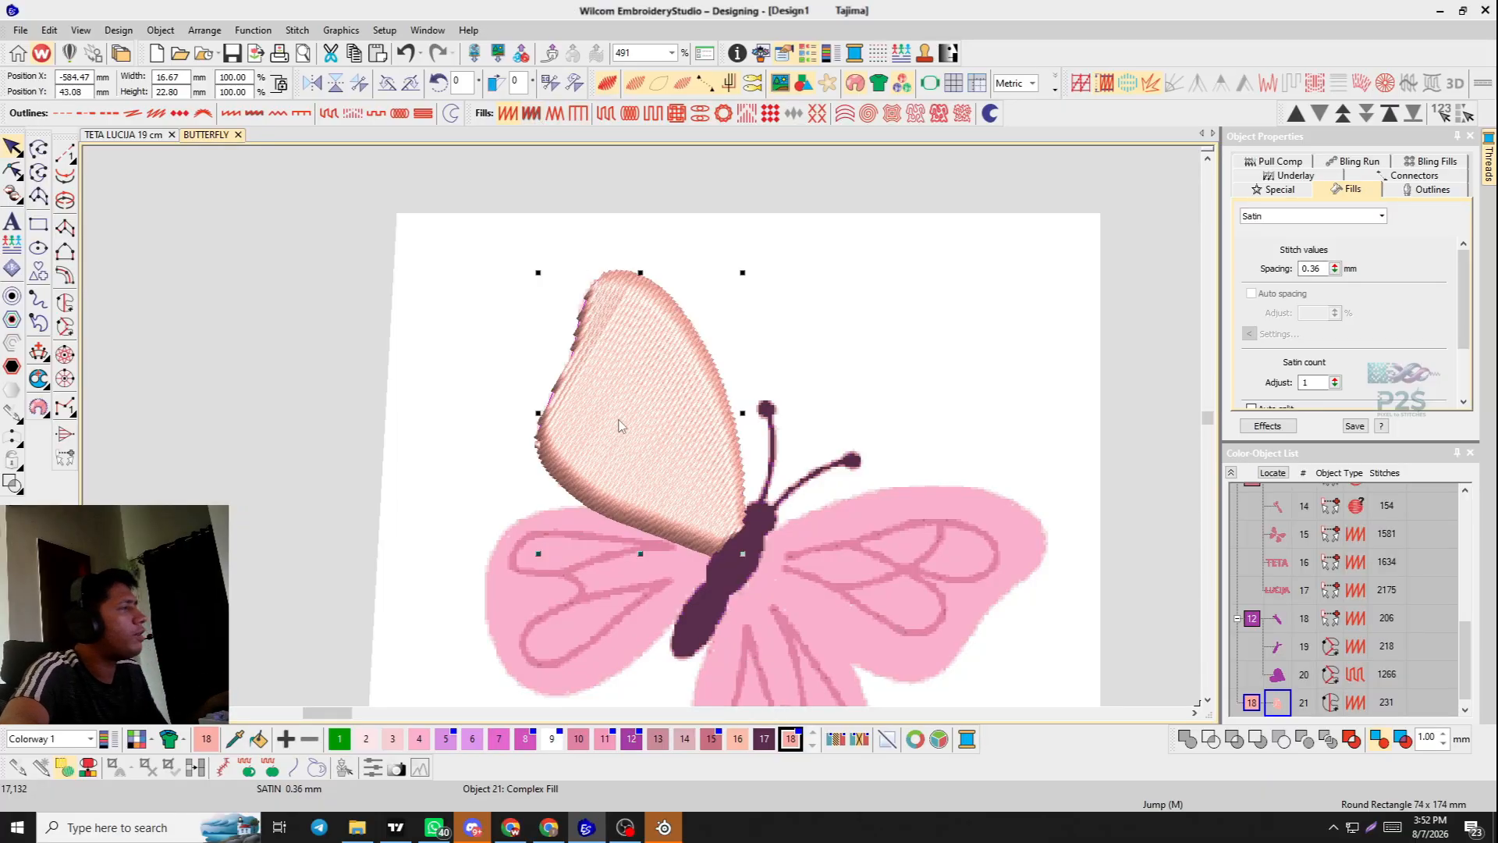
pyautogui.scroll(5, 618, 425)
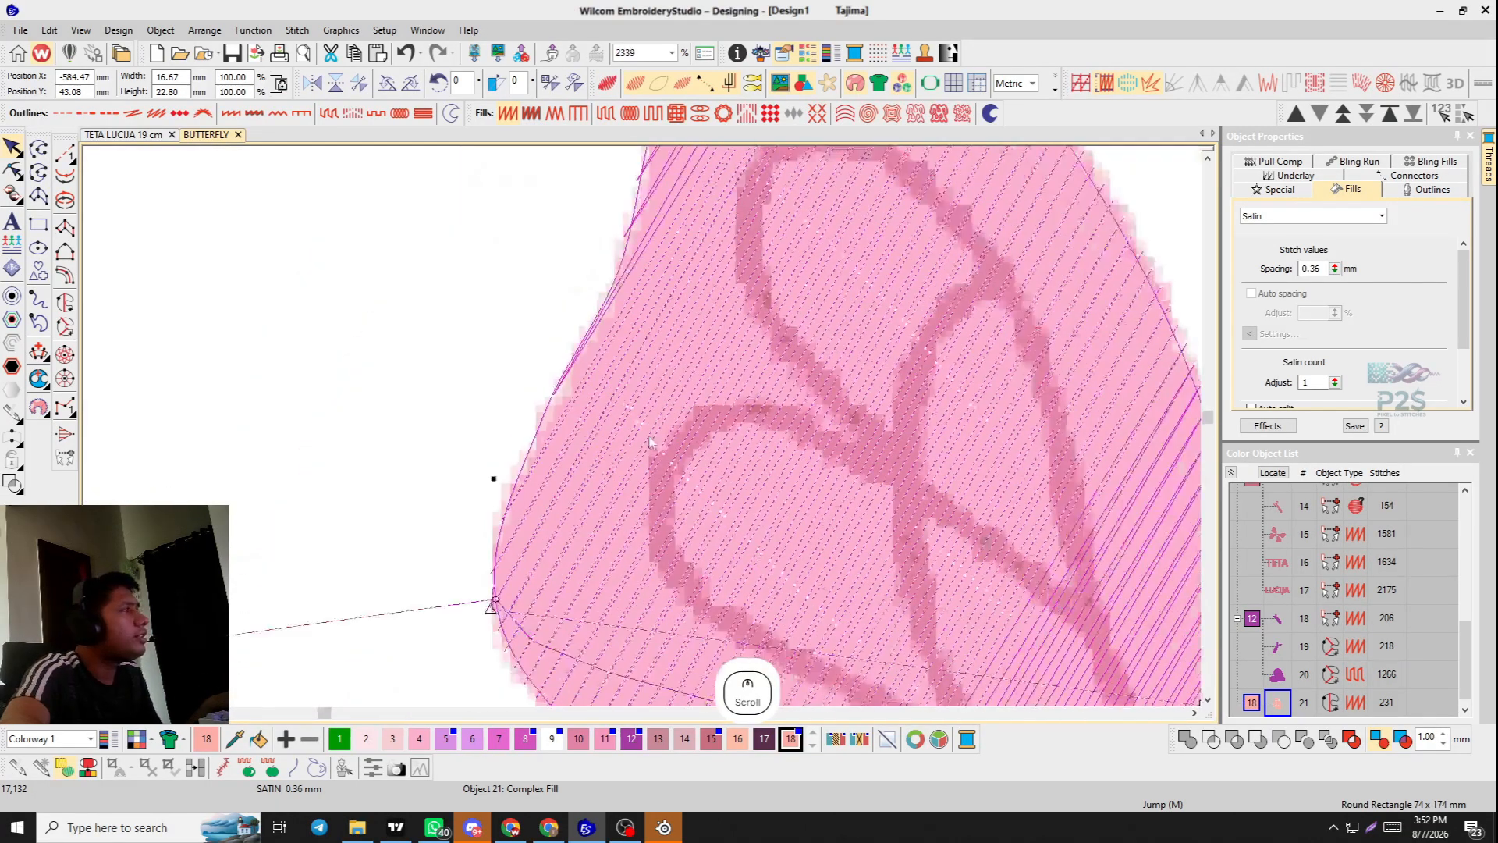
# Convert the upper-left wing's Satin fill to Tatami and deselect the wing.
pyautogui.scroll(-2, 650, 442)
pyautogui.scroll(-3, 679, 407)
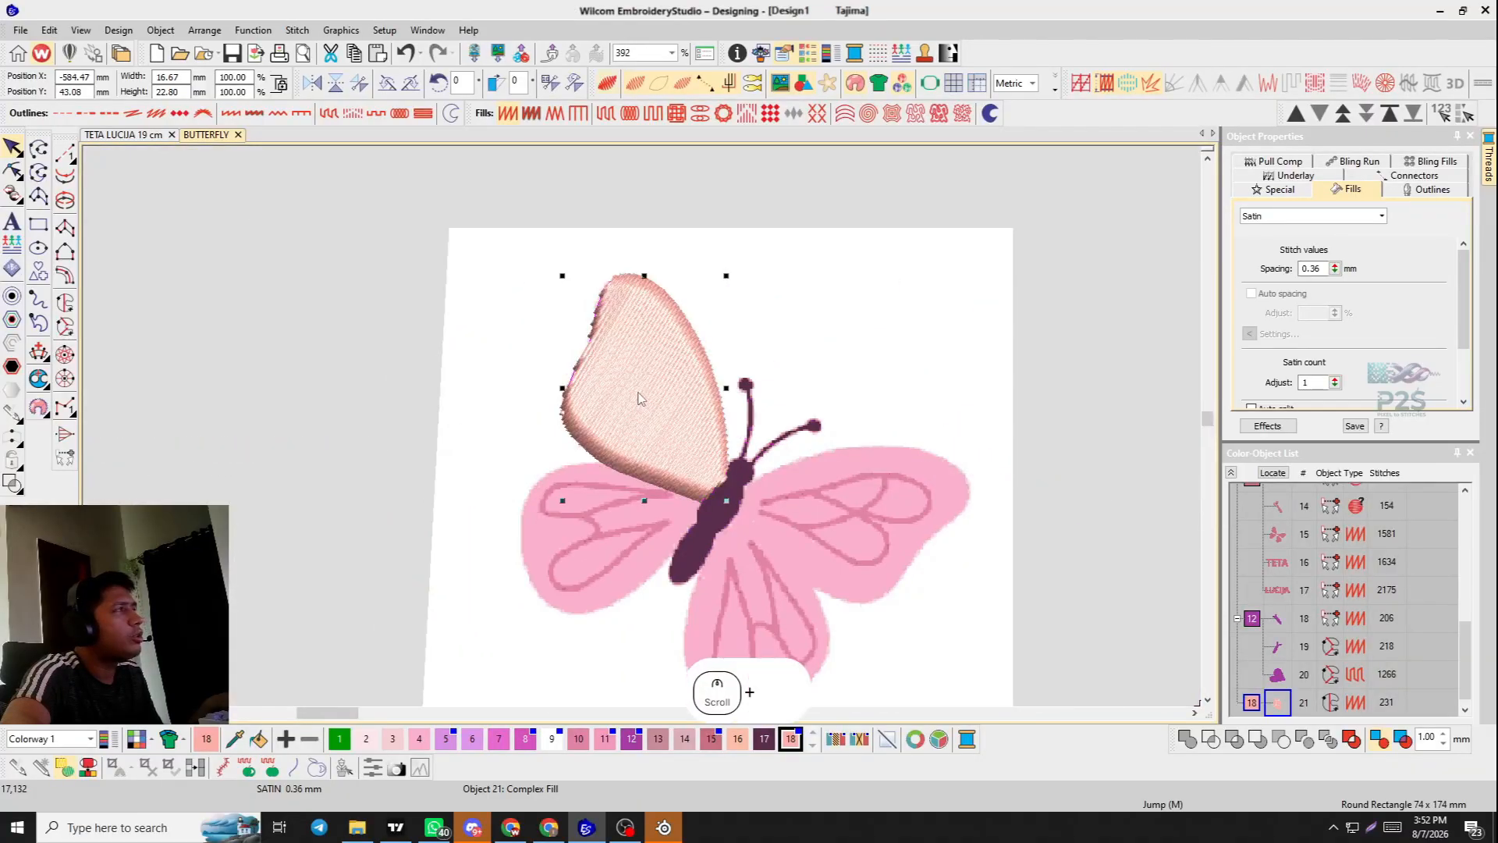
pyautogui.click(610, 116)
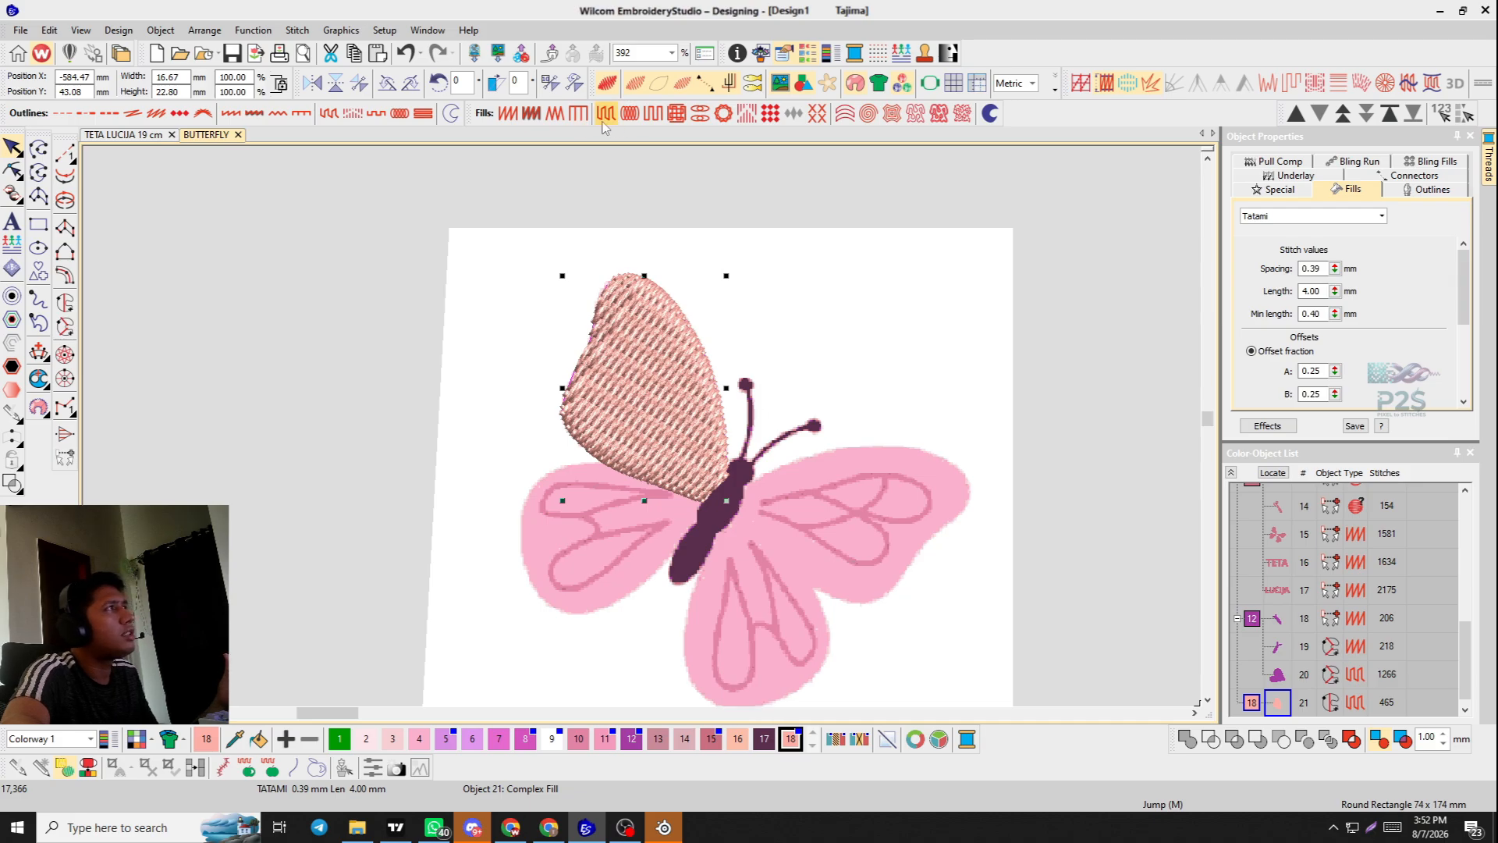
pyautogui.click(812, 207)
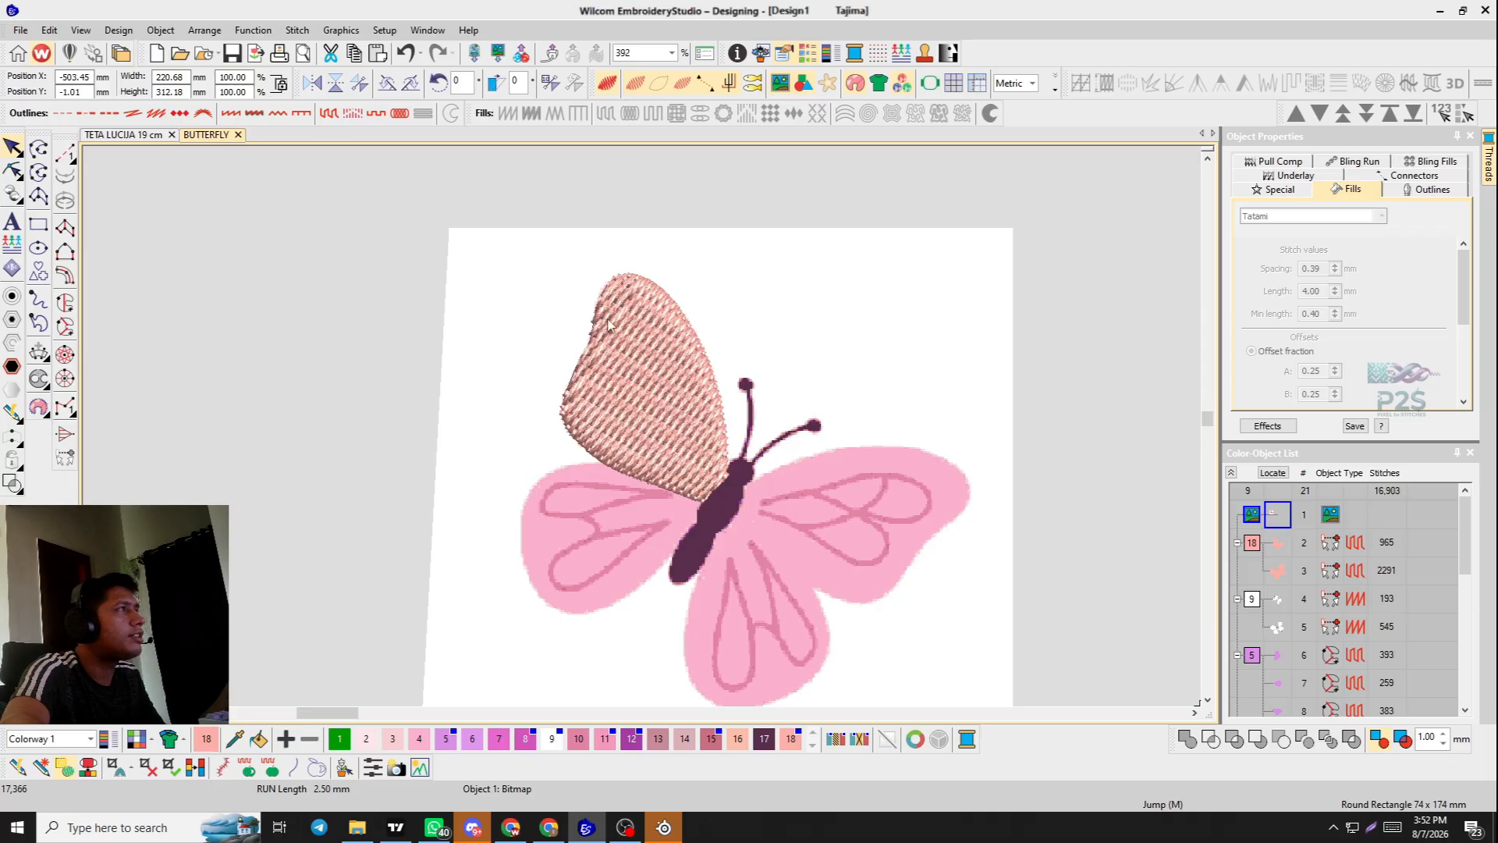
# Hide the stitches to expose the vein lines of the upper-left wing in the butterfly artwork.
pyautogui.scroll(2, 575, 321)
pyautogui.scroll(3, 640, 433)
pyautogui.scroll(-2, 640, 429)
pyautogui.press('s')
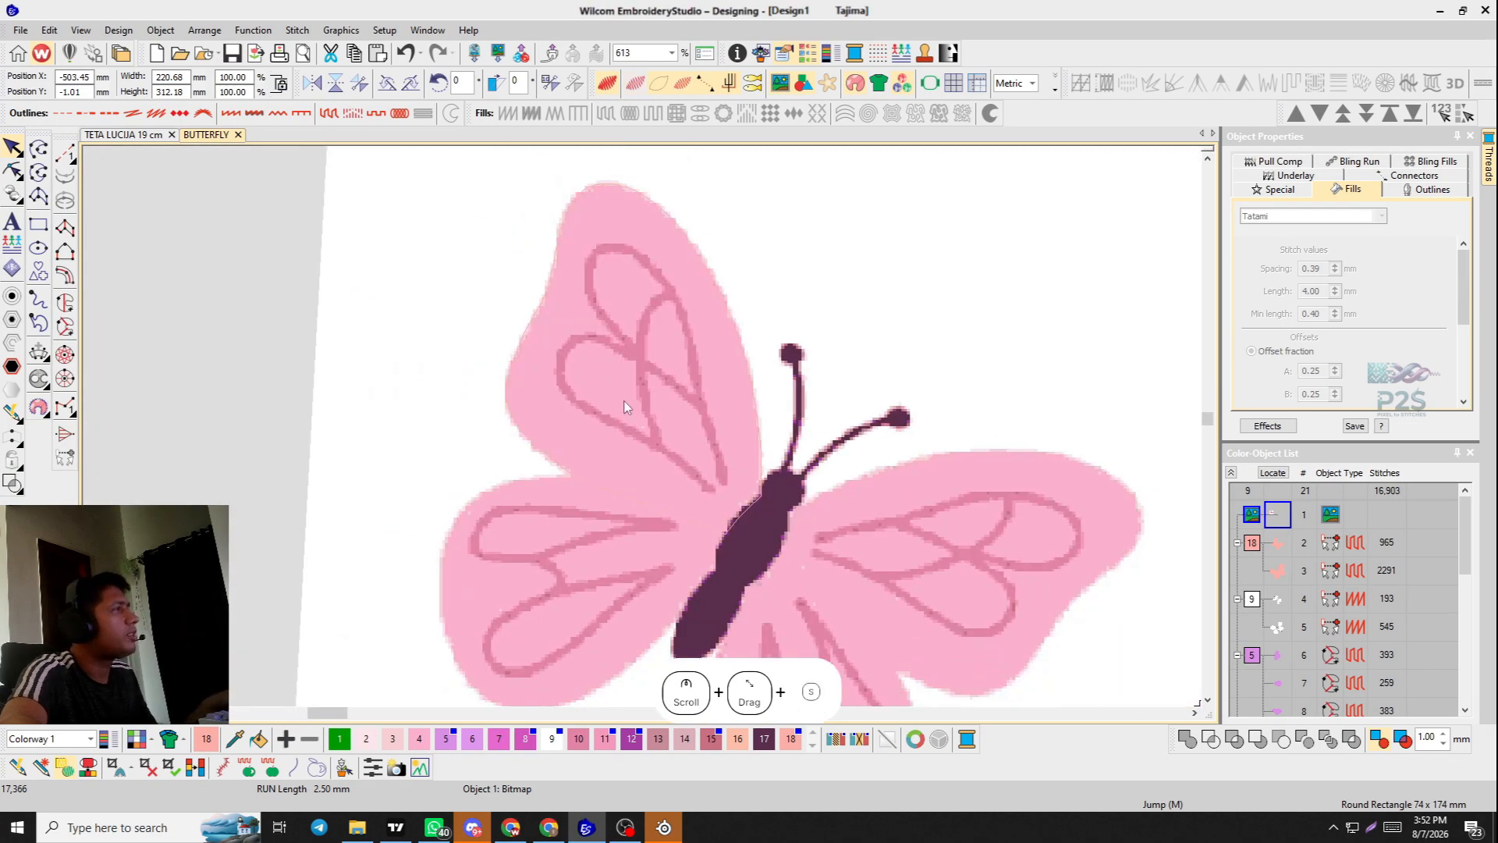
pyautogui.scroll(3, 624, 408)
pyautogui.press('s')
pyautogui.scroll(-2, 643, 427)
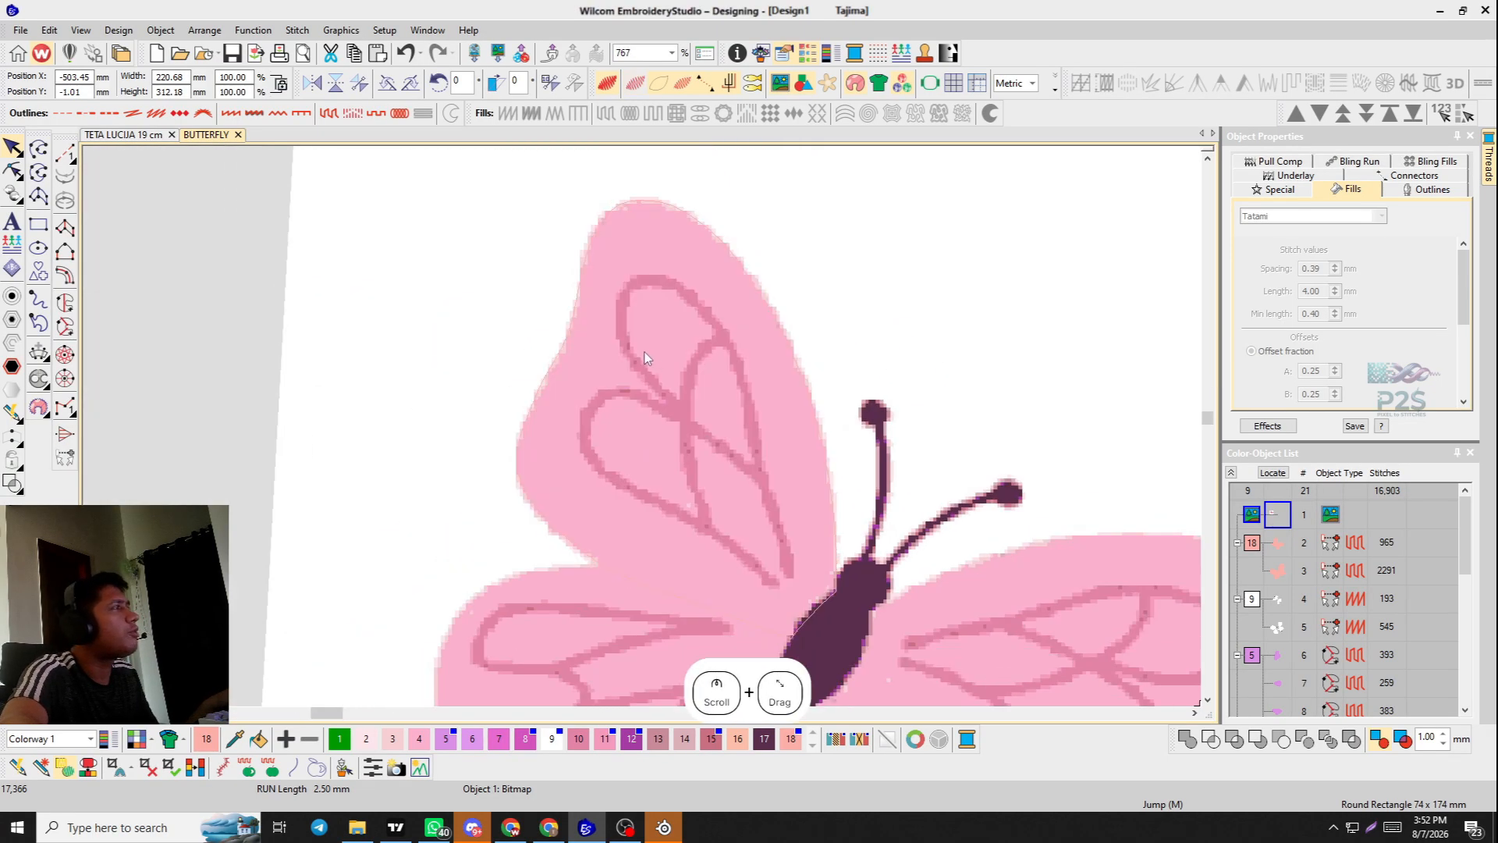
pyautogui.press('s')
pyautogui.moveTo(697, 374); pyautogui.dragTo(704, 375)
pyautogui.scroll(-5, 704, 381)
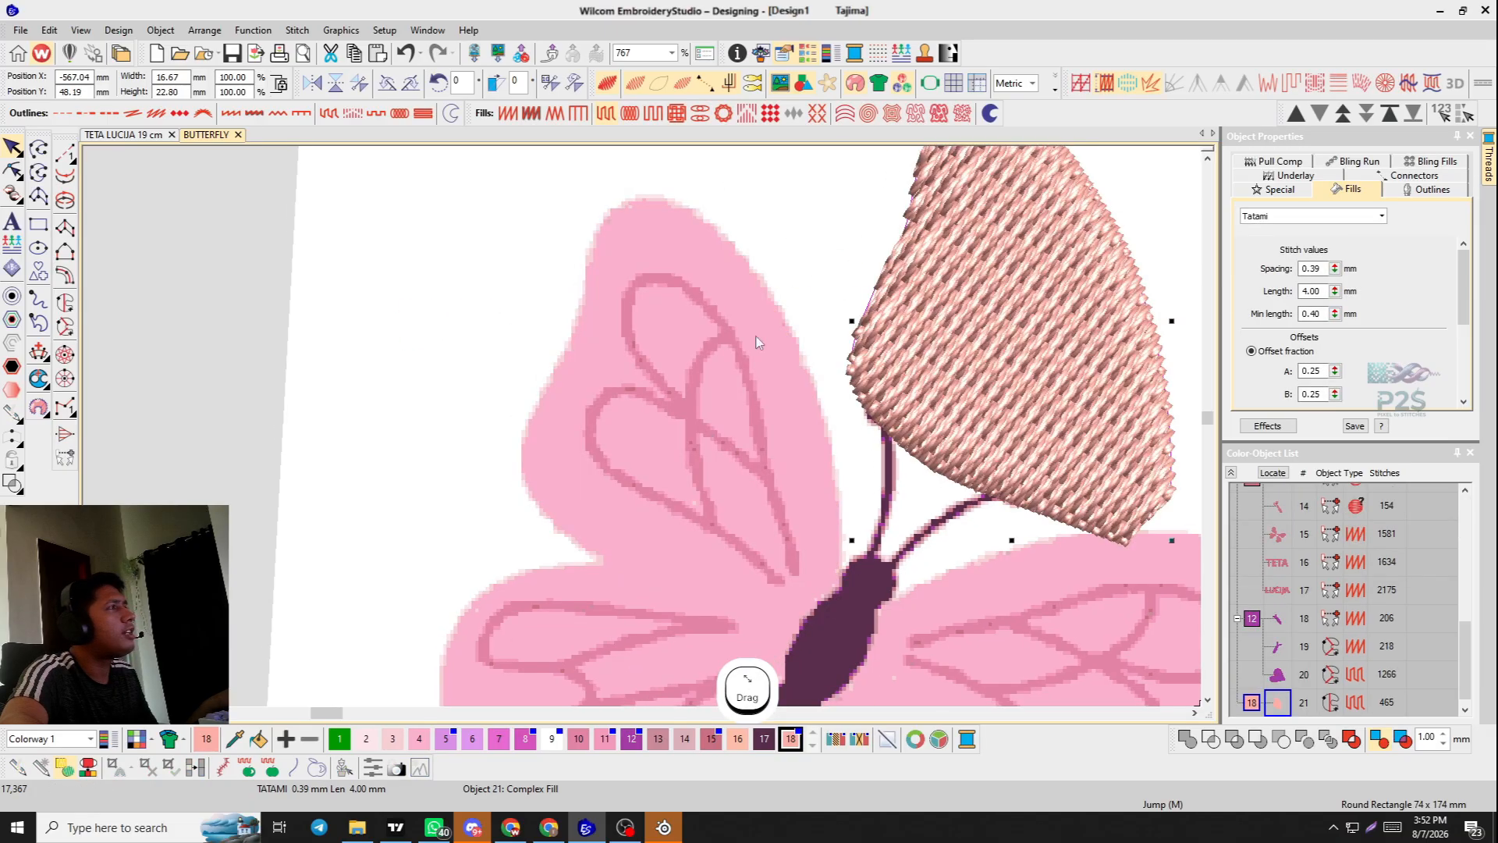
pyautogui.scroll(5, 479, 451)
pyautogui.press('s')
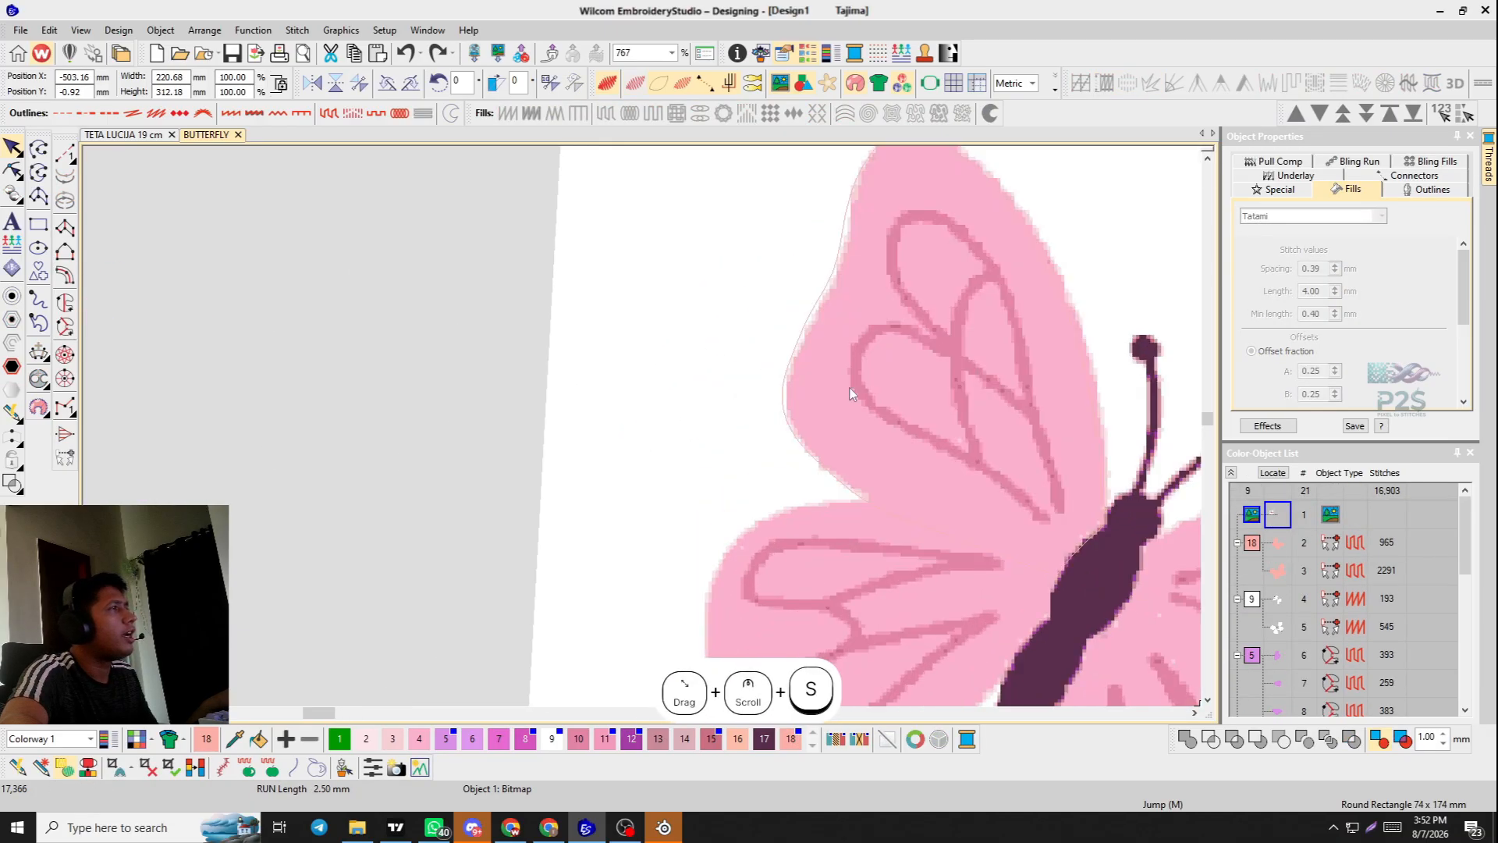
# Start an open-shape run at the body end of the wing's lower vein and trace the lower loop's outer side.
pyautogui.scroll(-2, 969, 378)
pyautogui.scroll(3, 635, 443)
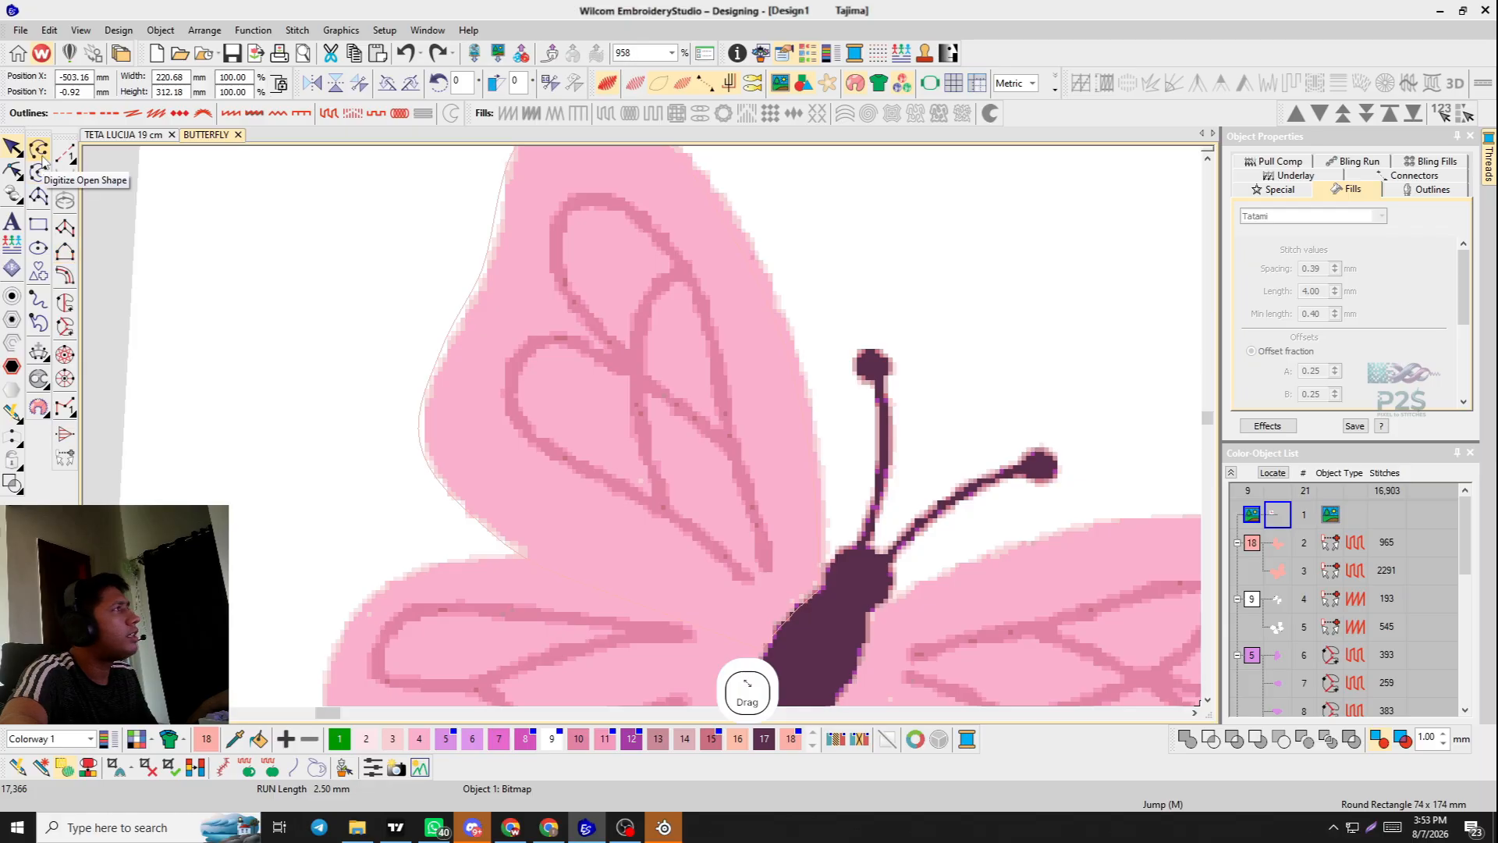
pyautogui.click(39, 148)
pyautogui.scroll(3, 530, 468)
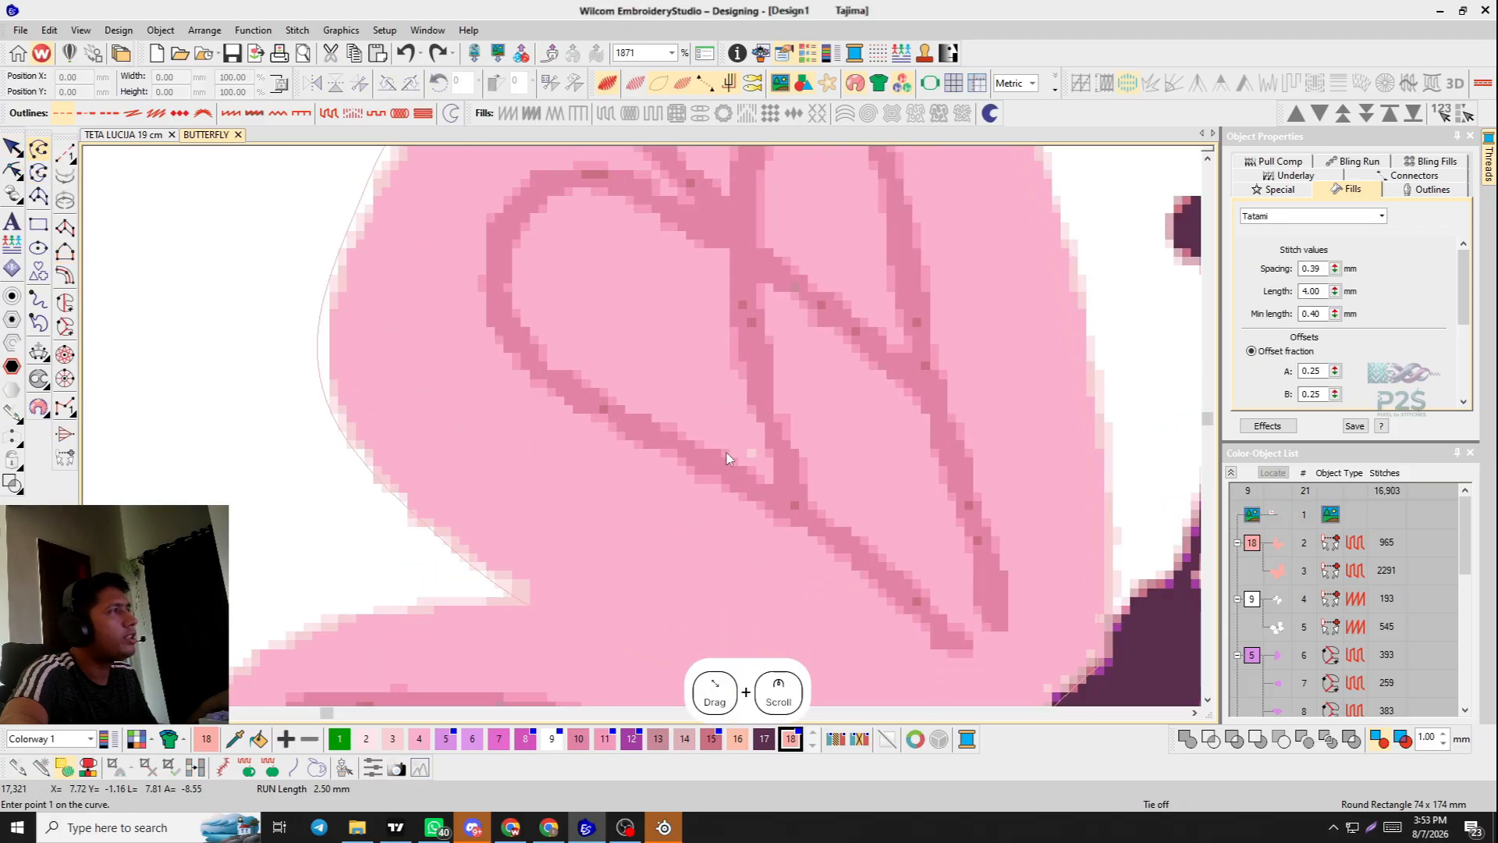
pyautogui.click(967, 643)
pyautogui.click(844, 540)
pyautogui.click(632, 414)
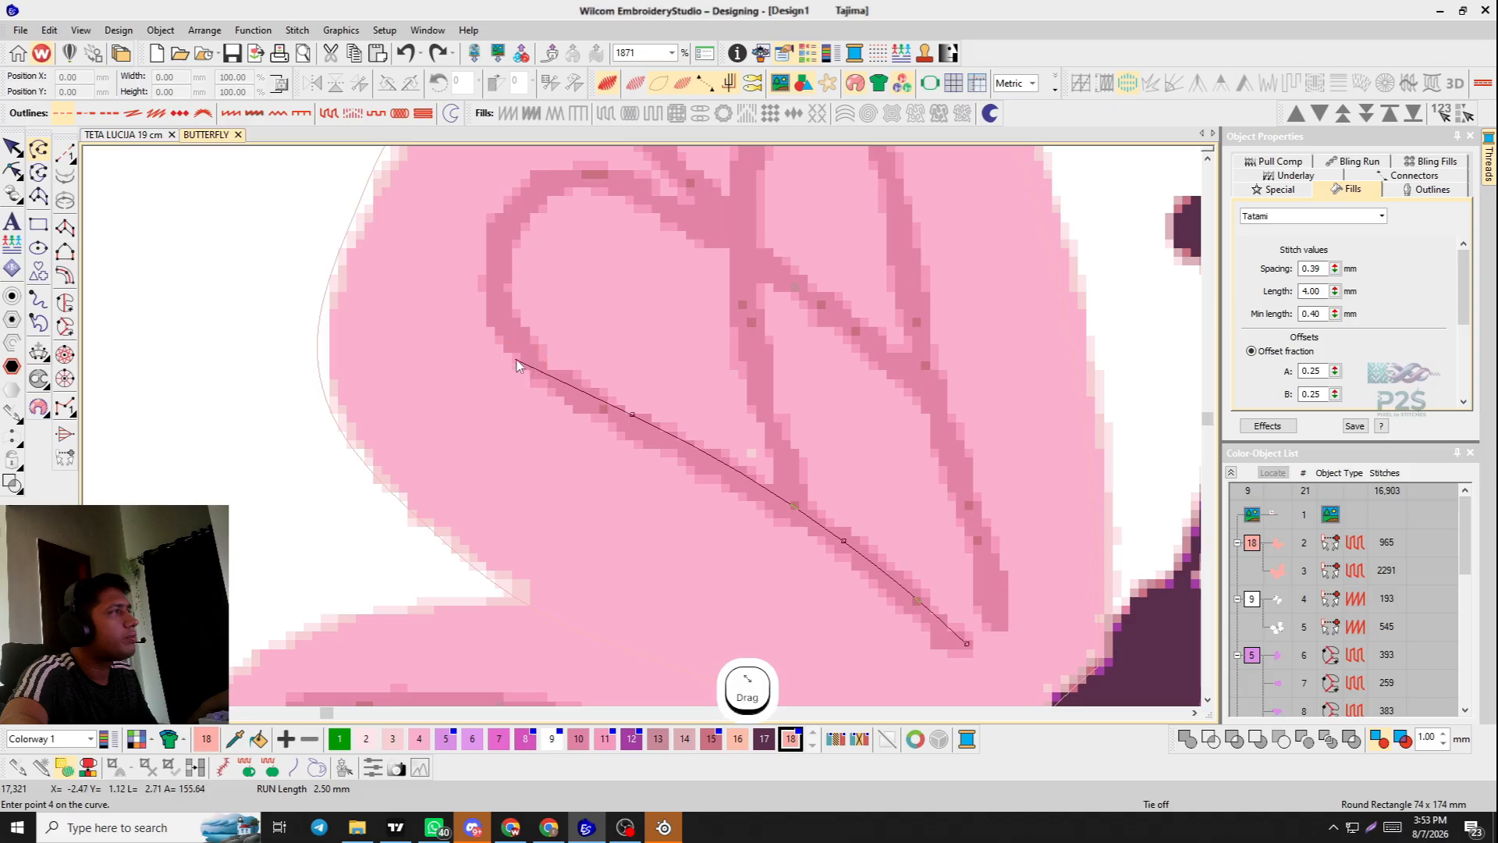
pyautogui.click(510, 331)
pyautogui.click(500, 231)
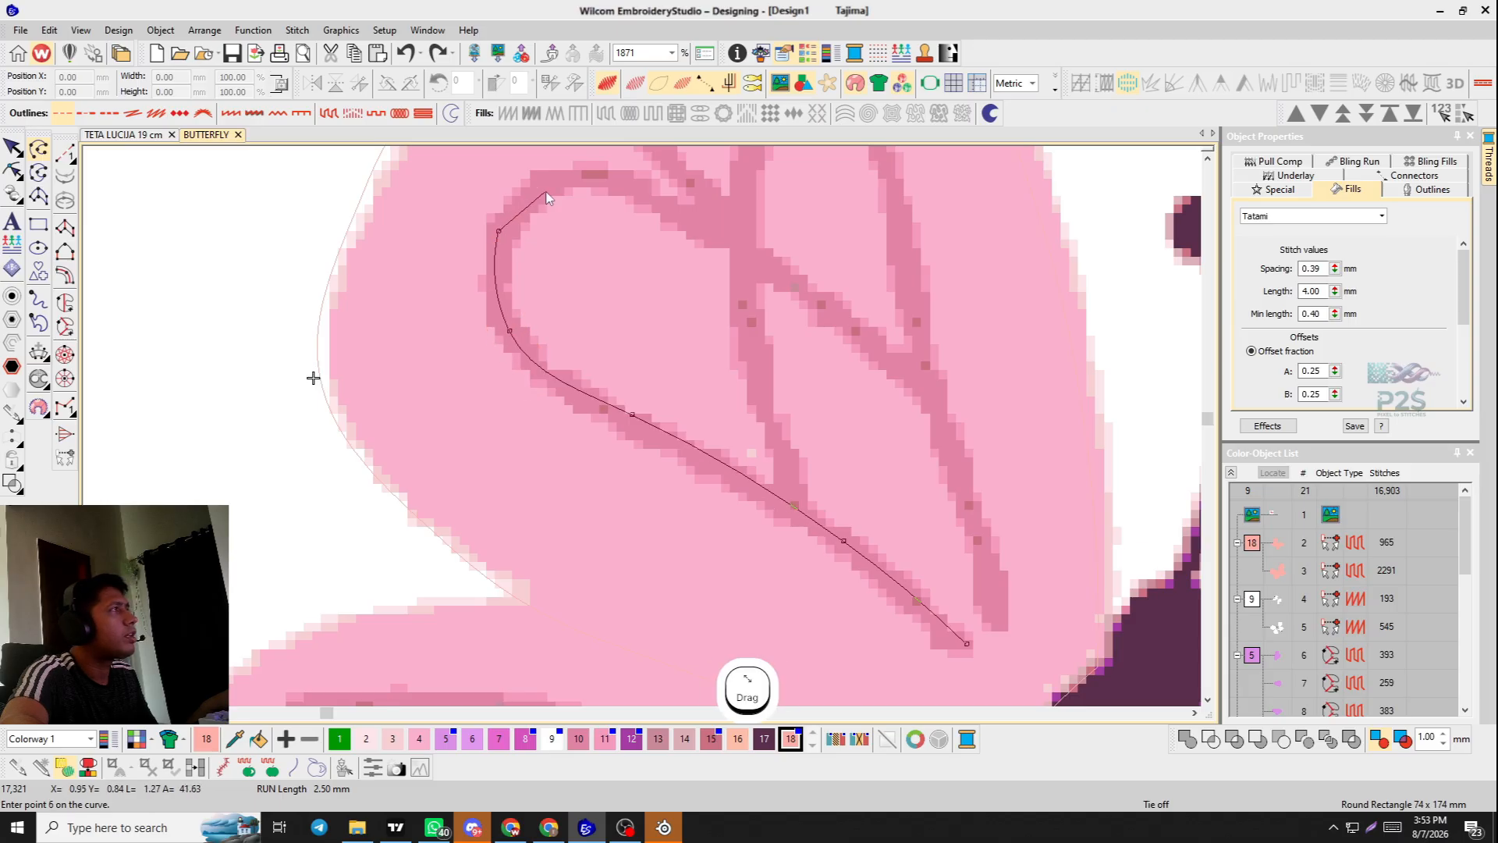
# Continue the vein run over the lower loop's top and down the inner vein to its body end, and finish it.
pyautogui.click(584, 176)
pyautogui.click(698, 215)
pyautogui.click(797, 286)
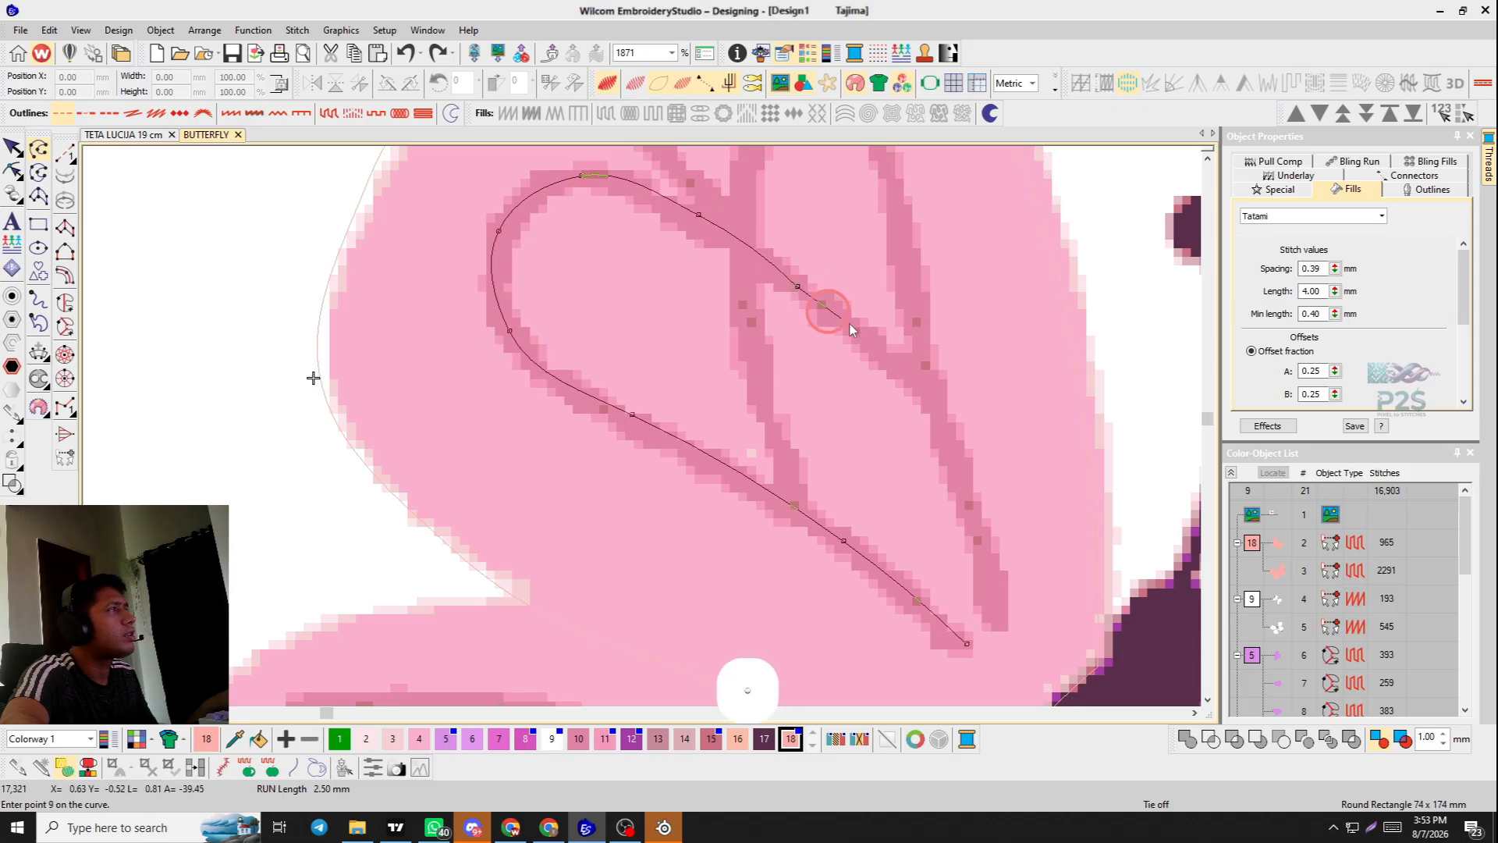
pyautogui.click(932, 407)
pyautogui.click(979, 554)
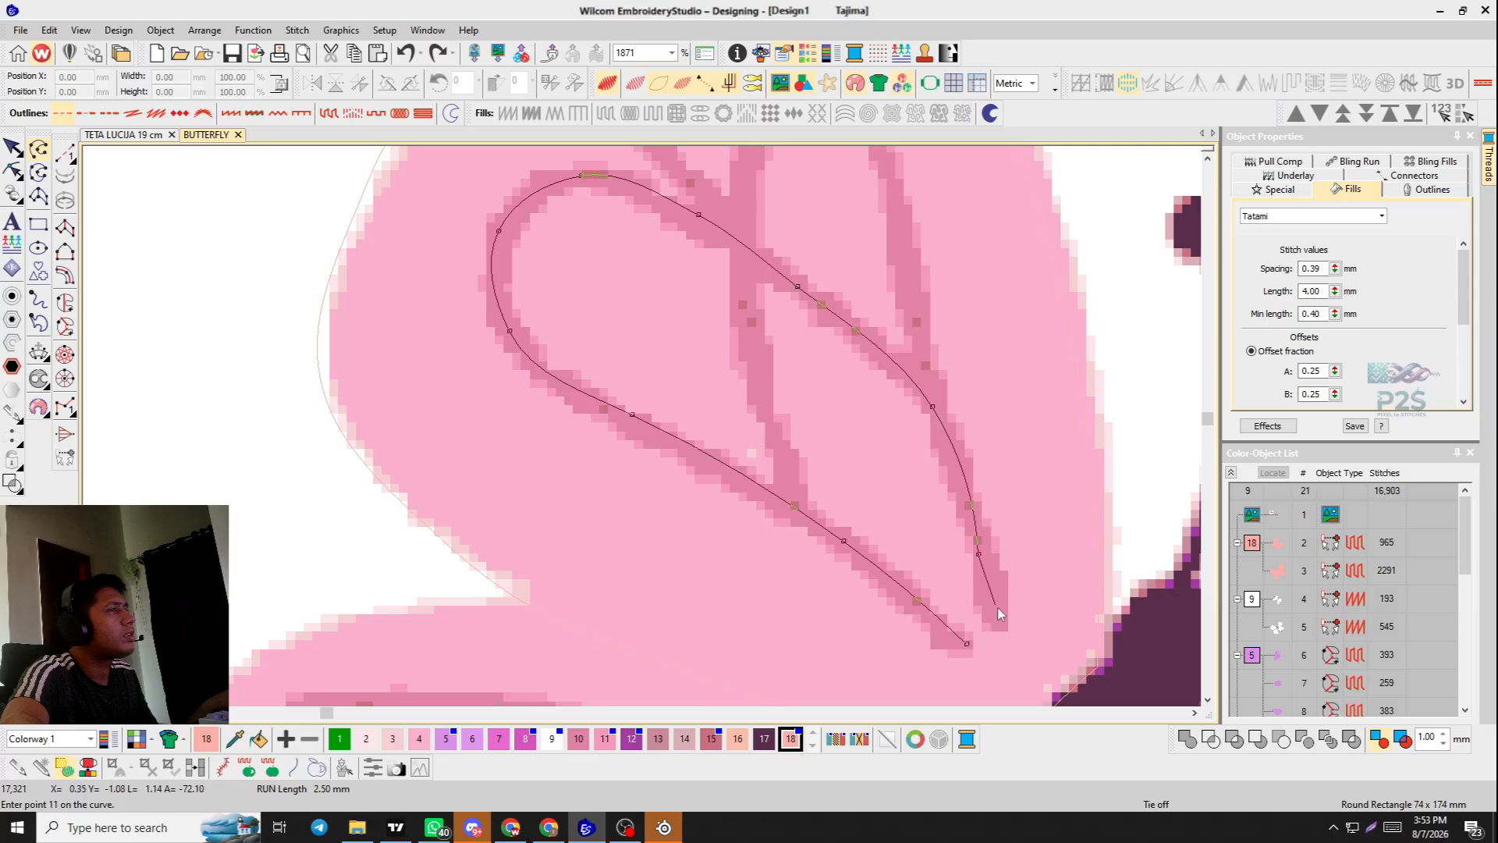
pyautogui.click(1002, 625)
pyautogui.press('Return')
# Digitize the middle vein as a separate open run from the lower loop up to the upper-right vein junction.
pyautogui.click(788, 501)
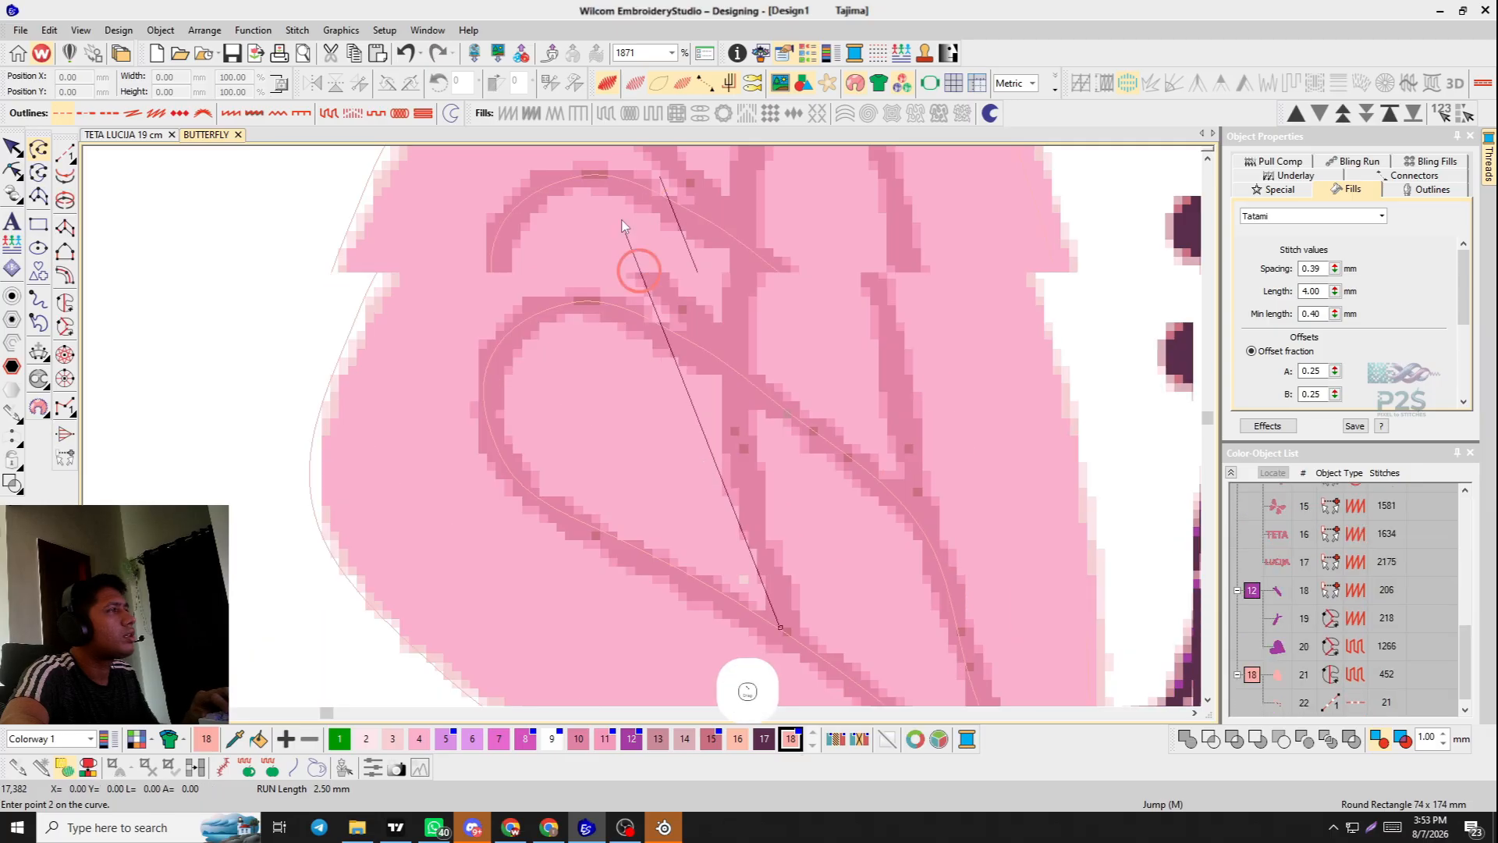
pyautogui.click(732, 408)
pyautogui.click(740, 262)
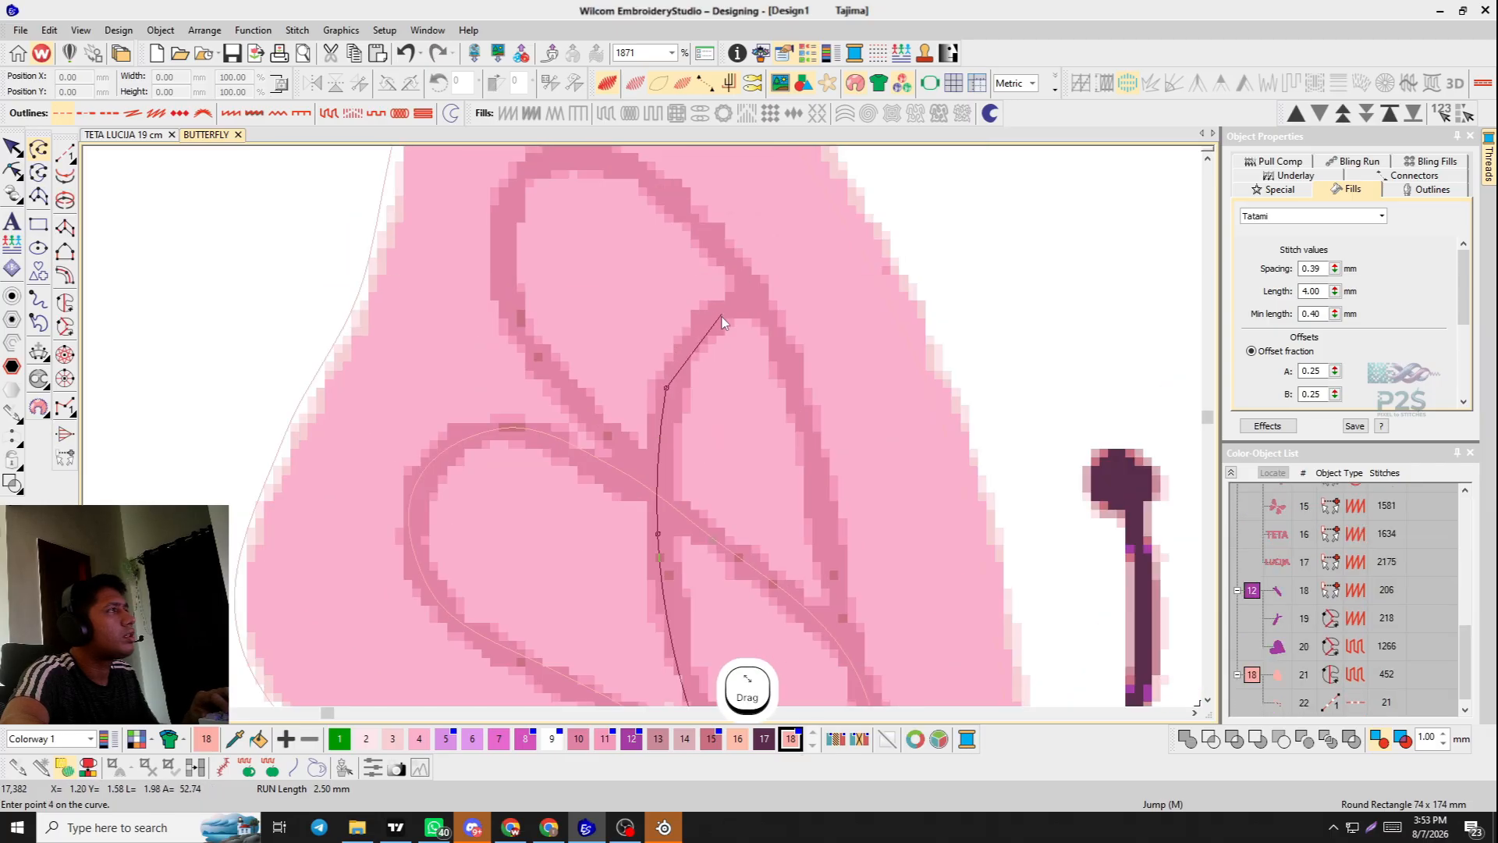
pyautogui.click(752, 301)
pyautogui.press('Return')
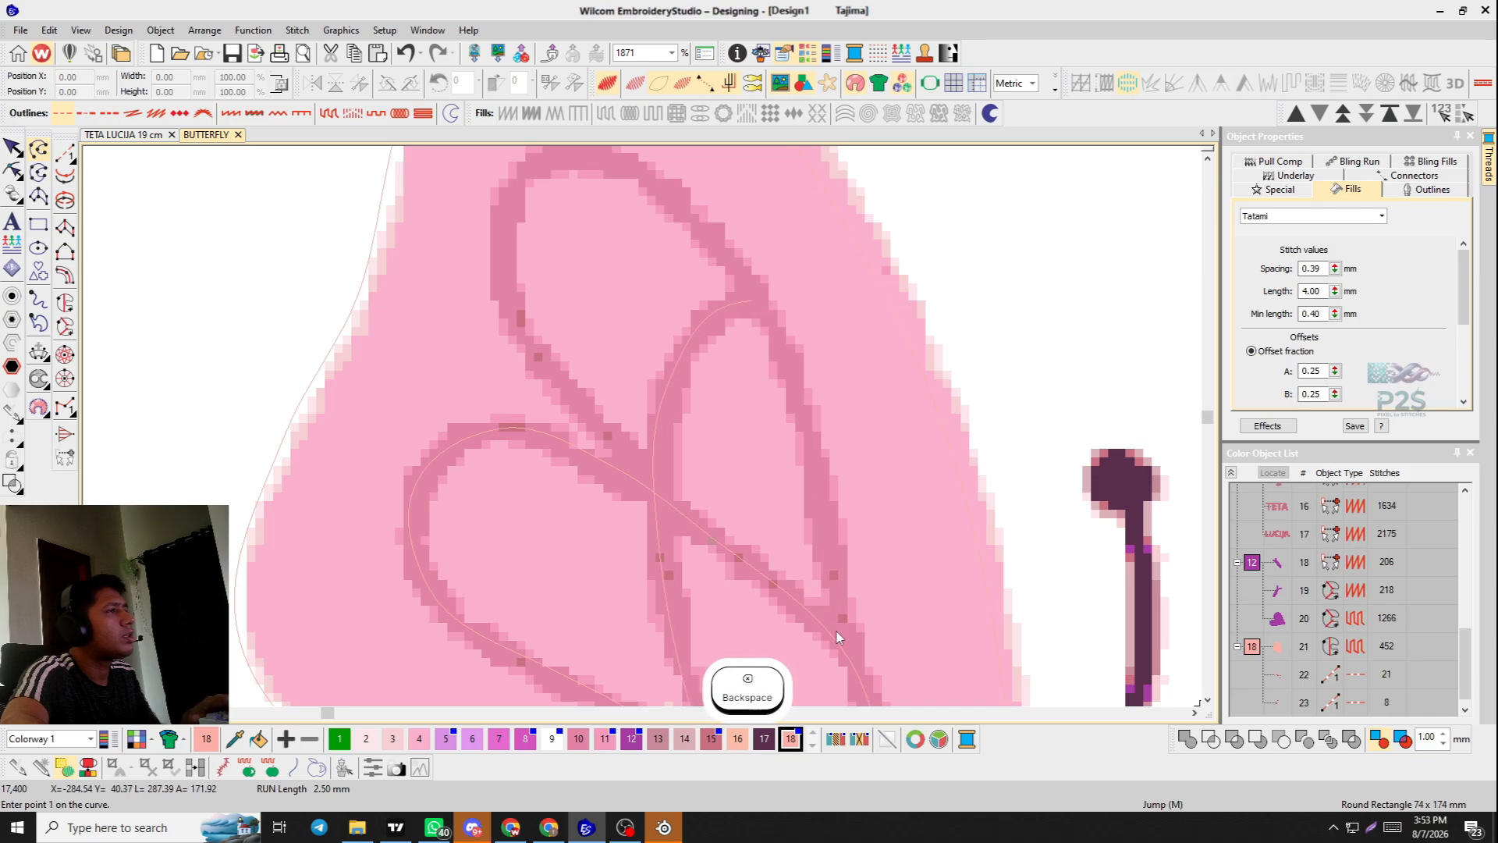
# Digitize the upper vein loop as an open run from the inner vein, around its top, back to the central vein crossing.
pyautogui.moveTo(838, 630); pyautogui.dragTo(843, 575)
pyautogui.click(816, 464)
pyautogui.click(745, 276)
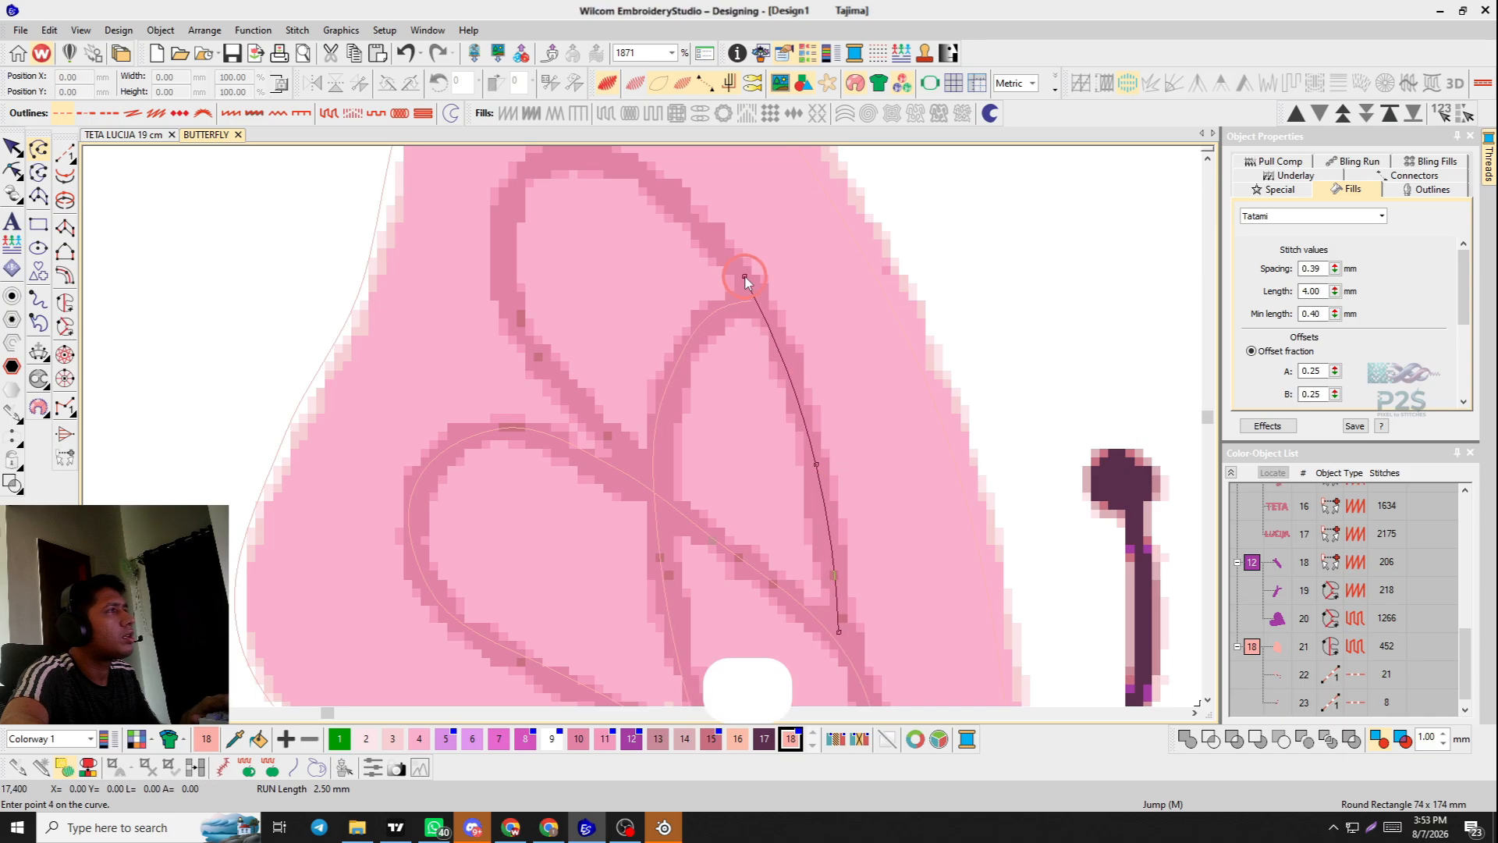
pyautogui.click(652, 183)
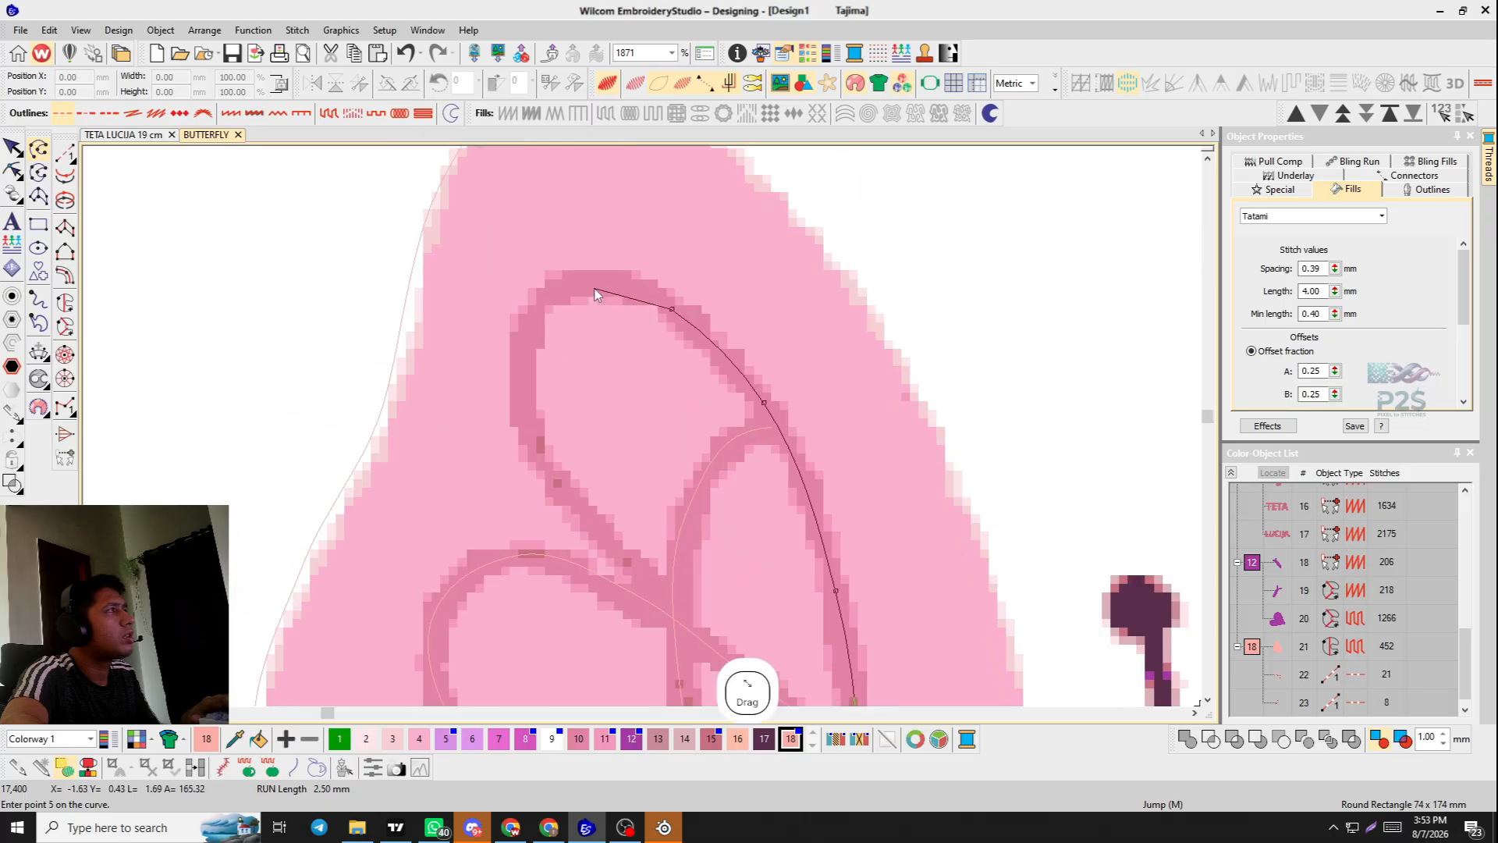
pyautogui.click(586, 287)
pyautogui.click(529, 315)
pyautogui.click(528, 430)
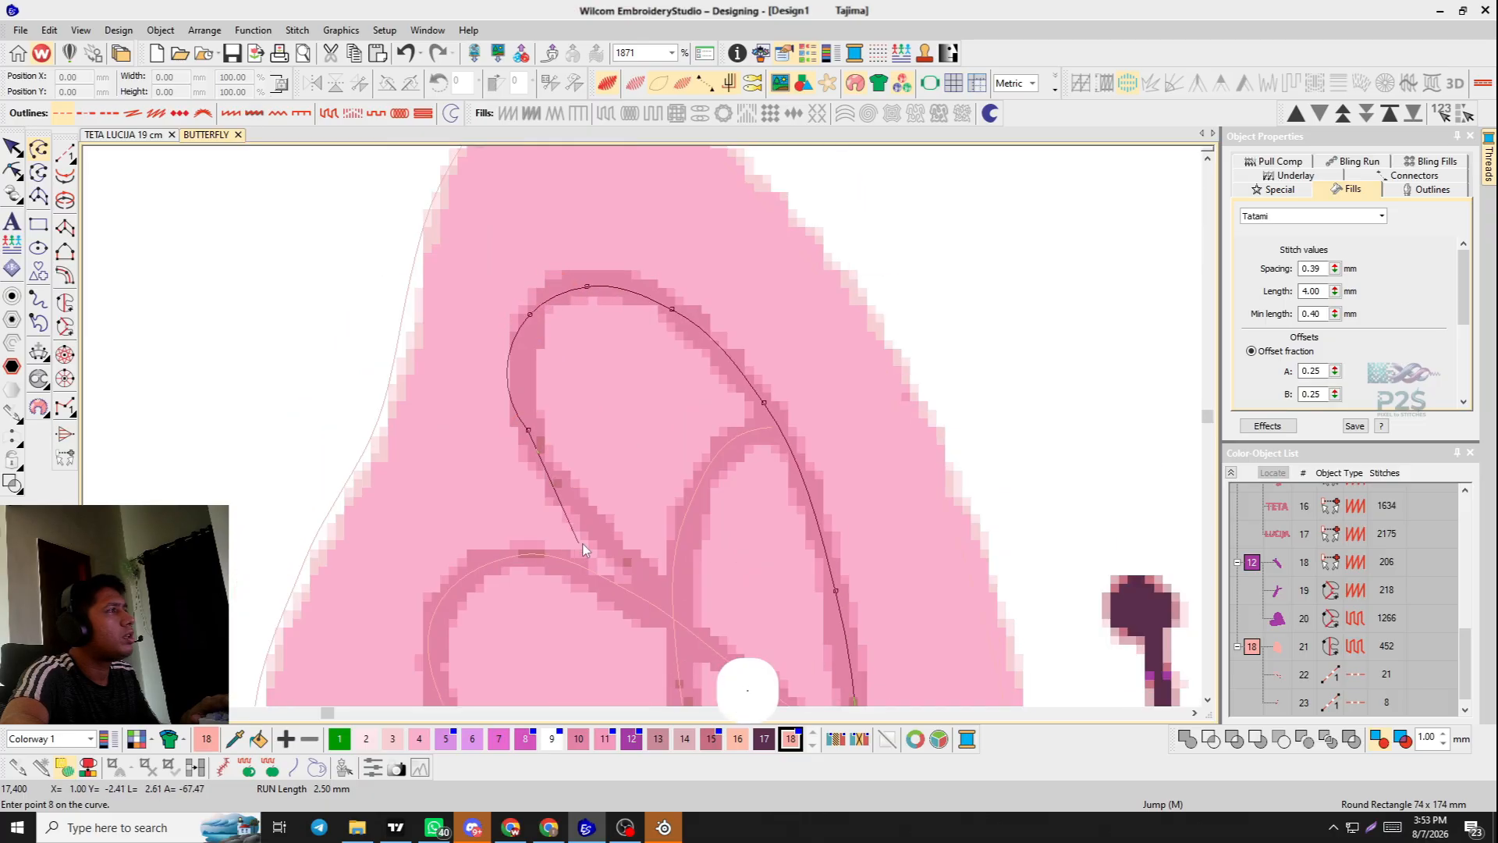
pyautogui.click(606, 543)
pyautogui.click(671, 604)
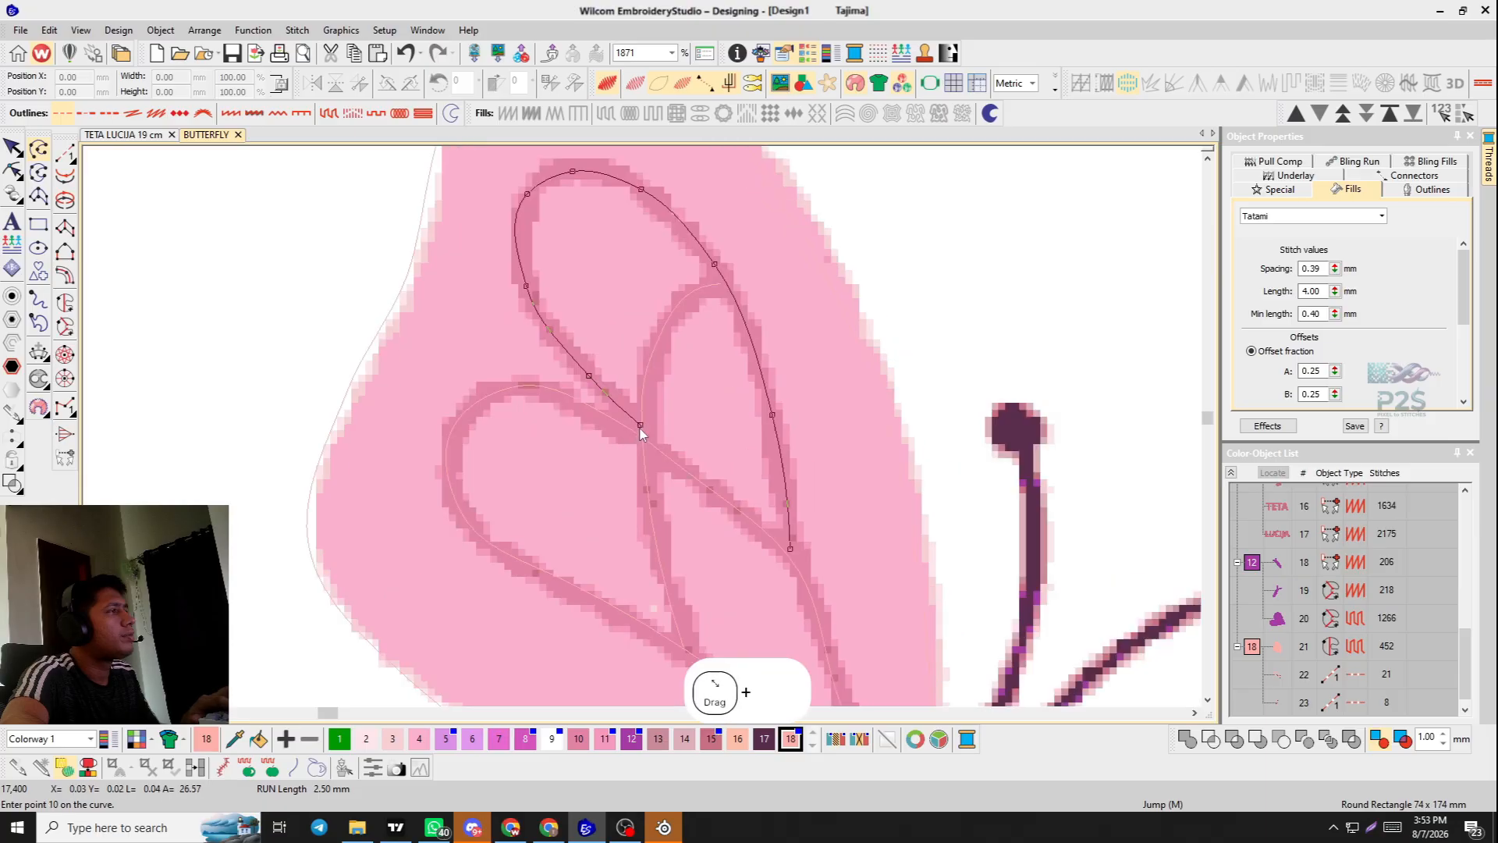
pyautogui.scroll(-4, 640, 429)
pyautogui.press('Return')
# Show the stitches and recolor the upper-left wing's Tatami fill with color 8, keeping the vein runs in color 18.
pyautogui.scroll(-3, 648, 429)
pyautogui.press('s')
pyautogui.scroll(5, 641, 418)
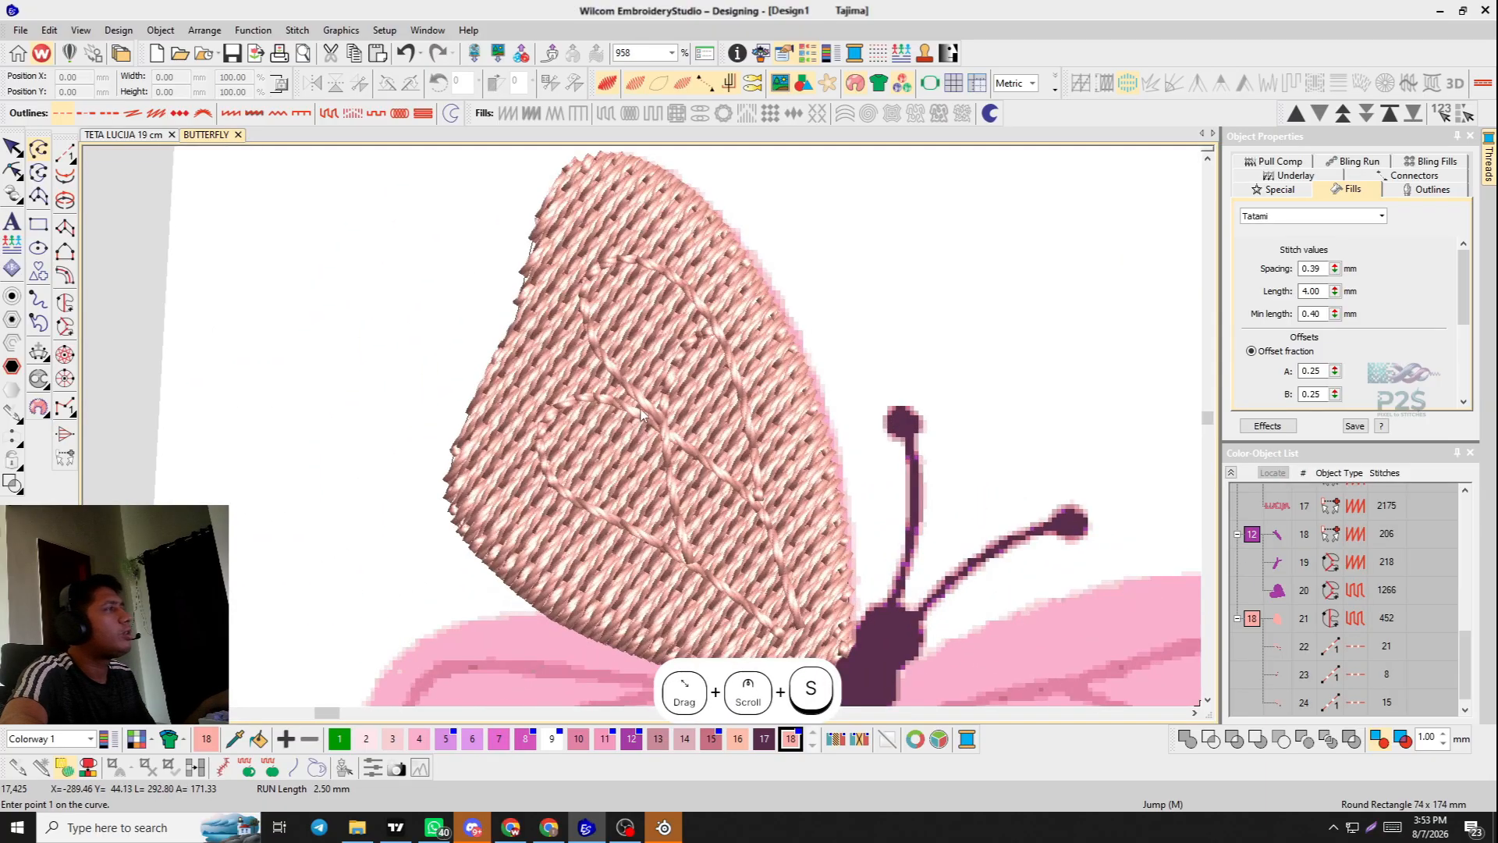
pyautogui.press('s')
pyautogui.press('s')
pyautogui.scroll(-1, 1280, 629)
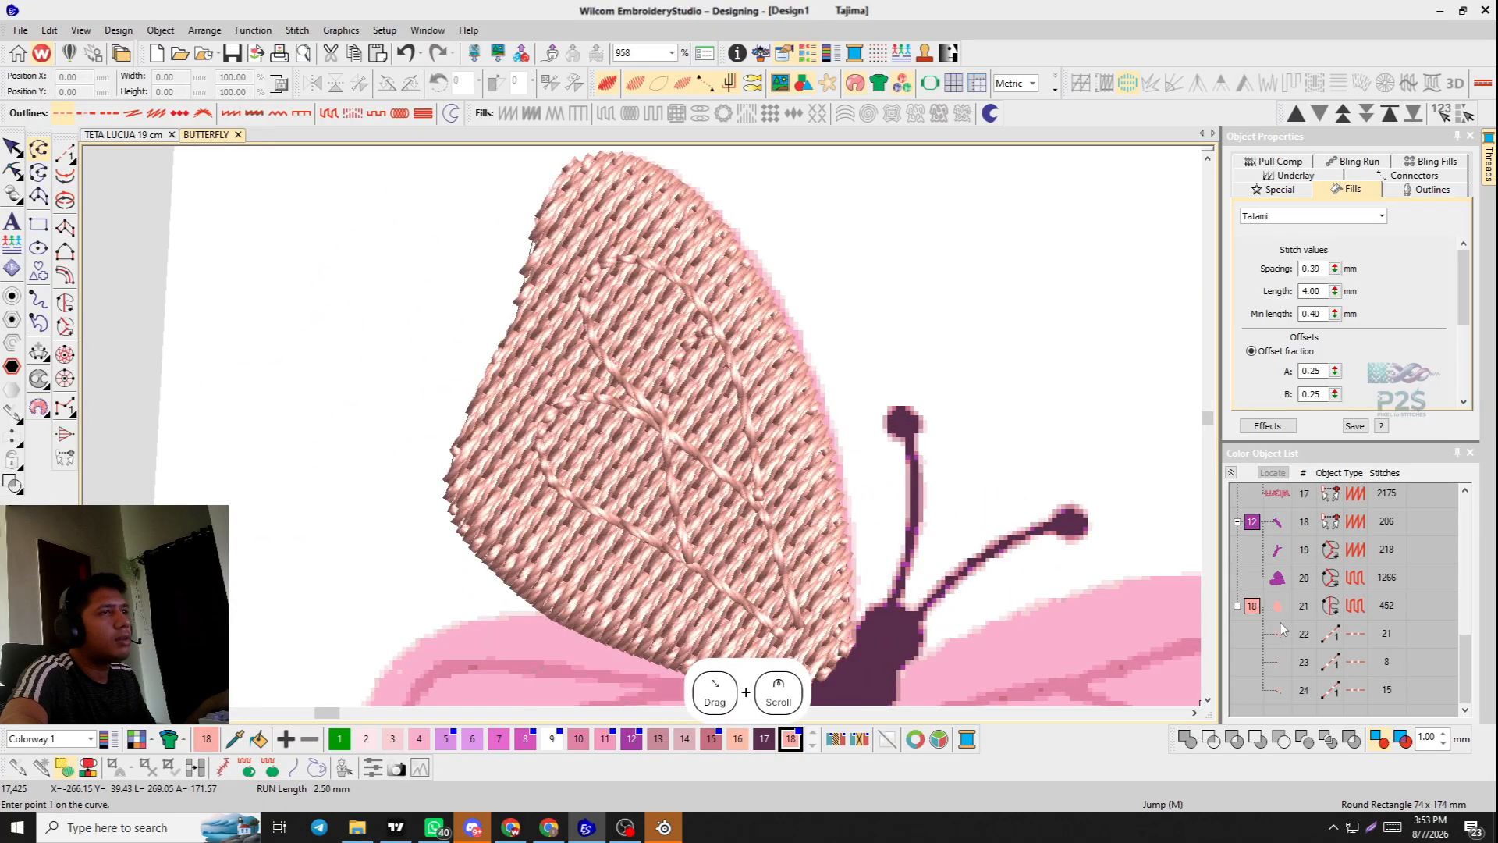
pyautogui.click(1278, 607)
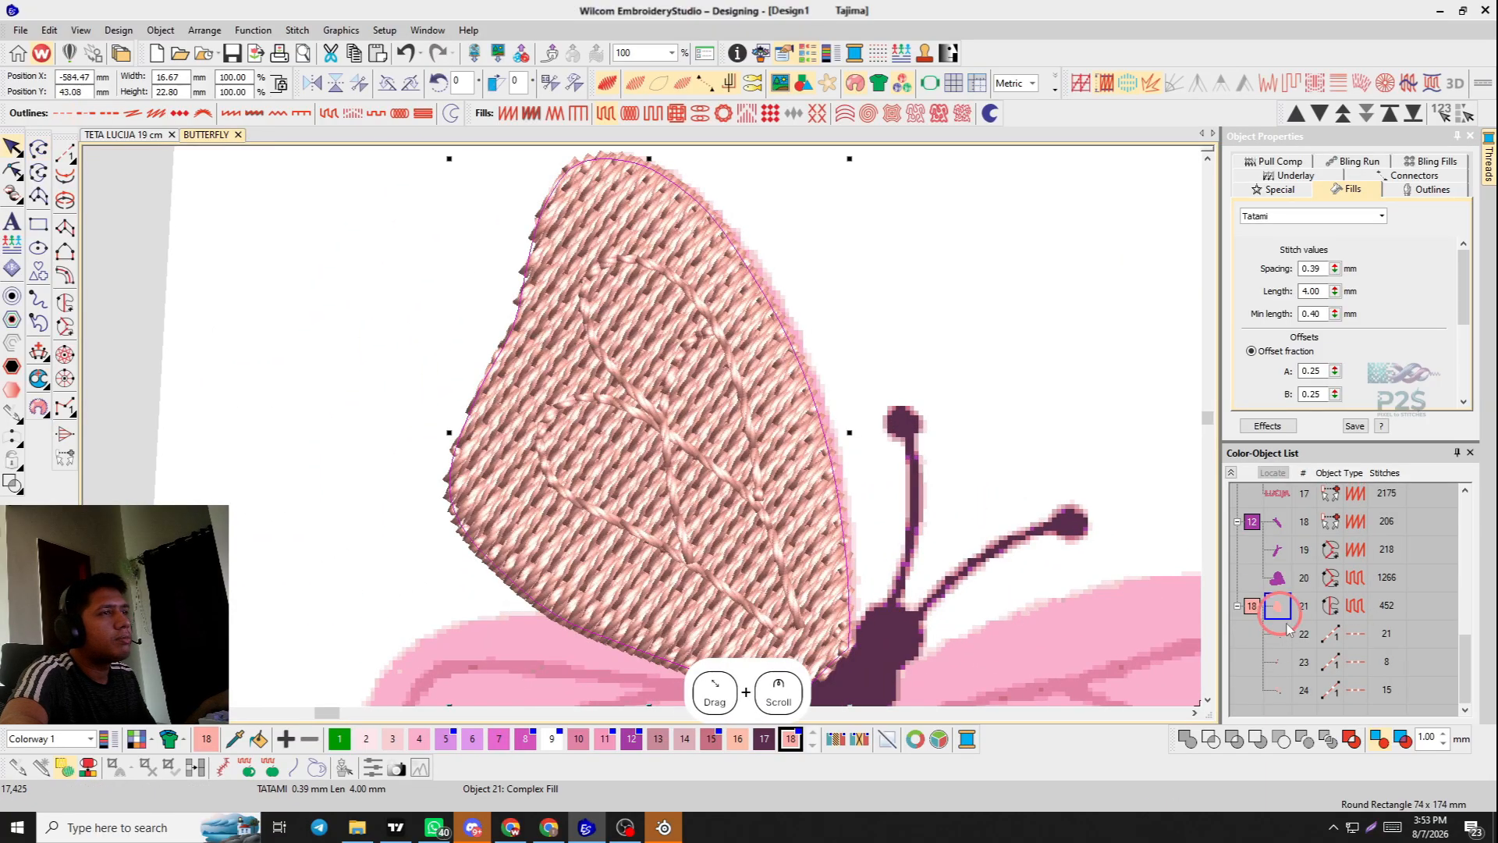
pyautogui.press('s')
pyautogui.press('s')
pyautogui.click(525, 739)
pyautogui.press('s')
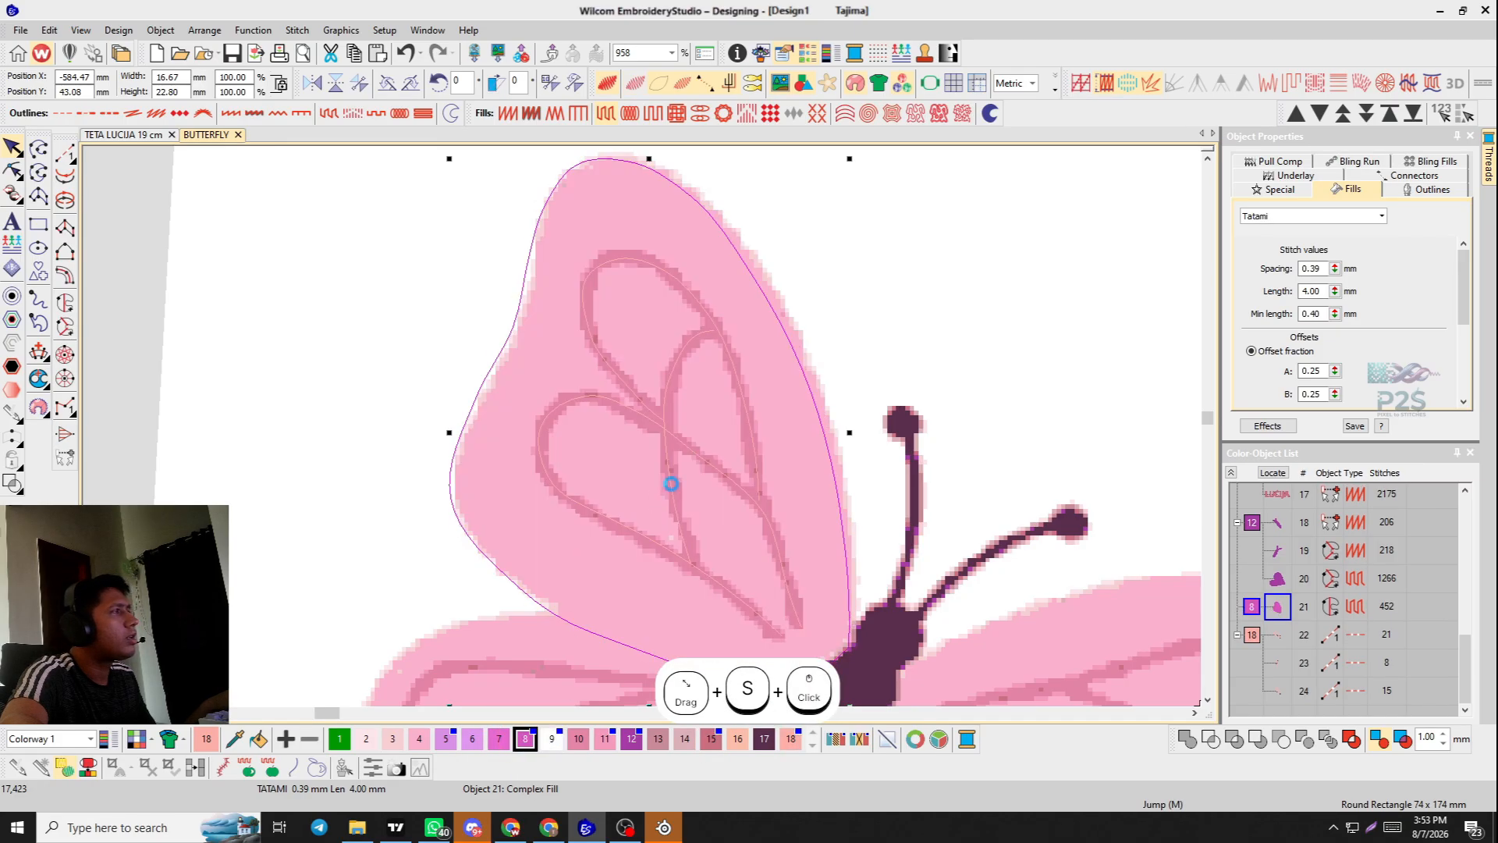
pyautogui.press('s')
# Select all three color 18 vein runs and convert their outlines to Satin.
pyautogui.click(1253, 635)
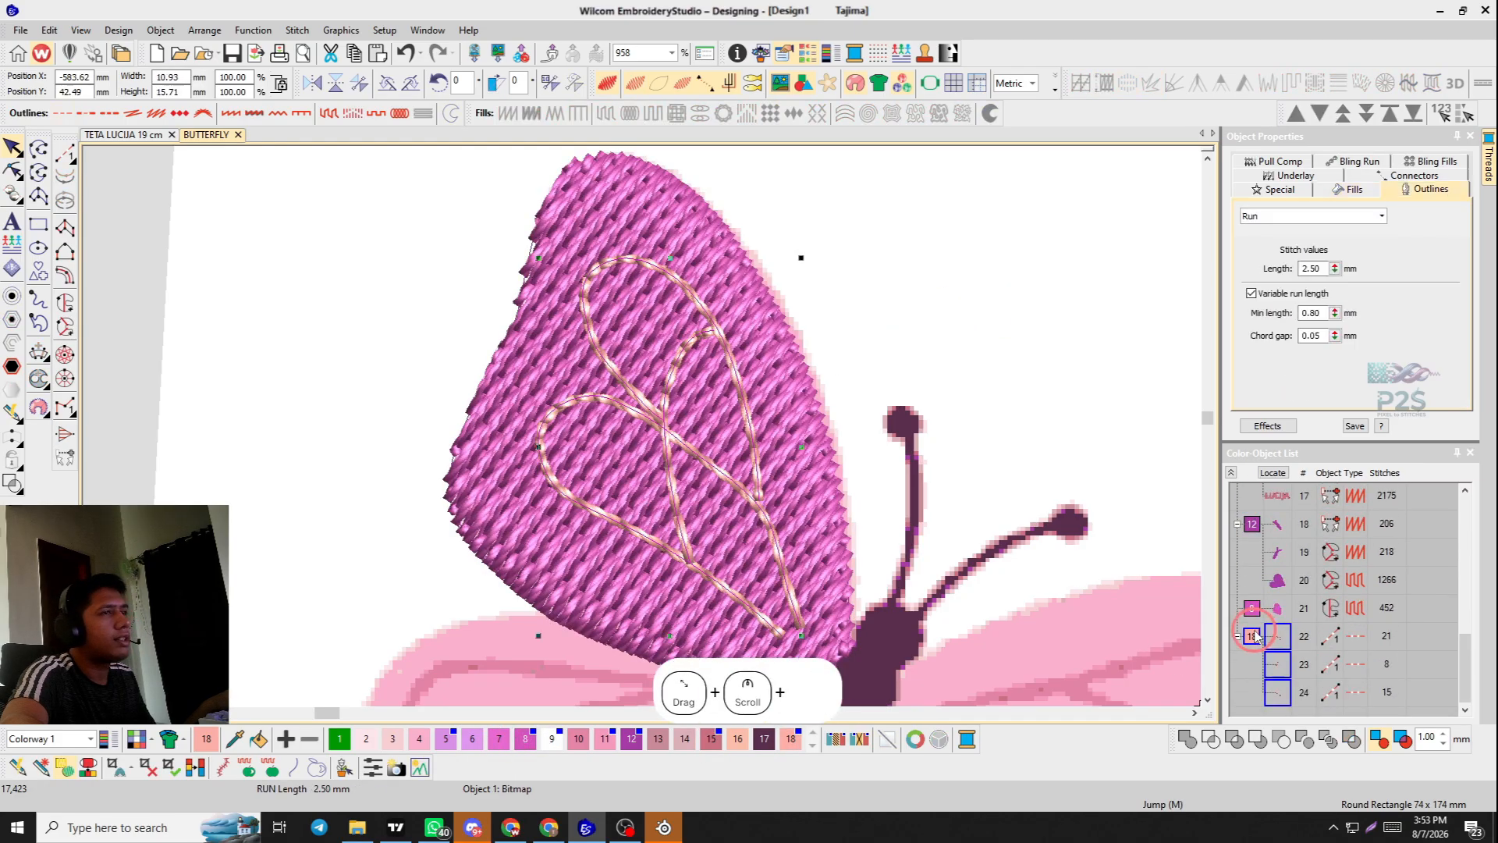
pyautogui.scroll(-2, 500, 321)
pyautogui.scroll(2, 602, 490)
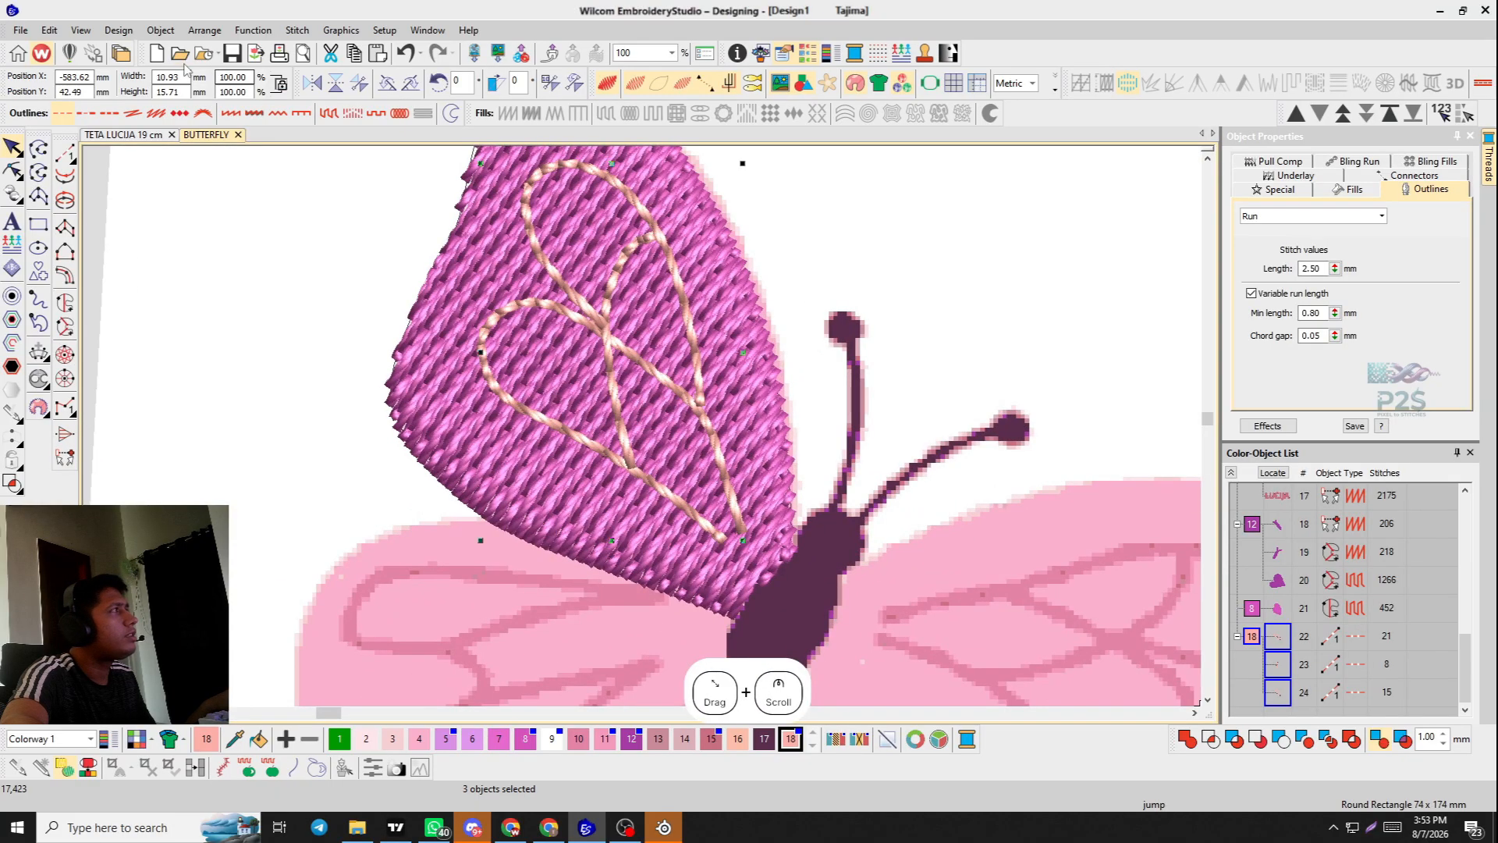
pyautogui.scroll(-2, 525, 400)
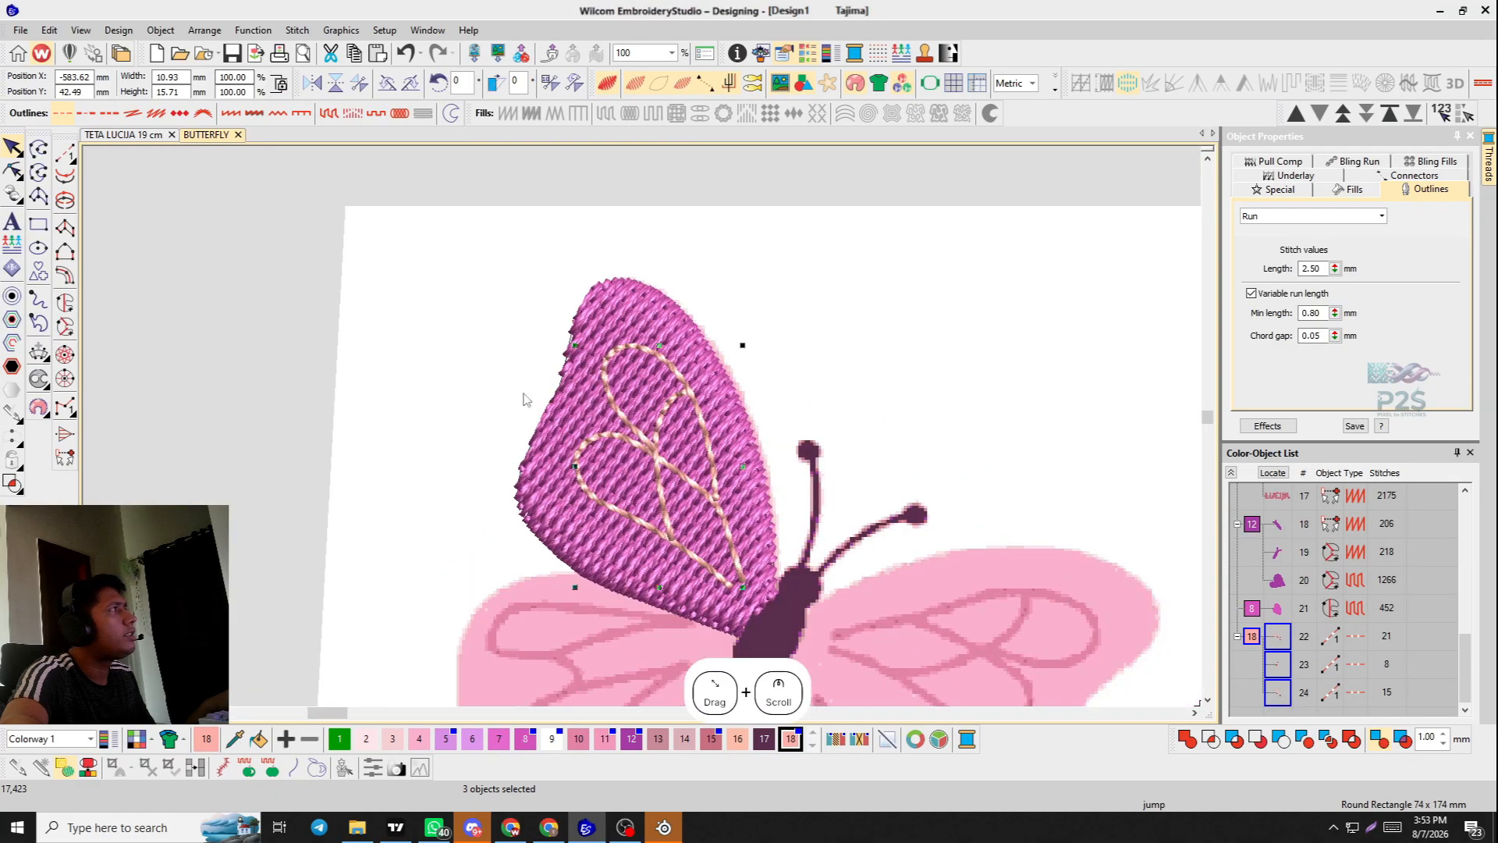
pyautogui.click(231, 114)
pyautogui.scroll(2, 654, 404)
pyautogui.scroll(-2, 654, 404)
pyautogui.scroll(4, 699, 435)
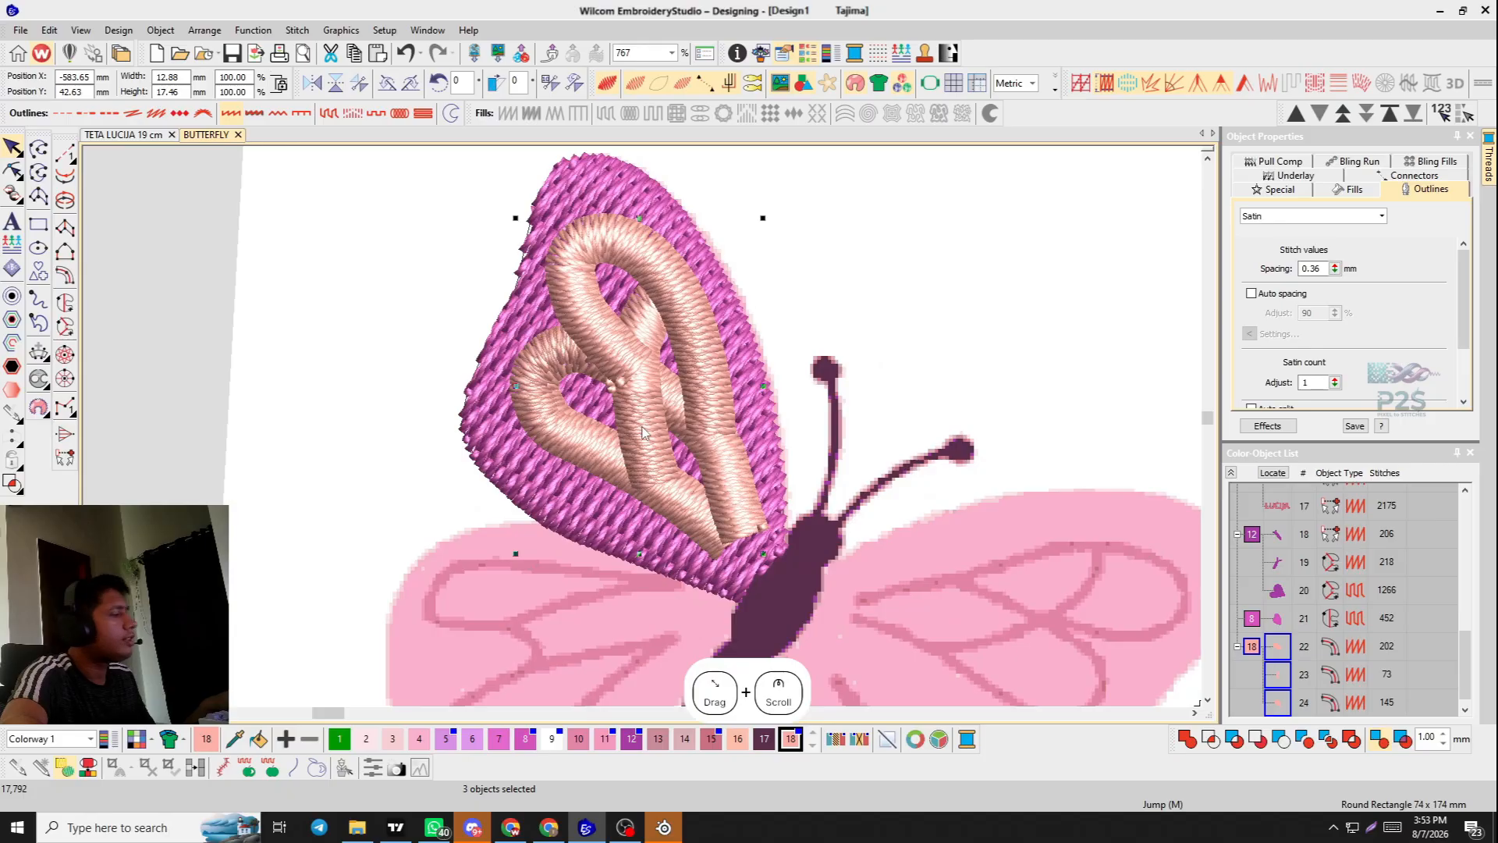
# Reshape the lower vein loop's Satin column to make it narrower.
pyautogui.press('h')
pyautogui.scroll(-2, 700, 436)
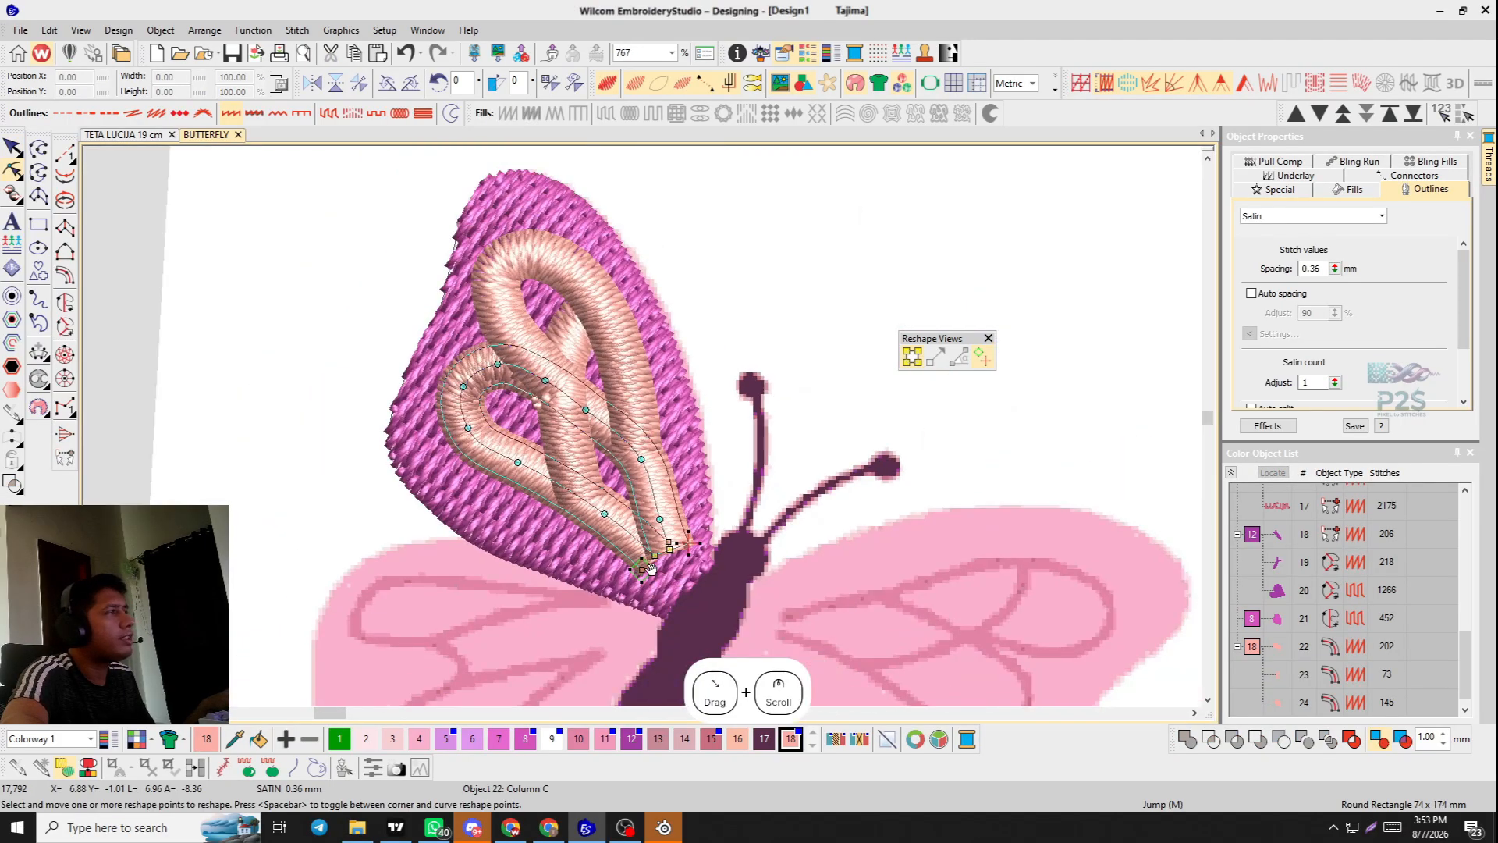
pyautogui.scroll(3, 642, 429)
pyautogui.moveTo(660, 431); pyautogui.dragTo(643, 450)
pyautogui.scroll(-1, 176, 278)
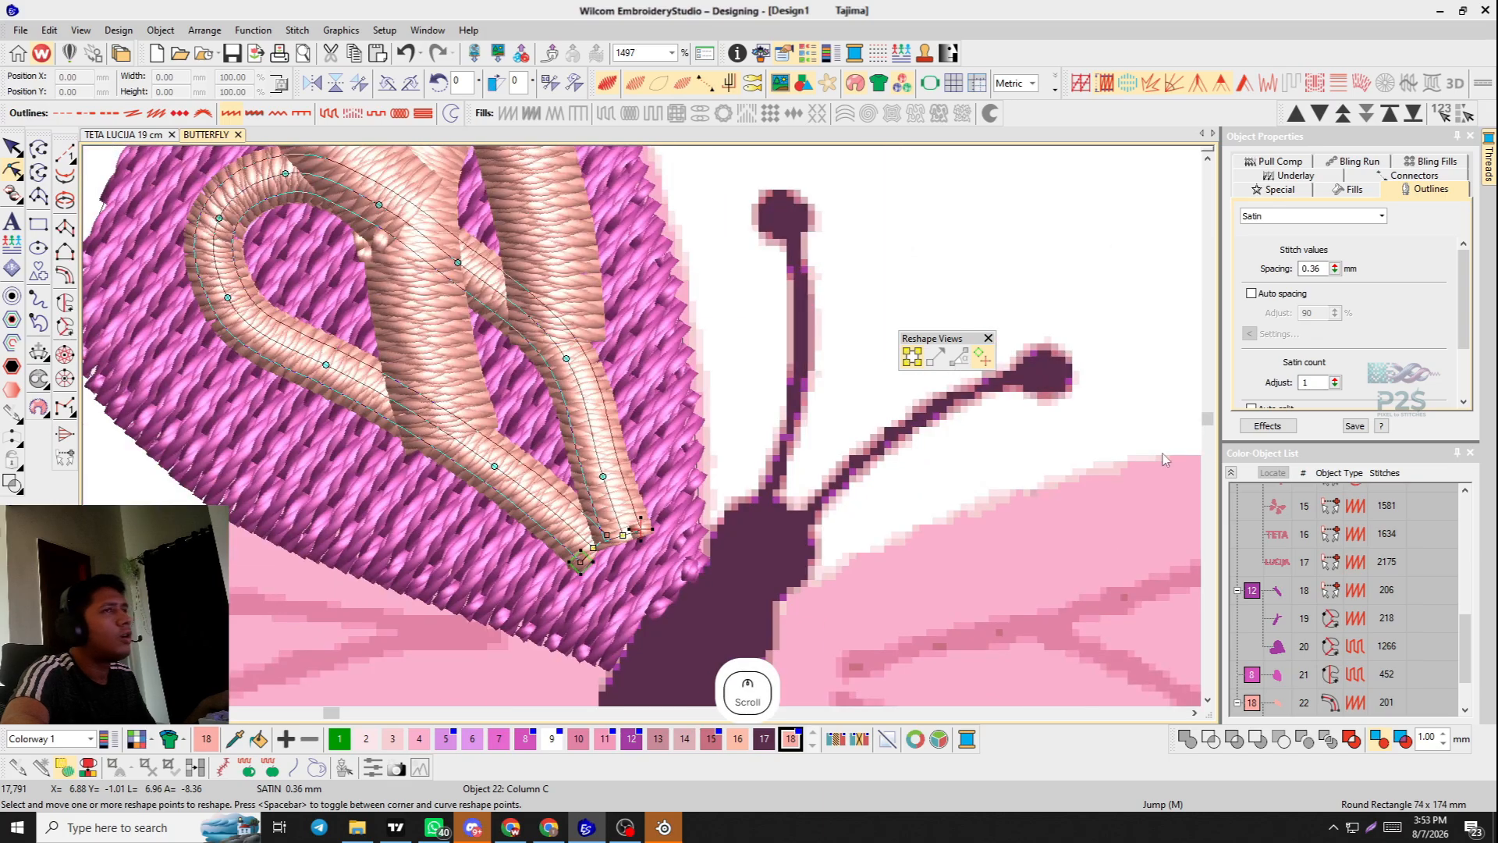
# Examine the fill and outline properties of the lower vein loop's Satin column.
pyautogui.click(1345, 190)
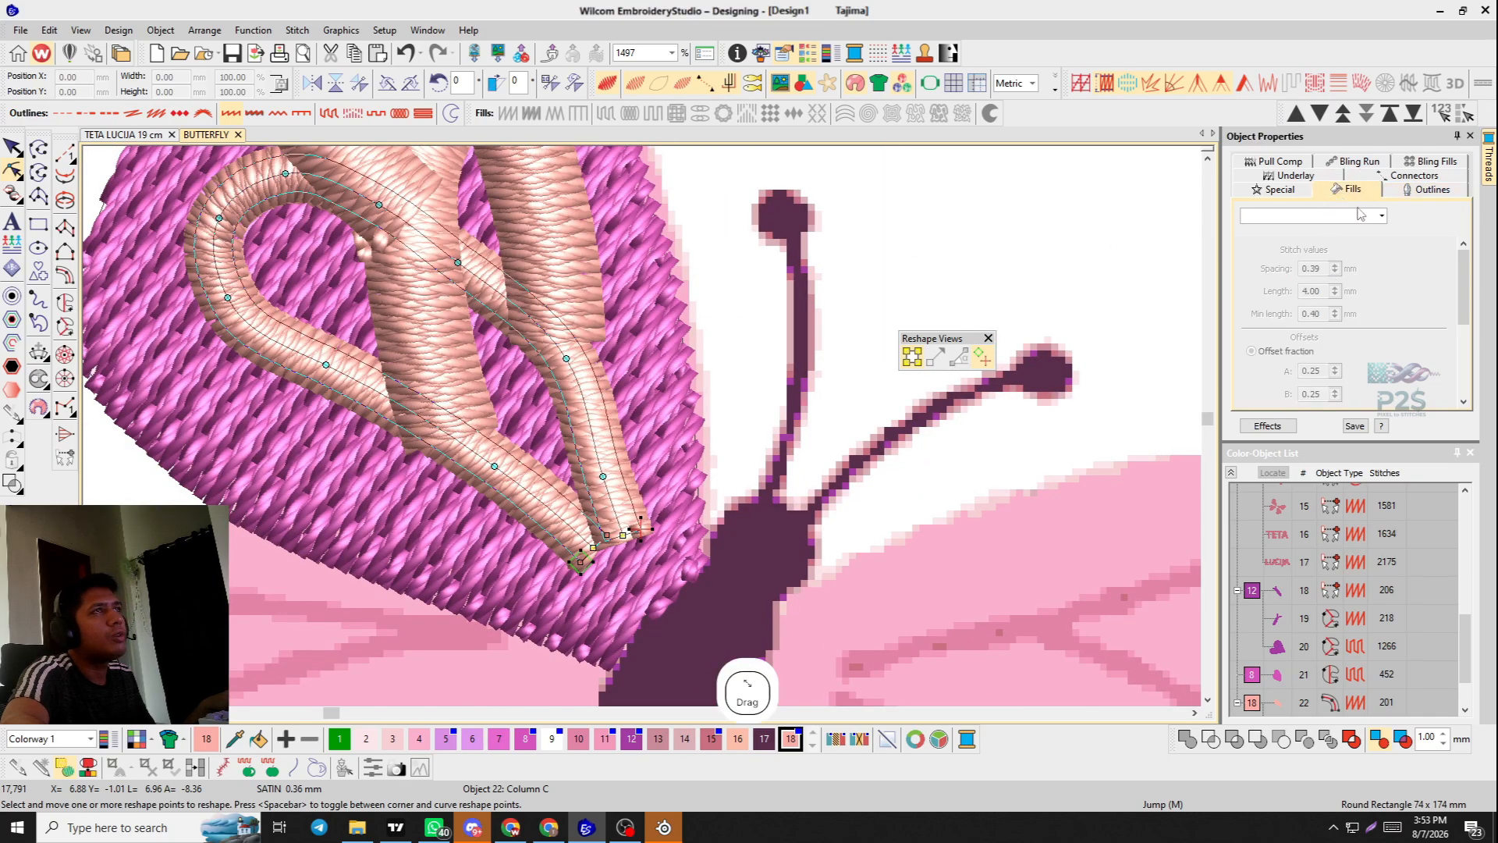
pyautogui.scroll(-1, 993, 258)
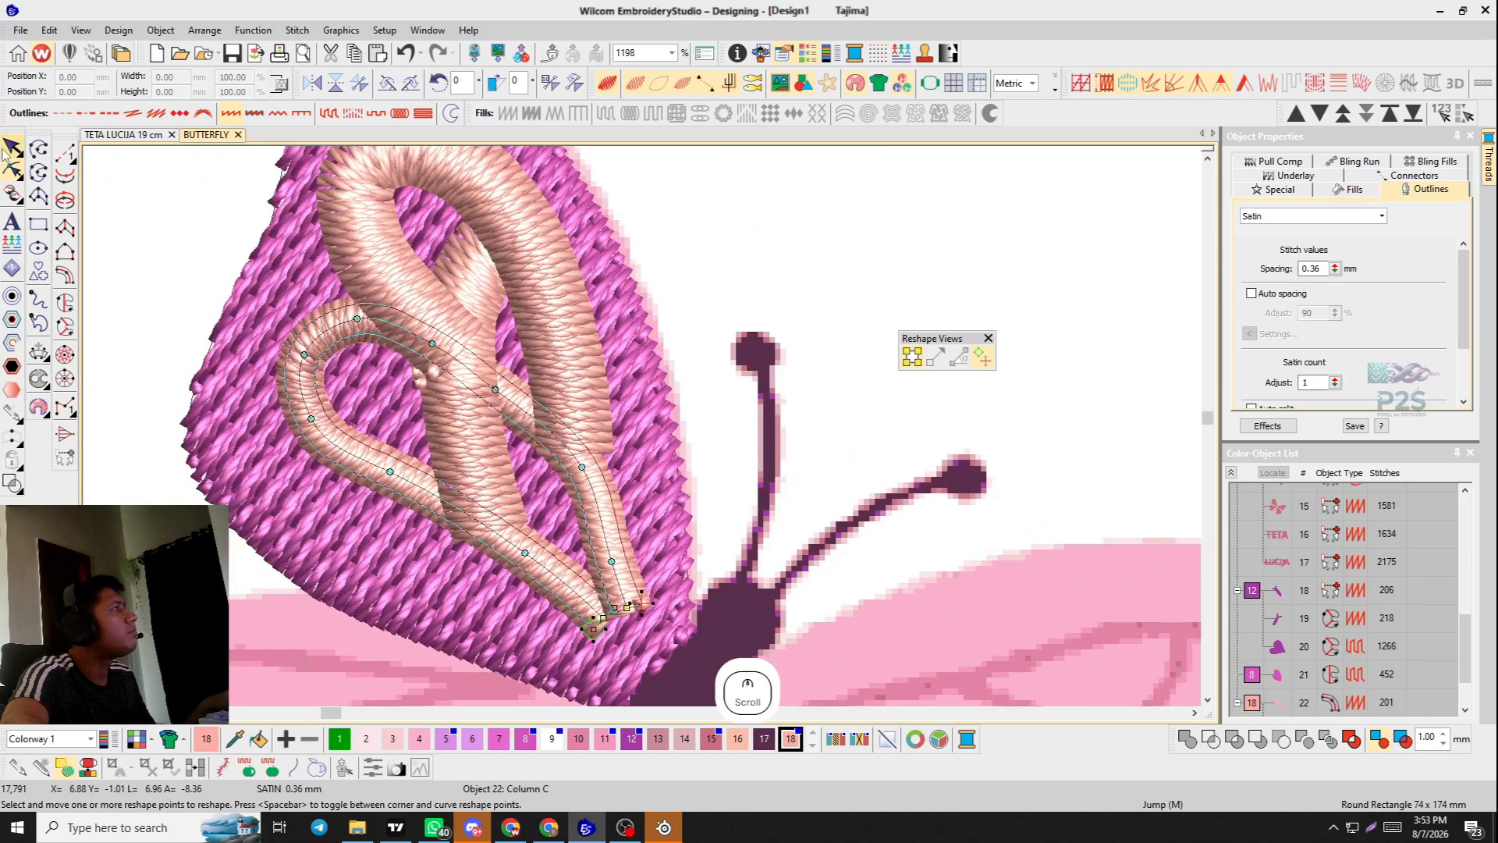
pyautogui.click(12, 146)
pyautogui.click(451, 343)
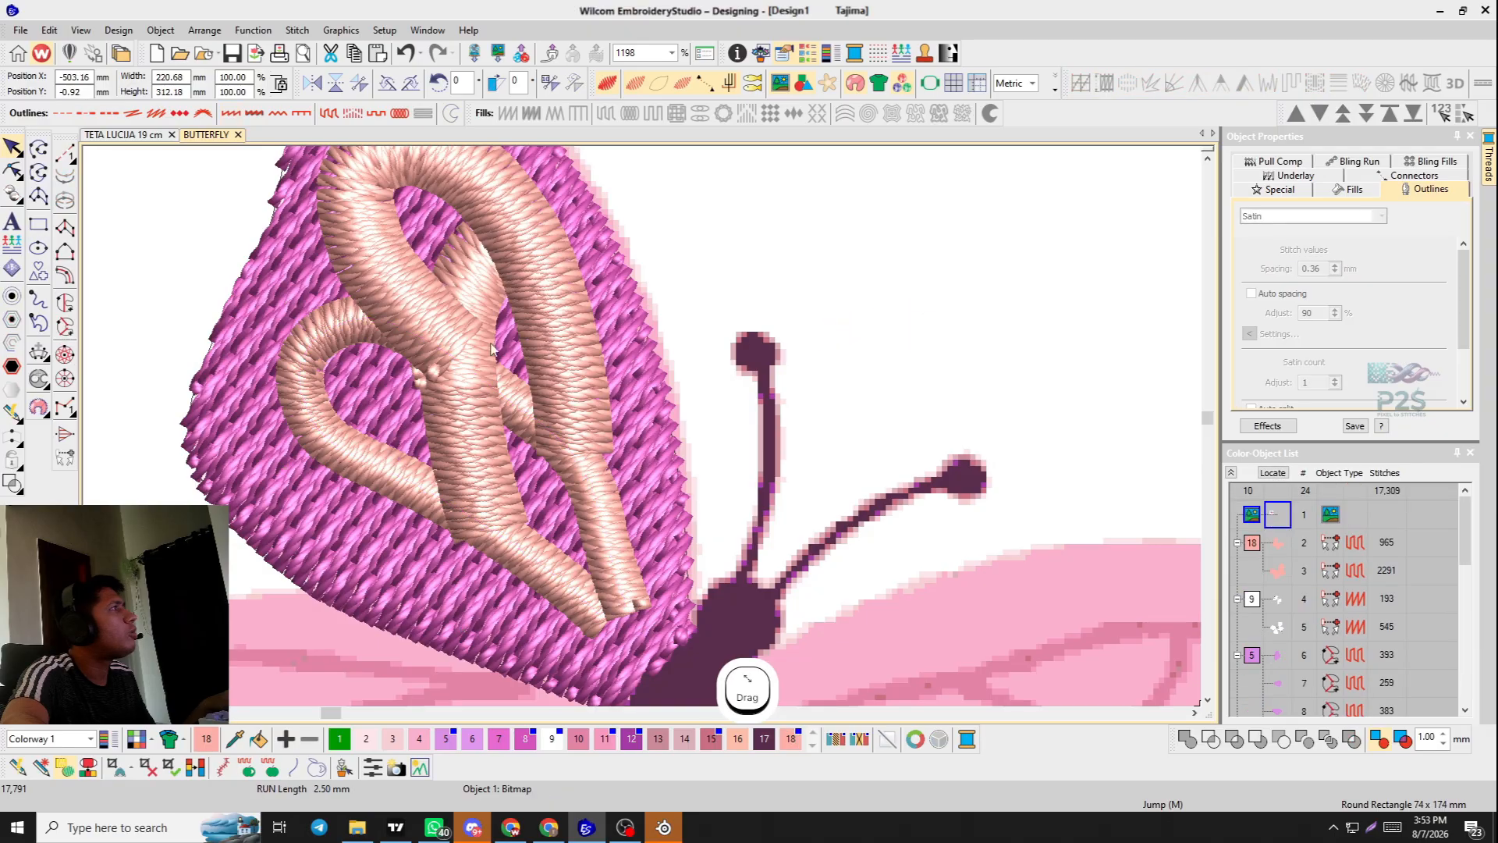
pyautogui.click(333, 397)
pyautogui.scroll(-1, 1302, 381)
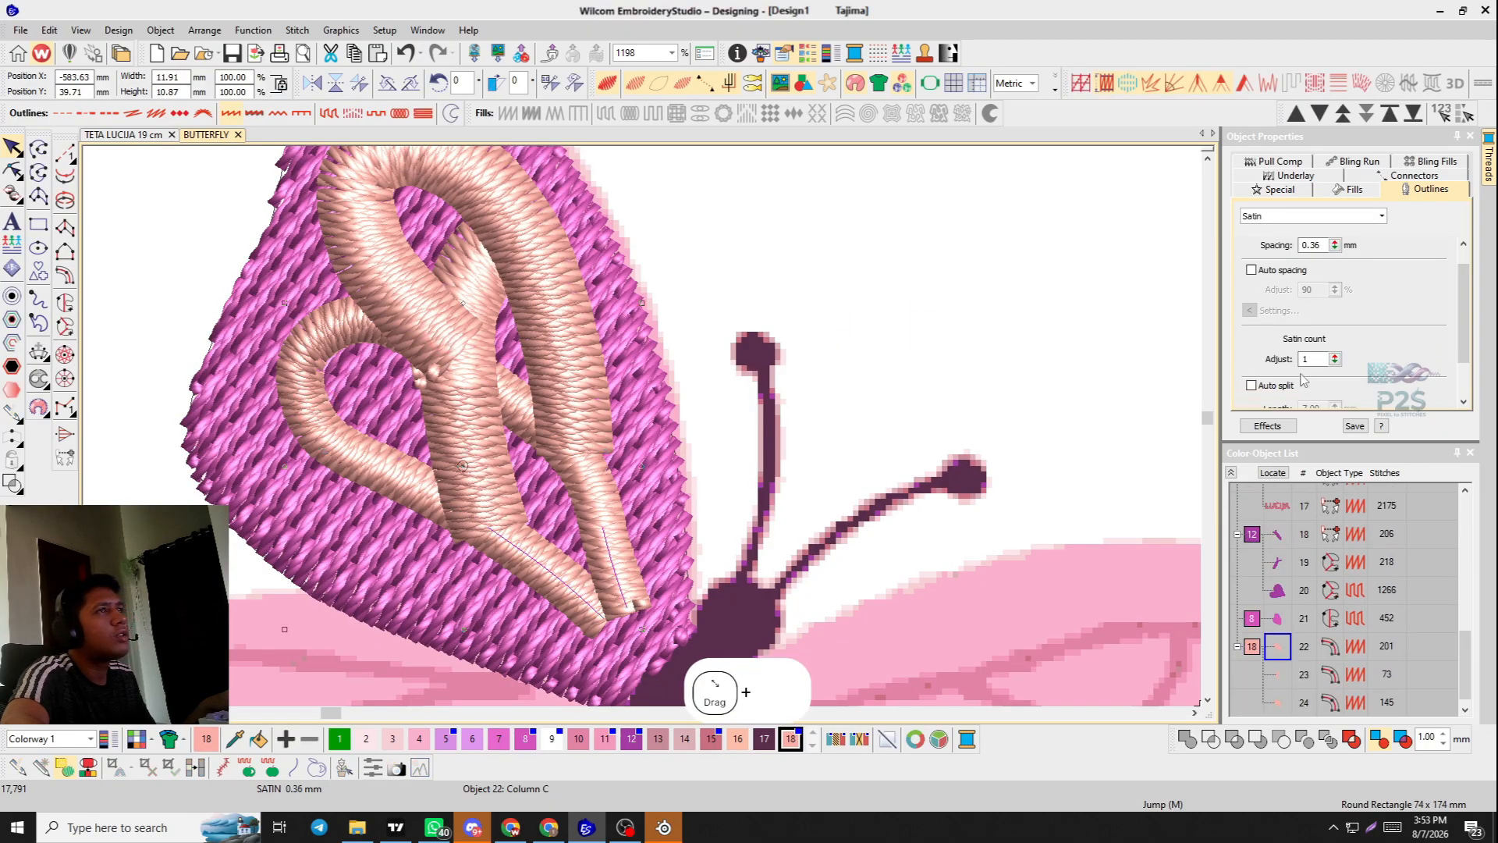
pyautogui.scroll(-2, 867, 345)
pyautogui.click(627, 421)
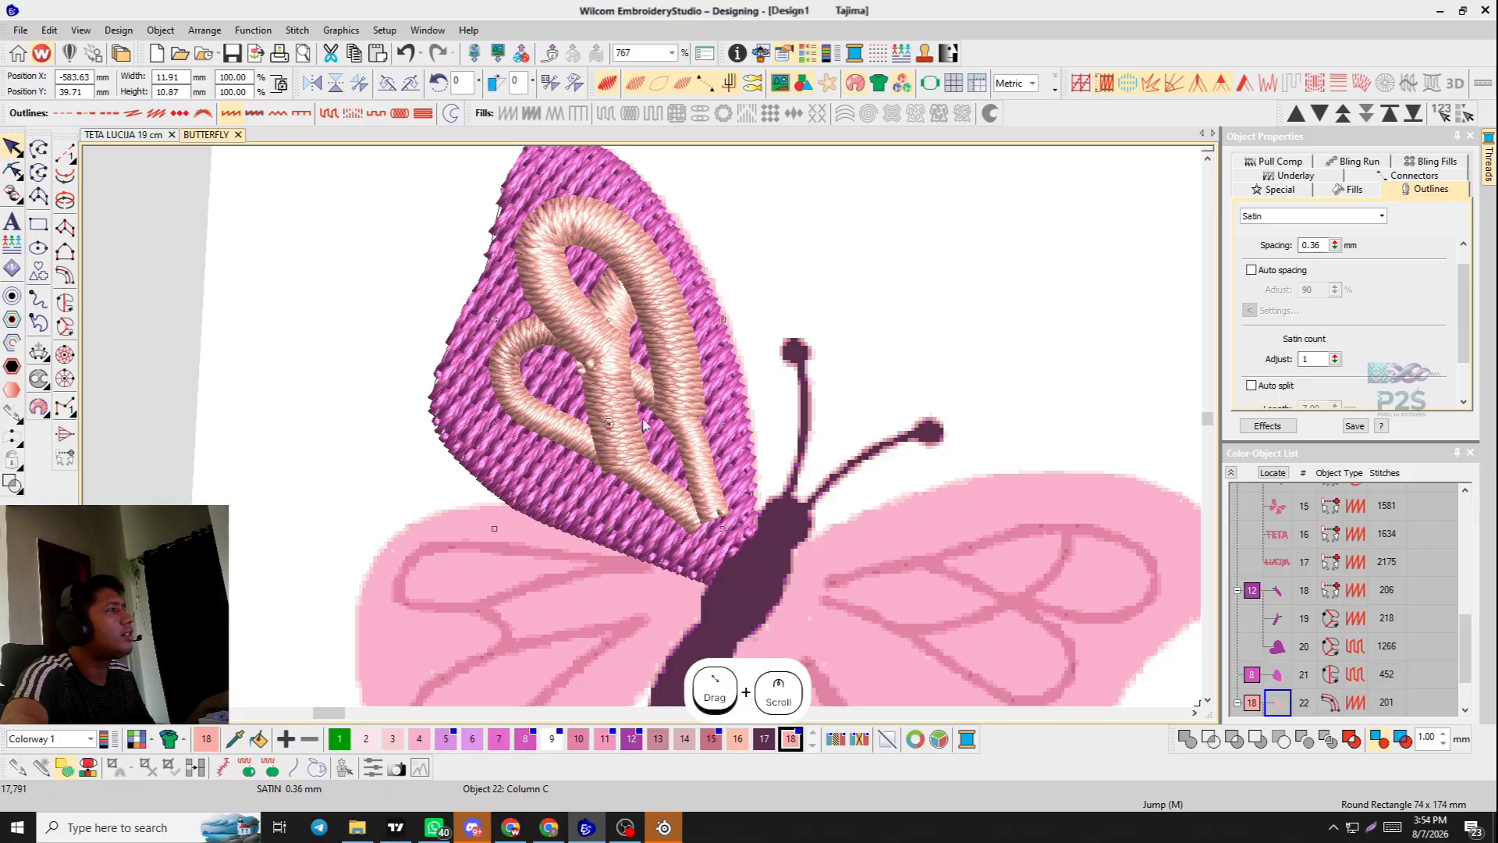
# Reshape the short middle vein's Satin column in the upper-left wing to make it narrower.
pyautogui.press('h')
pyautogui.scroll(3, 717, 440)
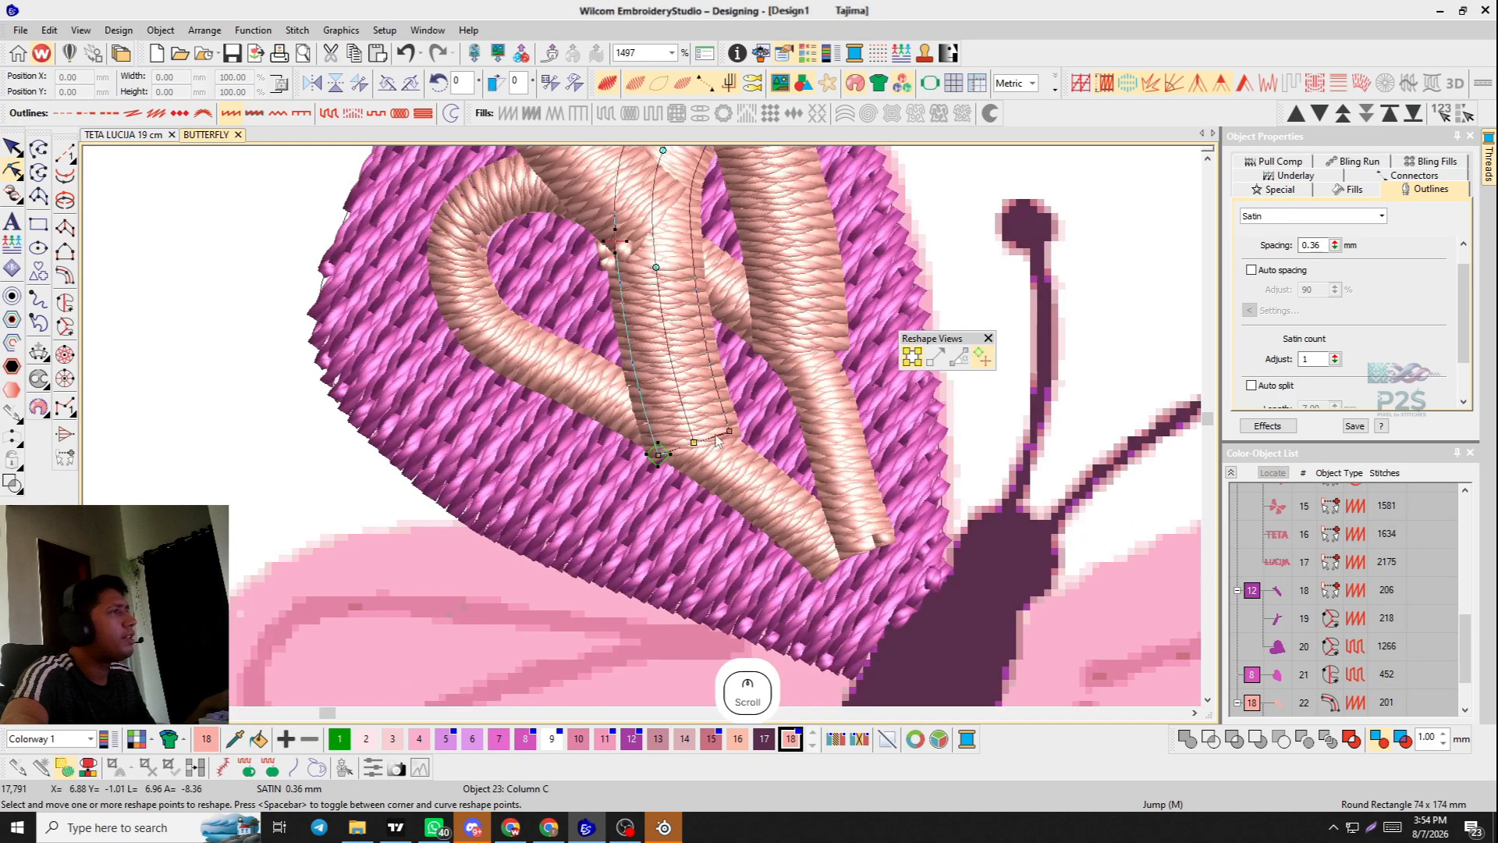
pyautogui.scroll(-2, 647, 449)
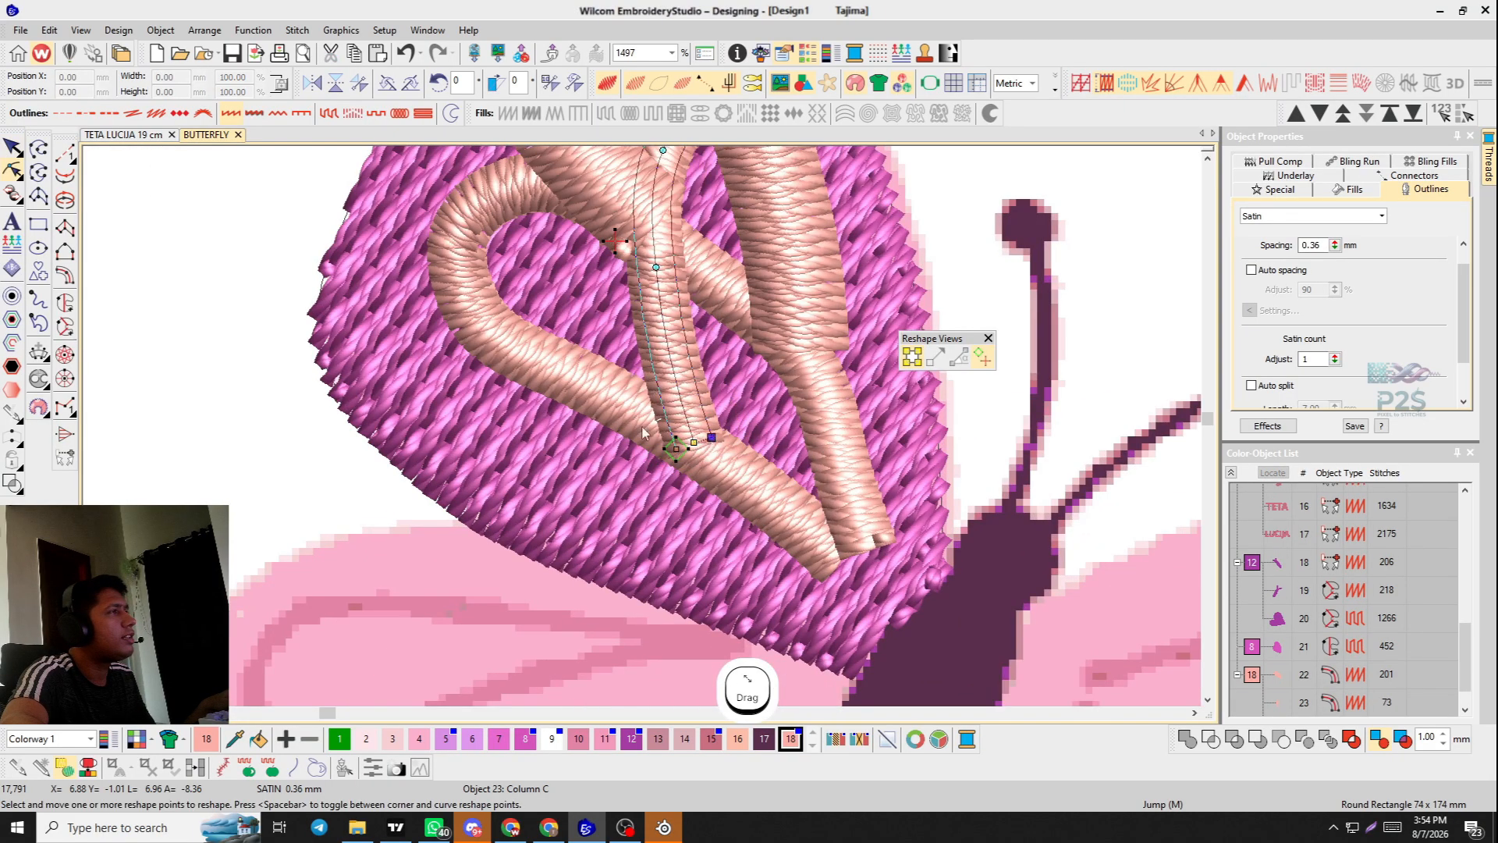
pyautogui.scroll(-2, 644, 451)
pyautogui.click(926, 248)
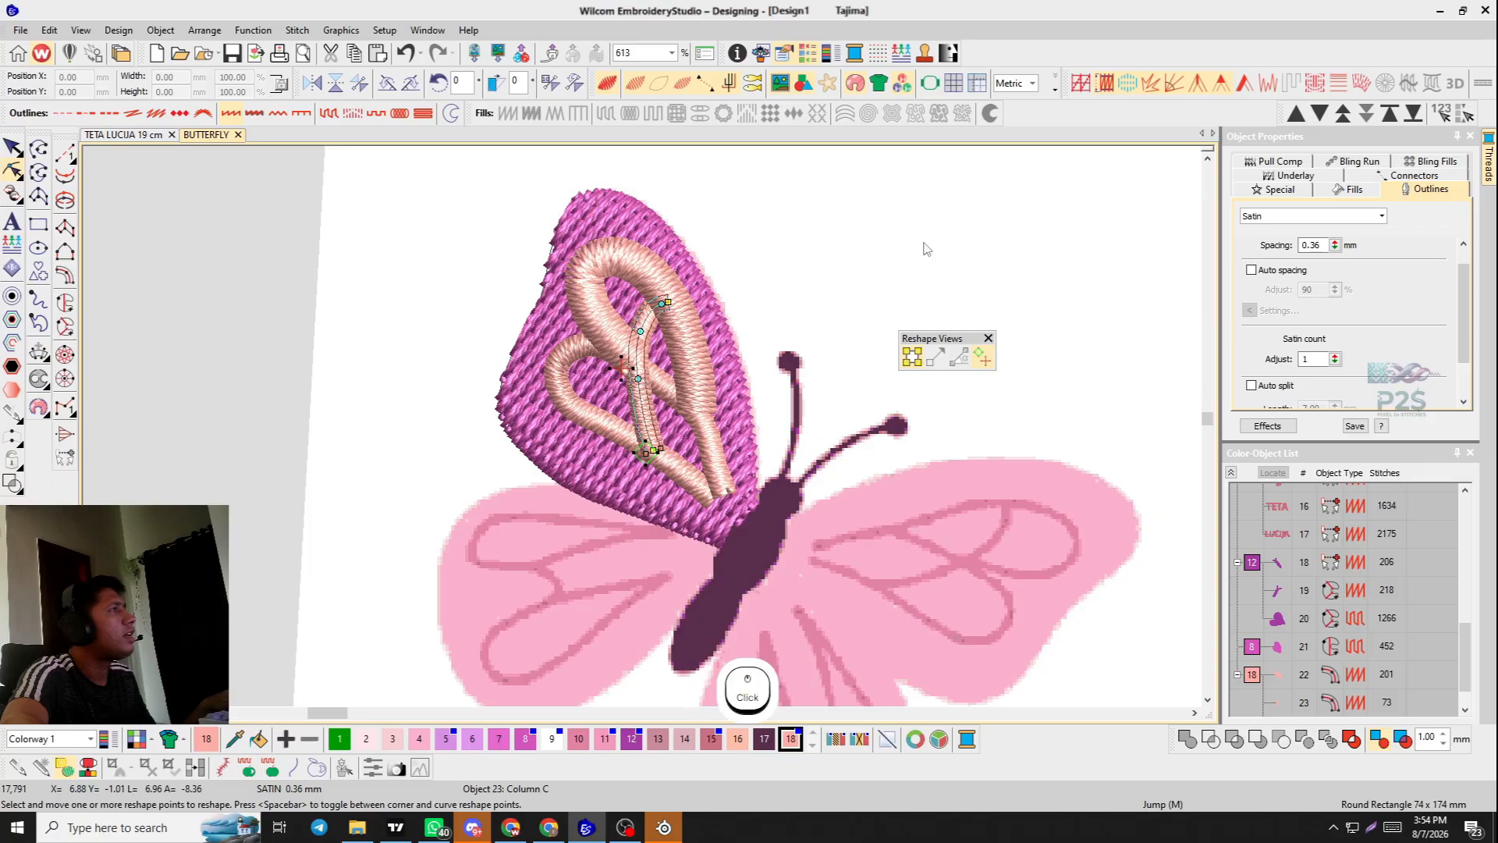
# Reshape the upper vein loop's Satin column to make it narrower, matching the lower loop.
pyautogui.click(637, 271)
pyautogui.scroll(2, 649, 312)
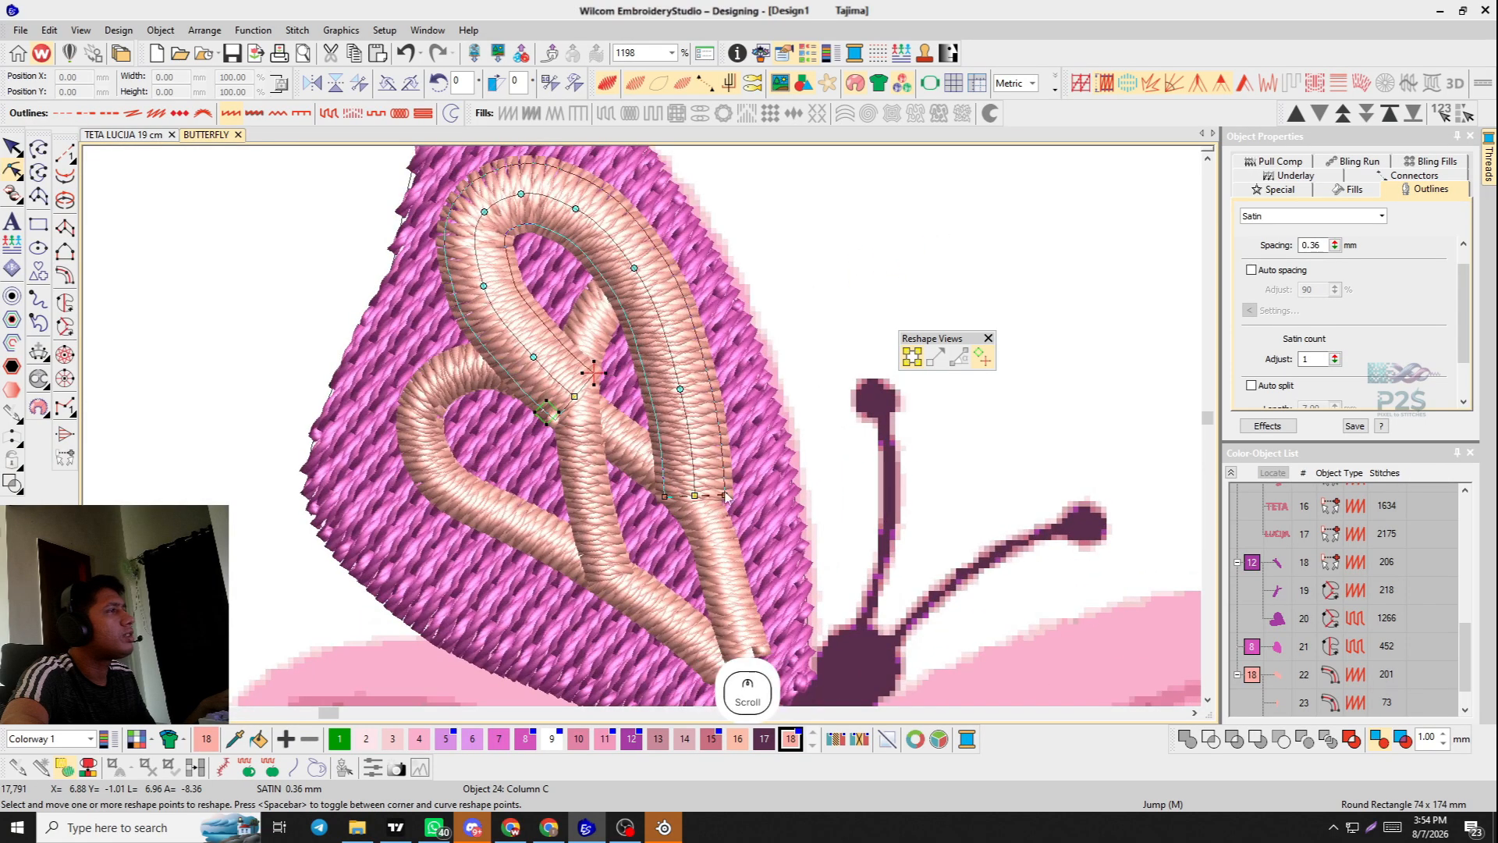
pyautogui.click(725, 631)
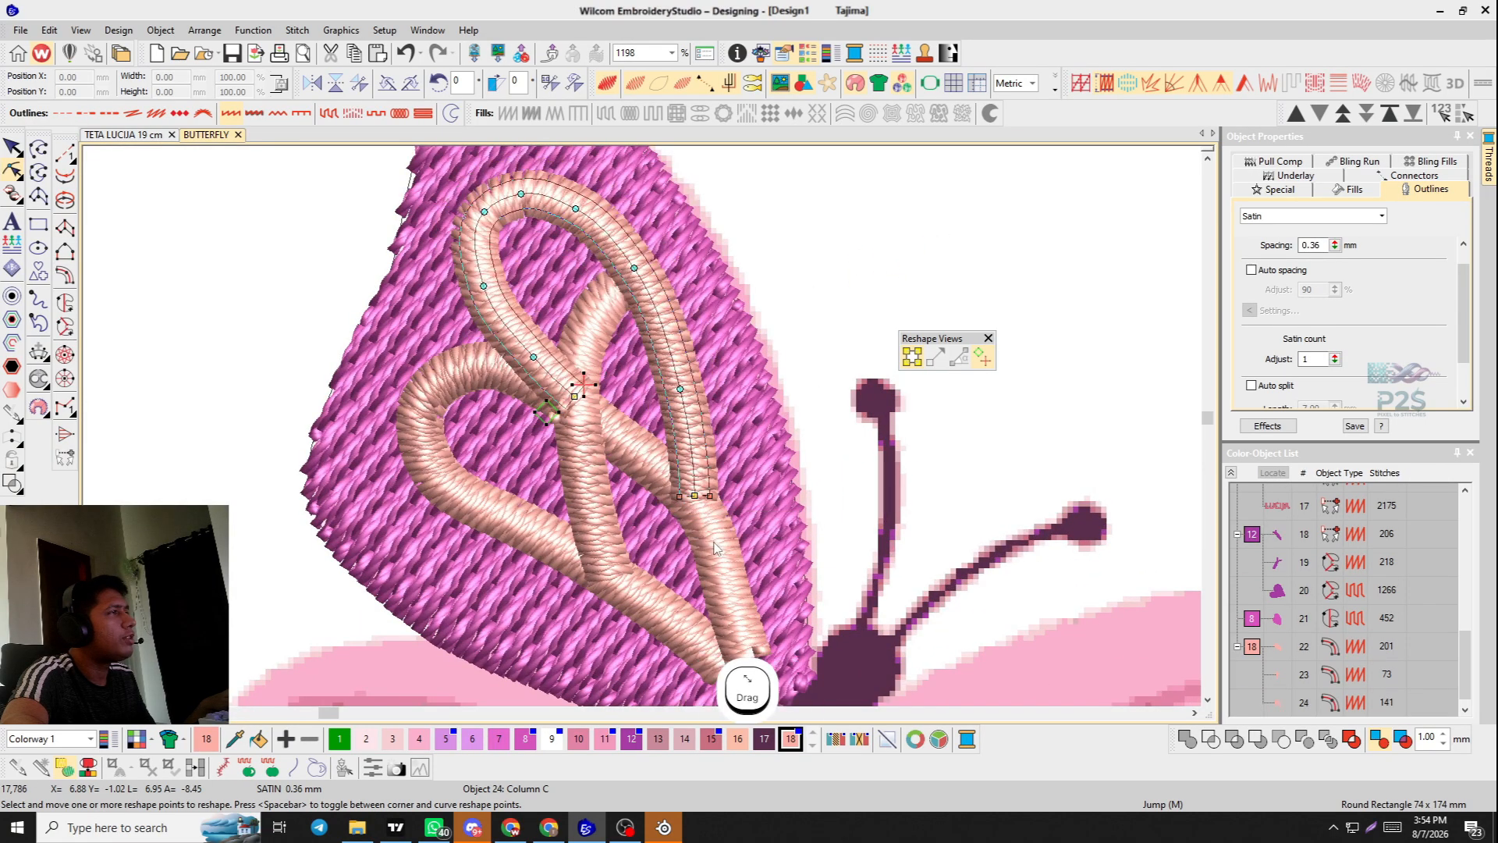
pyautogui.scroll(2, 725, 630)
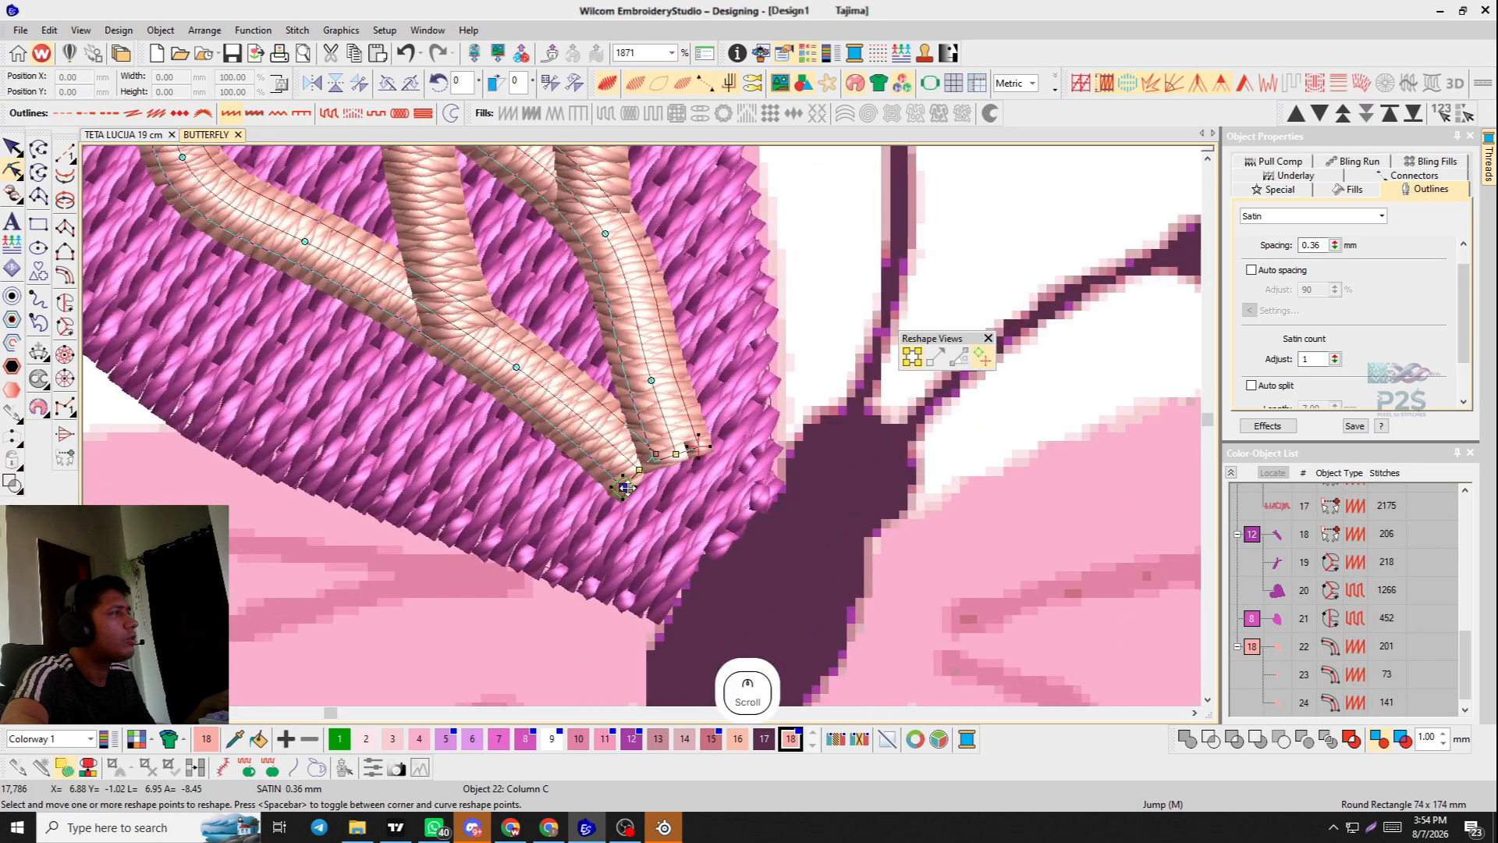
pyautogui.scroll(-4, 625, 488)
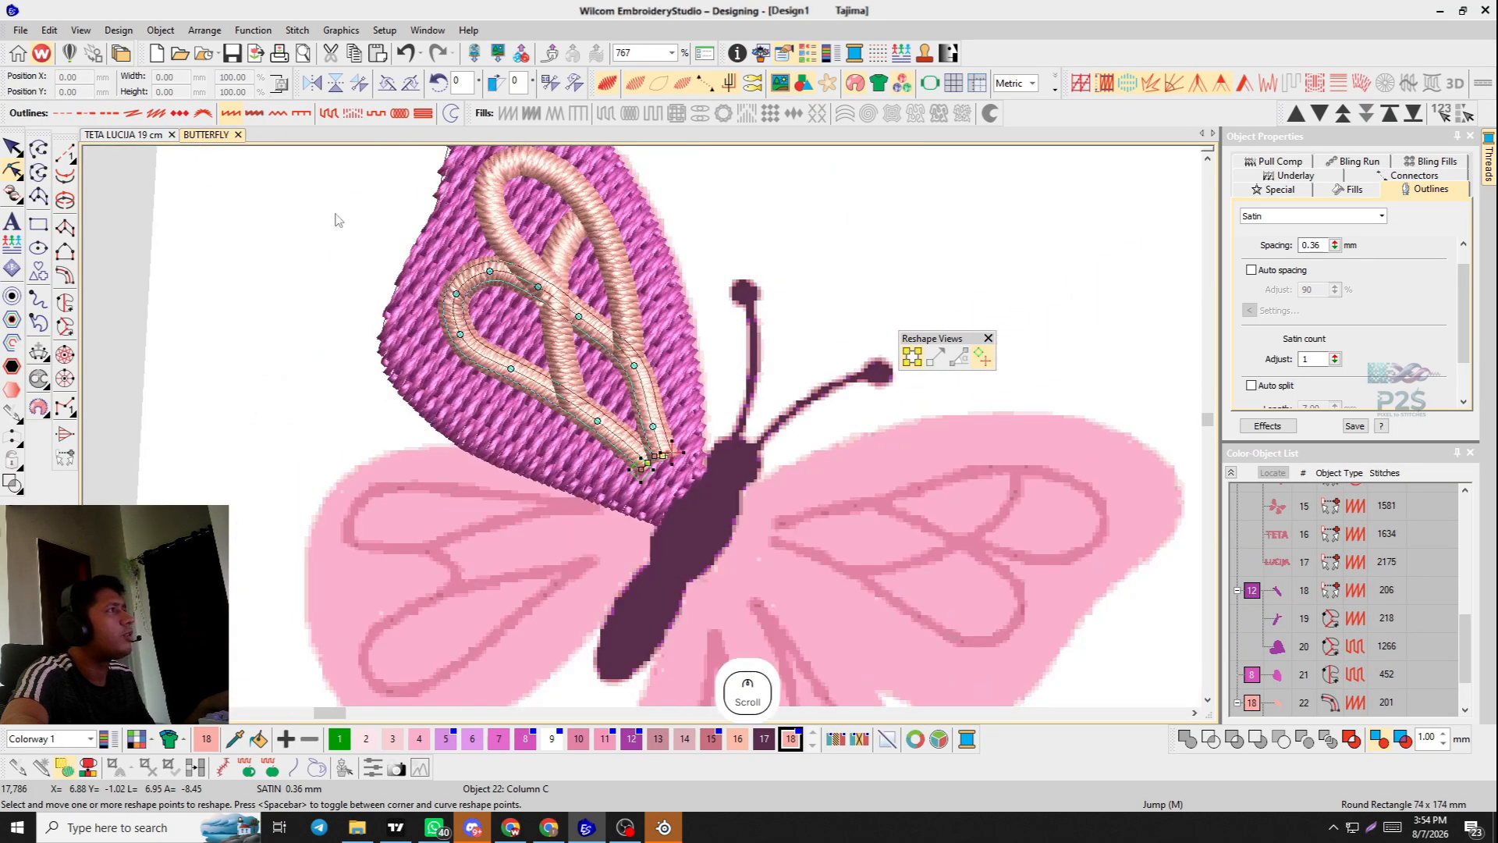
# Leave reshaping and toggle the stitch display to compare the wing's Tatami fill and Satin veins with the butterfly artwork.
pyautogui.click(11, 147)
pyautogui.click(336, 293)
pyautogui.scroll(-5, 693, 457)
pyautogui.press('s')
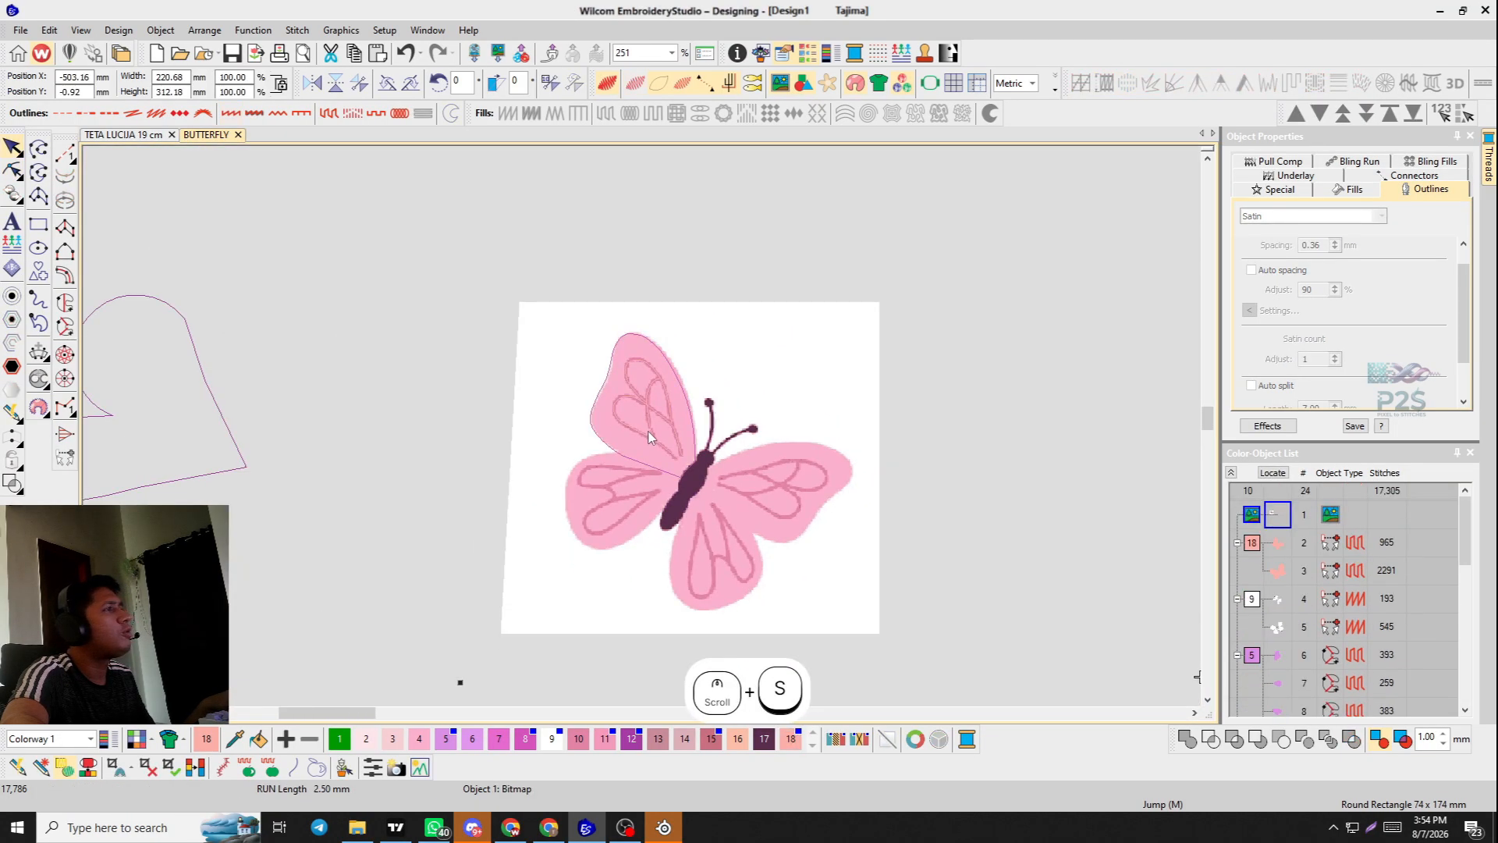
pyautogui.scroll(6, 648, 431)
pyautogui.press('s')
pyautogui.press('d')
pyautogui.scroll(-5, 647, 431)
pyautogui.press('s')
pyautogui.scroll(4, 645, 432)
pyautogui.press('d')
pyautogui.scroll(-2, 645, 435)
pyautogui.press('s')
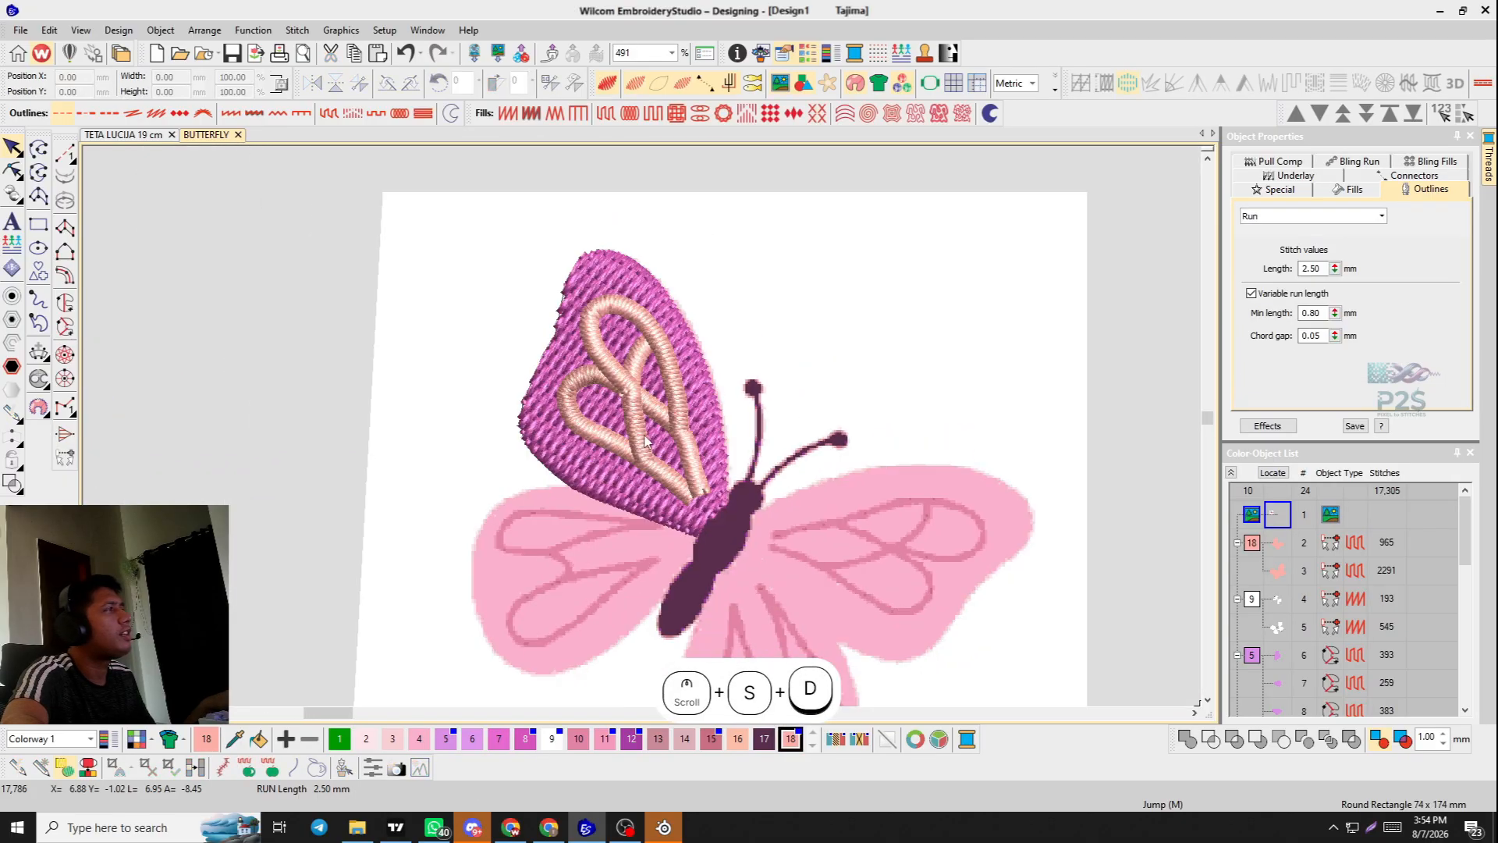
pyautogui.scroll(3, 644, 439)
pyautogui.scroll(-4, 644, 439)
pyautogui.press('s')
pyautogui.scroll(-1, 644, 439)
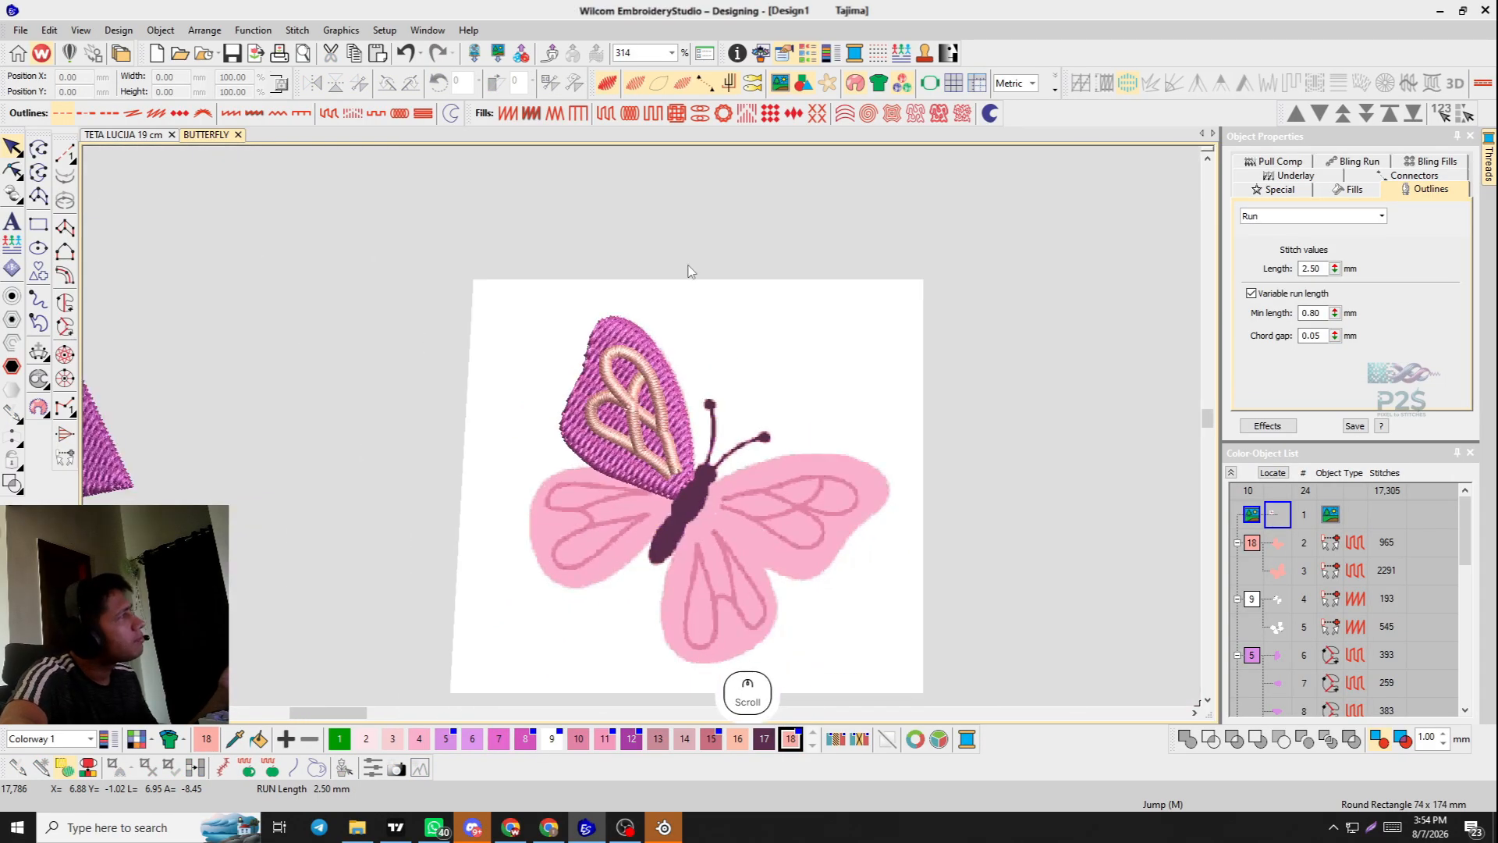
# Shift the butterfly bitmap slightly downward and deselect it.
pyautogui.moveTo(690, 279); pyautogui.dragTo(695, 284)
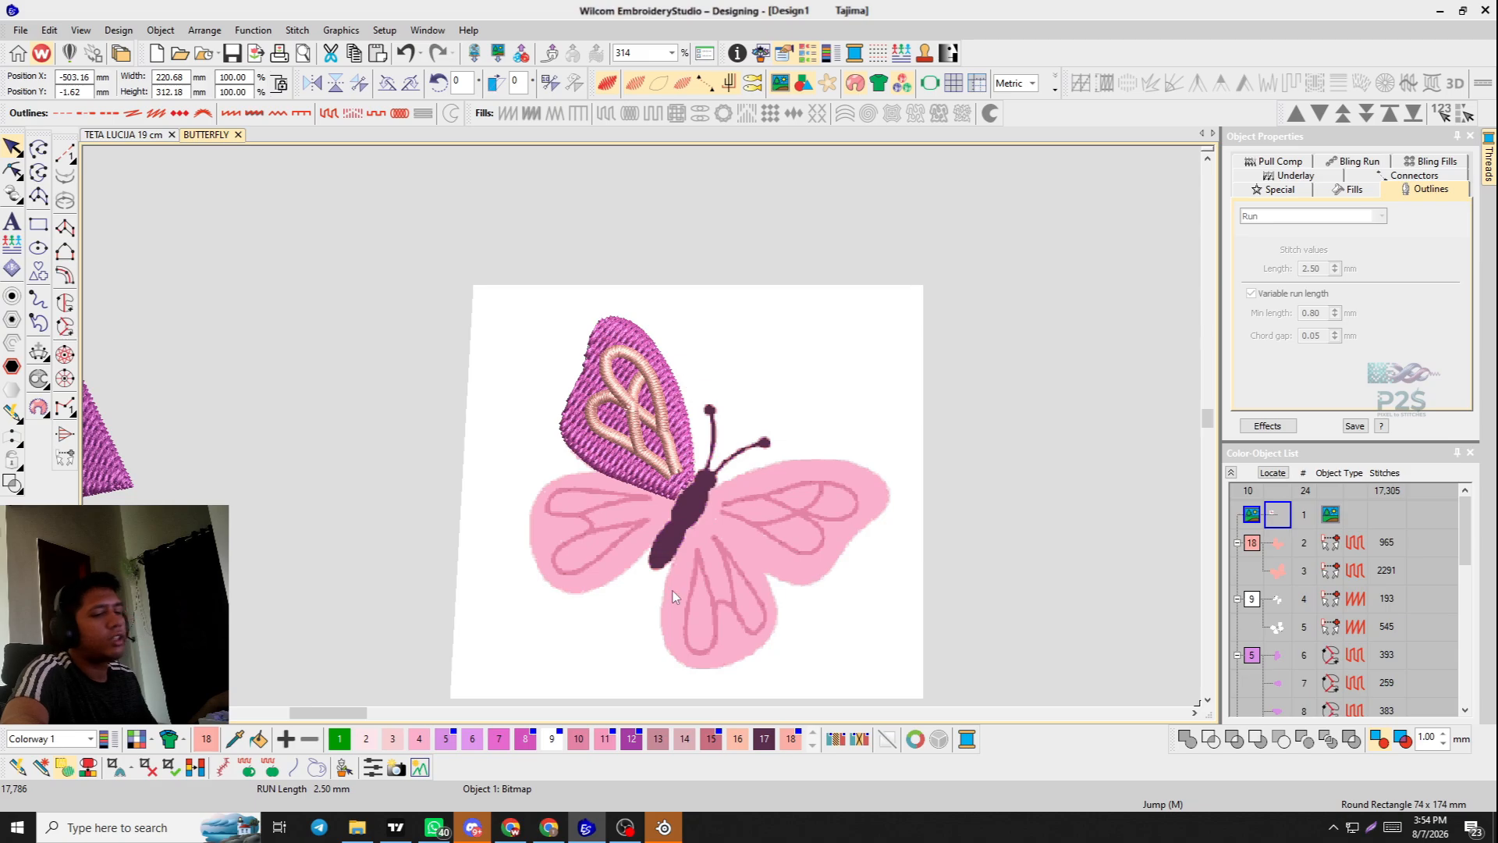
pyautogui.click(243, 464)
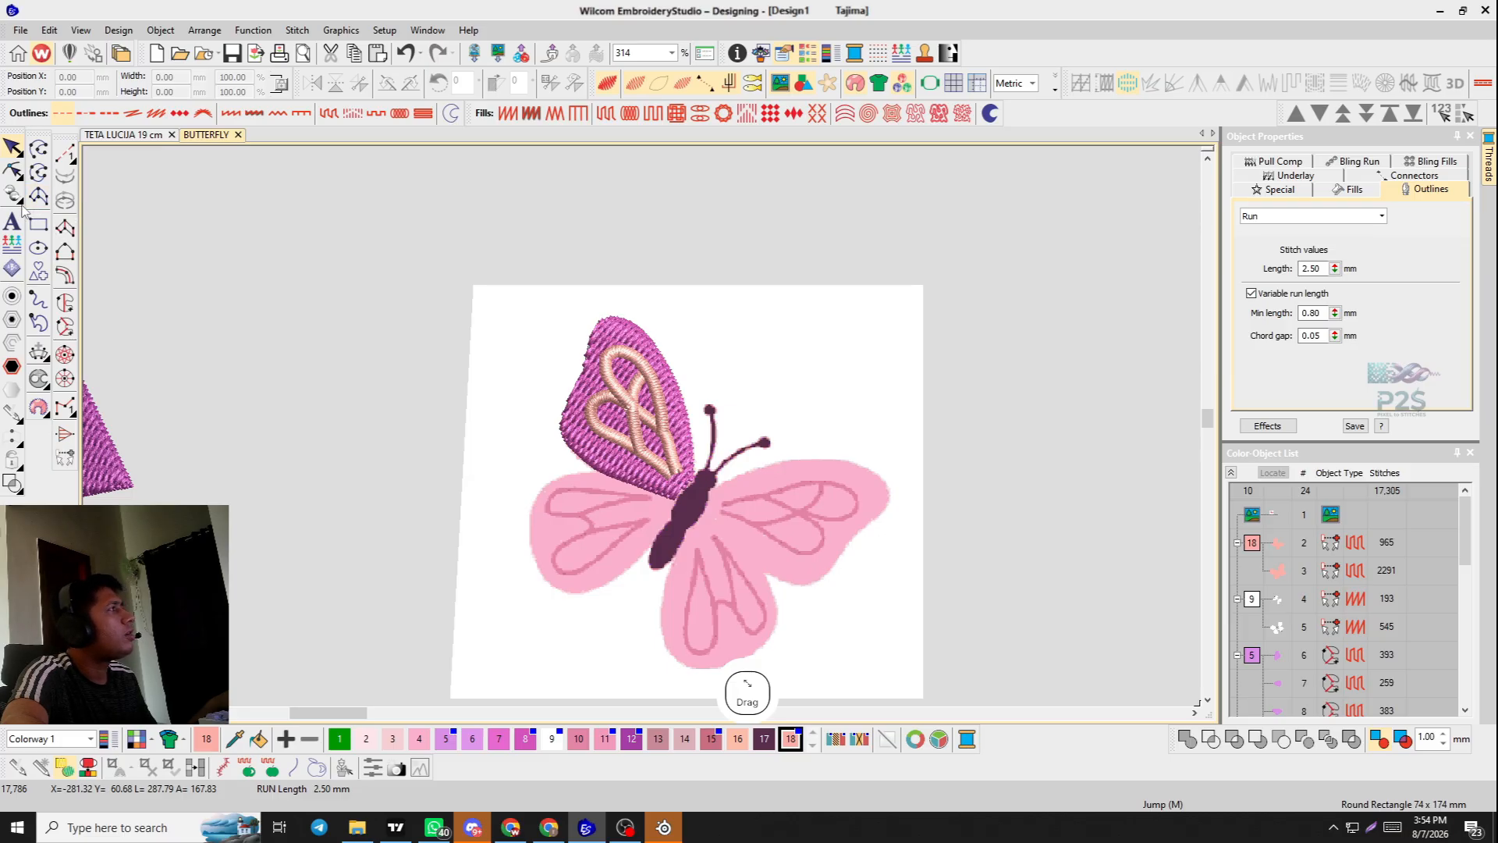
pyautogui.click(16, 173)
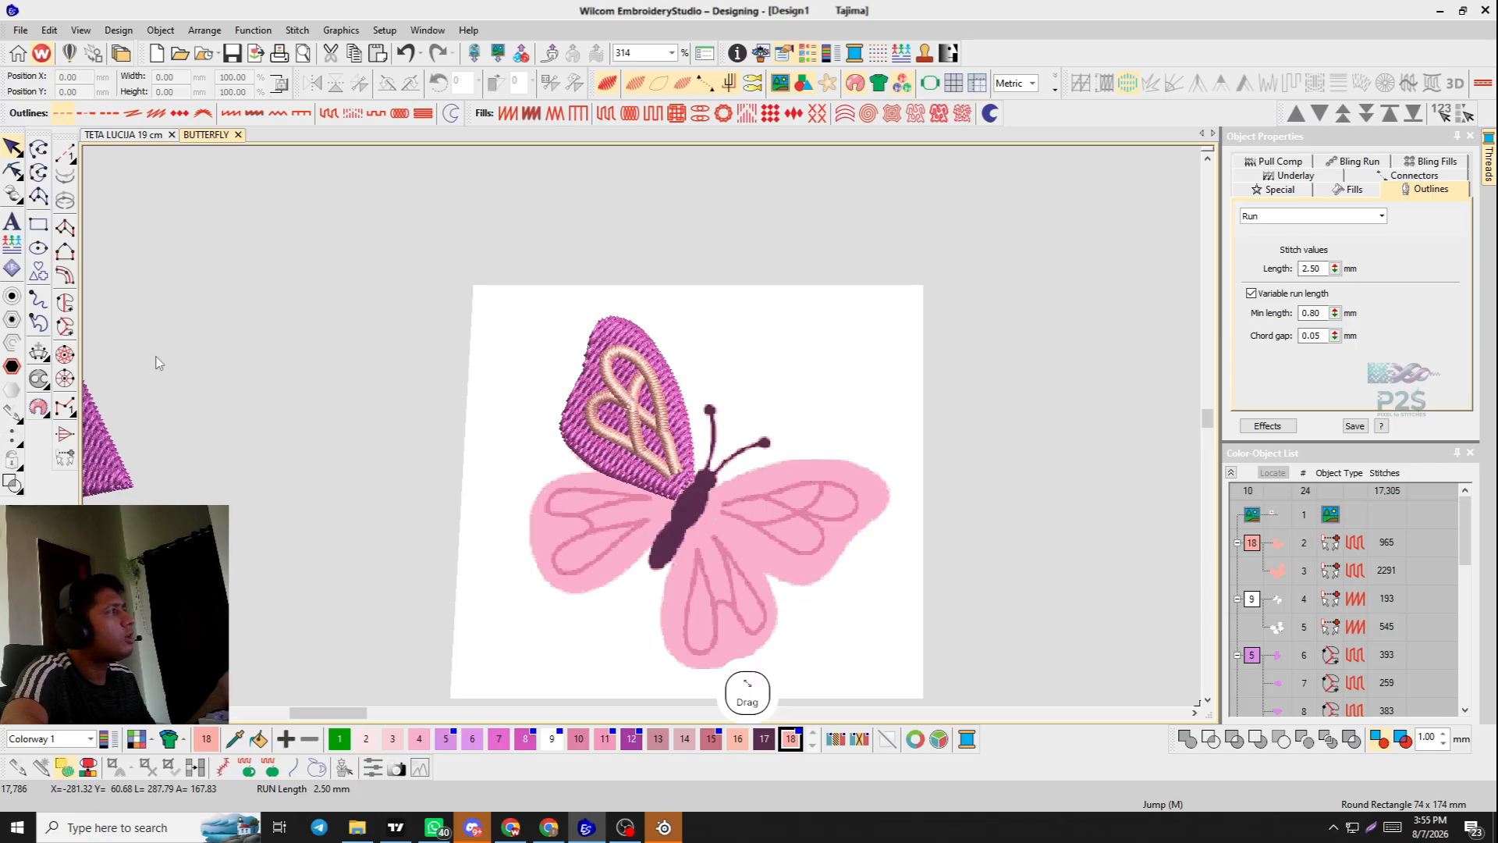
pyautogui.scroll(-1, 762, 502)
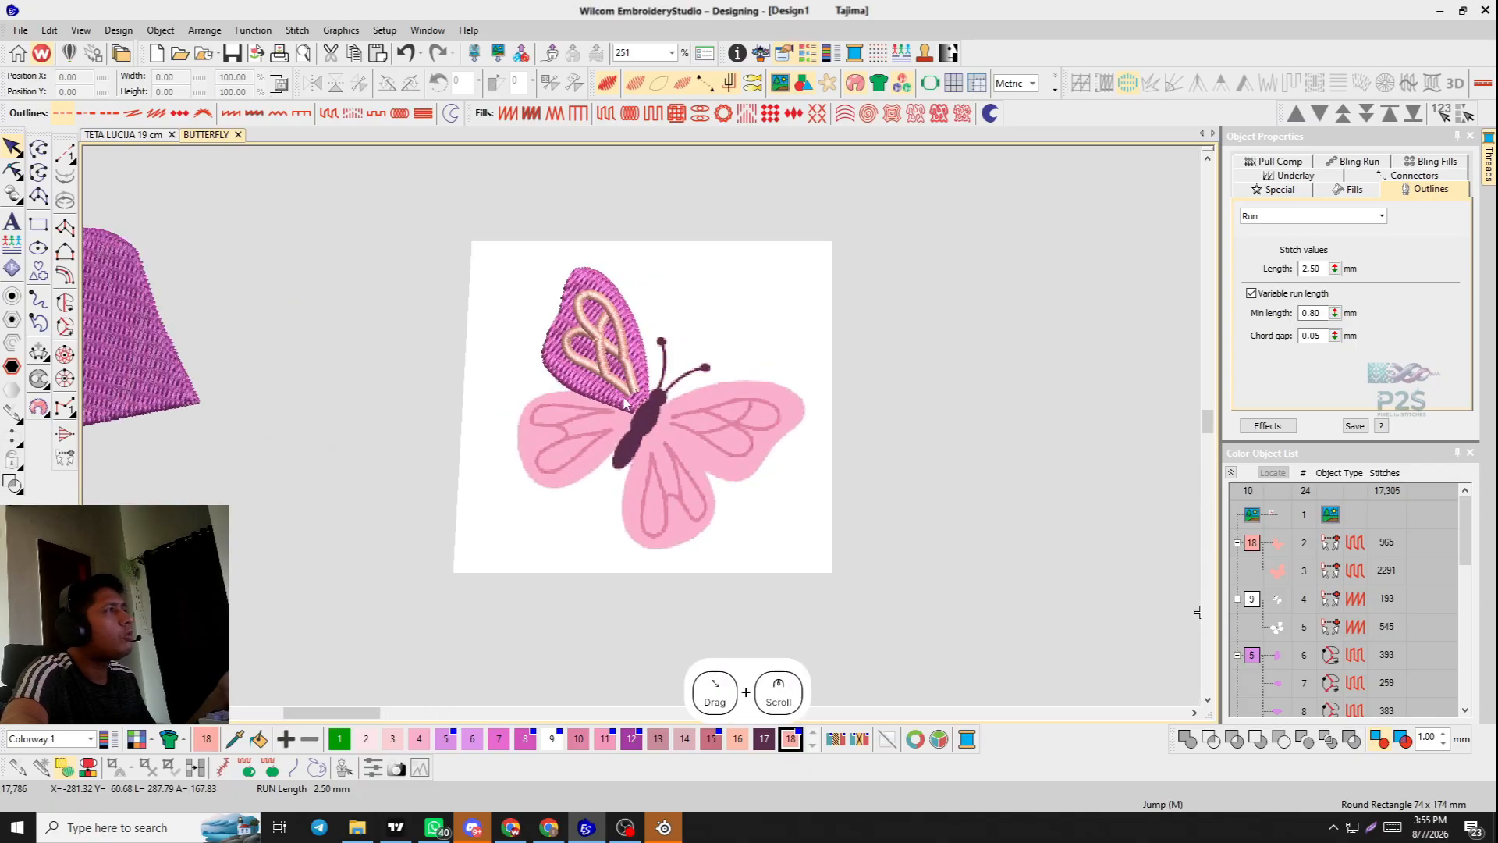
pyautogui.scroll(2, 642, 431)
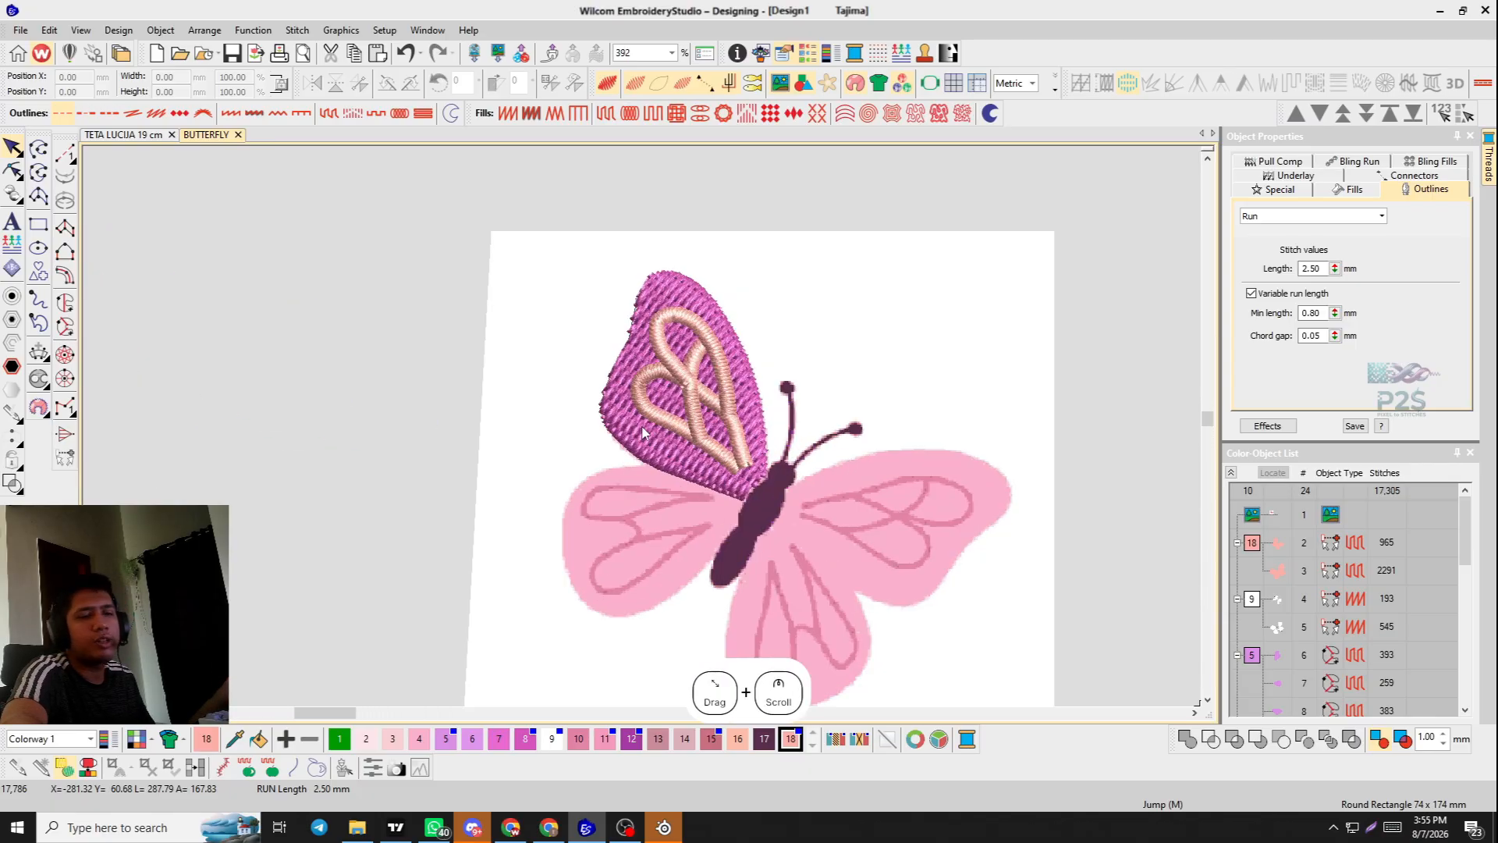